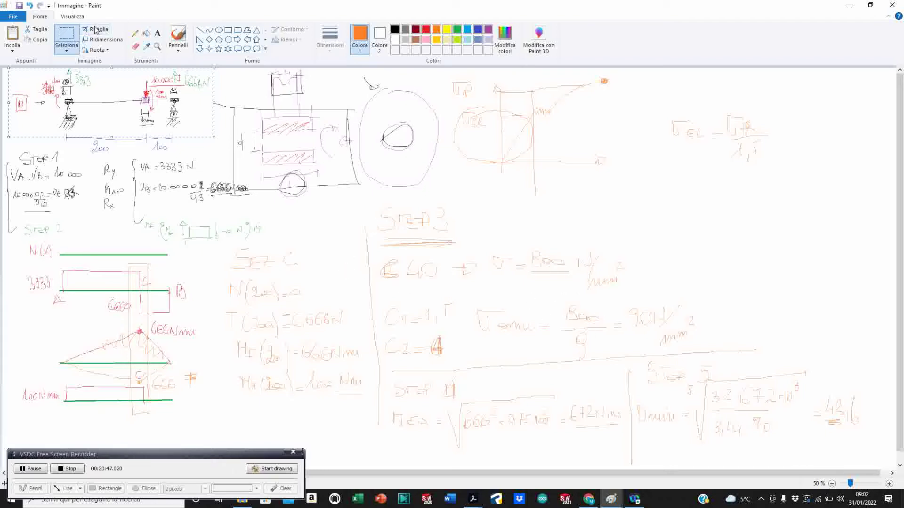
Step: Correct the denominator under 800 and the minimum diameter result in the handwritten calculations, using the pencil
{"action": "left_click", "coordinate": [135, 33]}
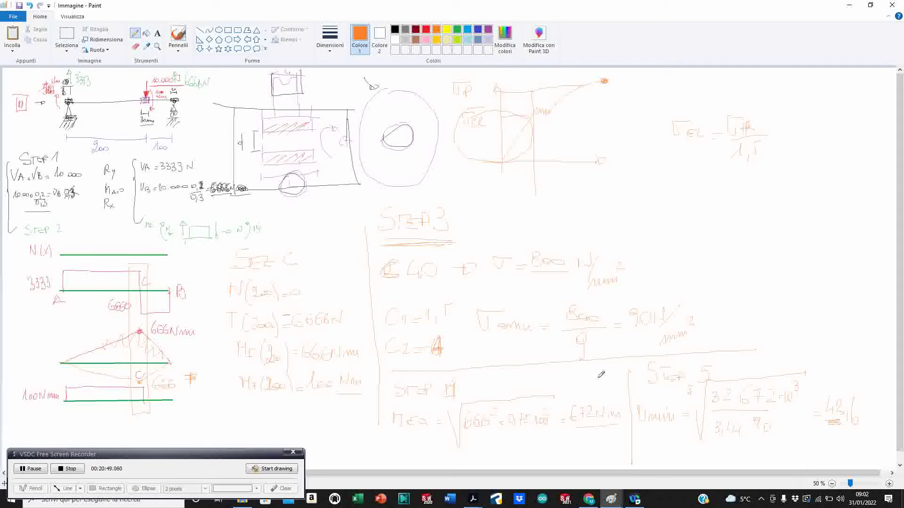
{"action": "left_click_drag", "start_coordinate": [586, 335], "coordinate": [581, 350]}
{"action": "left_click_drag", "start_coordinate": [827, 403], "coordinate": [840, 413]}
{"action": "left_click", "coordinate": [849, 6]}
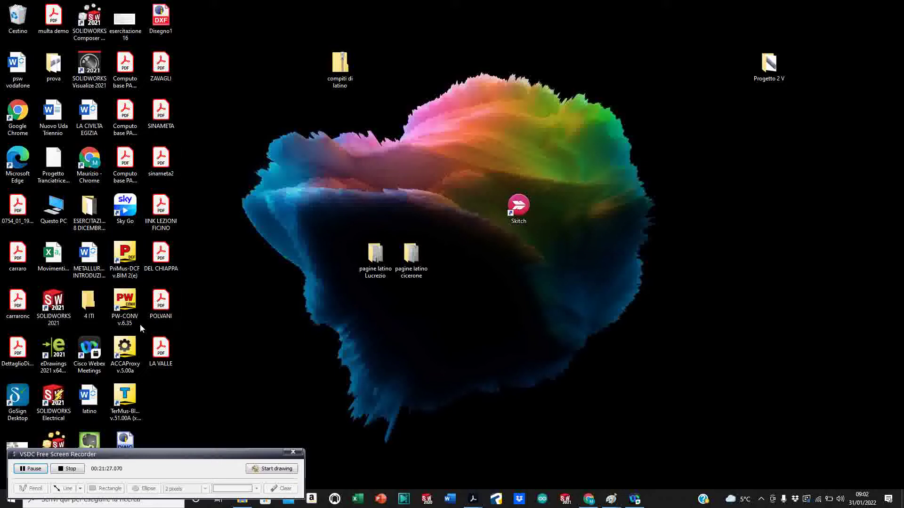
Step: Launch SOLIDWORKS 2021 and bring the Paint calculation sheet back to the front while it loads
{"action": "left_click", "coordinate": [56, 305]}
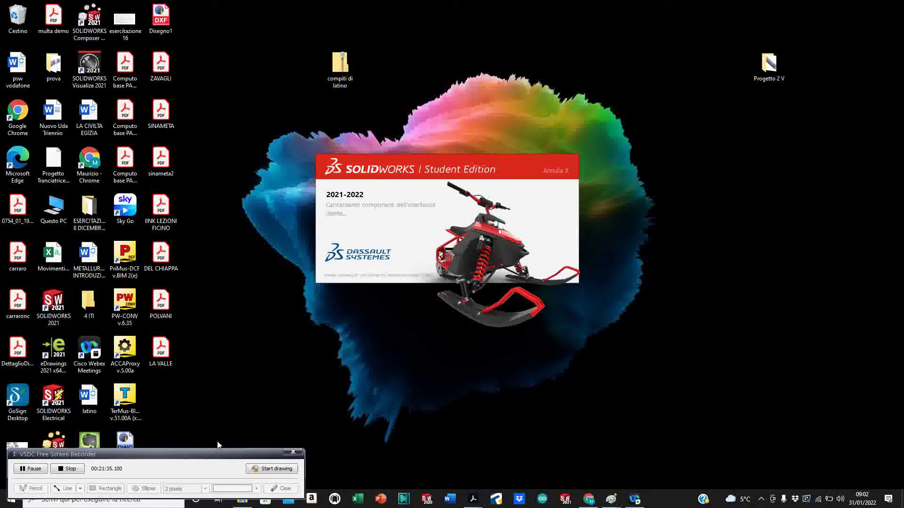
{"action": "mouse_move", "coordinate": [611, 498]}
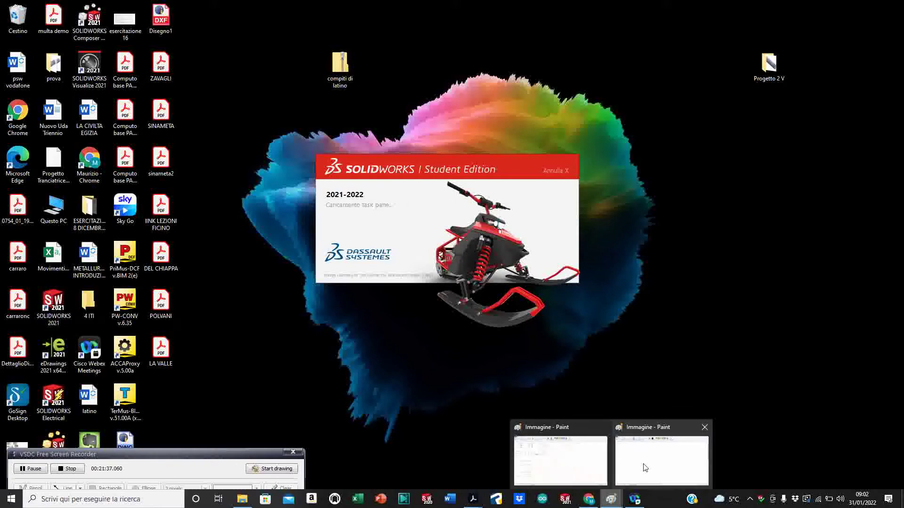
{"action": "left_click", "coordinate": [587, 460]}
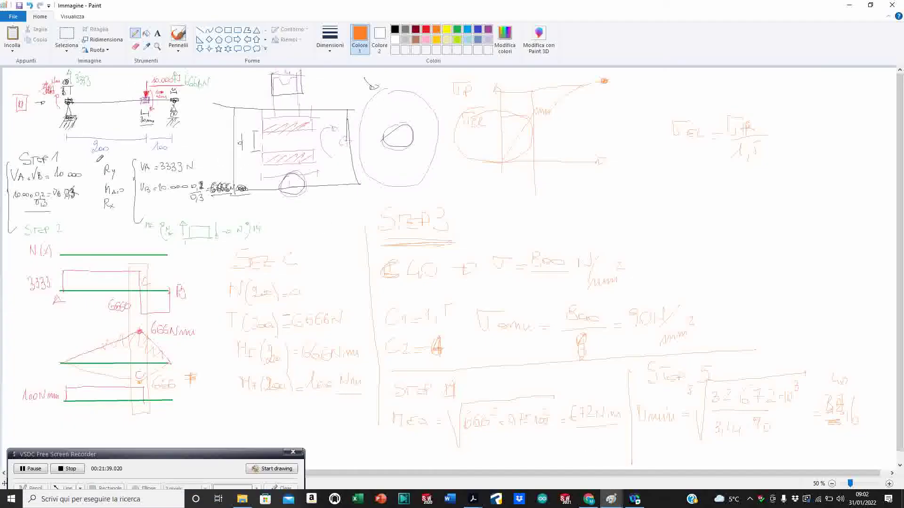
Step: Capture a snip of the beam load diagram from the Paint sheet with Strumento di cattura
{"action": "left_click", "coordinate": [148, 503]}
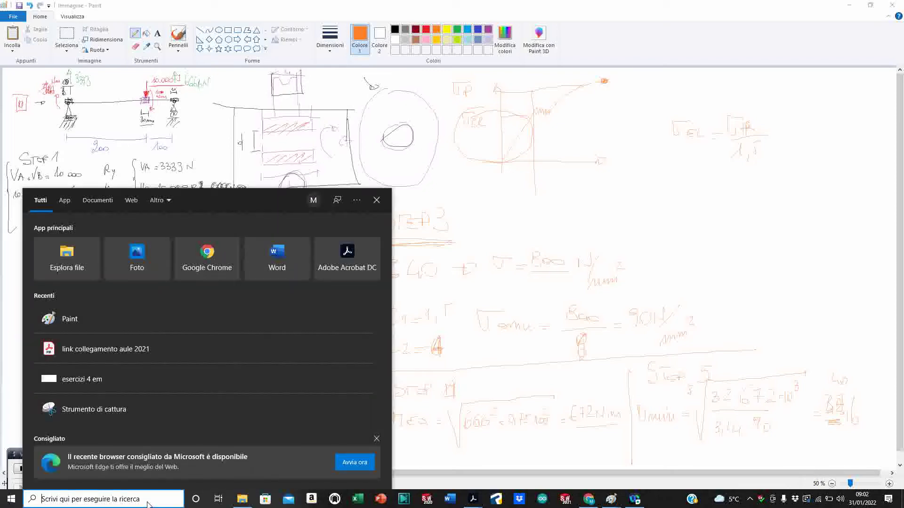
{"action": "type", "text": "strum"}
{"action": "key", "text": "Escape"}
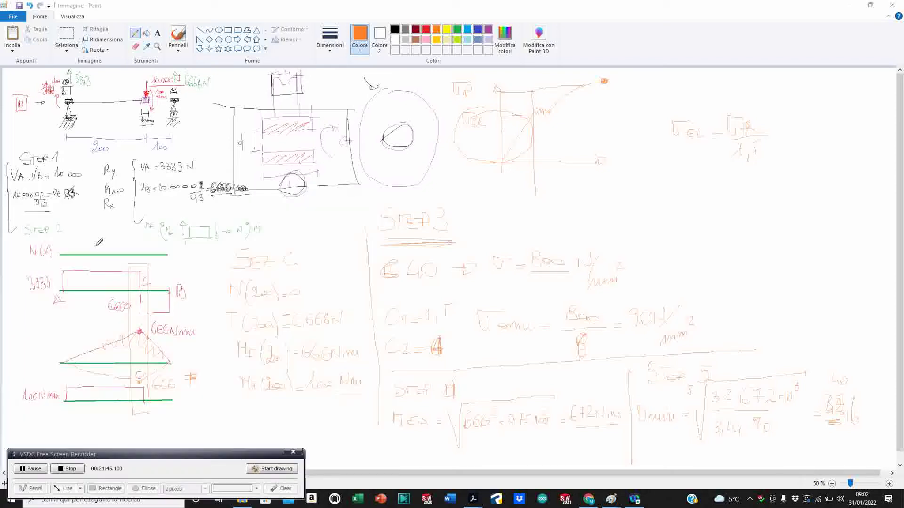
{"action": "left_click", "coordinate": [68, 54]}
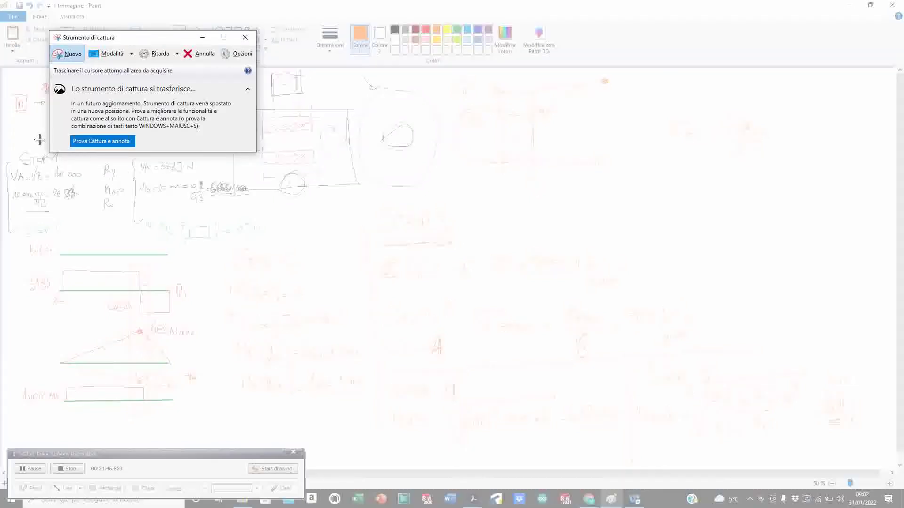
{"action": "left_click", "coordinate": [64, 56]}
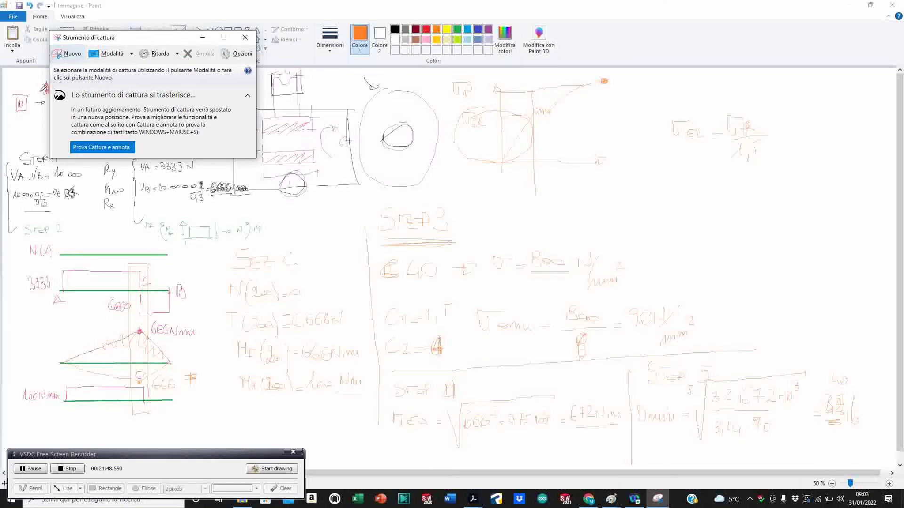
{"action": "left_click", "coordinate": [65, 57]}
{"action": "mouse_move", "coordinate": [25, 144]}
{"action": "left_mouse_down"}
{"action": "mouse_move", "coordinate": [87, 85]}
{"action": "mouse_move", "coordinate": [157, 66]}
{"action": "mouse_move", "coordinate": [218, 67]}
{"action": "left_mouse_up"}
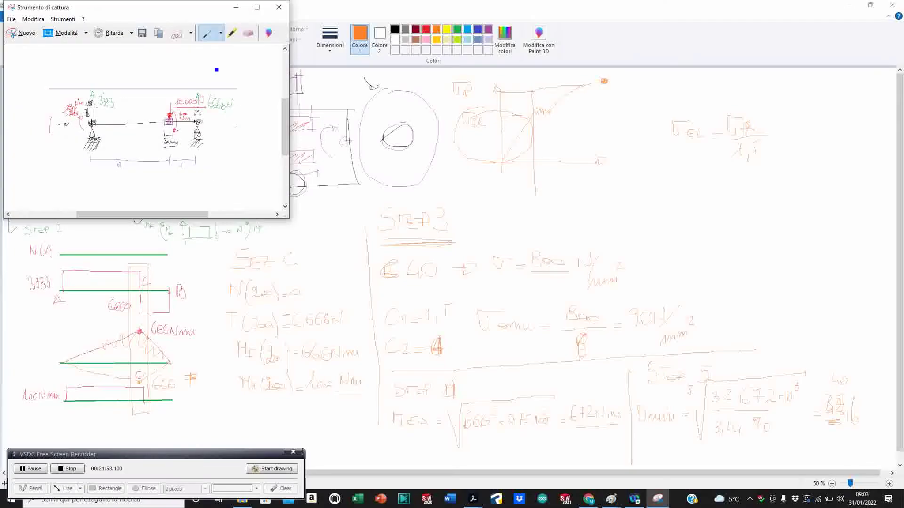
{"action": "left_click", "coordinate": [231, 10]}
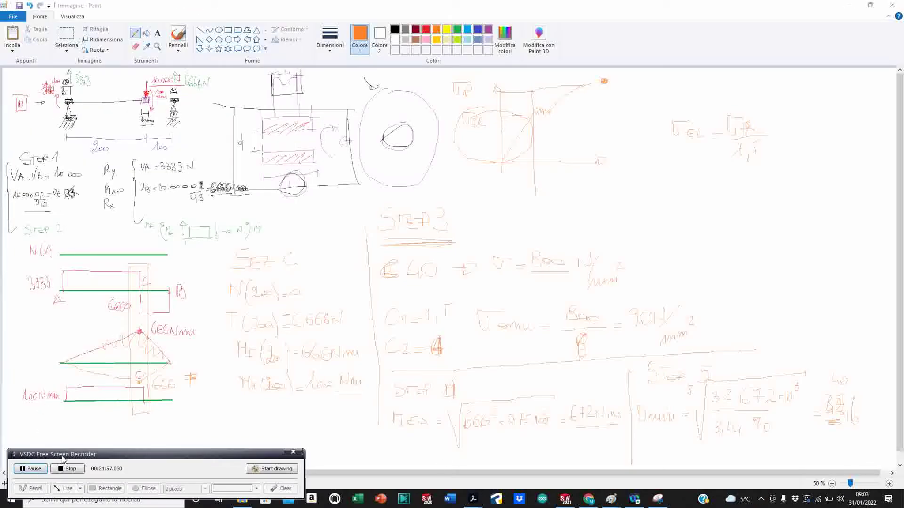
Step: Switch to SOLIDWORKS and create a new part with a sketch on the Piano frontale plane
{"action": "left_click", "coordinate": [565, 499]}
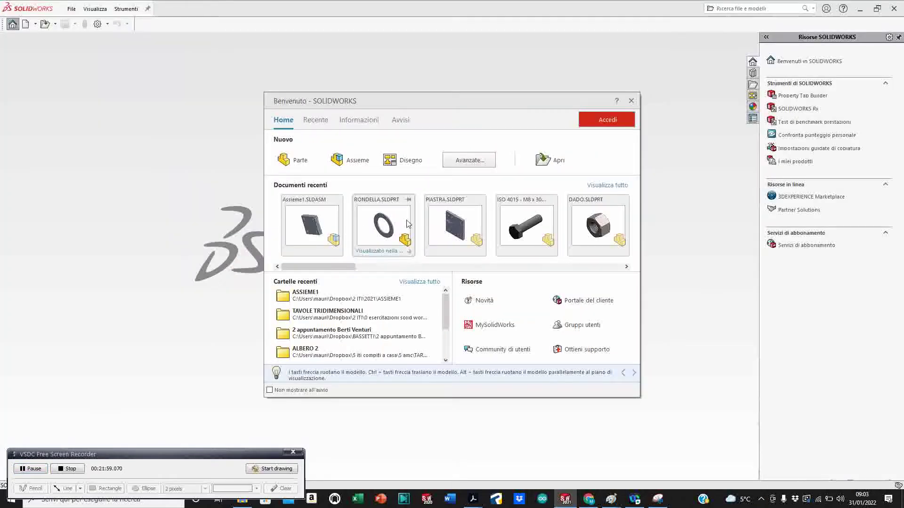
{"action": "left_click", "coordinate": [295, 160]}
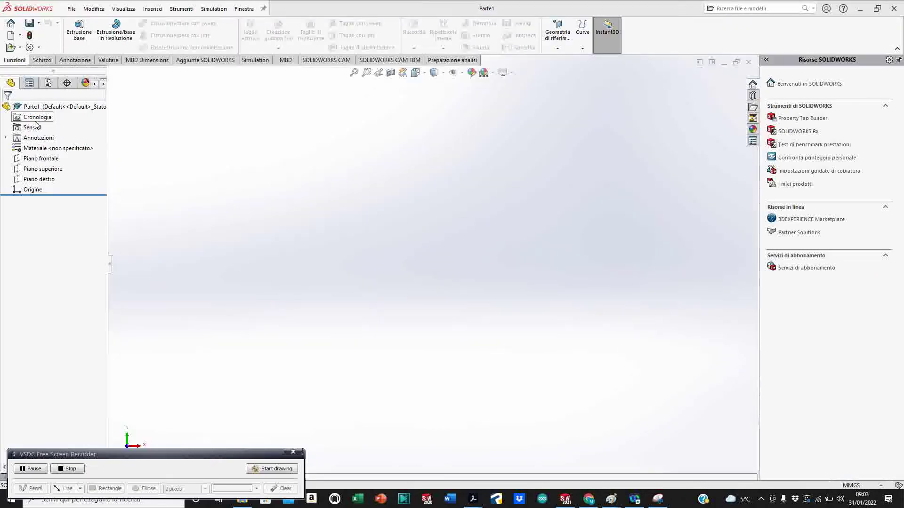
{"action": "left_click", "coordinate": [40, 159]}
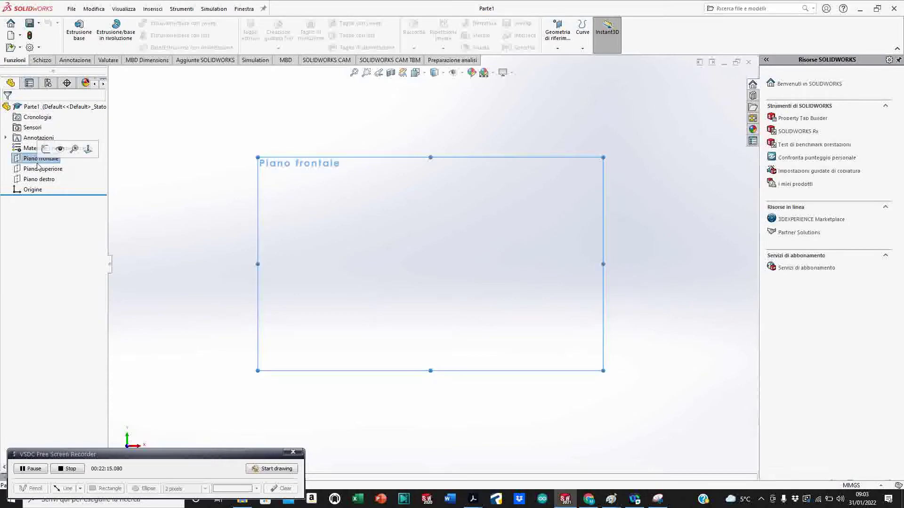
{"action": "left_click", "coordinate": [46, 149]}
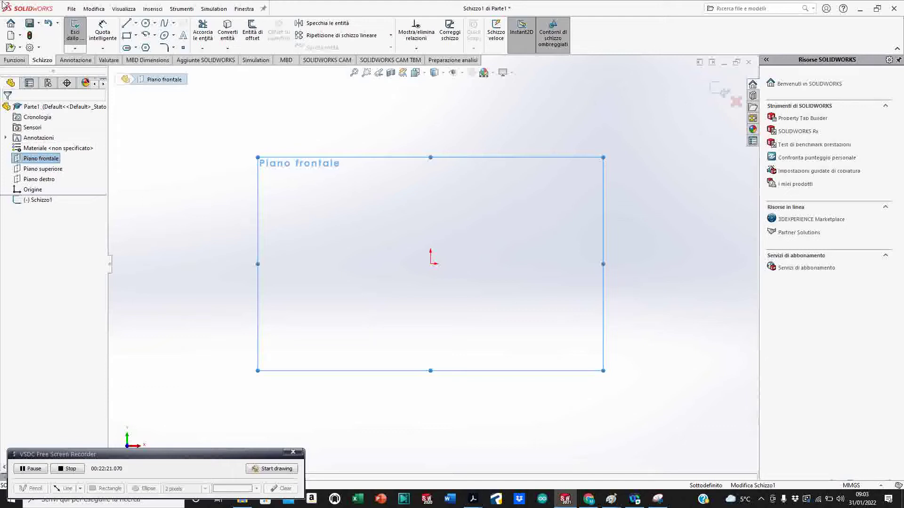
Step: Draw a horizontal construction centerline about 120 mm long, starting at the origin
{"action": "left_click", "coordinate": [136, 25]}
{"action": "left_click", "coordinate": [155, 46]}
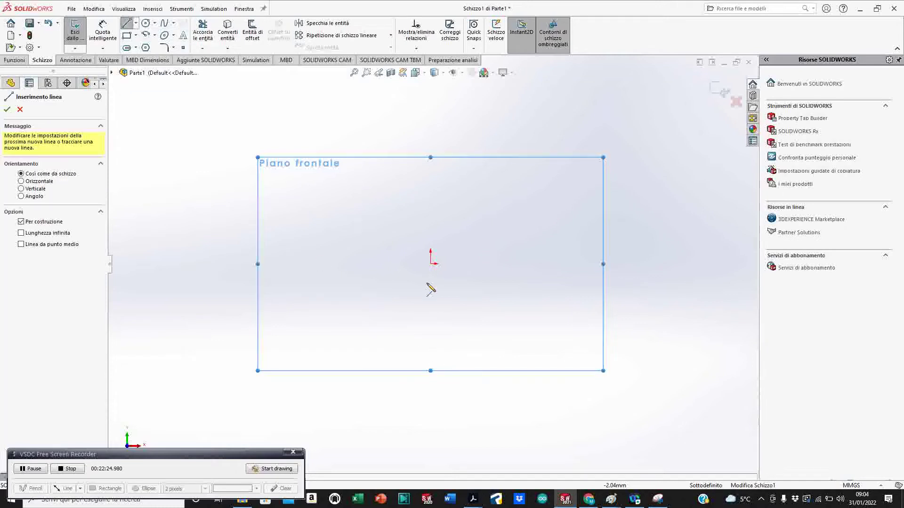
{"action": "left_click", "coordinate": [431, 264]}
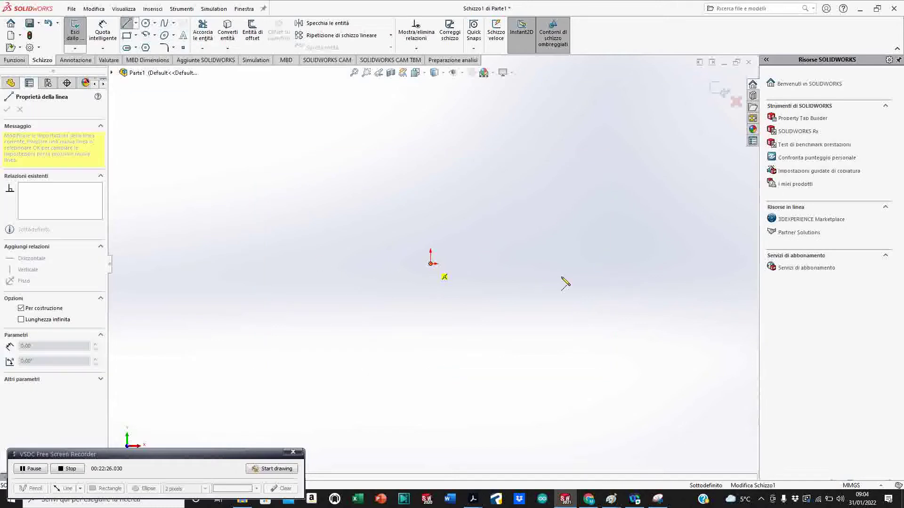
{"action": "left_click", "coordinate": [663, 264]}
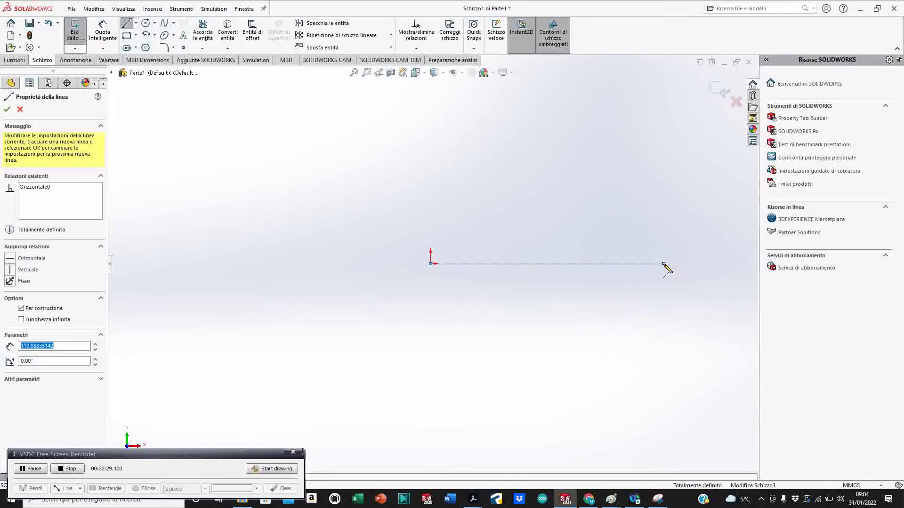
Step: Draw the shaft half-profile from the origin with a vertical edge about 25 mm high, a first groove about 4.85 mm deep and the next top segment
{"action": "left_click", "coordinate": [127, 23]}
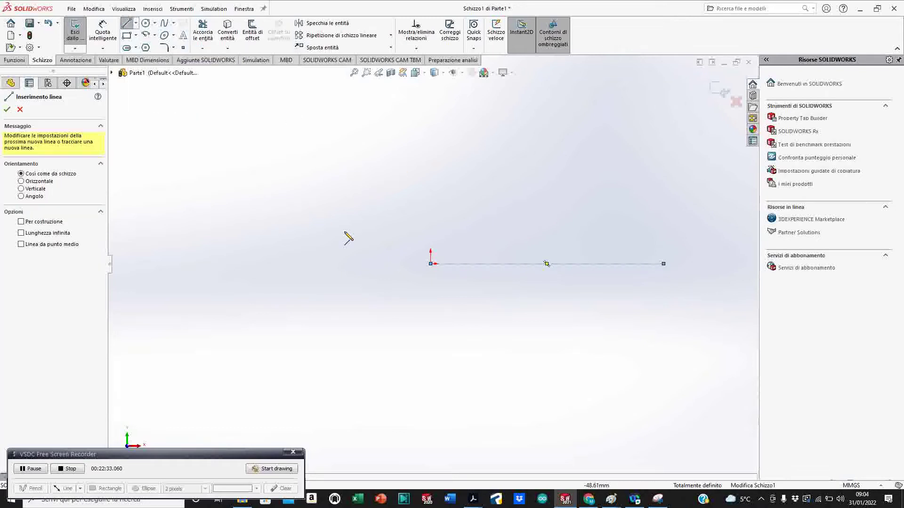
{"action": "left_click", "coordinate": [430, 264]}
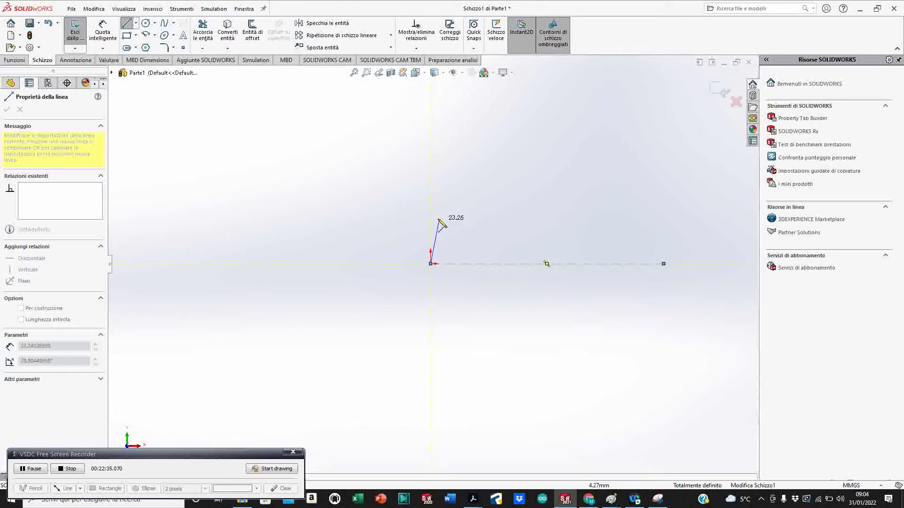
{"action": "left_click", "coordinate": [432, 216]}
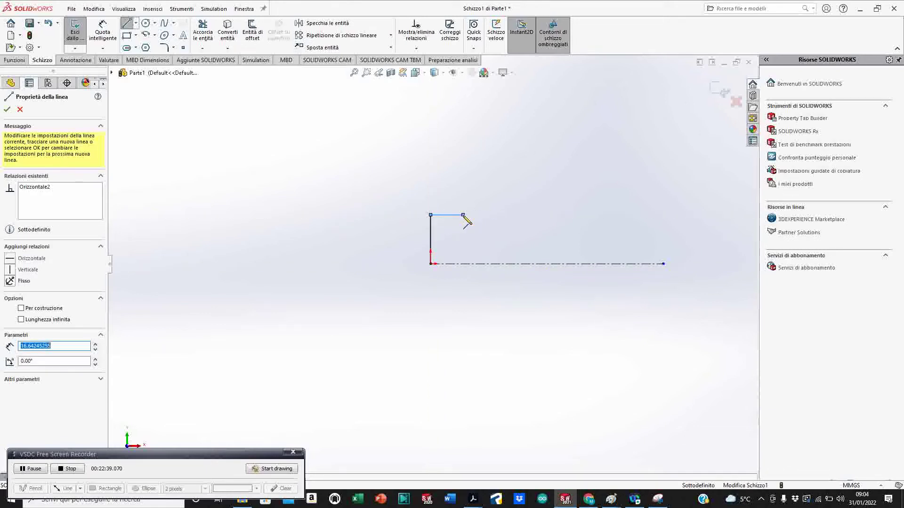
{"action": "left_click", "coordinate": [462, 215]}
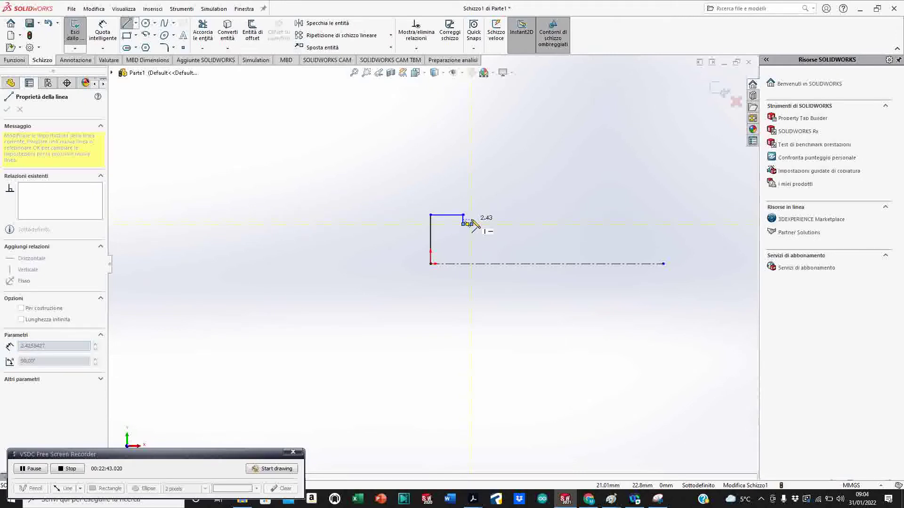
{"action": "left_click", "coordinate": [471, 224]}
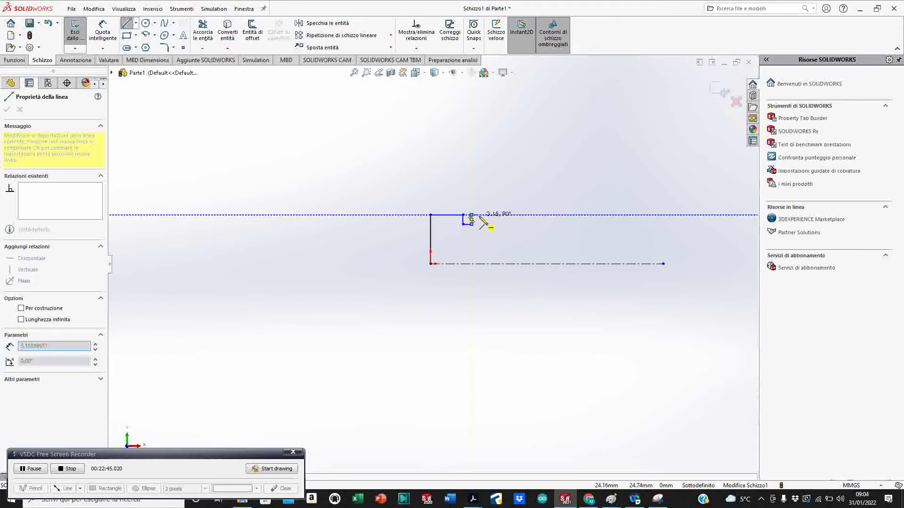
{"action": "left_click", "coordinate": [471, 215]}
{"action": "left_click", "coordinate": [496, 215]}
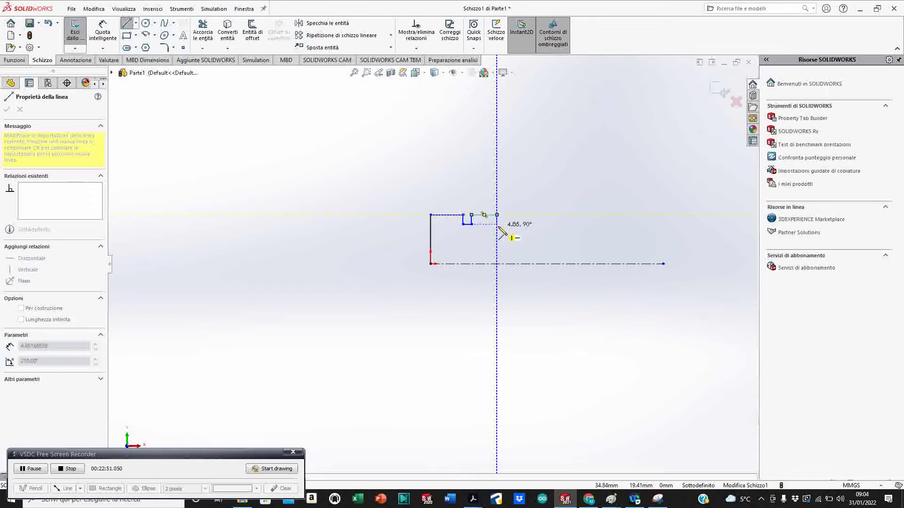
Step: Continue the profile with three more grooves of the same depth and end it on the centerline about 91 mm from the origin
{"action": "left_click", "coordinate": [496, 223]}
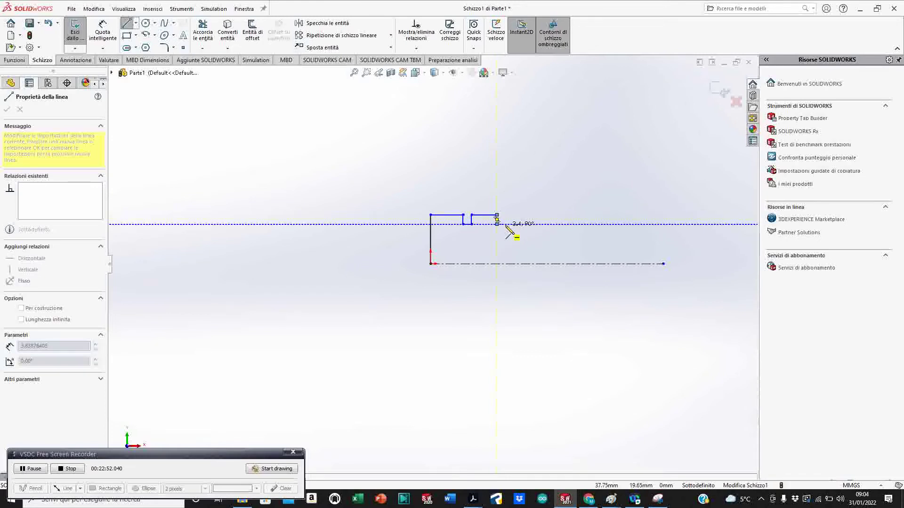
{"action": "left_click", "coordinate": [506, 215]}
{"action": "left_click", "coordinate": [523, 214]}
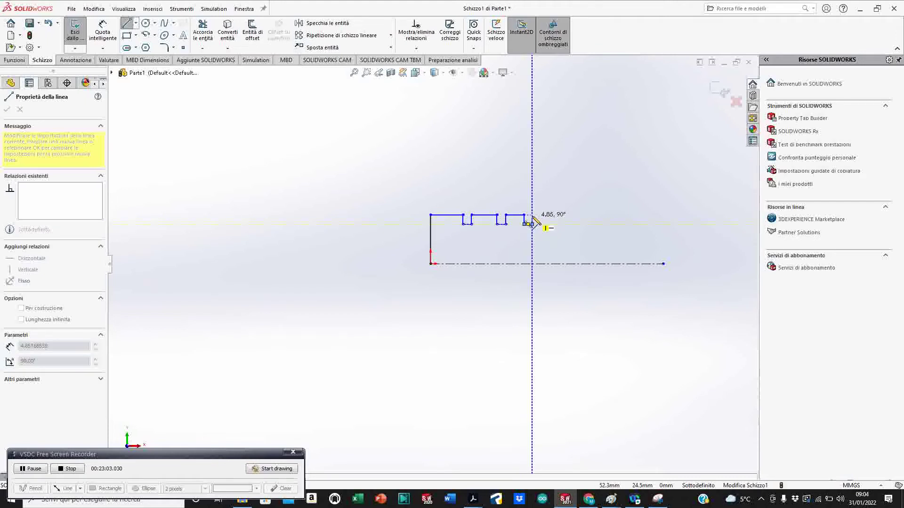
{"action": "left_click", "coordinate": [532, 216]}
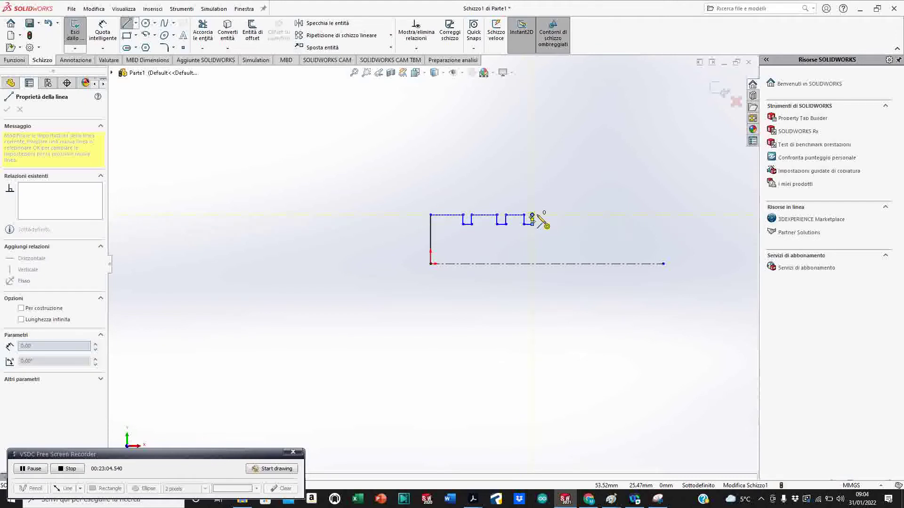
{"action": "left_click", "coordinate": [563, 216]}
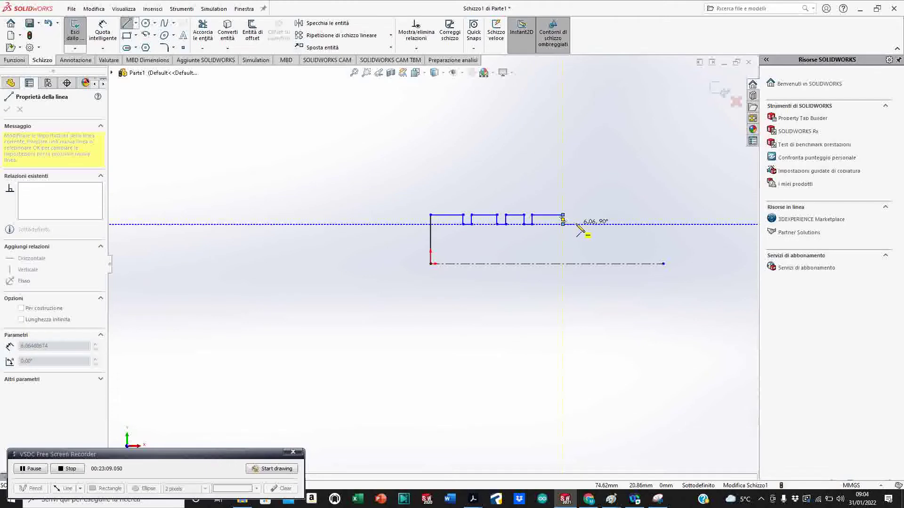
{"action": "left_click", "coordinate": [580, 227]}
{"action": "left_click", "coordinate": [579, 226]}
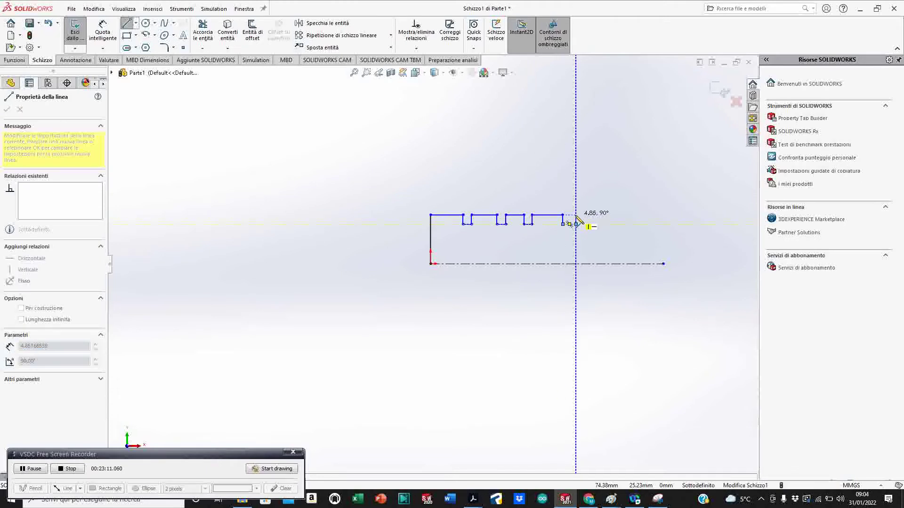
{"action": "left_click", "coordinate": [575, 215]}
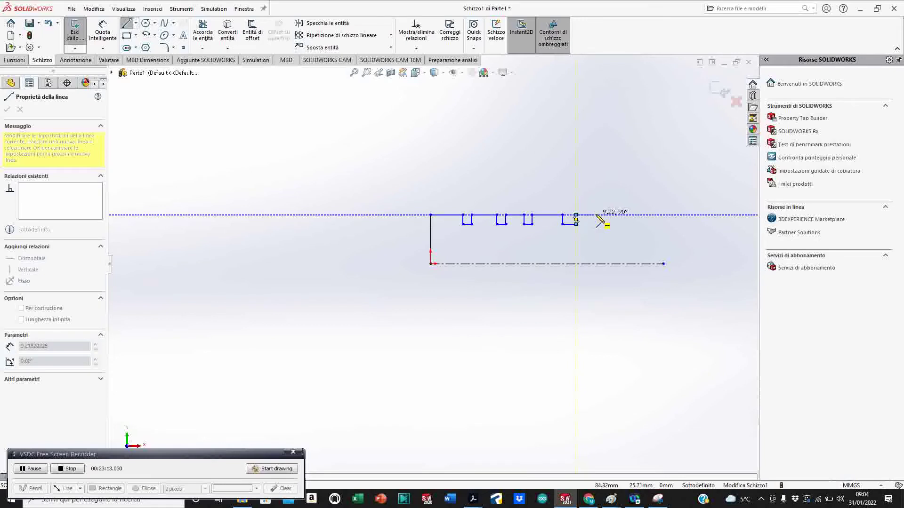
{"action": "left_click", "coordinate": [606, 215]}
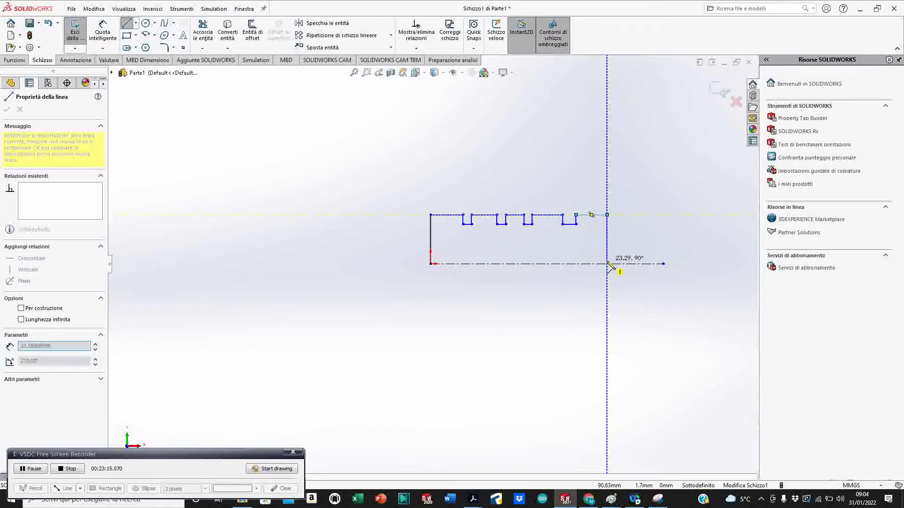
{"action": "left_click", "coordinate": [607, 264]}
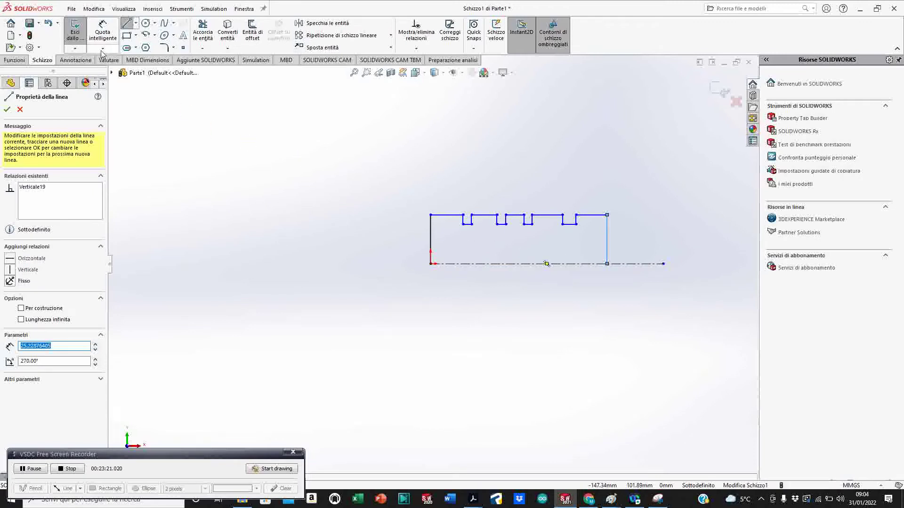
Step: Dimension the distance from the profile's vertical edge at the origin to the near wall of the first groove as 10 mm
{"action": "left_click", "coordinate": [103, 32]}
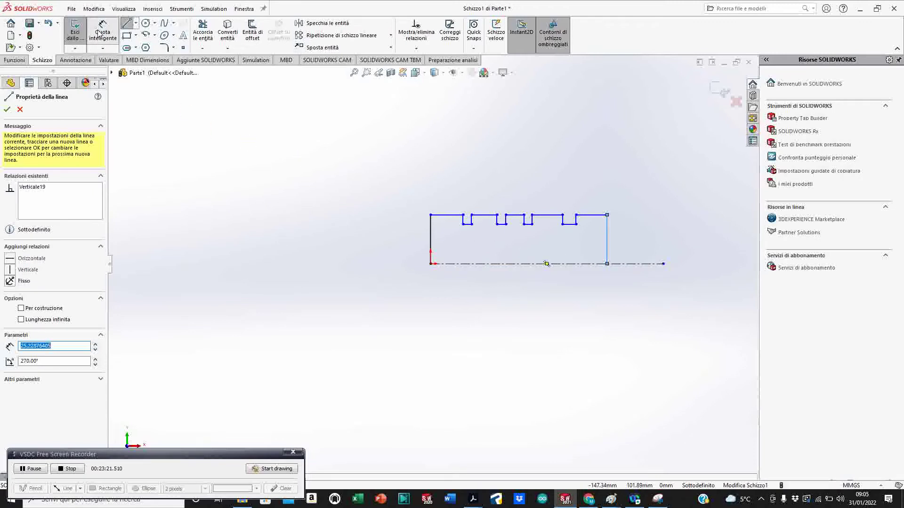
{"action": "left_click", "coordinate": [464, 221]}
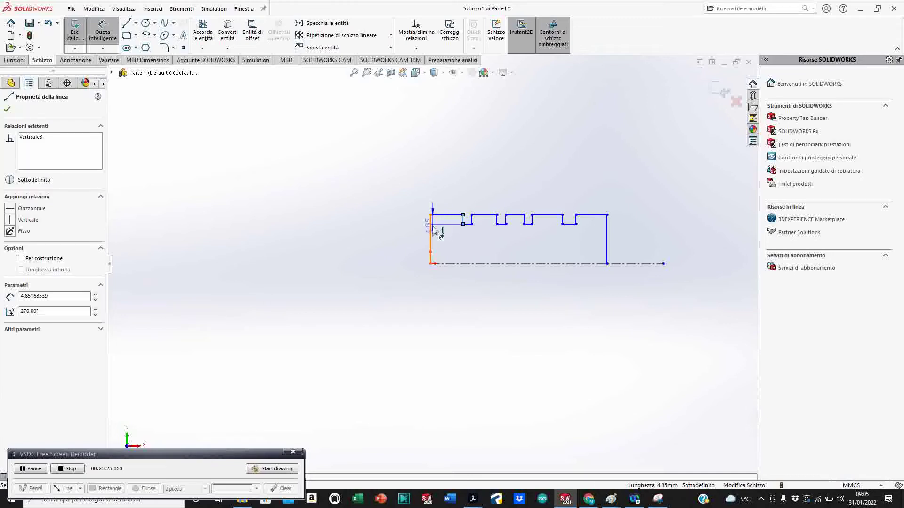
{"action": "left_click", "coordinate": [431, 238]}
{"action": "left_click", "coordinate": [441, 333]}
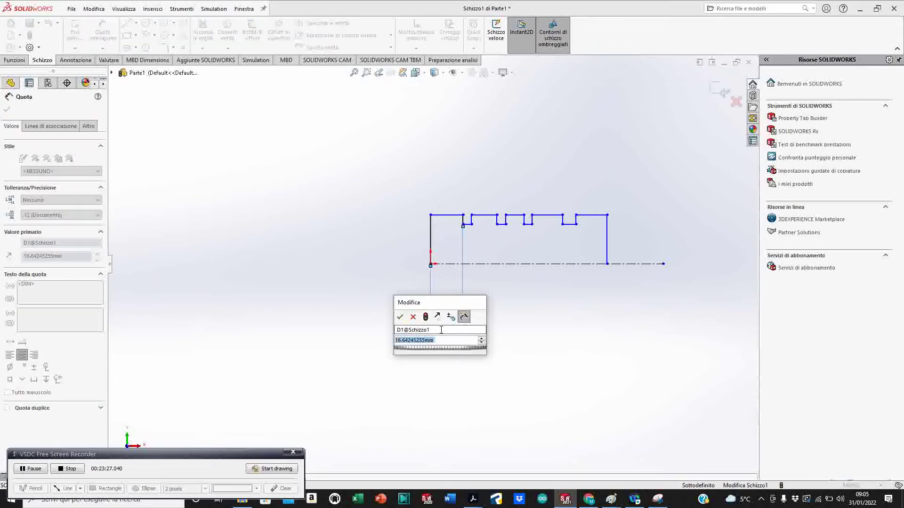
{"action": "type", "text": "10"}
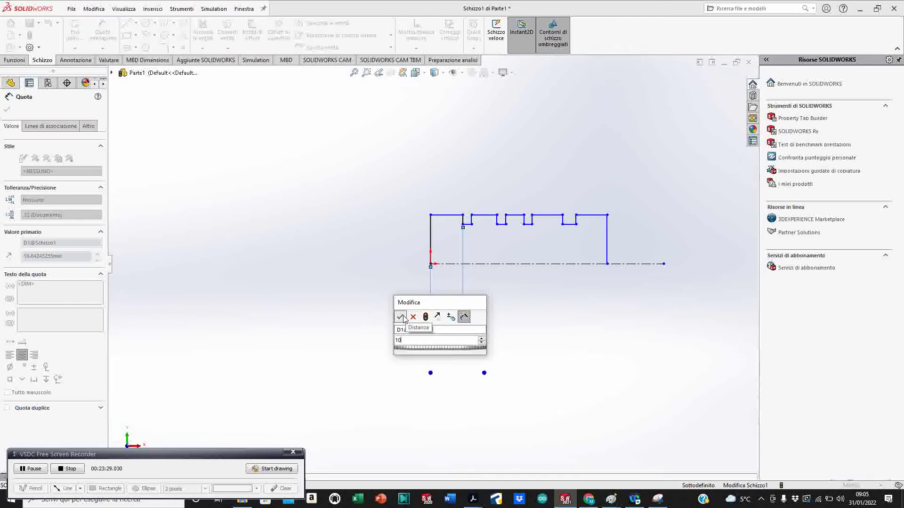
{"action": "left_click", "coordinate": [399, 317]}
Step: Dimension the distance from the far wall of the last groove to the profile's closing end edge as 10 mm
{"action": "left_click", "coordinate": [577, 222]}
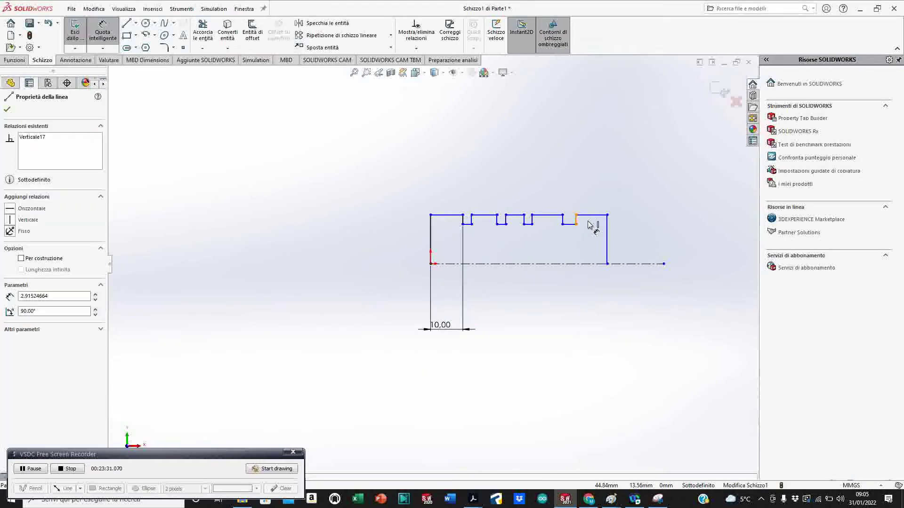
{"action": "left_click", "coordinate": [608, 228]}
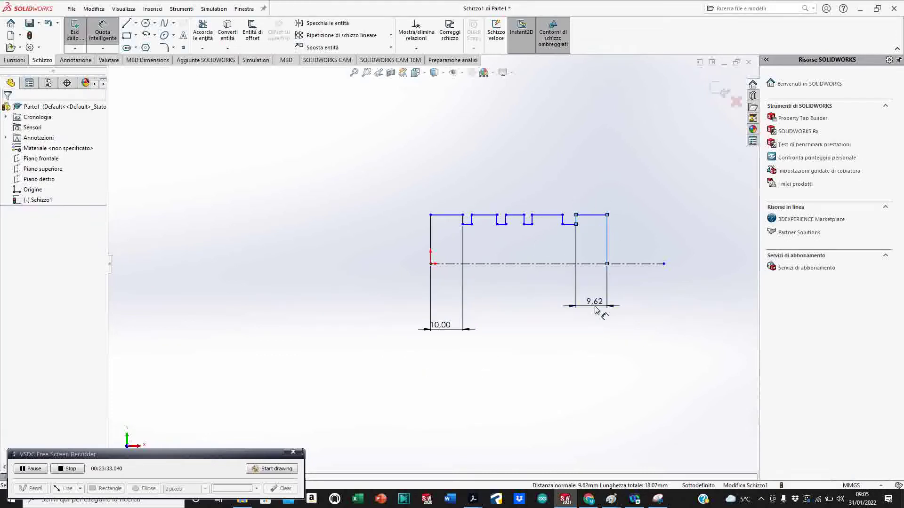
{"action": "left_click", "coordinate": [596, 307]}
{"action": "type", "text": "10"}
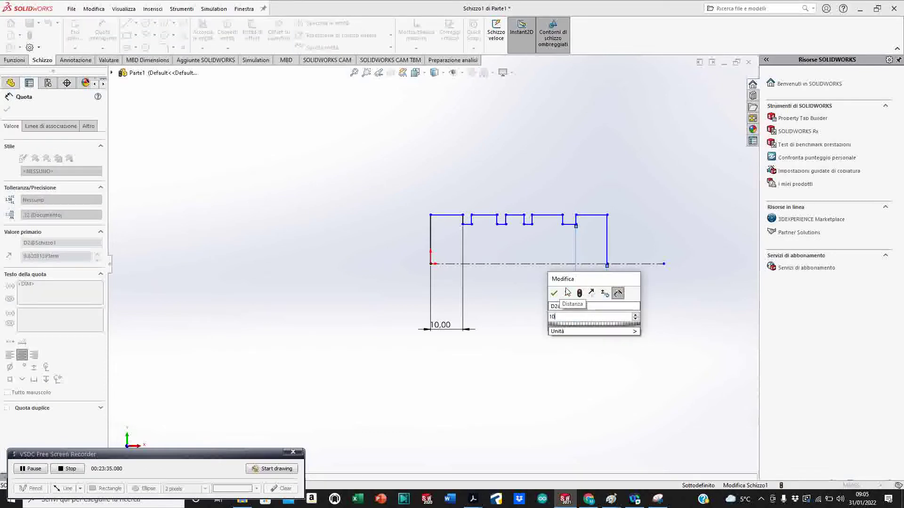
{"action": "left_click", "coordinate": [554, 294]}
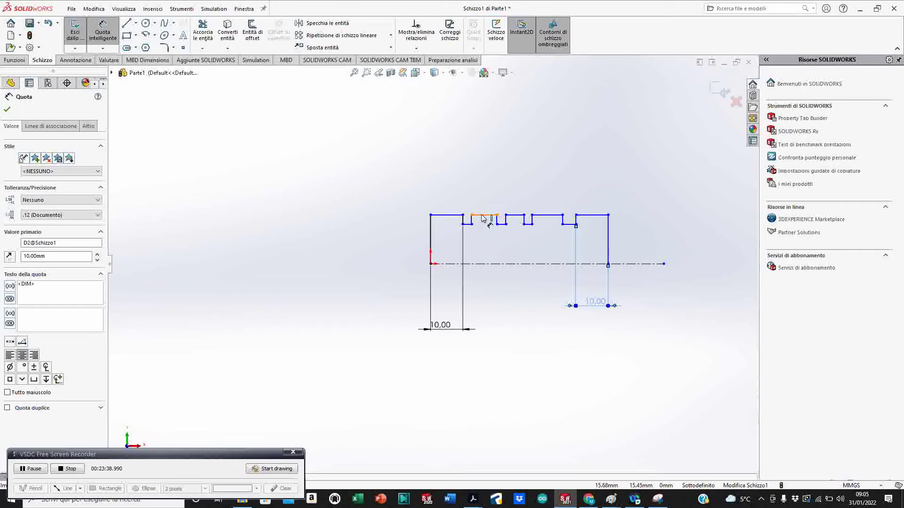
{"action": "left_click", "coordinate": [515, 216]}
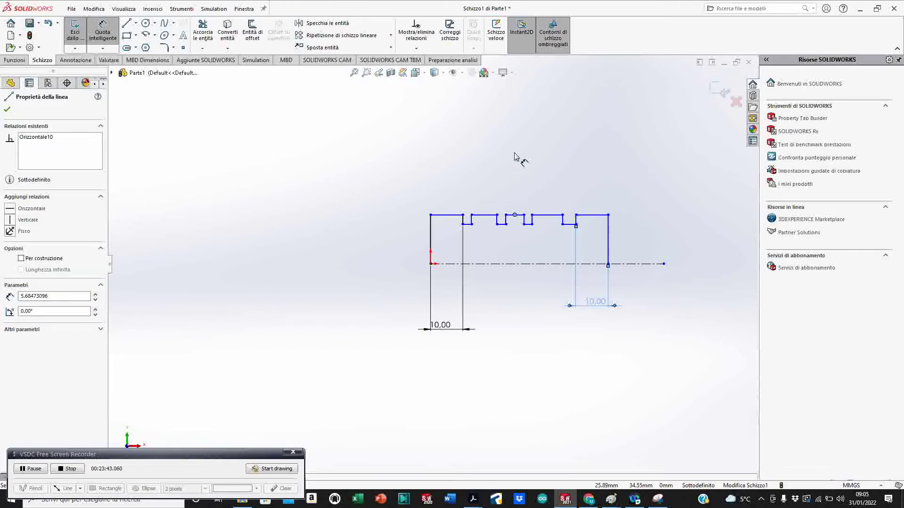
{"action": "left_click", "coordinate": [515, 216]}
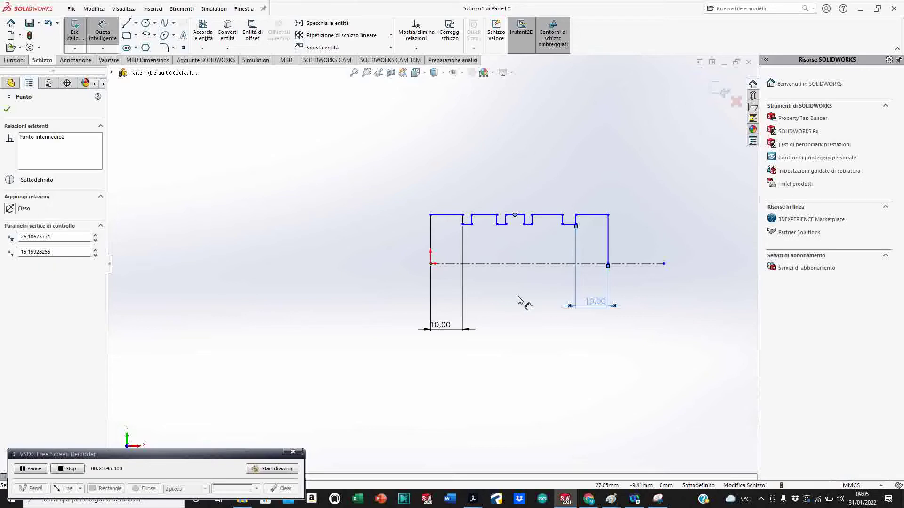
{"action": "left_click", "coordinate": [505, 219]}
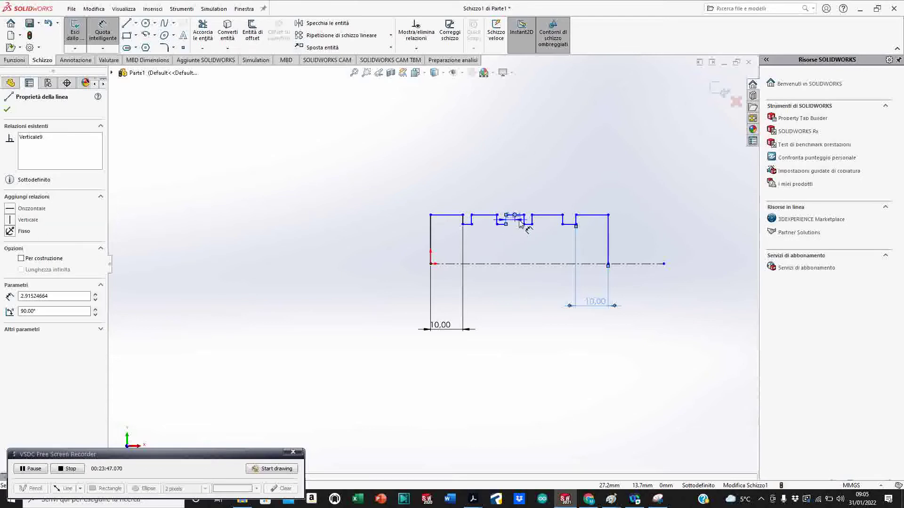
{"action": "scroll", "coordinate": [525, 225], "scroll_direction": "down", "scroll_amount": 1}
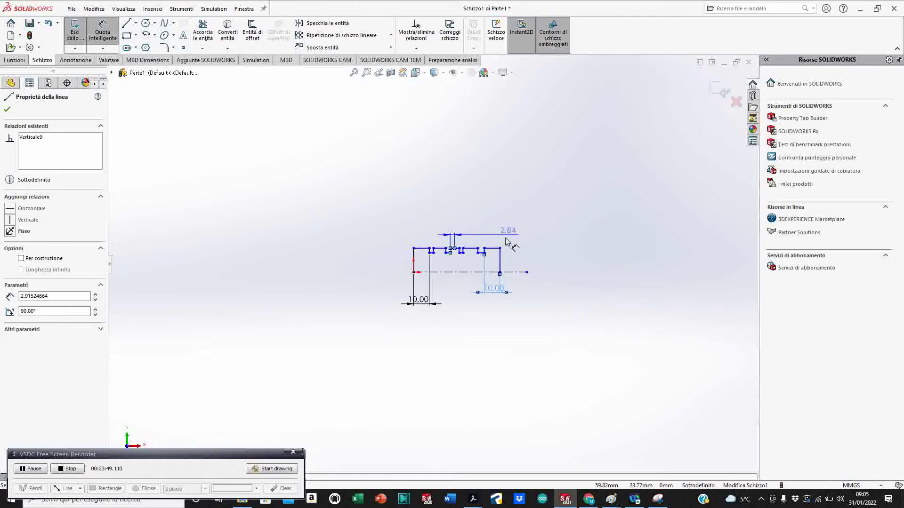
{"action": "scroll", "coordinate": [452, 261], "scroll_direction": "down", "scroll_amount": 2}
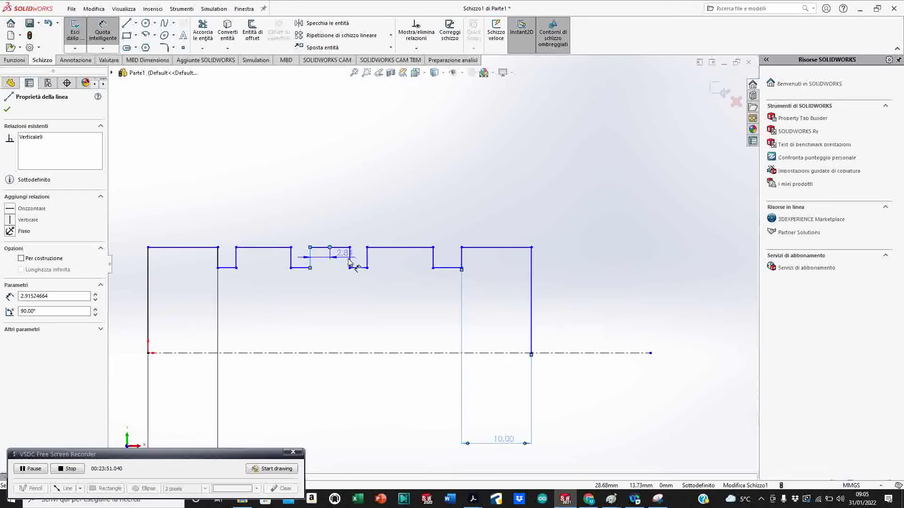
{"action": "scroll", "coordinate": [324, 284], "scroll_direction": "down", "scroll_amount": 1}
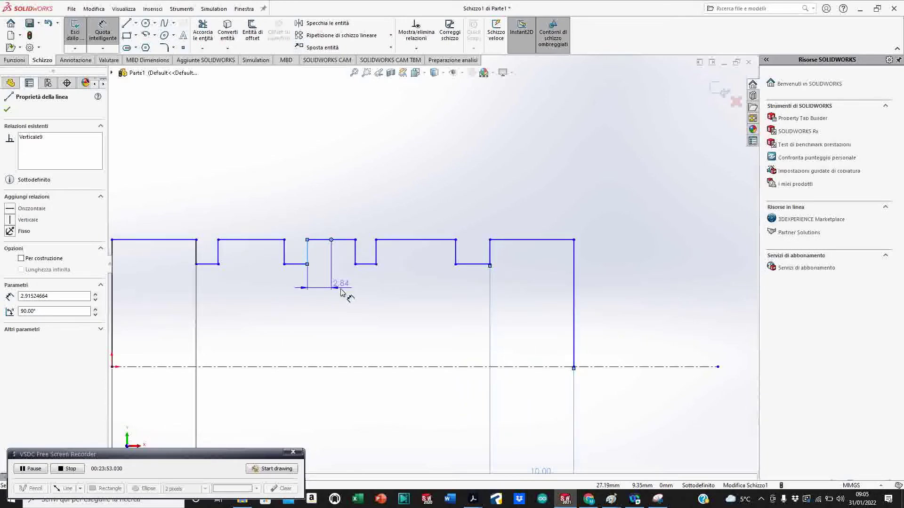
{"action": "key", "text": "Escape"}
{"action": "left_click", "coordinate": [309, 254]}
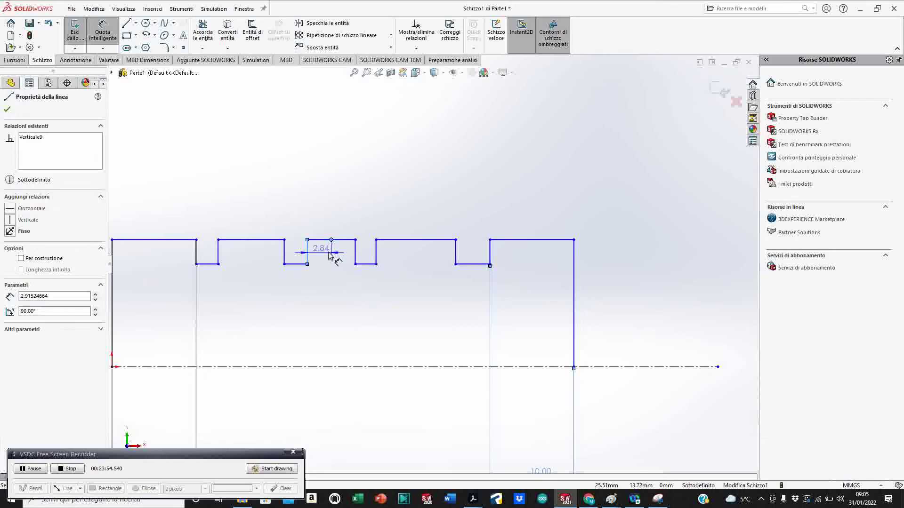
{"action": "left_click", "coordinate": [356, 263]}
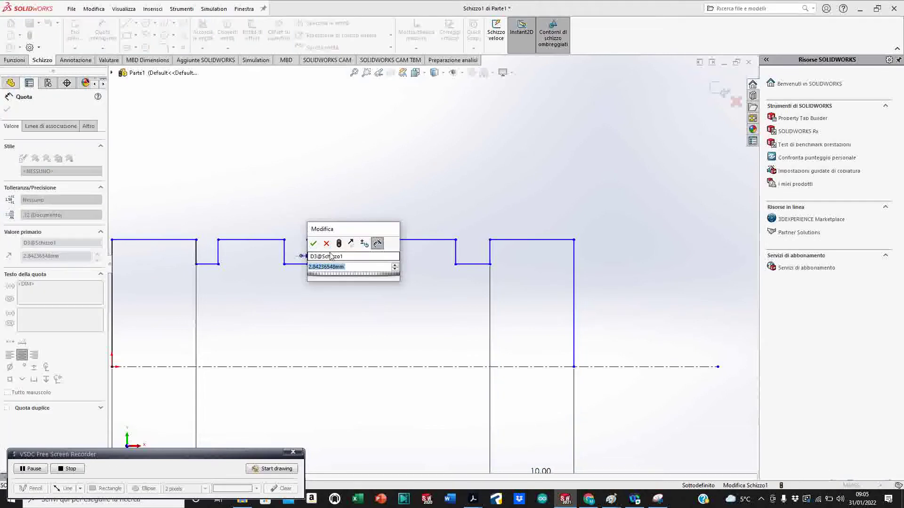
{"action": "left_click", "coordinate": [326, 244]}
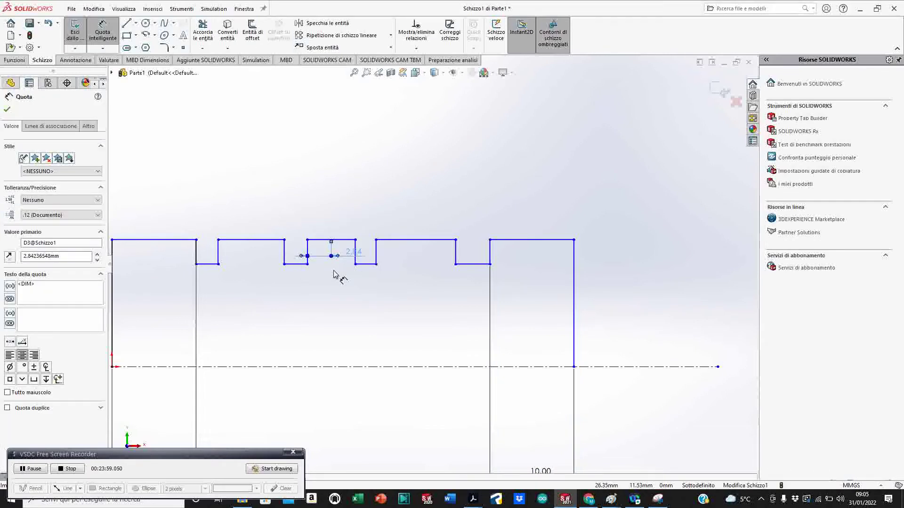
{"action": "scroll", "coordinate": [343, 273], "scroll_direction": "up", "scroll_amount": 2}
{"action": "scroll", "coordinate": [432, 260], "scroll_direction": "down", "scroll_amount": 4}
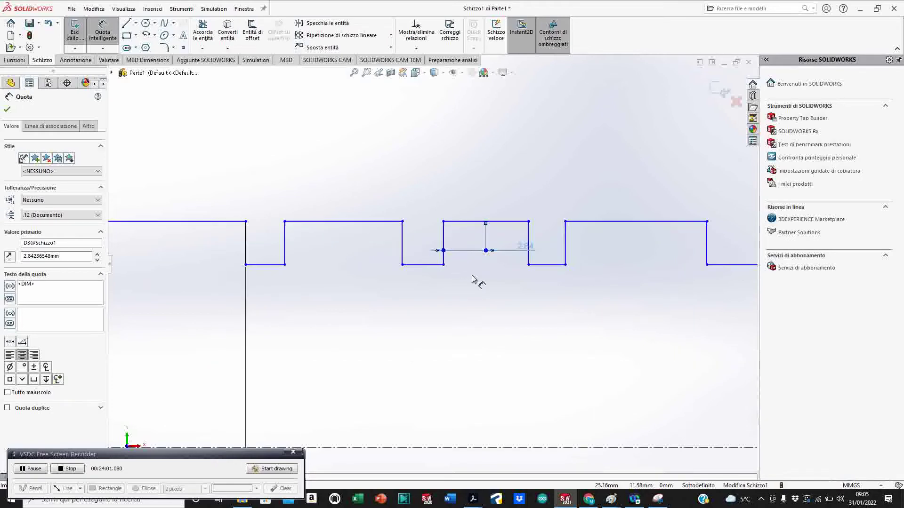
{"action": "key", "text": "Escape"}
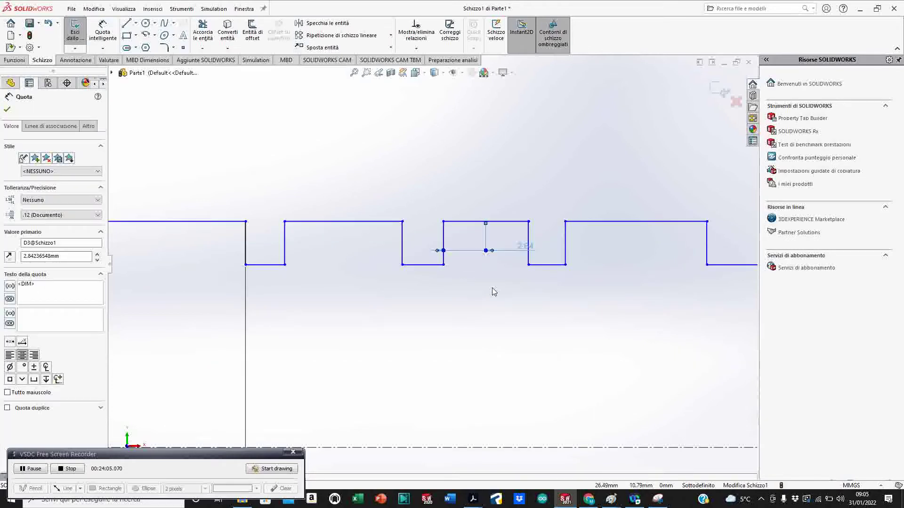
{"action": "key", "text": "Delete"}
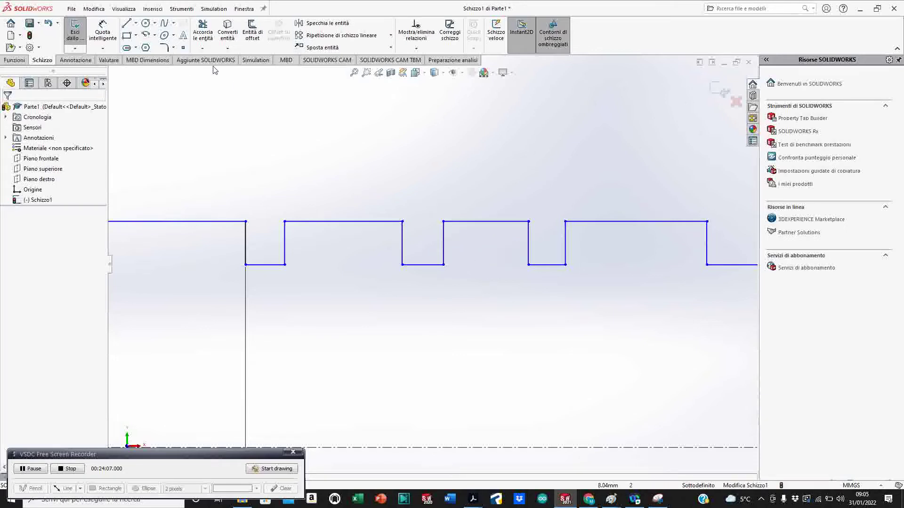
Step: Dimension the length of the middle top segment, between the second and third grooves, as 30 mm
{"action": "left_click", "coordinate": [103, 33]}
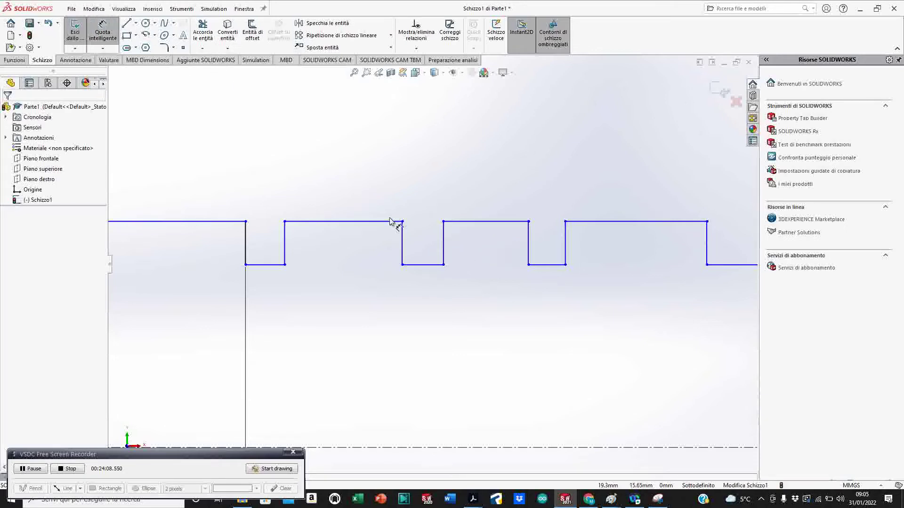
{"action": "left_click", "coordinate": [464, 225]}
{"action": "left_click", "coordinate": [476, 164]}
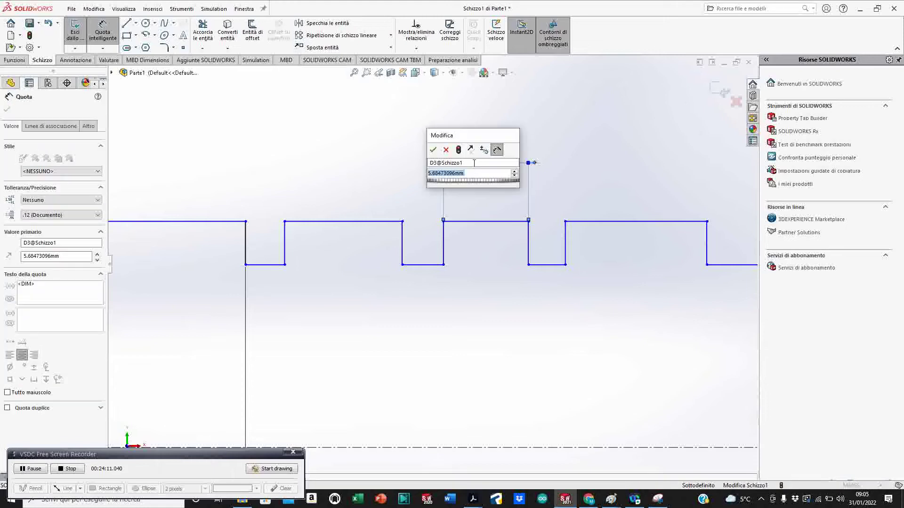
{"action": "type", "text": "30"}
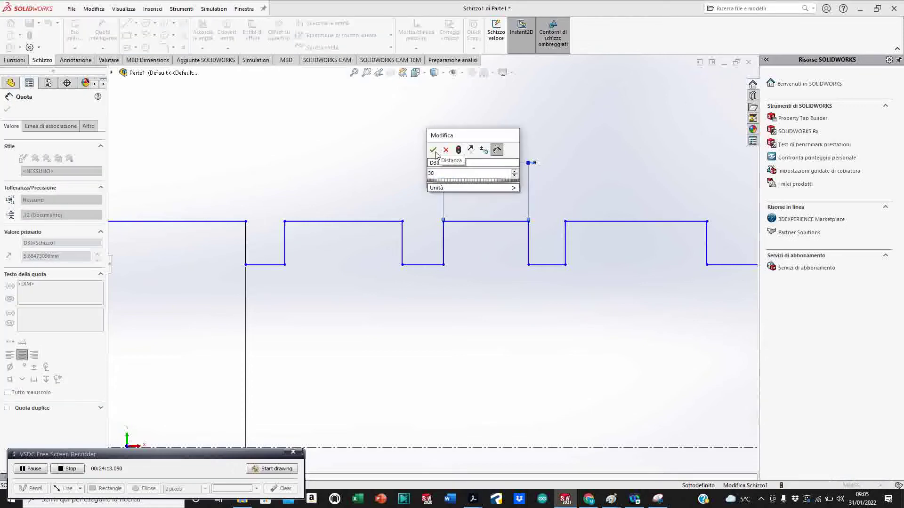
{"action": "left_click", "coordinate": [433, 150]}
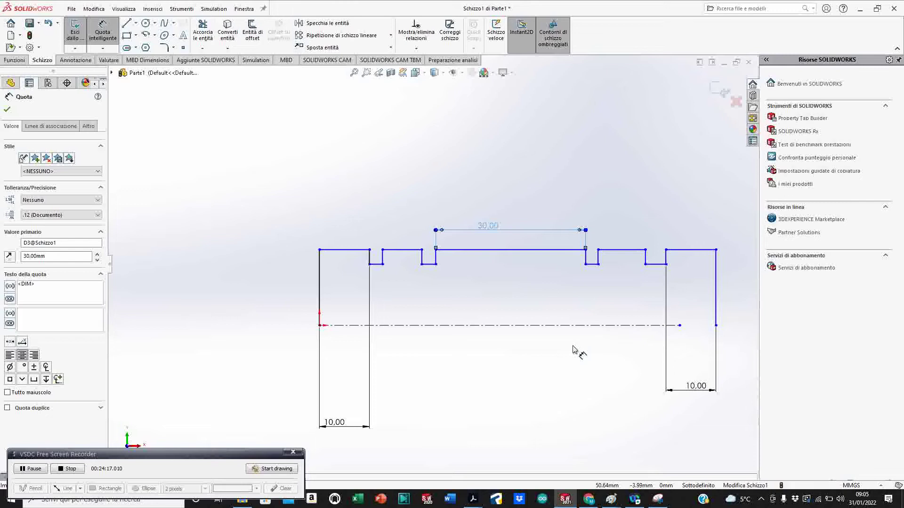
Step: Draw a vertical construction centerline about 29 mm long from the midpoint of the 30 mm segment down past the shaft axis
{"action": "left_click", "coordinate": [135, 26]}
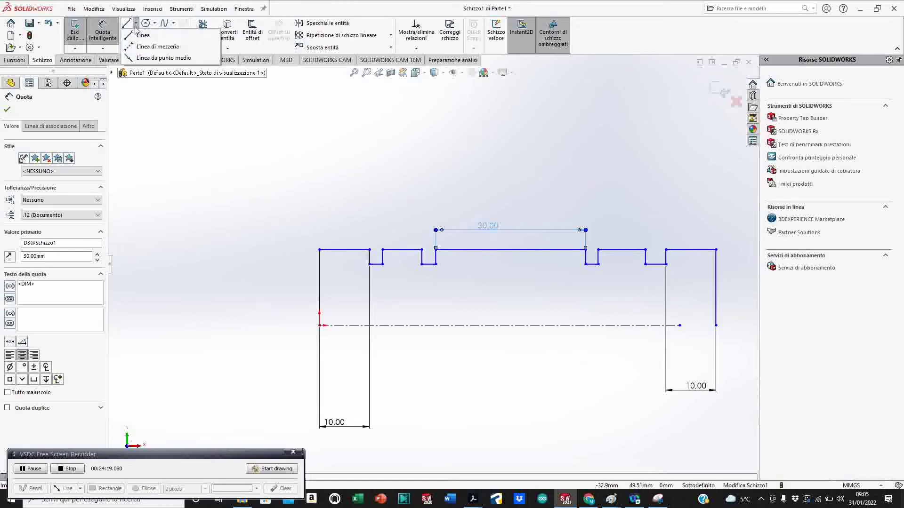
{"action": "left_click", "coordinate": [157, 47]}
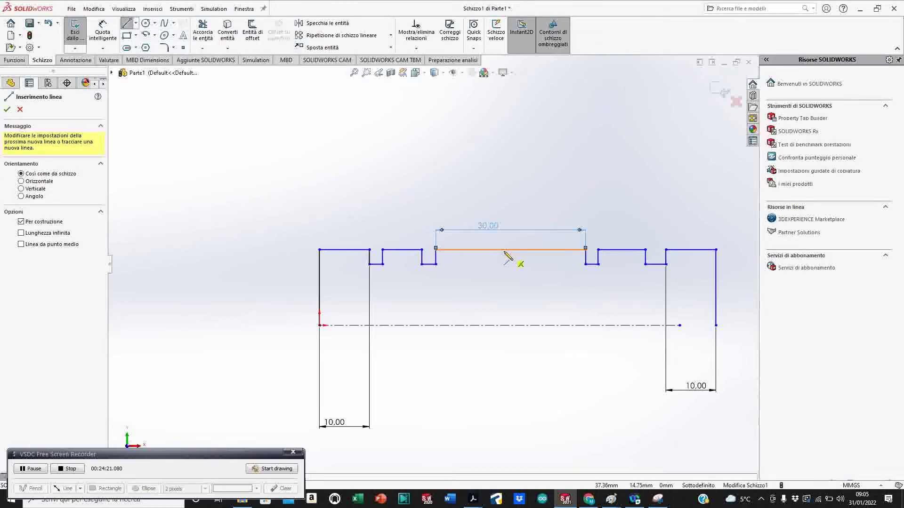
{"action": "left_click_drag", "start_coordinate": [510, 250], "coordinate": [511, 394]}
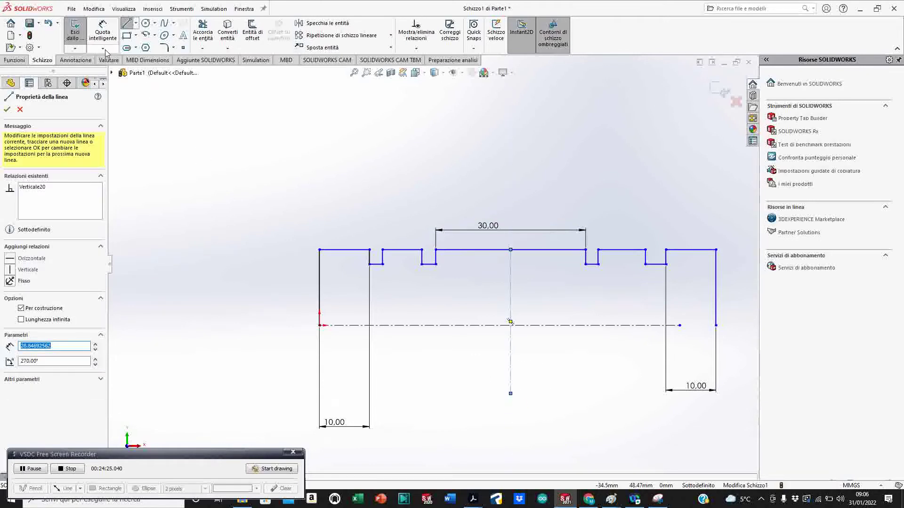
Step: Dimension the distance from the profile's vertical edge at the origin to the vertical centerline as 200 mm
{"action": "left_click", "coordinate": [102, 32]}
{"action": "left_click", "coordinate": [320, 293]}
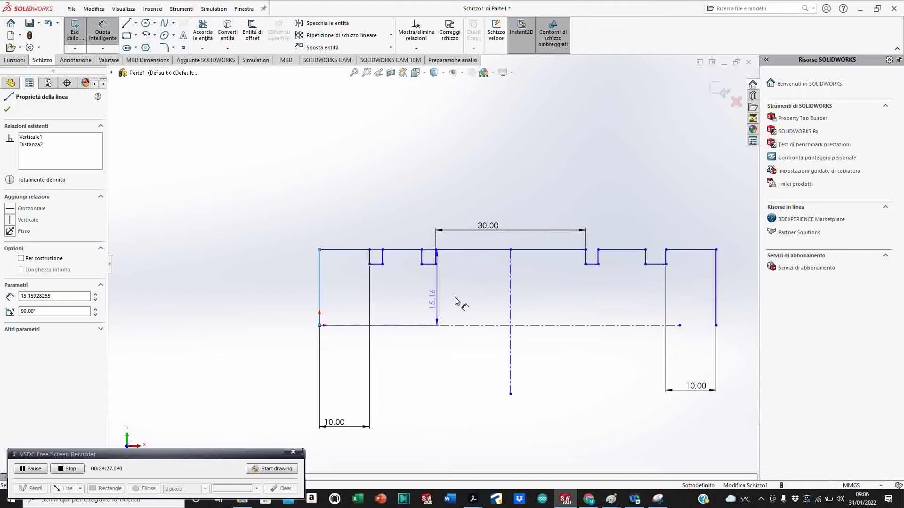
{"action": "left_click", "coordinate": [509, 304]}
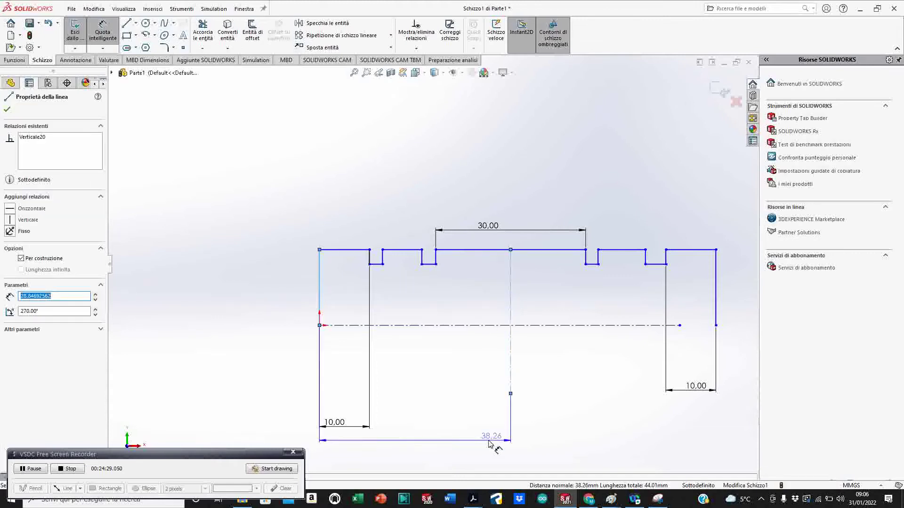
{"action": "left_click", "coordinate": [487, 442]}
{"action": "type", "text": "200"}
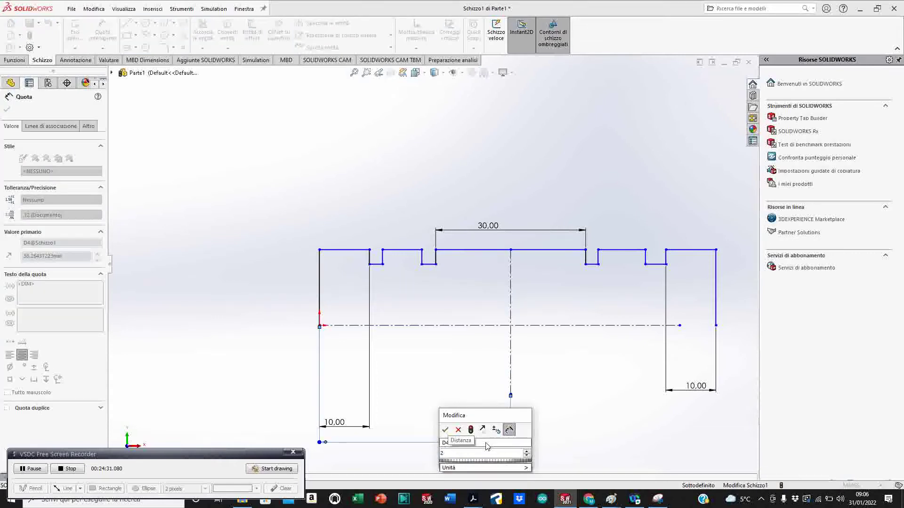
{"action": "left_click", "coordinate": [446, 430]}
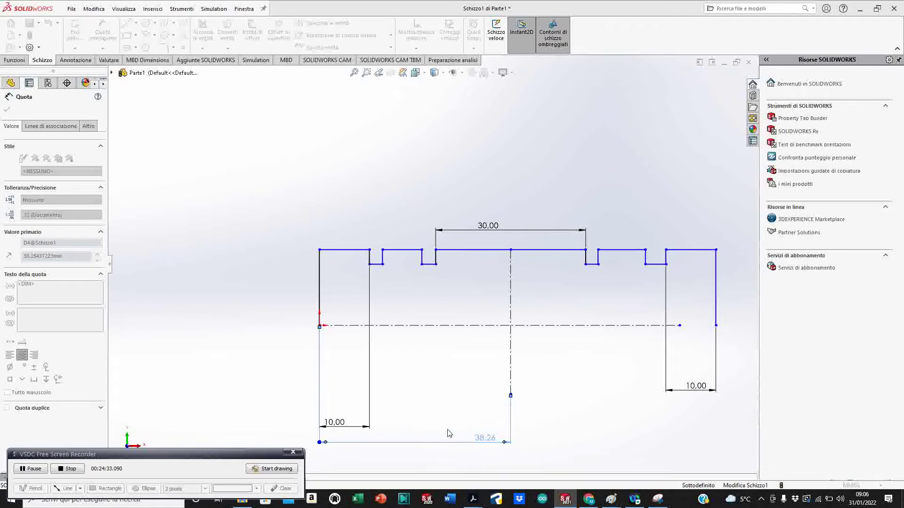
Step: Dimension the distance from the vertical centerline to the profile's closing end edge as 100 mm
{"action": "scroll", "coordinate": [579, 278], "scroll_direction": "down", "scroll_amount": 5}
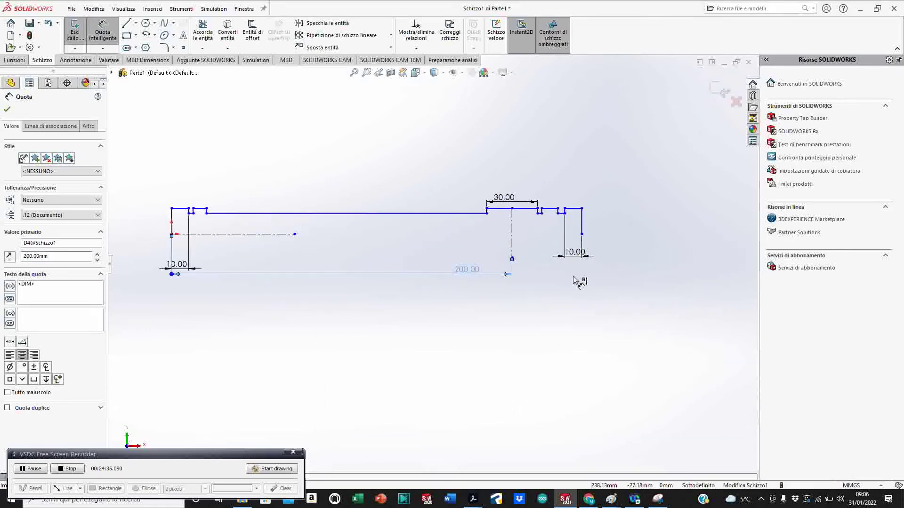
{"action": "left_click", "coordinate": [461, 246]}
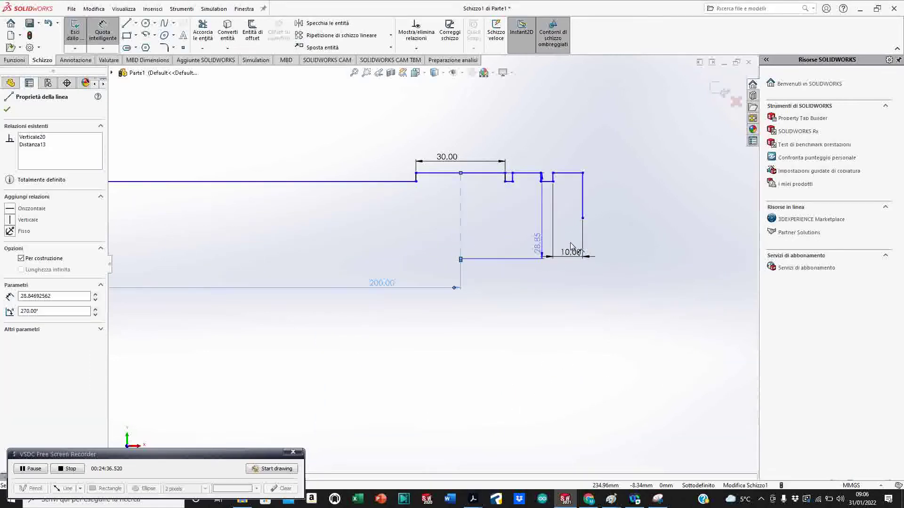
{"action": "left_click", "coordinate": [583, 207]}
{"action": "left_click", "coordinate": [560, 317]}
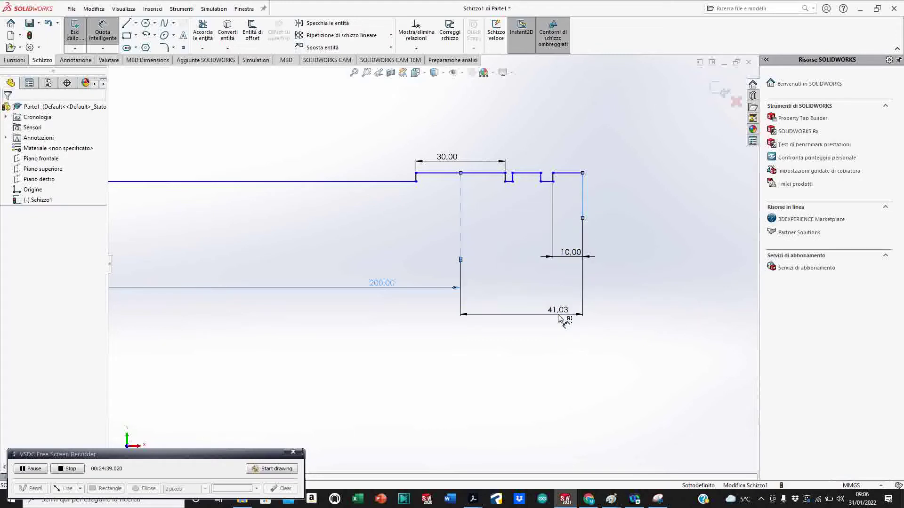
{"action": "type", "text": "100"}
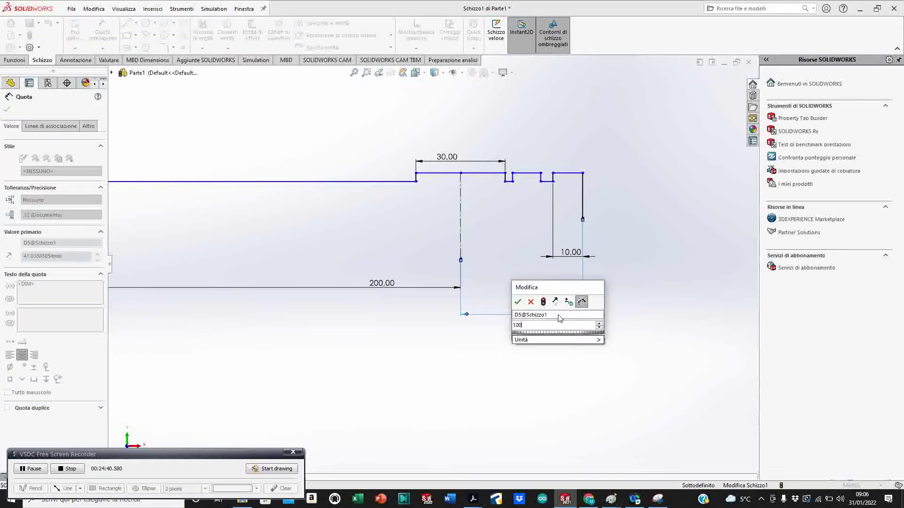
{"action": "left_click", "coordinate": [518, 301]}
Step: Dimension the bottom width of the last groove, nearest the closing end edge, as 2.5 mm
{"action": "scroll", "coordinate": [546, 380], "scroll_direction": "up", "scroll_amount": 5}
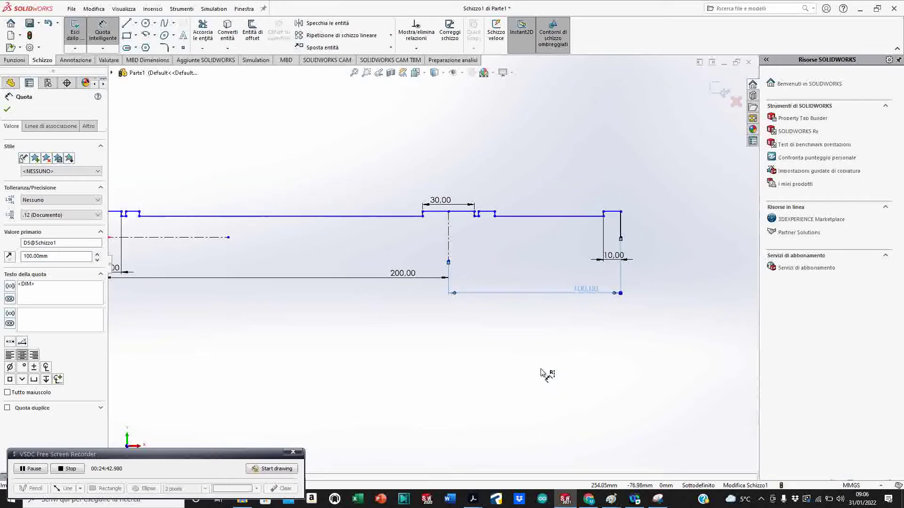
{"action": "scroll", "coordinate": [489, 264], "scroll_direction": "down", "scroll_amount": 3}
{"action": "scroll", "coordinate": [483, 258], "scroll_direction": "down", "scroll_amount": 1}
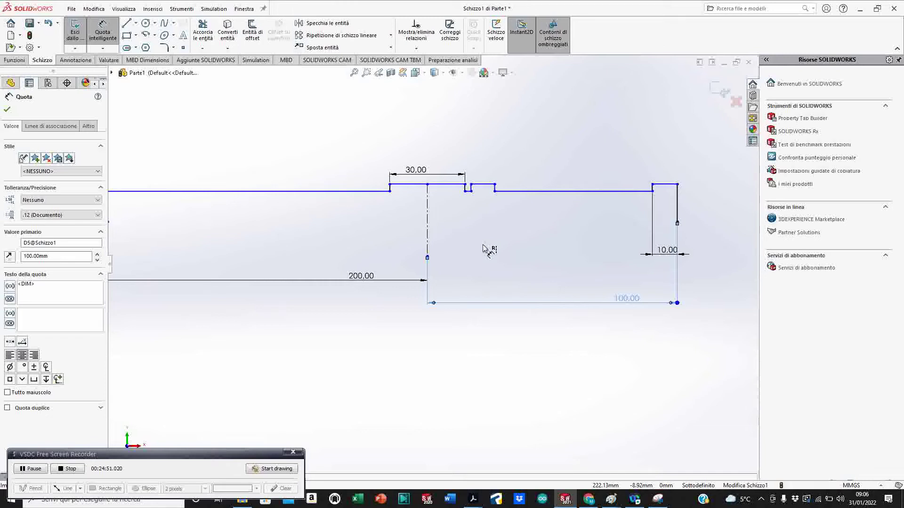
{"action": "left_click", "coordinate": [520, 192]}
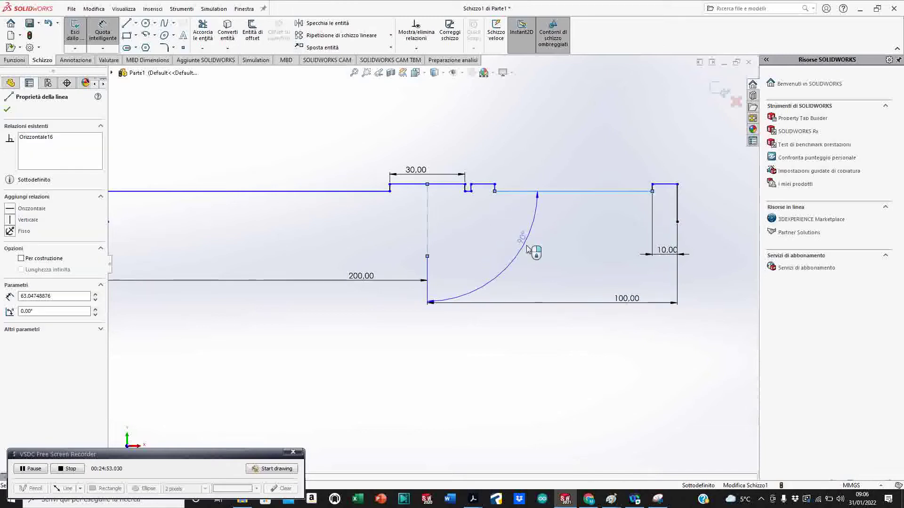
{"action": "left_click_drag", "start_coordinate": [528, 249], "coordinate": [519, 241]}
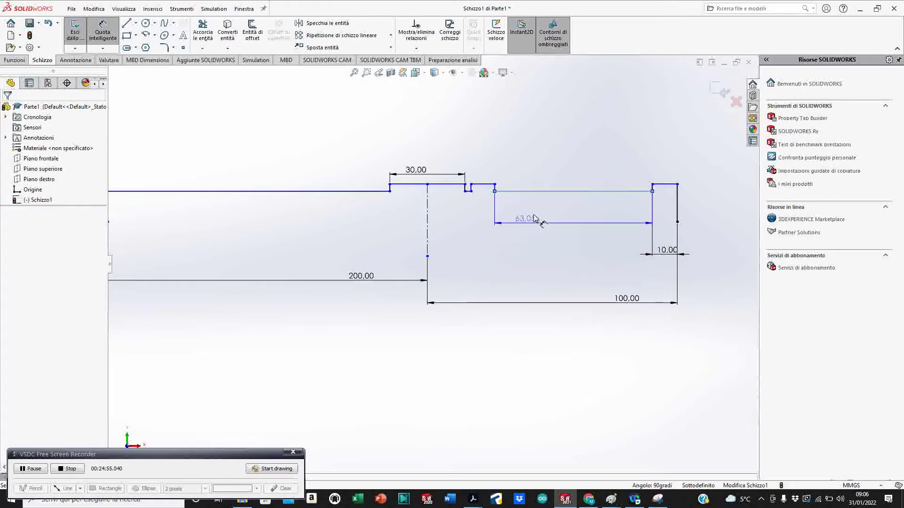
{"action": "left_click", "coordinate": [551, 245]}
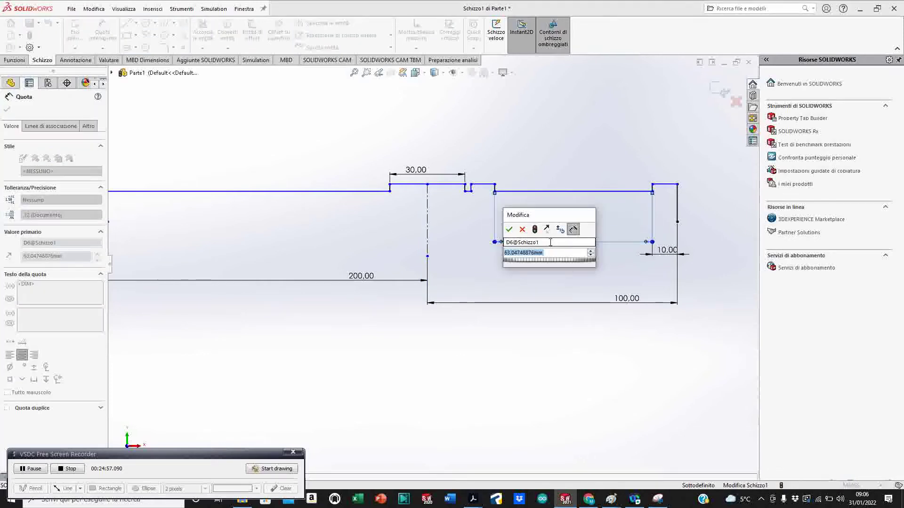
{"action": "type", "text": "2,"}
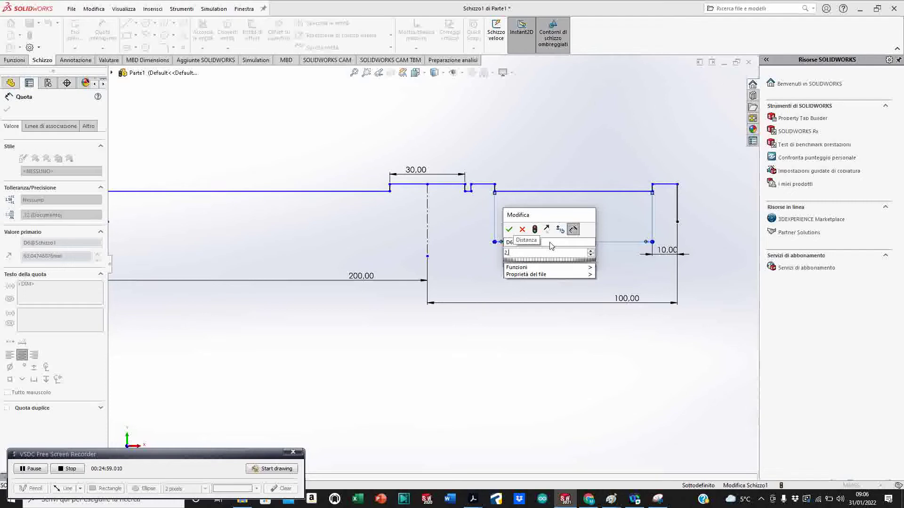
{"action": "type", "text": "5"}
{"action": "left_click", "coordinate": [509, 229]}
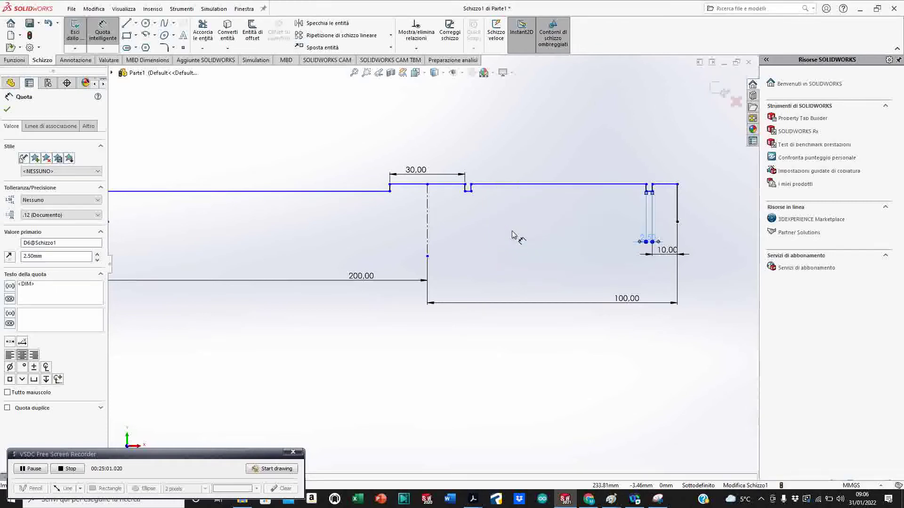
Step: Dimension the bottom width of the third groove, just after the 30 mm segment, as 2.5 mm
{"action": "mouse_move", "coordinate": [466, 195]}
{"action": "middle_mouse_down", "text": "ctrl"}
{"action": "mouse_move", "coordinate": [430, 256]}
{"action": "mouse_move", "coordinate": [427, 292]}
{"action": "middle_mouse_up", "text": "ctrl"}
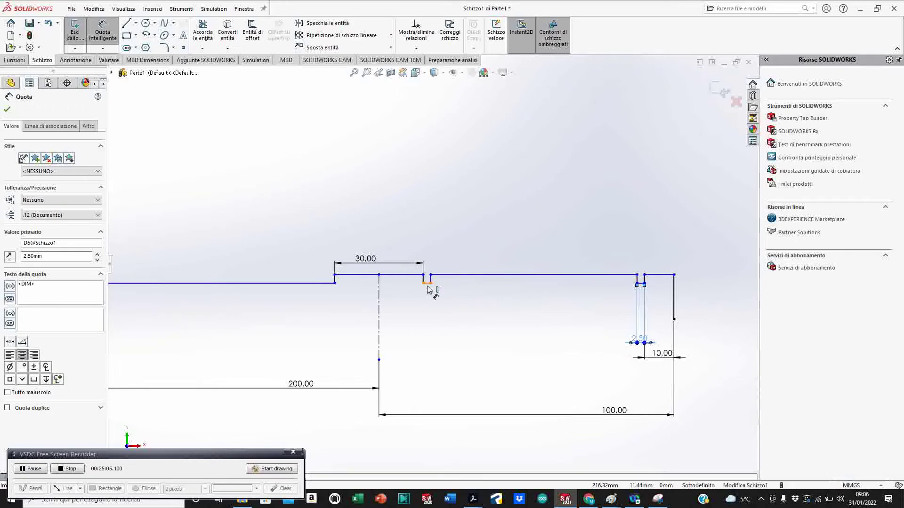
{"action": "left_click", "coordinate": [427, 284]}
{"action": "left_click", "coordinate": [432, 334]}
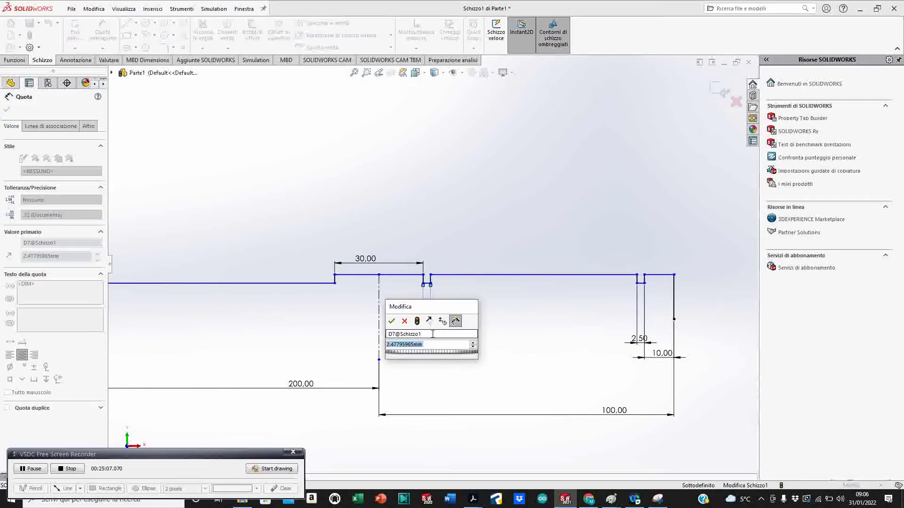
{"action": "type", "text": "2,"}
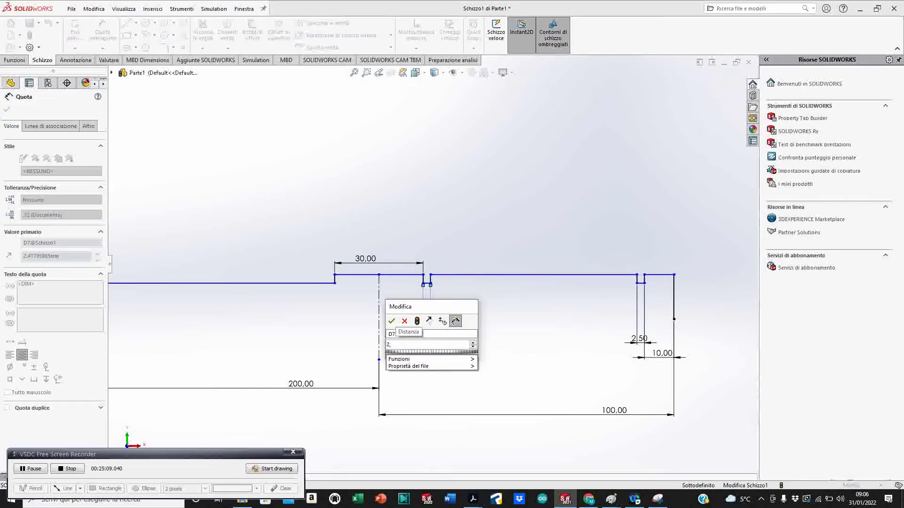
{"action": "type", "text": "5"}
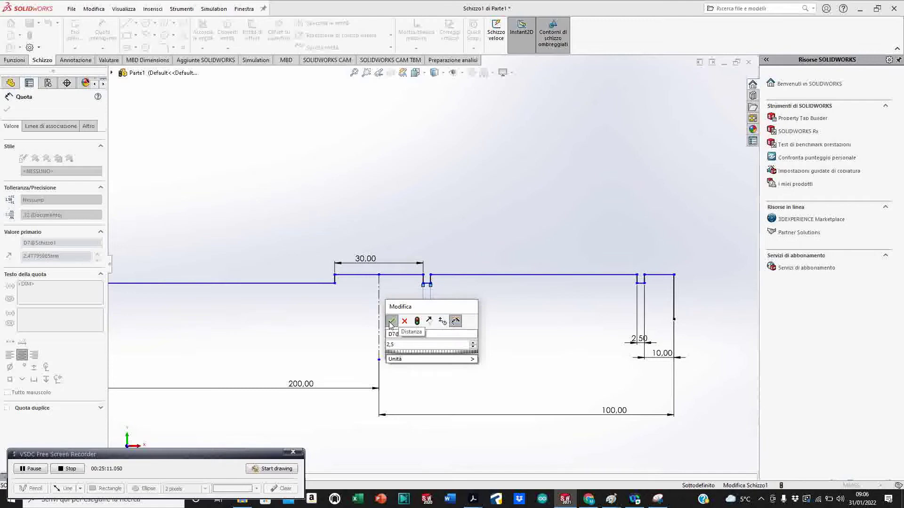
{"action": "left_click", "coordinate": [392, 321]}
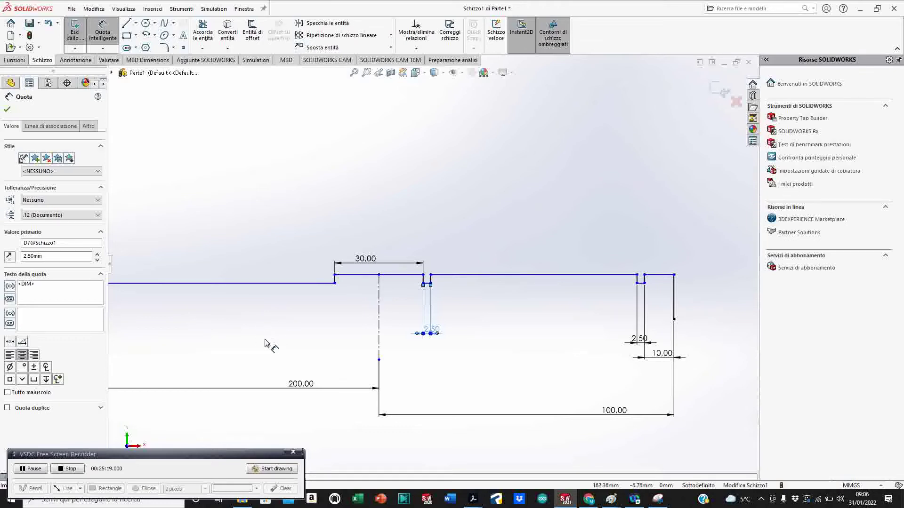
Step: Dimension the bottom width of the second groove with an equation equal to the third groove's width dimension, D7@Schizzo1
{"action": "scroll", "coordinate": [277, 323], "scroll_direction": "up", "scroll_amount": 3}
{"action": "scroll", "coordinate": [278, 320], "scroll_direction": "down", "scroll_amount": 3}
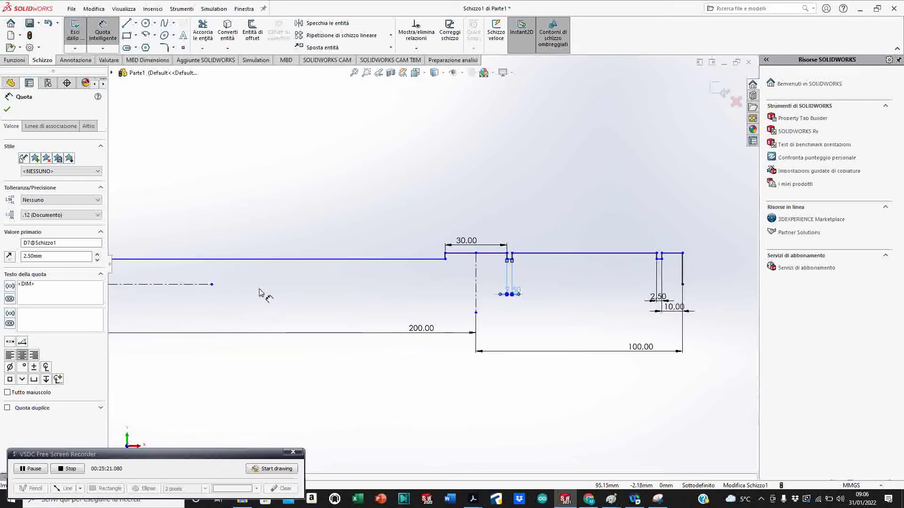
{"action": "left_click", "coordinate": [264, 268]}
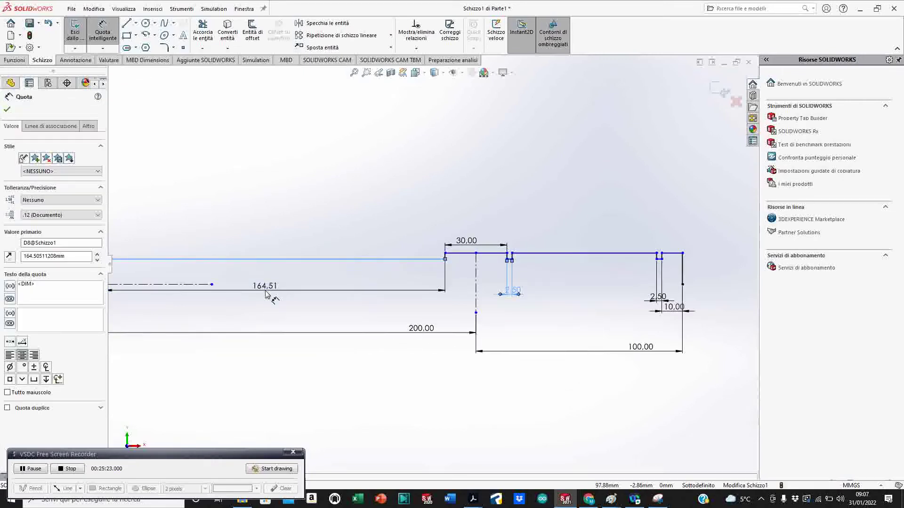
{"action": "left_click", "coordinate": [266, 289]}
{"action": "type", "text": "="}
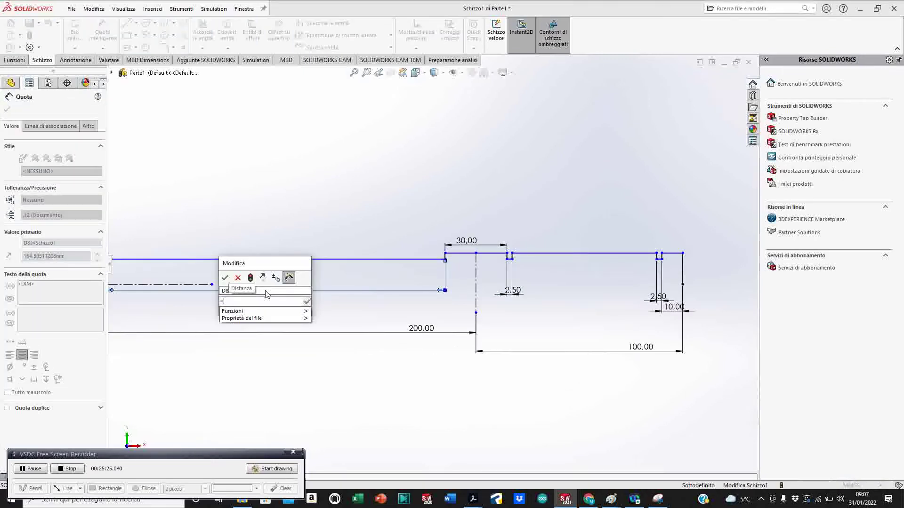
{"action": "left_click", "coordinate": [516, 294]}
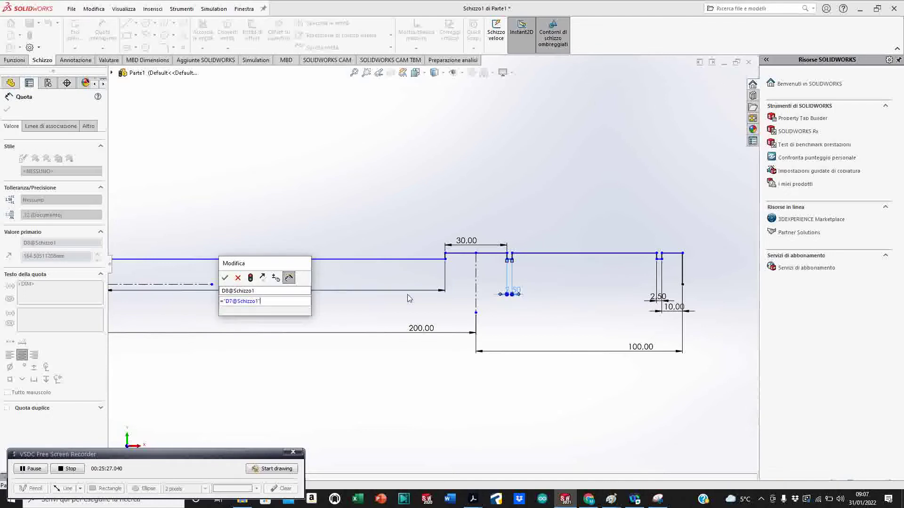
{"action": "left_click", "coordinate": [225, 278]}
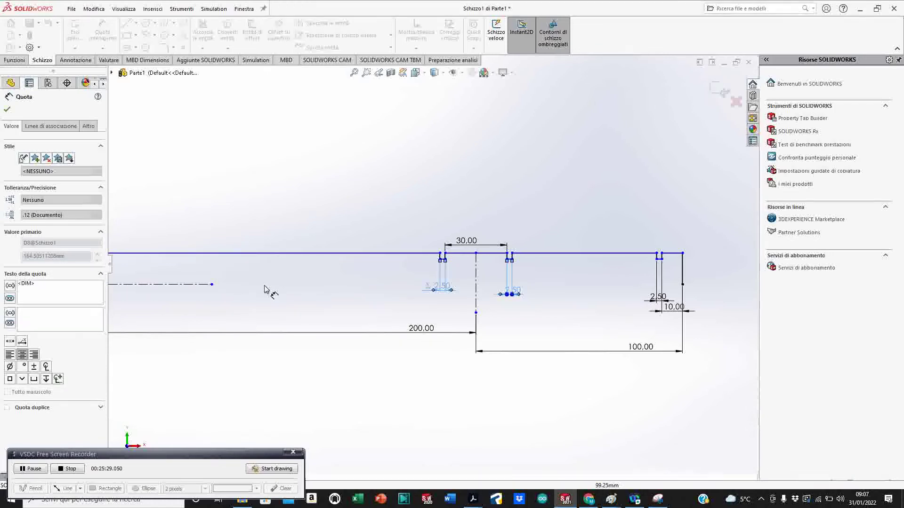
{"action": "scroll", "coordinate": [245, 288], "scroll_direction": "down", "scroll_amount": 3}
{"action": "scroll", "coordinate": [391, 285], "scroll_direction": "up", "scroll_amount": 5}
{"action": "scroll", "coordinate": [398, 288], "scroll_direction": "up", "scroll_amount": 1}
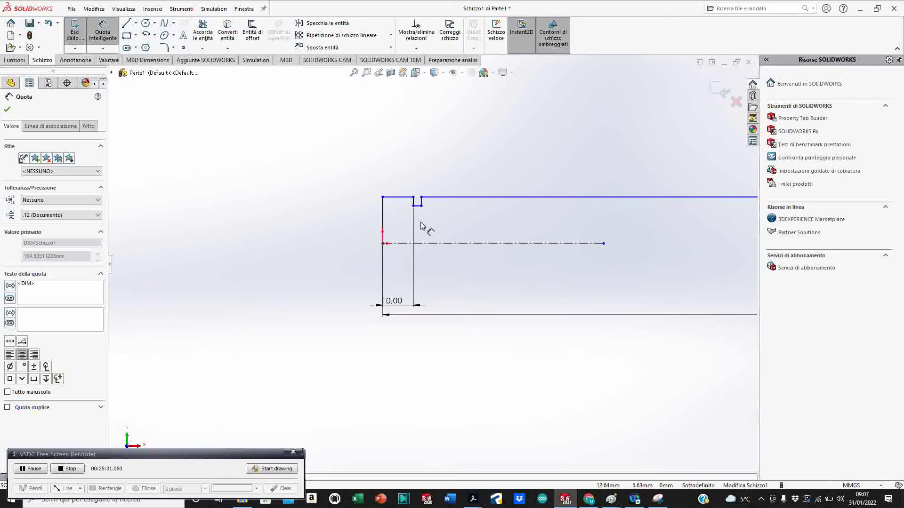
{"action": "left_click", "coordinate": [414, 207]}
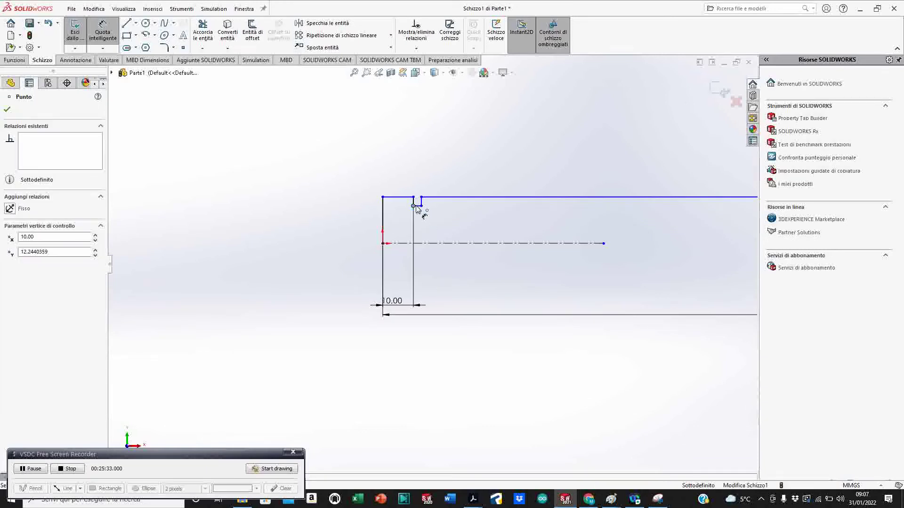
{"action": "key", "text": "Escape"}
{"action": "scroll", "coordinate": [426, 224], "scroll_direction": "down", "scroll_amount": 5}
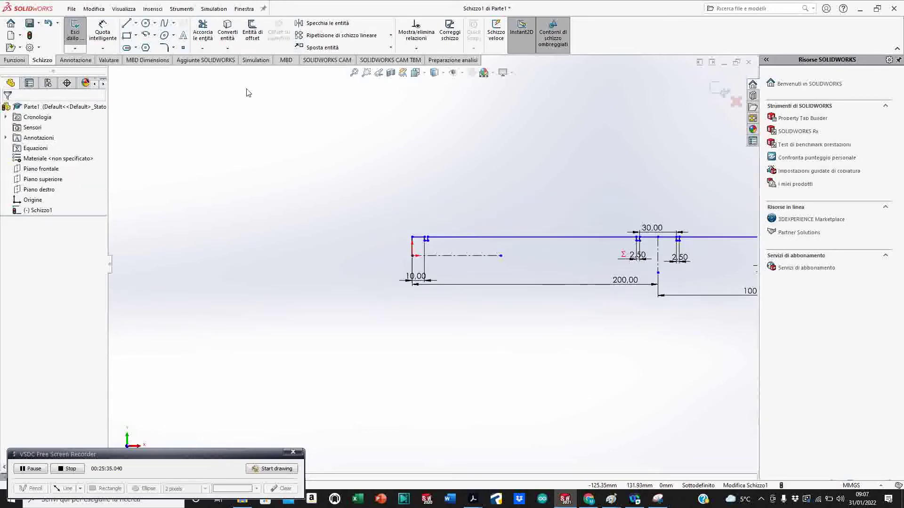
Step: Dimension the bottom width of the first groove, nearest the origin, with an equation equal to the second groove's width dimension, D8@Schizzo1
{"action": "left_click", "coordinate": [102, 31]}
{"action": "scroll", "coordinate": [439, 264], "scroll_direction": "down", "scroll_amount": 2}
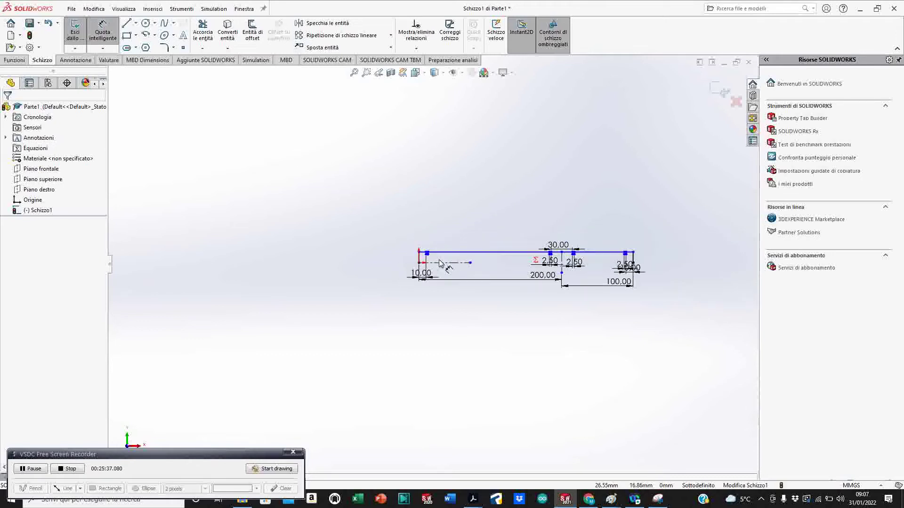
{"action": "scroll", "coordinate": [440, 263], "scroll_direction": "up", "scroll_amount": 10}
{"action": "left_click", "coordinate": [342, 217]}
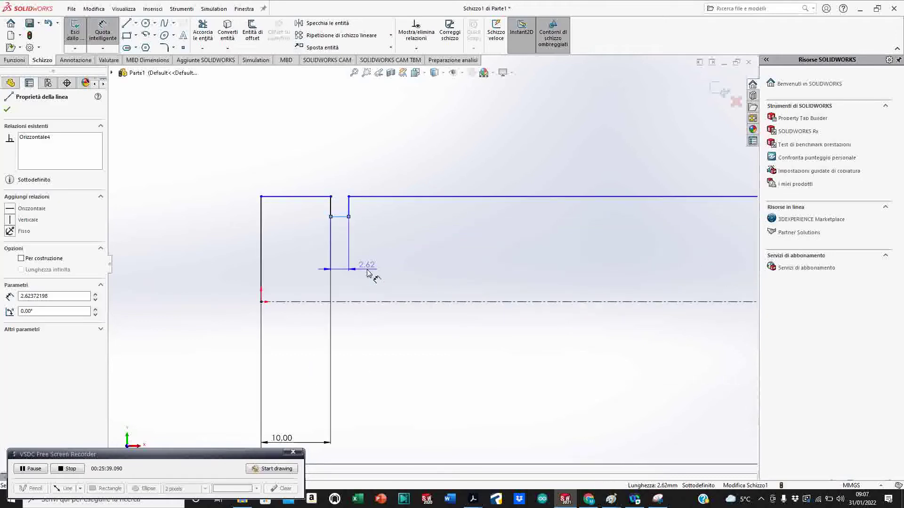
{"action": "left_click", "coordinate": [368, 272]}
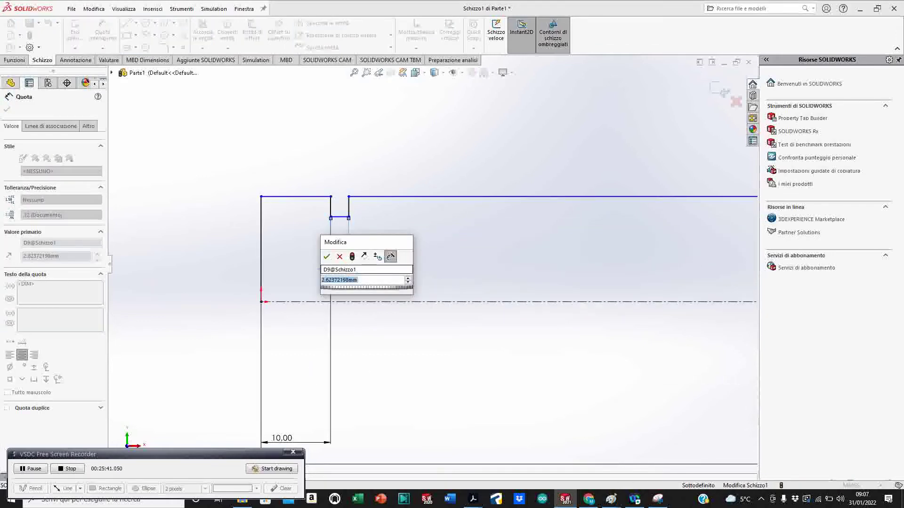
{"action": "type", "text": "="}
{"action": "scroll", "coordinate": [633, 353], "scroll_direction": "down", "scroll_amount": 5}
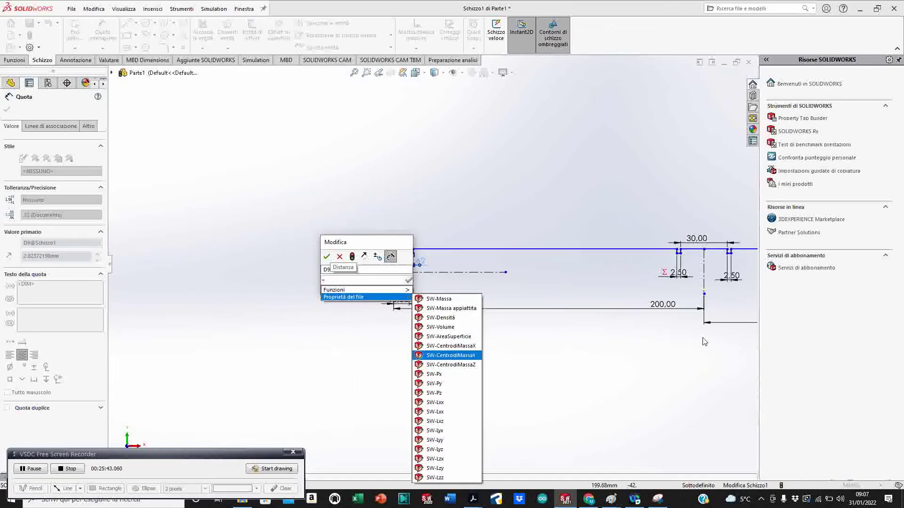
{"action": "scroll", "coordinate": [705, 342], "scroll_direction": "up", "scroll_amount": 5}
{"action": "left_click", "coordinate": [604, 190]}
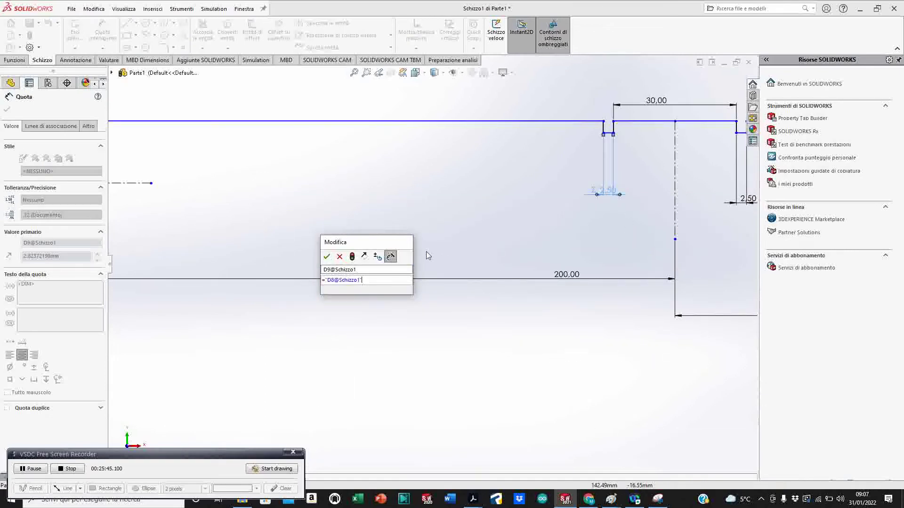
{"action": "left_click", "coordinate": [327, 256]}
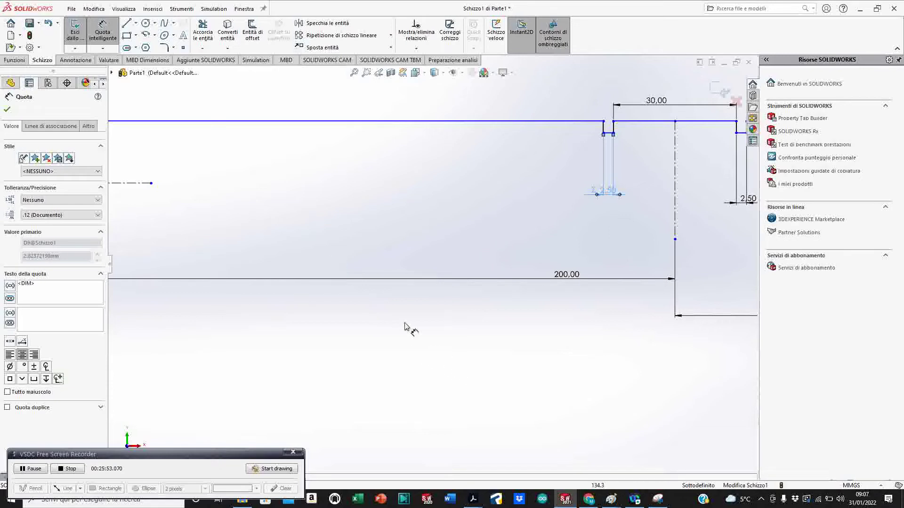
Step: Exit the dimensioned shaft profile sketch
{"action": "scroll", "coordinate": [406, 327], "scroll_direction": "down", "scroll_amount": 5}
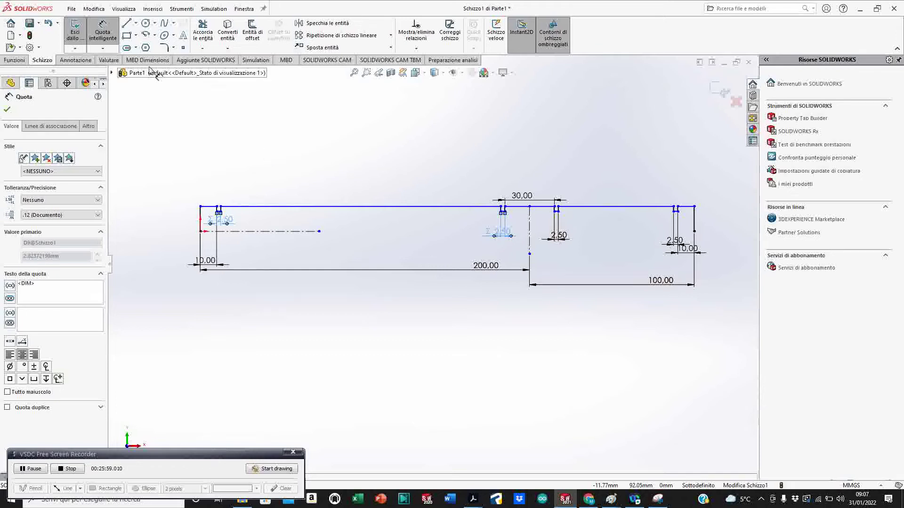
{"action": "left_click", "coordinate": [21, 61]}
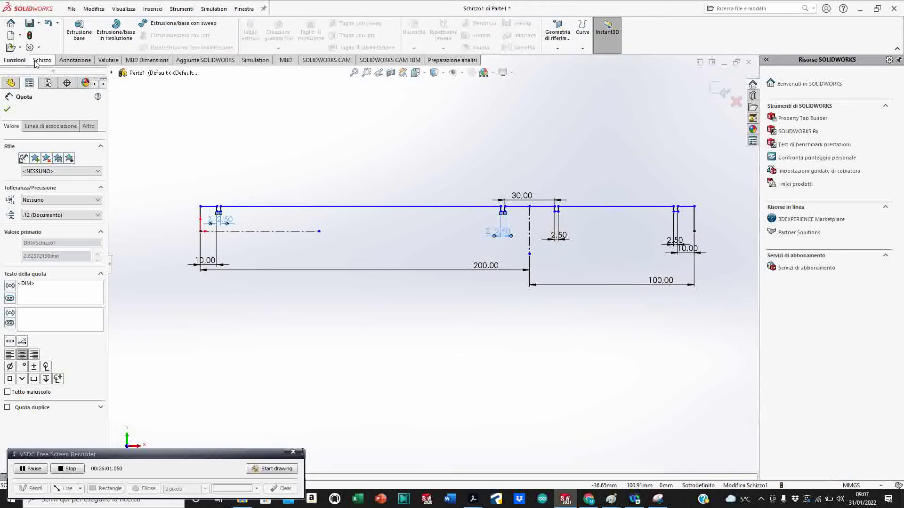
{"action": "left_click", "coordinate": [41, 60]}
{"action": "left_click", "coordinate": [77, 29]}
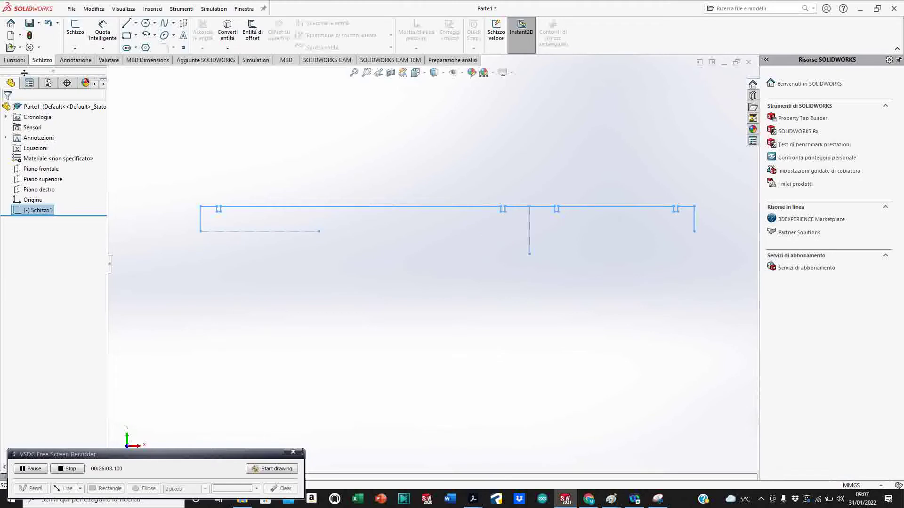
Step: Try to revolve the open profile 360° around the horizontal centerline as a one-direction thin feature 10 mm thick, declining automatic closure
{"action": "left_click", "coordinate": [11, 61]}
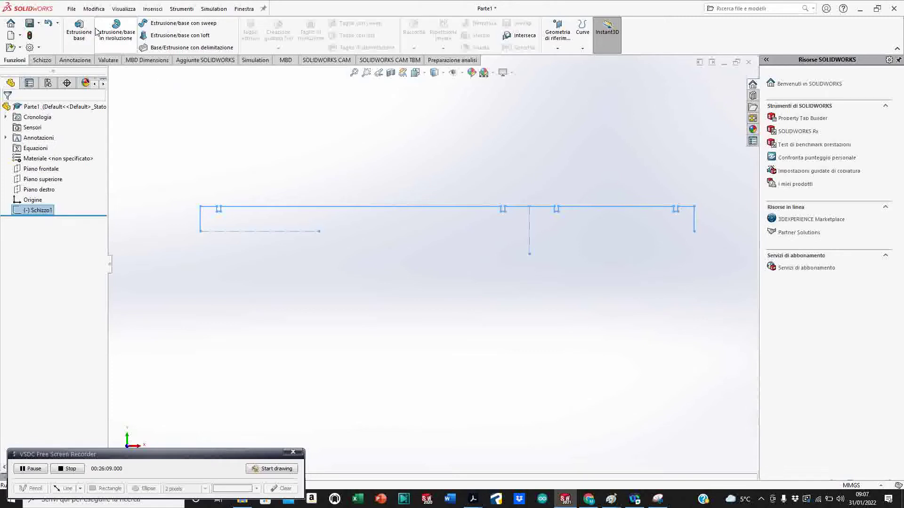
{"action": "left_click", "coordinate": [118, 40]}
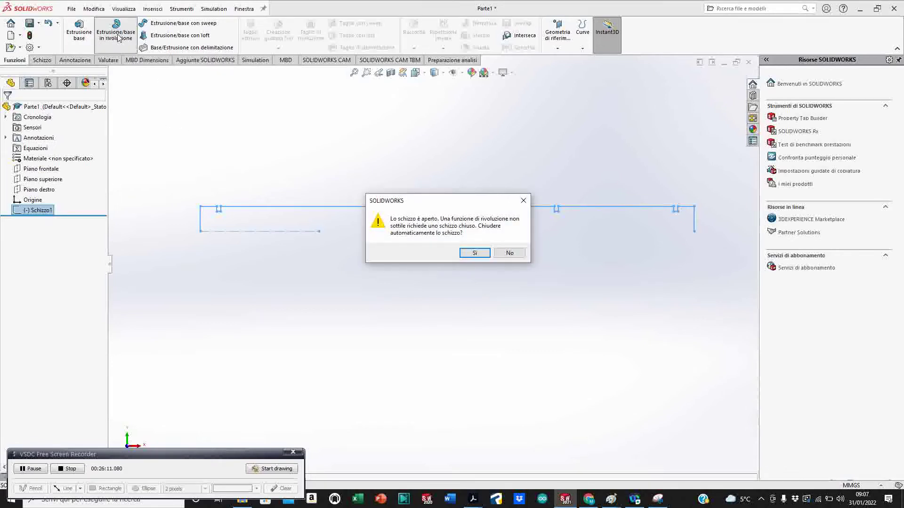
{"action": "left_click", "coordinate": [509, 254]}
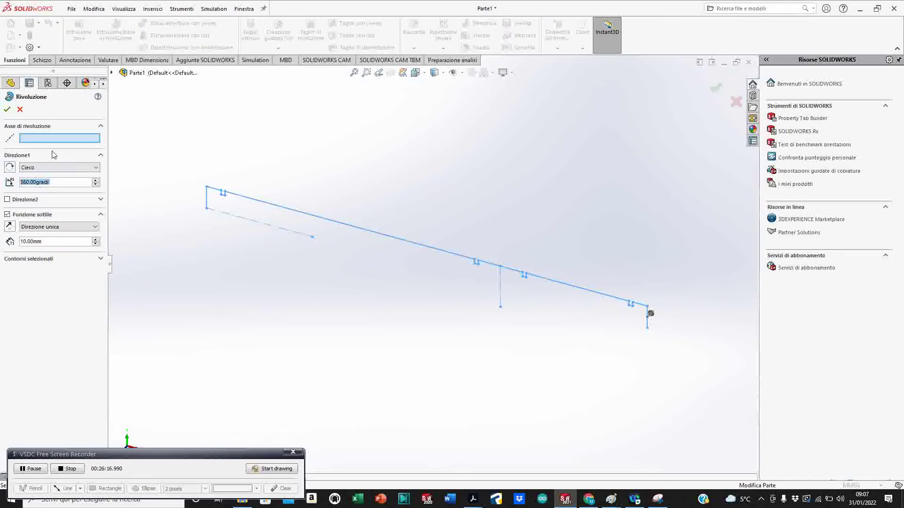
{"action": "left_click", "coordinate": [234, 217]}
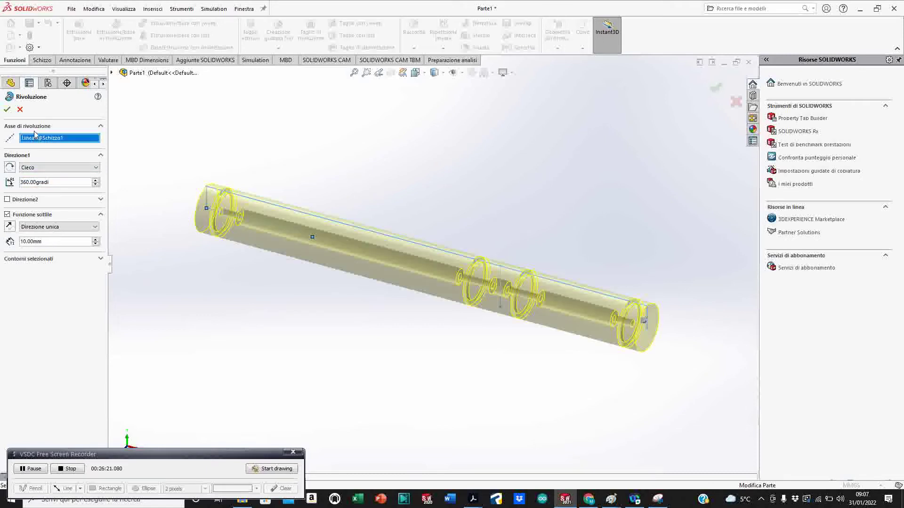
{"action": "left_click", "coordinate": [7, 109]}
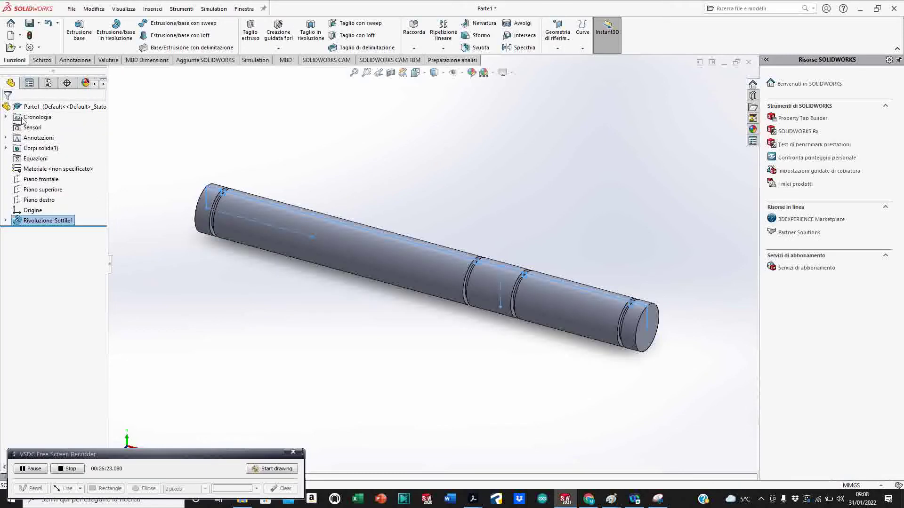
Step: Examine the thin-revolved shaft from the front, including the two grooves bounding the 30 mm segment
{"action": "scroll", "coordinate": [414, 296], "scroll_direction": "up", "scroll_amount": 3}
{"action": "middle_click_drag", "start_coordinate": [407, 292], "coordinate": [449, 293]}
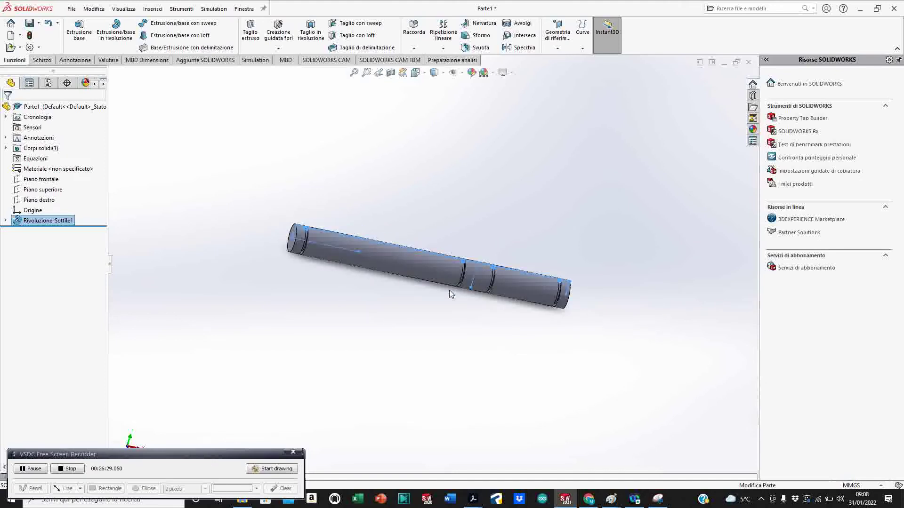
{"action": "key", "text": "ctrl+1"}
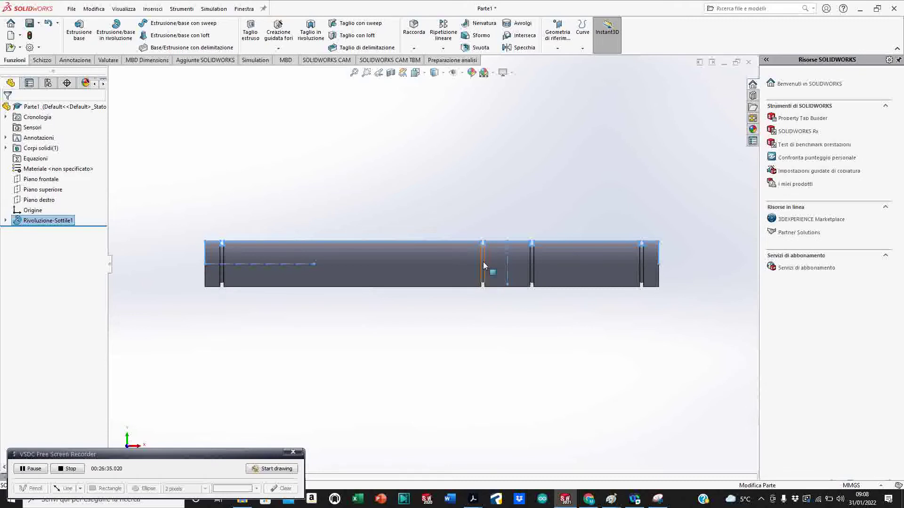
{"action": "scroll", "coordinate": [490, 264], "scroll_direction": "down", "scroll_amount": 10}
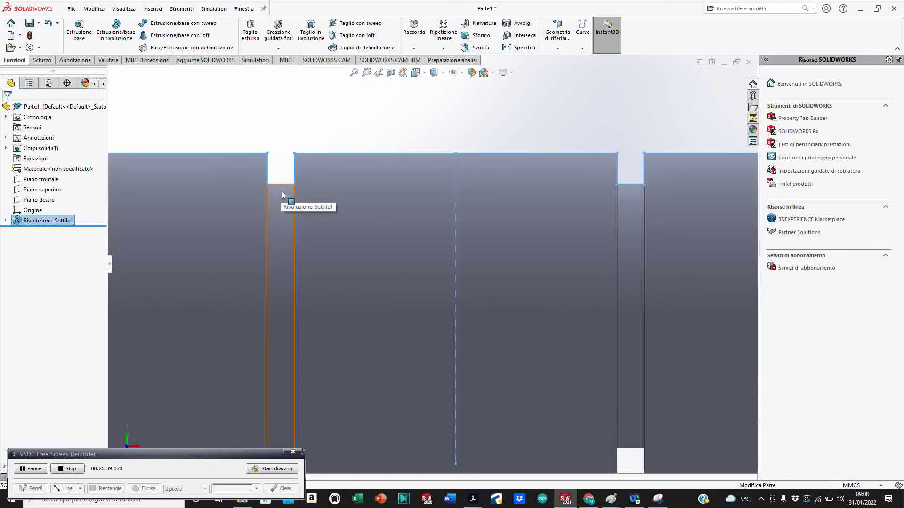
{"action": "scroll", "coordinate": [358, 267], "scroll_direction": "up", "scroll_amount": 4}
{"action": "scroll", "coordinate": [359, 264], "scroll_direction": "up", "scroll_amount": 8}
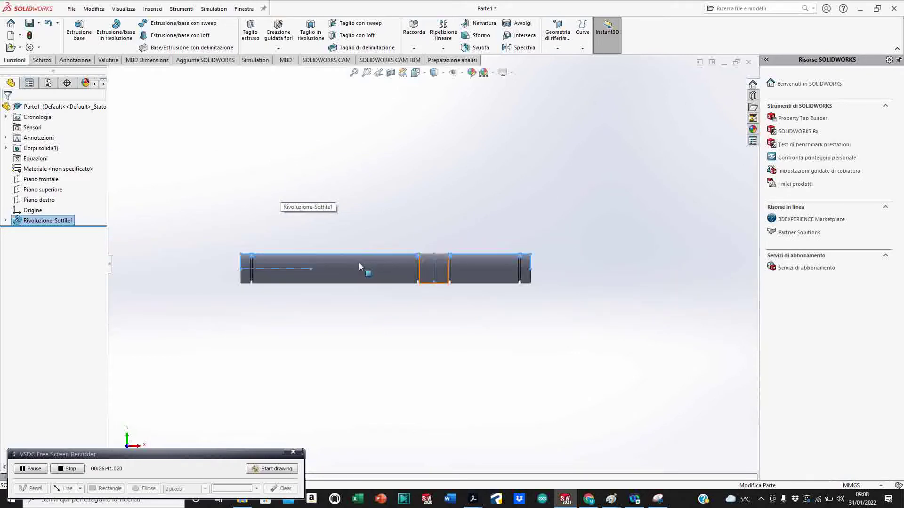
Step: Reopen the revolve's sketch, examine the groove dimensions along the profile and exit without editing
{"action": "left_click", "coordinate": [5, 221]}
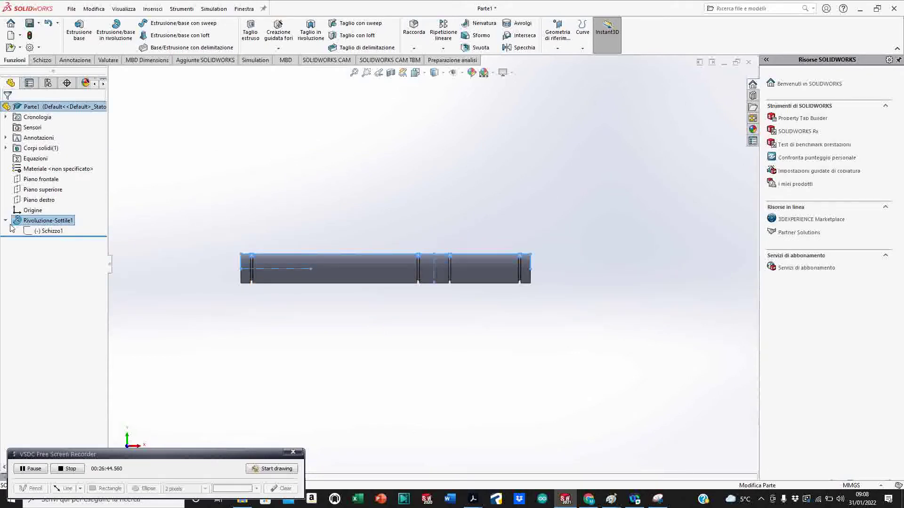
{"action": "left_click", "coordinate": [38, 231]}
{"action": "left_click", "coordinate": [42, 207]}
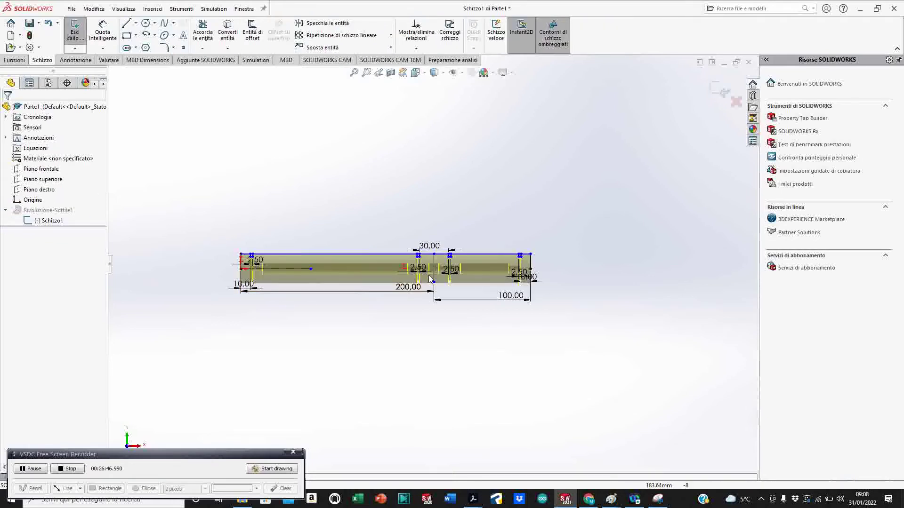
{"action": "scroll", "coordinate": [429, 279], "scroll_direction": "down", "scroll_amount": 8}
{"action": "scroll", "coordinate": [370, 286], "scroll_direction": "up", "scroll_amount": 2}
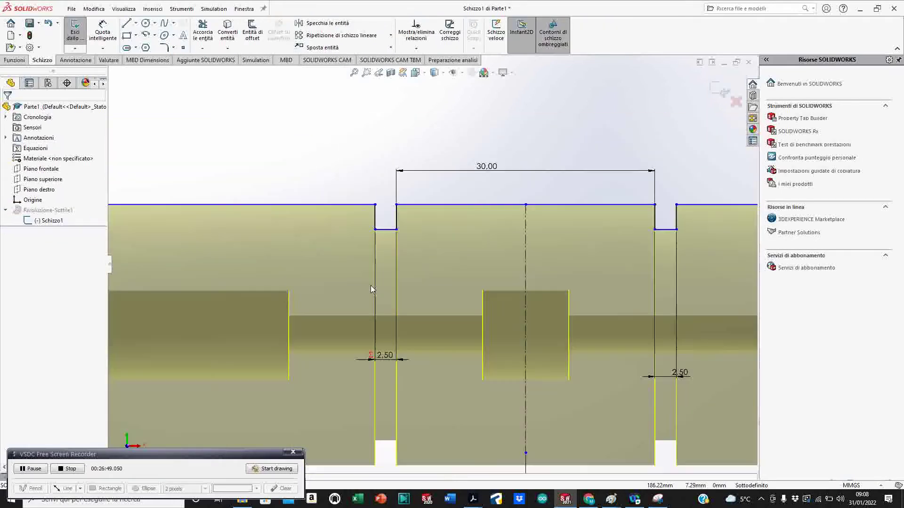
{"action": "scroll", "coordinate": [337, 304], "scroll_direction": "up", "scroll_amount": 5}
{"action": "scroll", "coordinate": [214, 267], "scroll_direction": "down", "scroll_amount": 4}
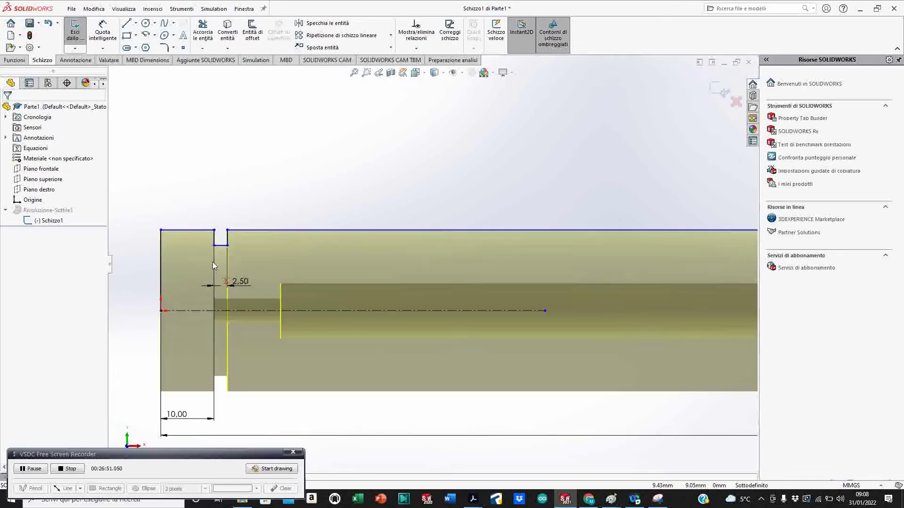
{"action": "left_click", "coordinate": [76, 33]}
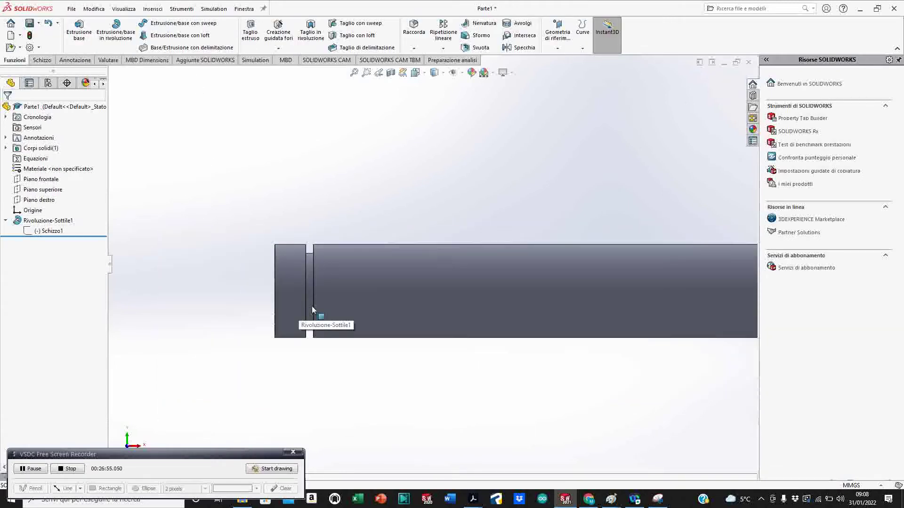
Step: Inspect the shaft's interior with a planar section on Piano frontale, then dismiss the section
{"action": "middle_click_drag", "start_coordinate": [312, 310], "coordinate": [335, 331]}
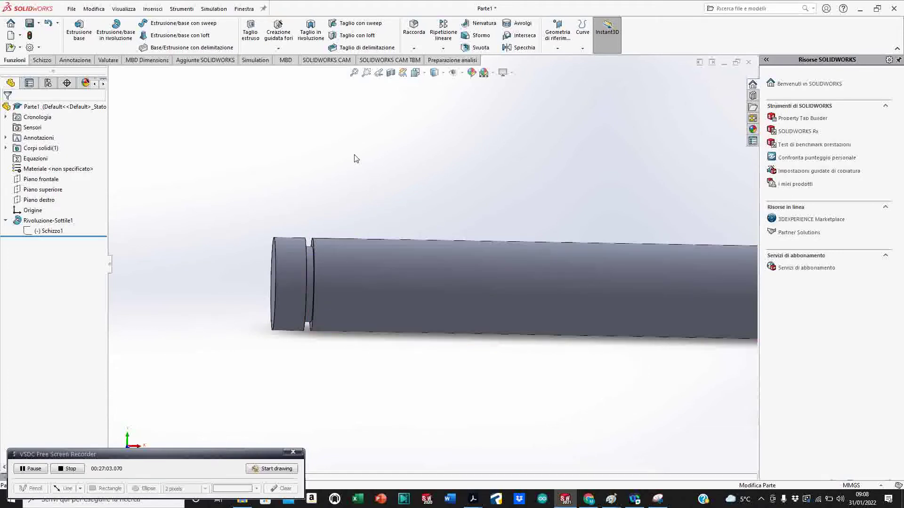
{"action": "left_click", "coordinate": [400, 73]}
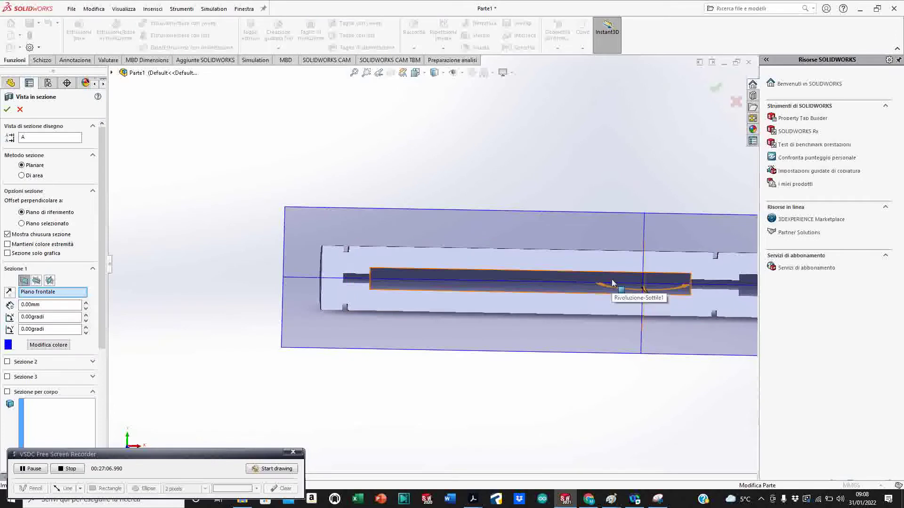
{"action": "scroll", "coordinate": [611, 282], "scroll_direction": "down", "scroll_amount": 2}
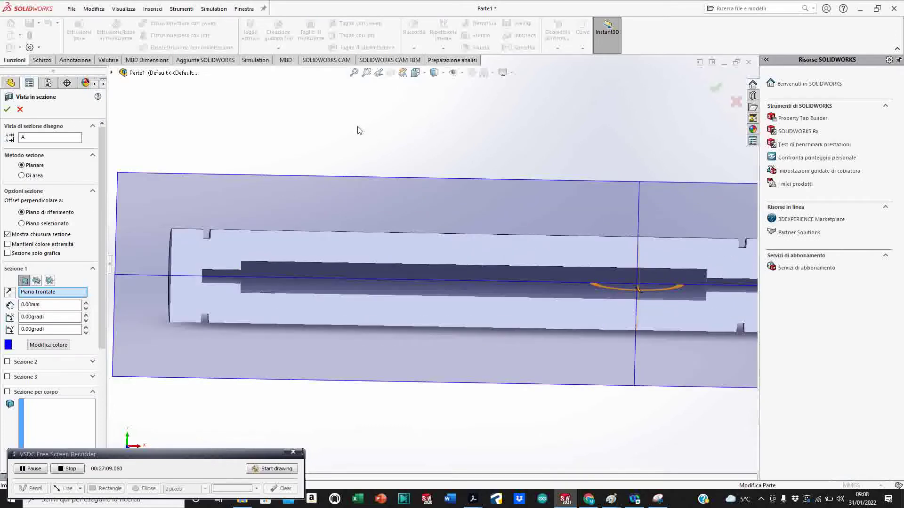
{"action": "left_click", "coordinate": [21, 110]}
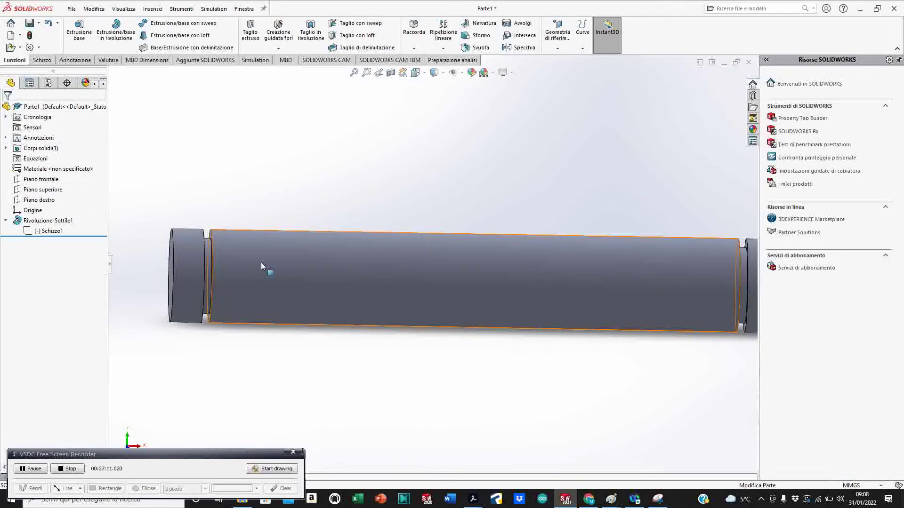
Step: Open the thin revolve's profile sketch for editing
{"action": "left_click", "coordinate": [46, 231]}
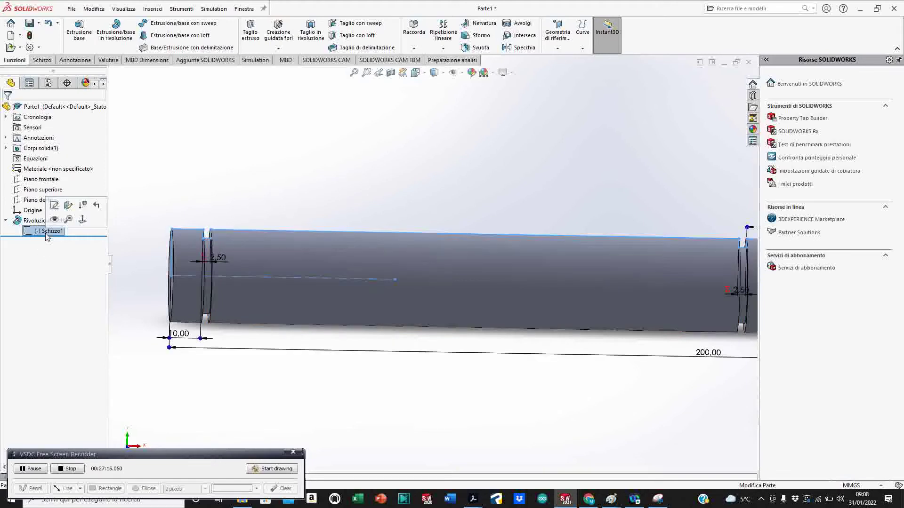
{"action": "left_click", "coordinate": [54, 203]}
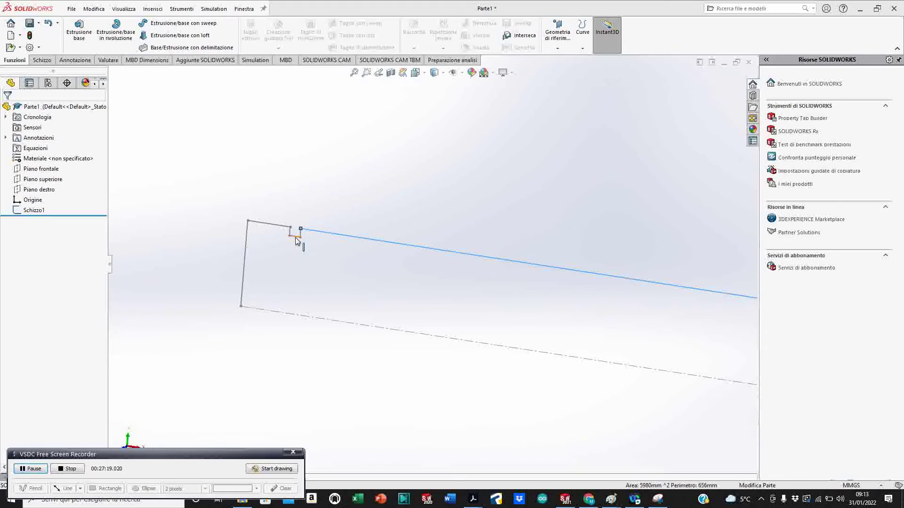
Step: Start a 360° boss revolve and replace the preselected profile line with the long horizontal centerline as its axis
{"action": "middle_click_drag", "start_coordinate": [307, 249], "coordinate": [530, 289]}
{"action": "left_click", "coordinate": [113, 38]}
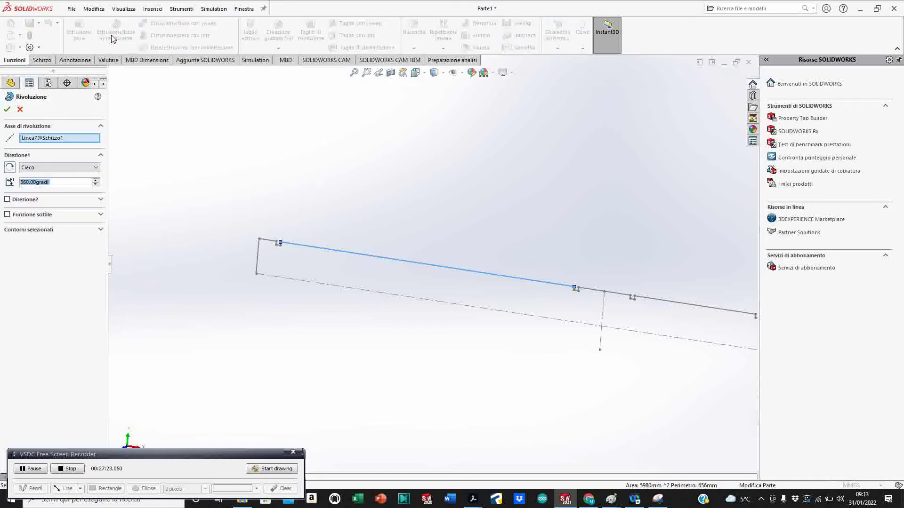
{"action": "left_click", "coordinate": [29, 140]}
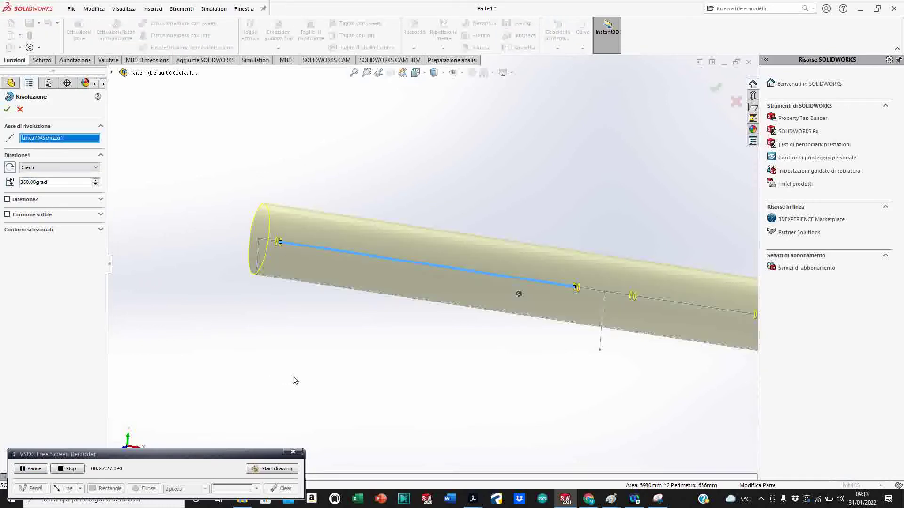
{"action": "middle_click_drag", "start_coordinate": [423, 374], "coordinate": [461, 289]}
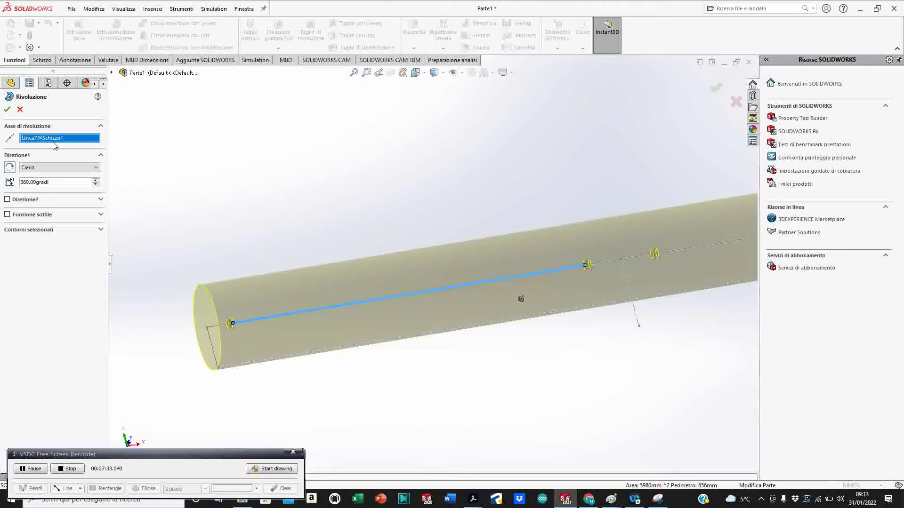
{"action": "key", "text": "Delete"}
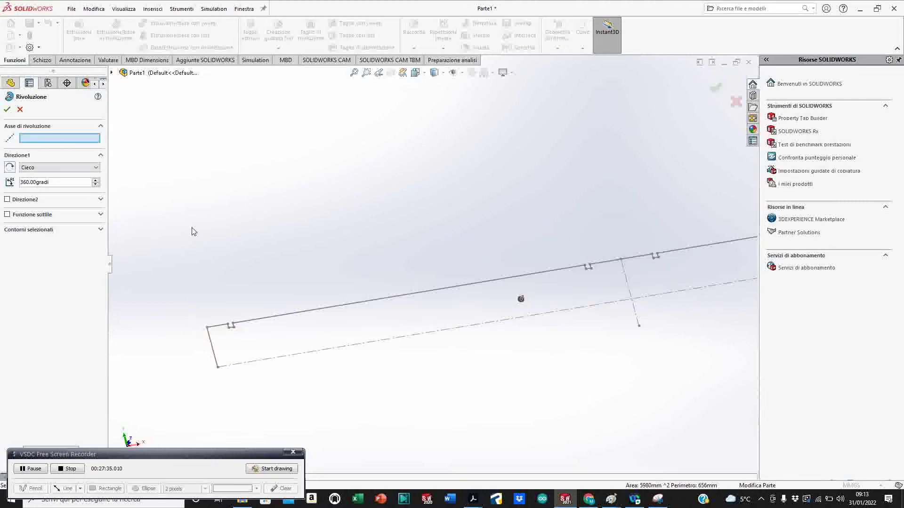
{"action": "left_click", "coordinate": [299, 358]}
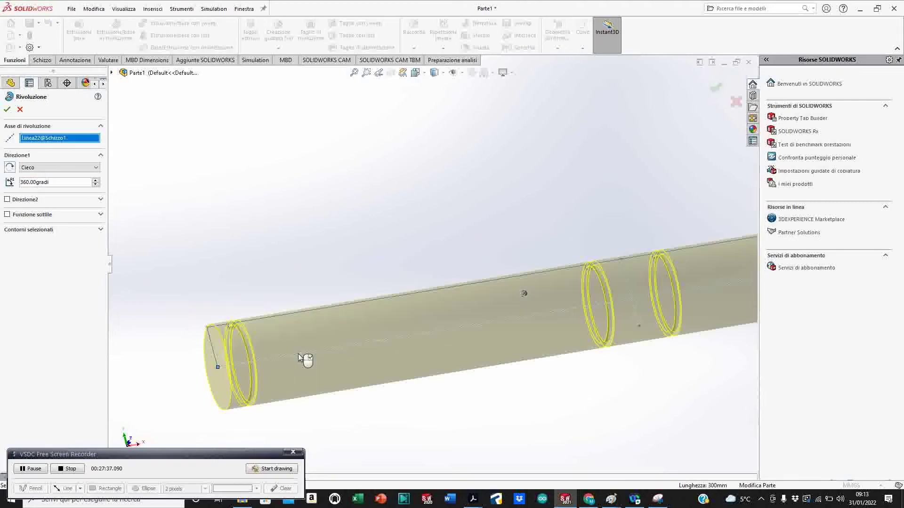
Step: Set the closed half-profile region as the revolve's selected contour and create the solid
{"action": "left_click", "coordinate": [30, 230]}
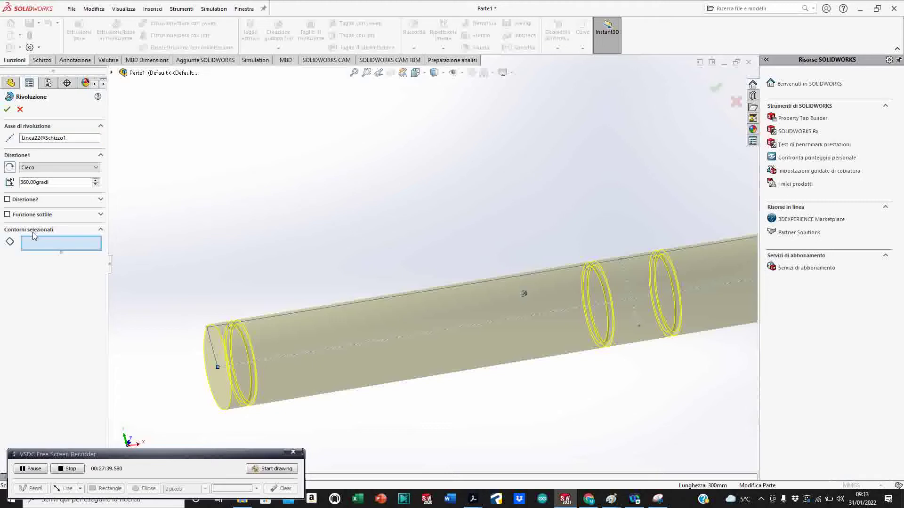
{"action": "left_click", "coordinate": [278, 349]}
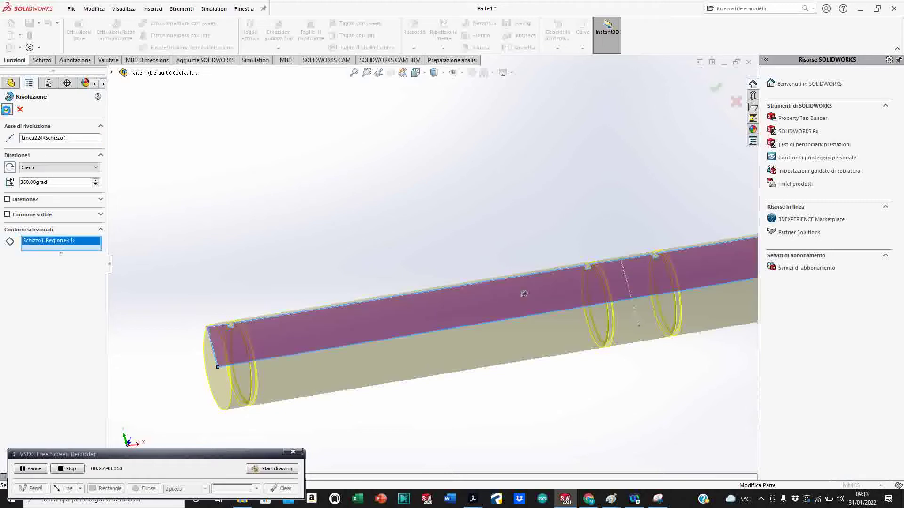
{"action": "right_click", "coordinate": [524, 293]}
Step: Inspect the new solid shaft's interior with a section view on Piano frontale at 0 mm offset, then turn the section off
{"action": "scroll", "coordinate": [338, 310], "scroll_direction": "up", "scroll_amount": 5}
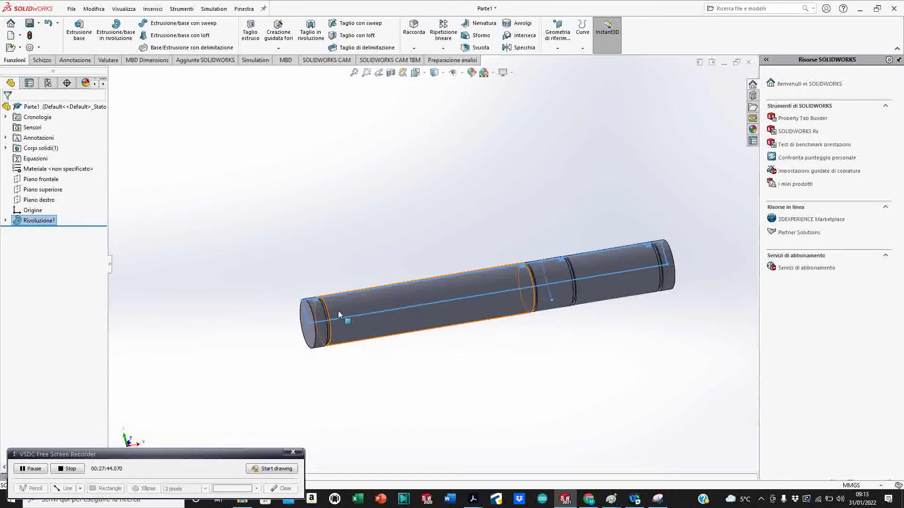
{"action": "left_click", "coordinate": [390, 72]}
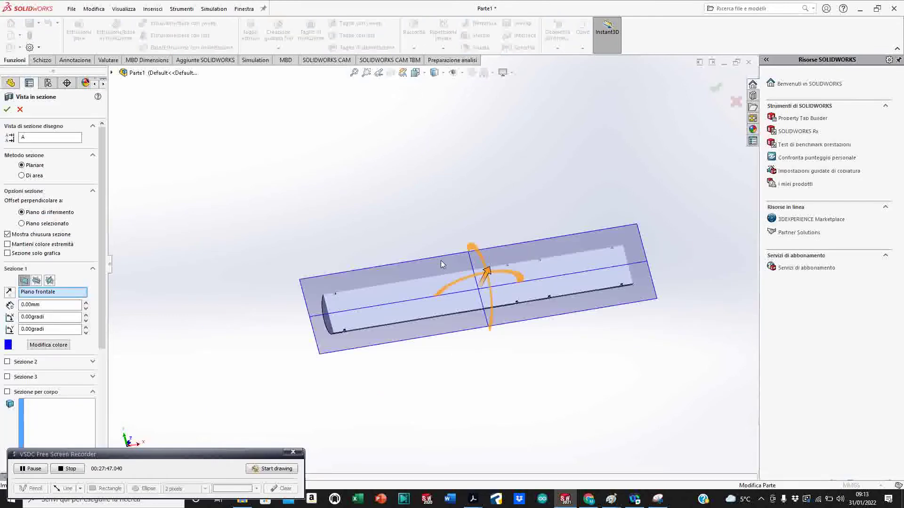
{"action": "left_click", "coordinate": [8, 109]}
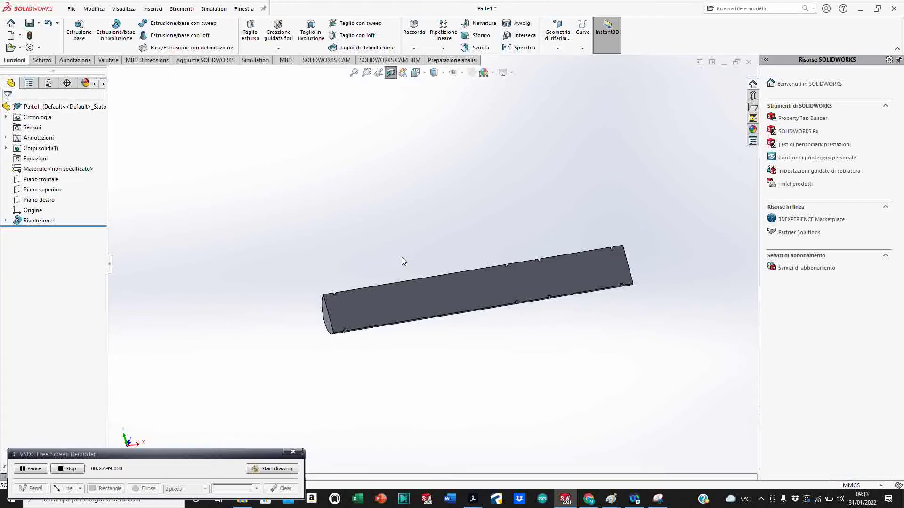
{"action": "middle_click_drag", "start_coordinate": [457, 301], "coordinate": [466, 354]}
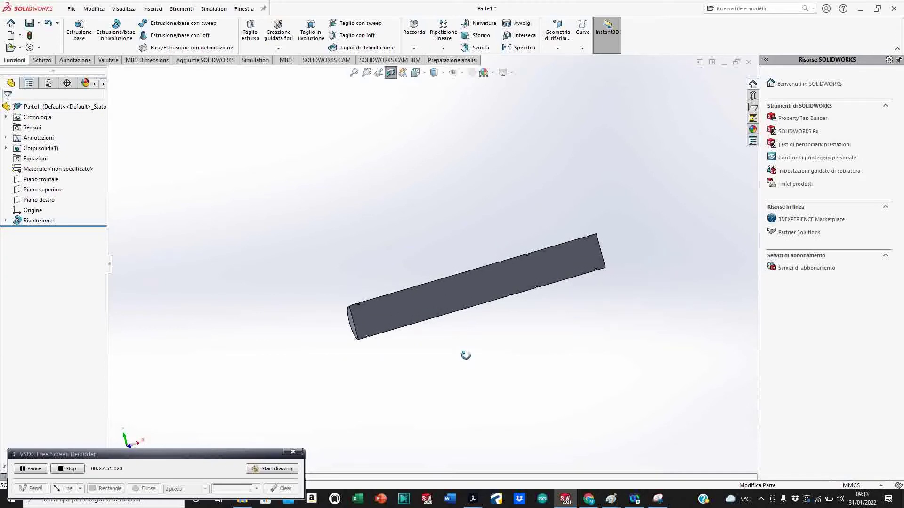
{"action": "left_click", "coordinate": [390, 73]}
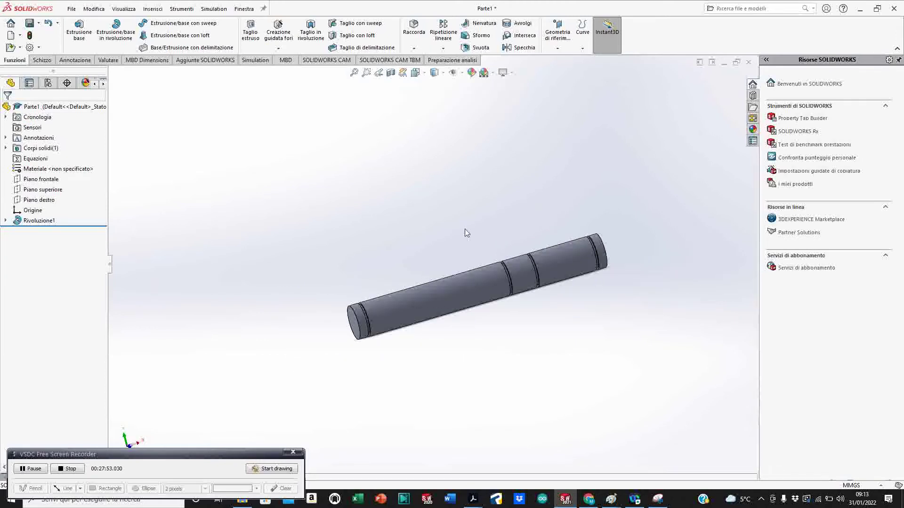
Step: Create a static simulation study named Analisi statica 1 for the shaft, without 2D simplification
{"action": "scroll", "coordinate": [476, 314], "scroll_direction": "up", "scroll_amount": 3}
{"action": "key", "text": "ctrl+1"}
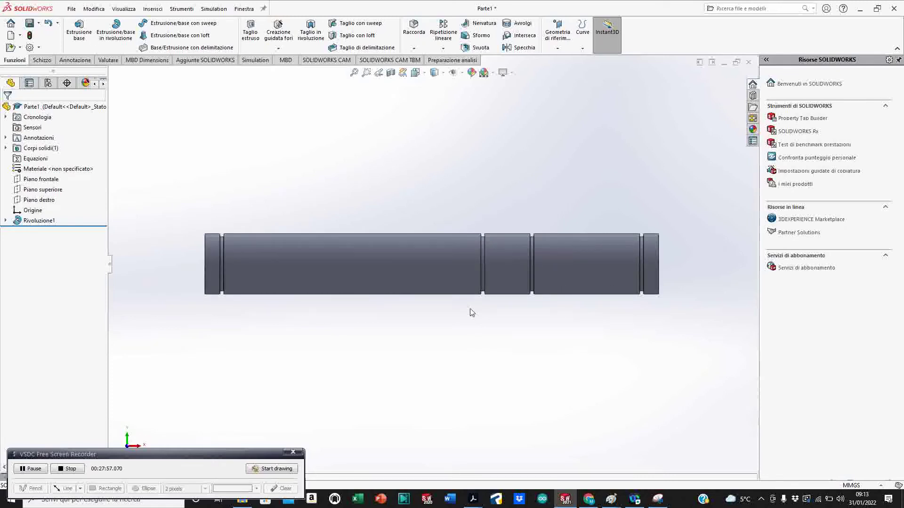
{"action": "left_click", "coordinate": [254, 62]}
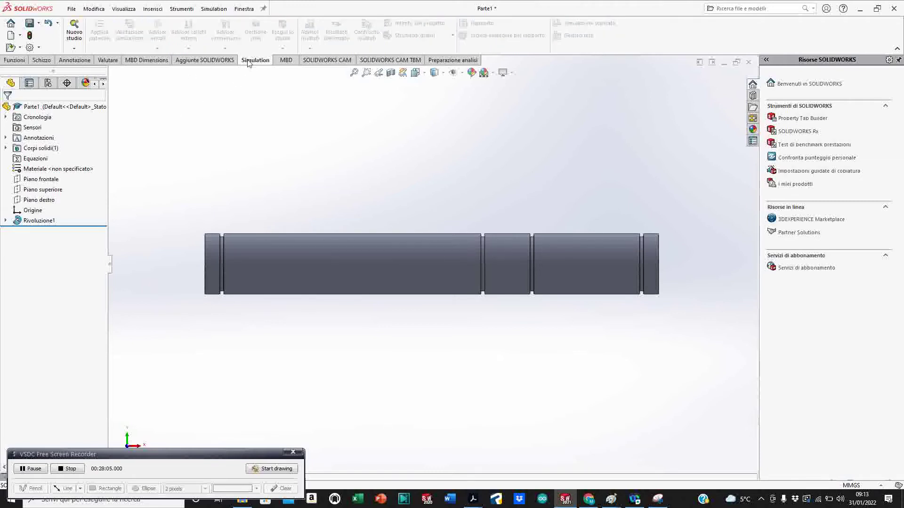
{"action": "left_click", "coordinate": [74, 48]}
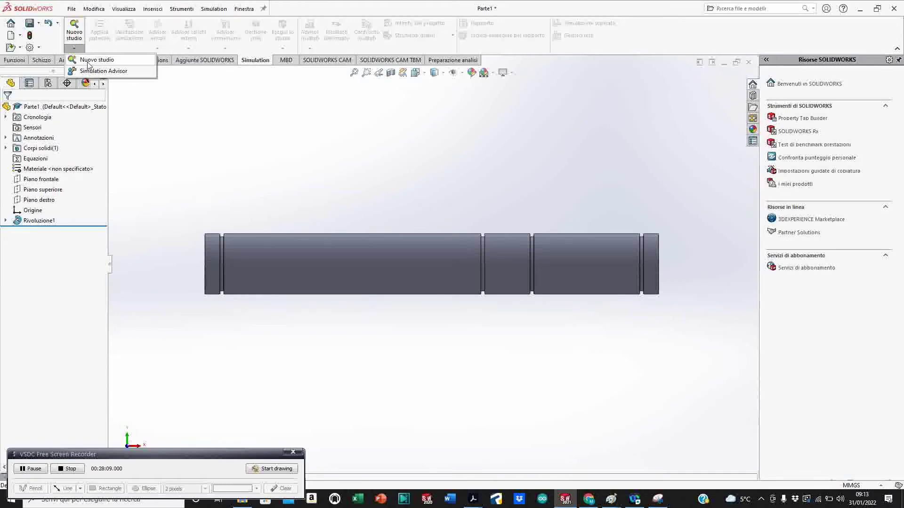
{"action": "left_click", "coordinate": [94, 60]}
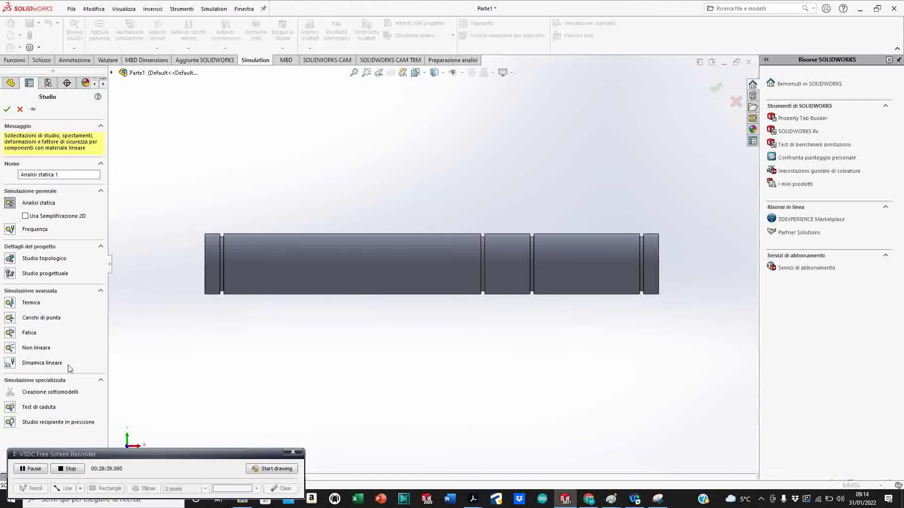
{"action": "left_click", "coordinate": [14, 204]}
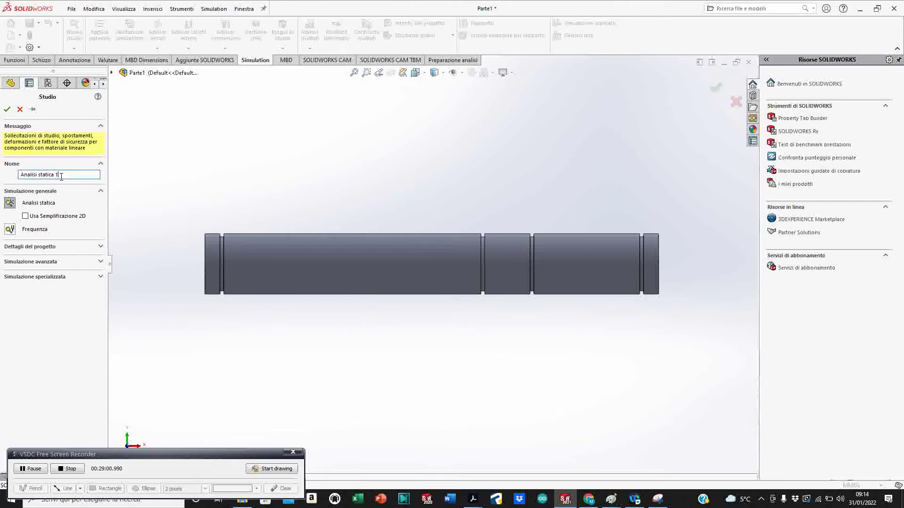
{"action": "left_click_drag", "start_coordinate": [61, 176], "coordinate": [14, 174]}
{"action": "left_click", "coordinate": [7, 110]}
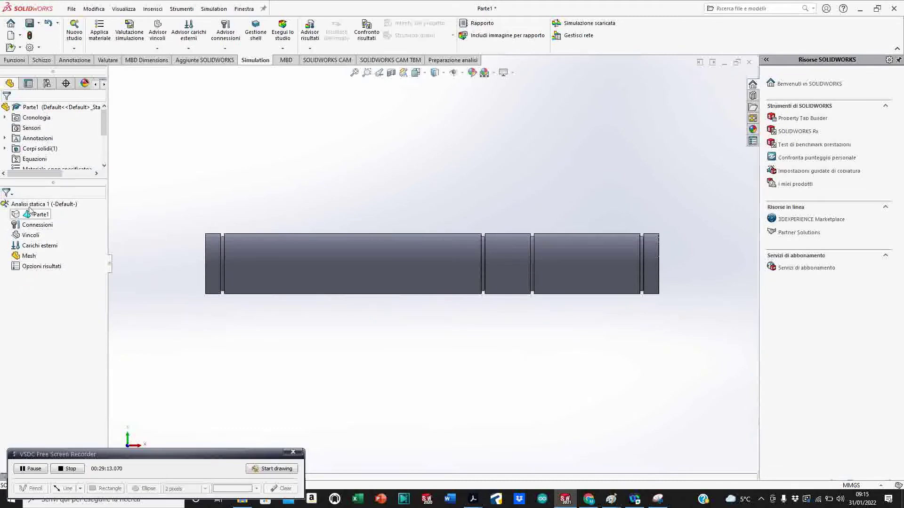
Step: Assign the alloy steel material Acciaio in lega to the shaft body in the static study
{"action": "left_click", "coordinate": [38, 218]}
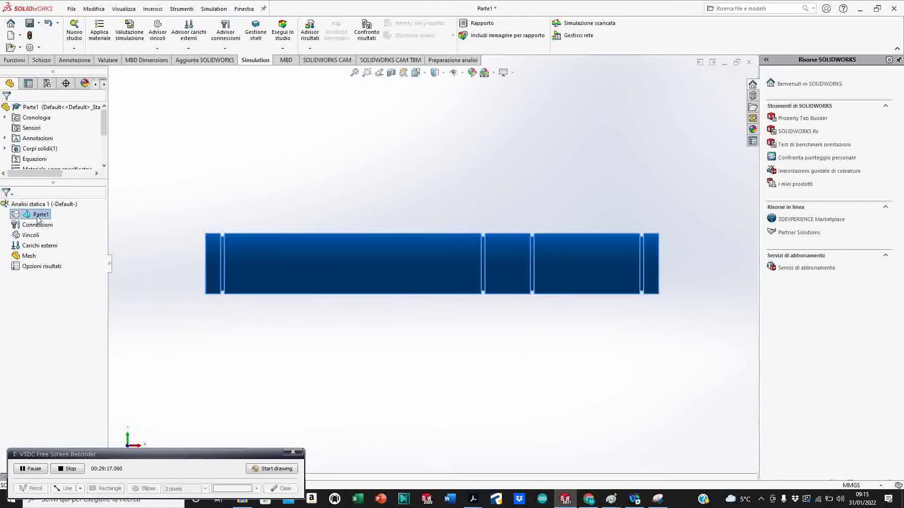
{"action": "right_click", "coordinate": [38, 219]}
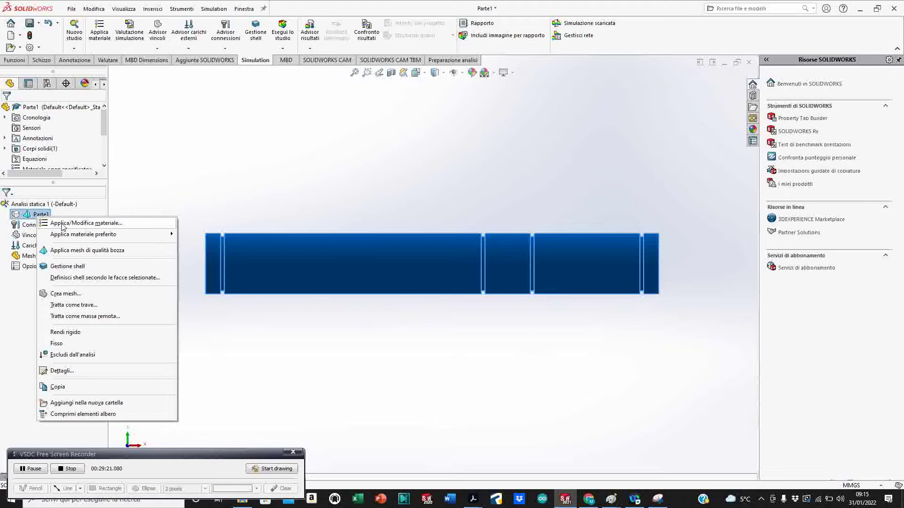
{"action": "left_click", "coordinate": [63, 225]}
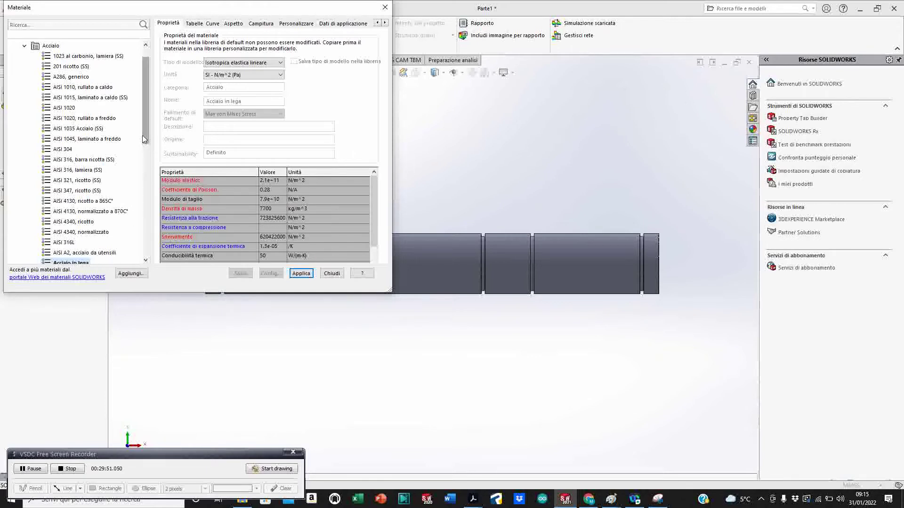
{"action": "left_click_drag", "start_coordinate": [142, 135], "coordinate": [144, 146]}
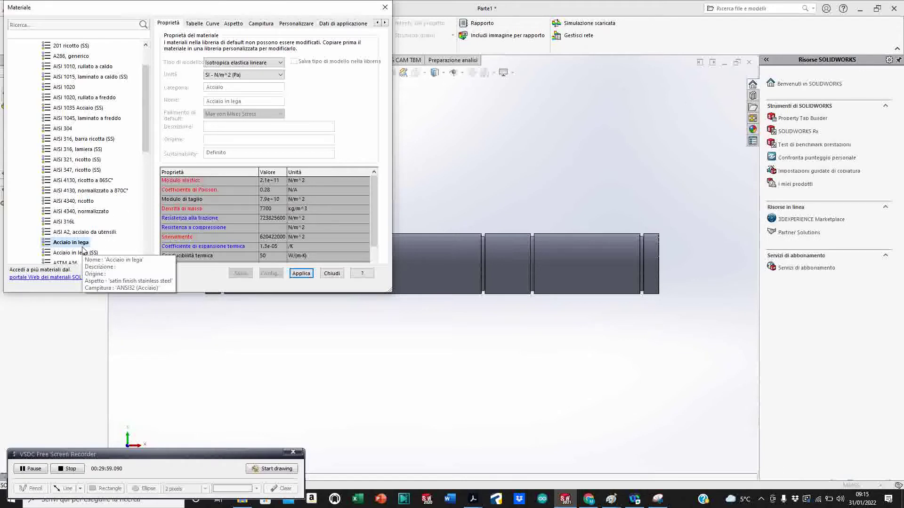
{"action": "left_click", "coordinate": [301, 274]}
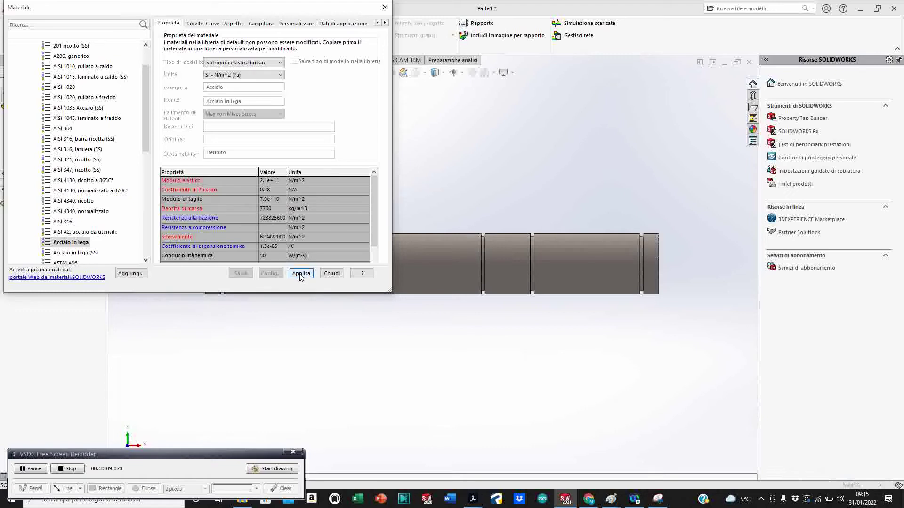
{"action": "left_click", "coordinate": [332, 274]}
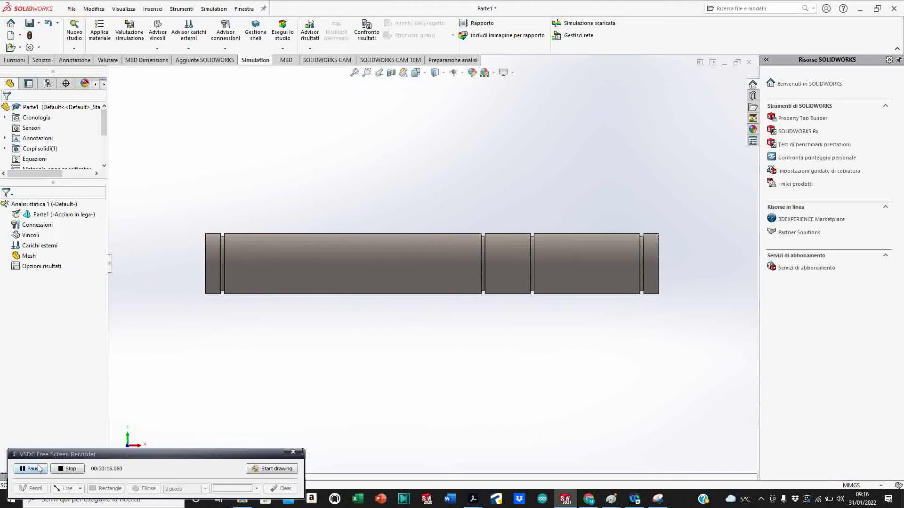
{"action": "left_click", "coordinate": [39, 468]}
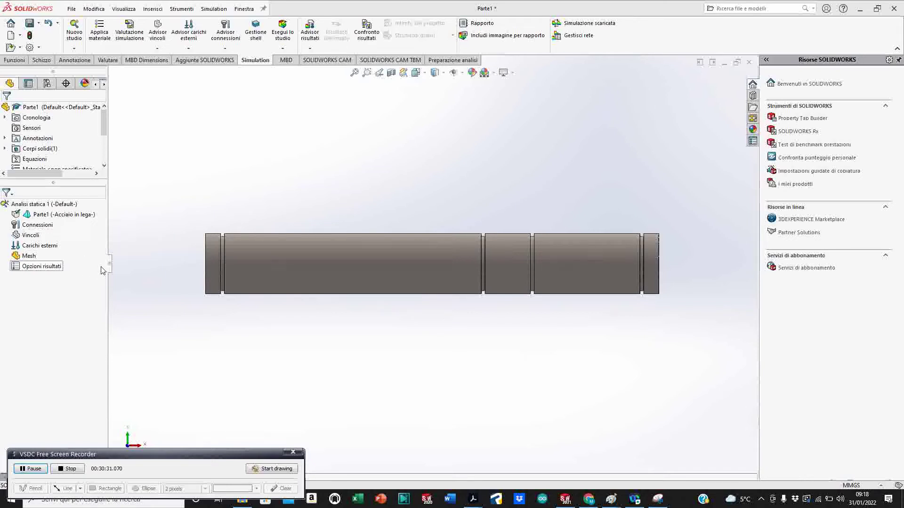
Step: Start an advanced Su facce cilindriche fixture and select the cylindrical face of the short collar at the shaft's left end
{"action": "left_click", "coordinate": [32, 235]}
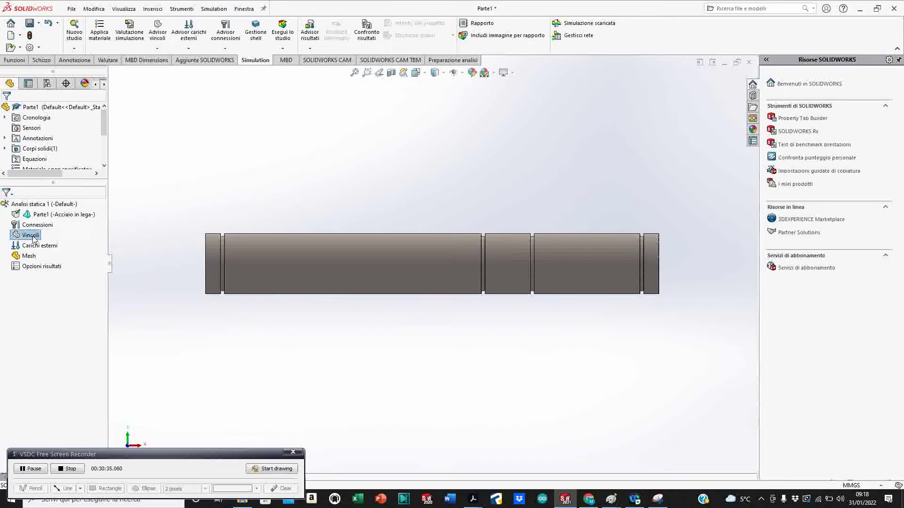
{"action": "right_click", "coordinate": [33, 236]}
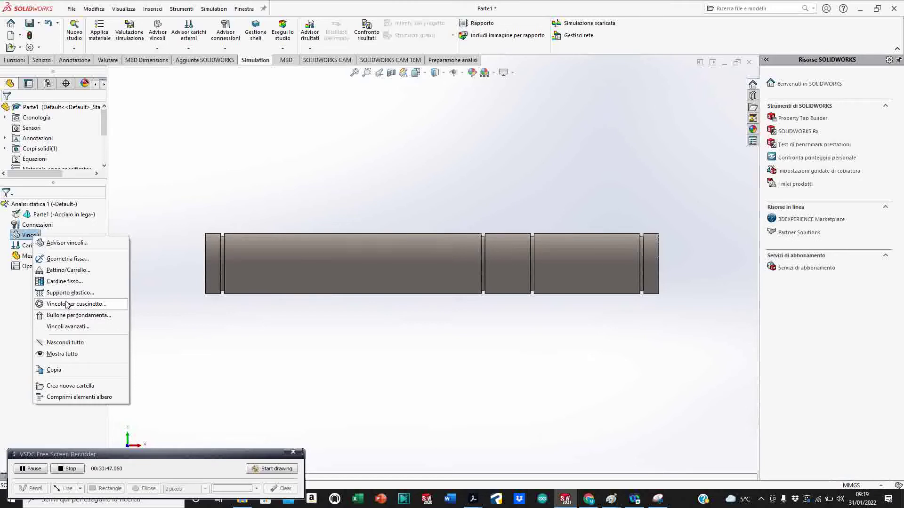
{"action": "left_click", "coordinate": [66, 272]}
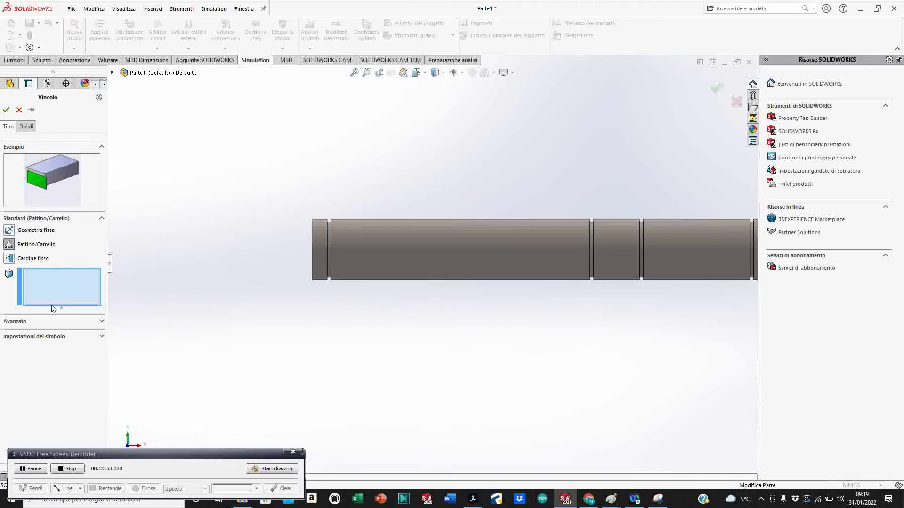
{"action": "left_click", "coordinate": [53, 337]}
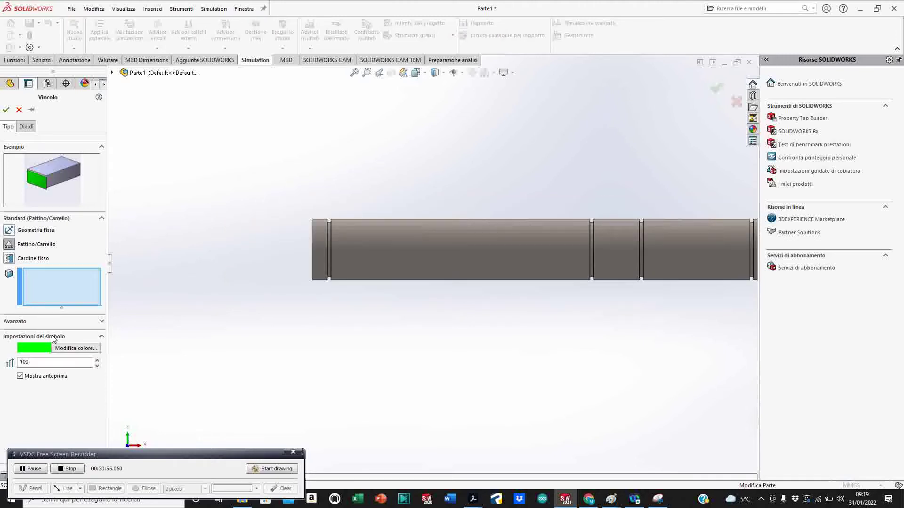
{"action": "left_click", "coordinate": [52, 327]}
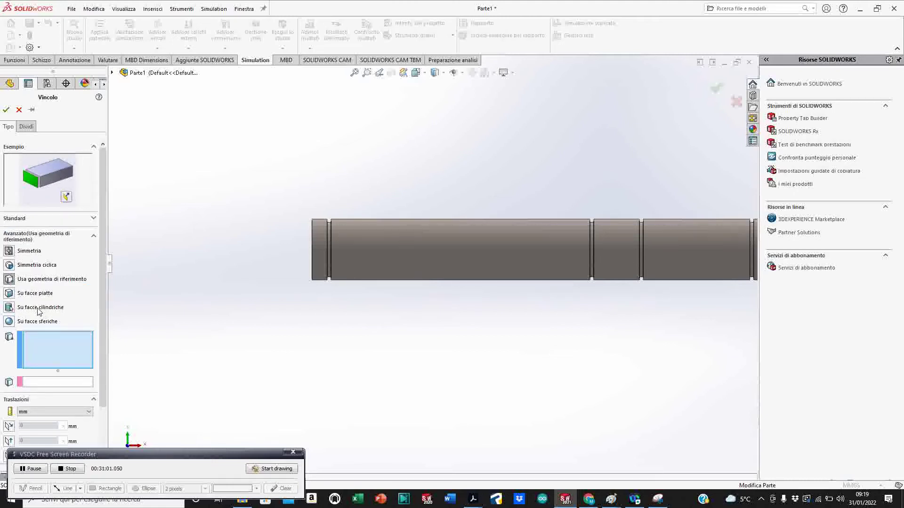
{"action": "left_click", "coordinate": [9, 308]}
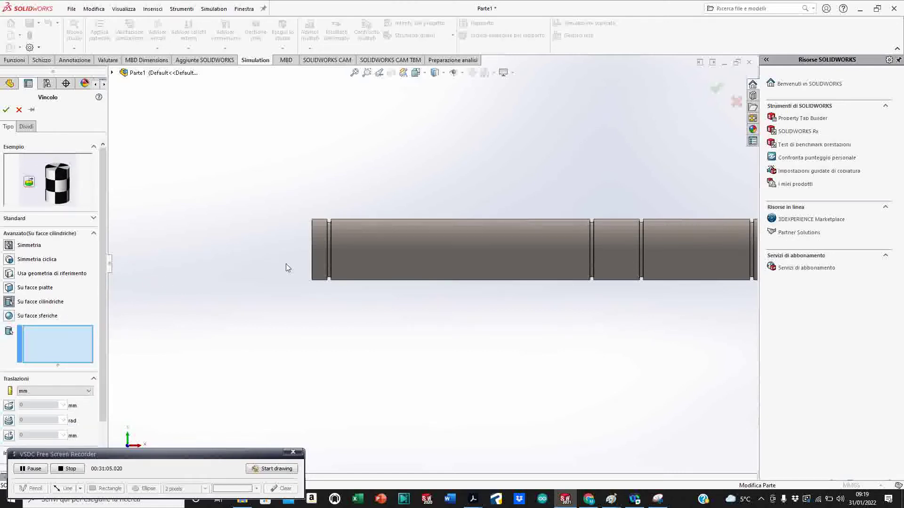
{"action": "left_click", "coordinate": [321, 264]}
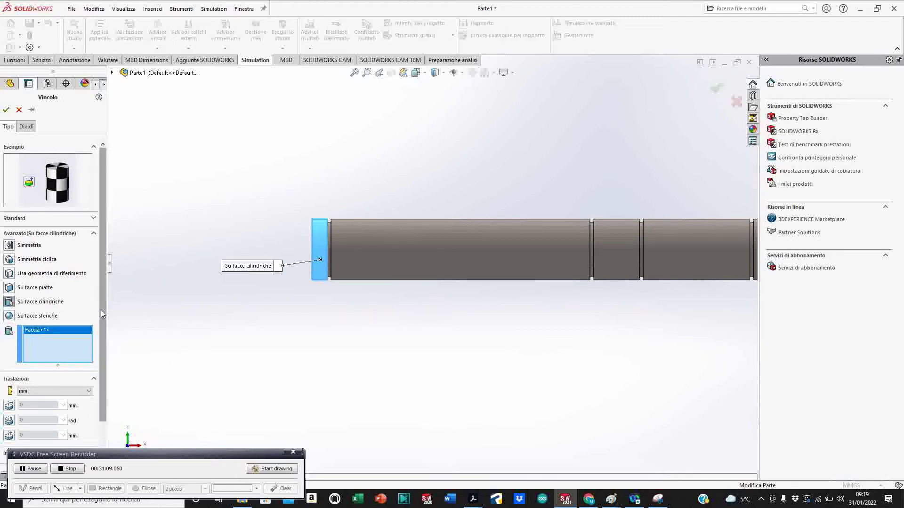
Step: Restrain the selected collar face axially with a 0 mm translation and create the fixture
{"action": "scroll", "coordinate": [101, 329], "scroll_direction": "down", "scroll_amount": 2}
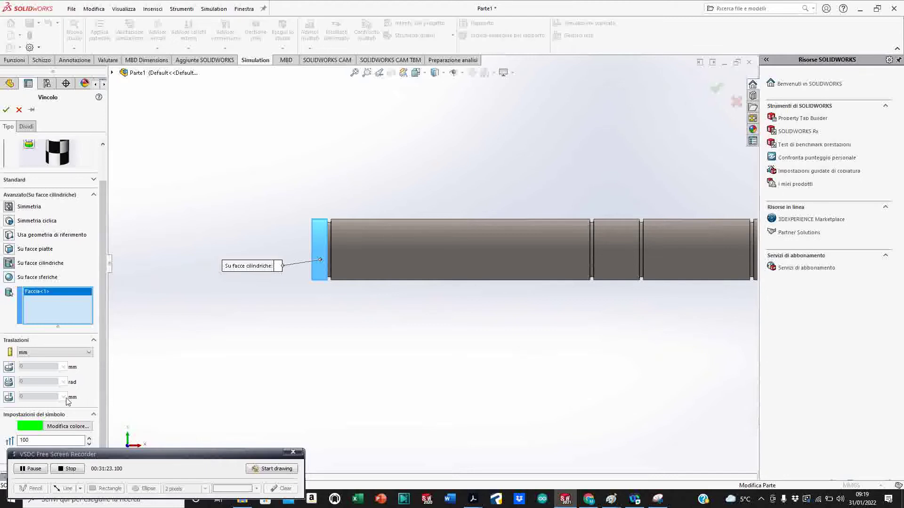
{"action": "left_click", "coordinate": [29, 398]}
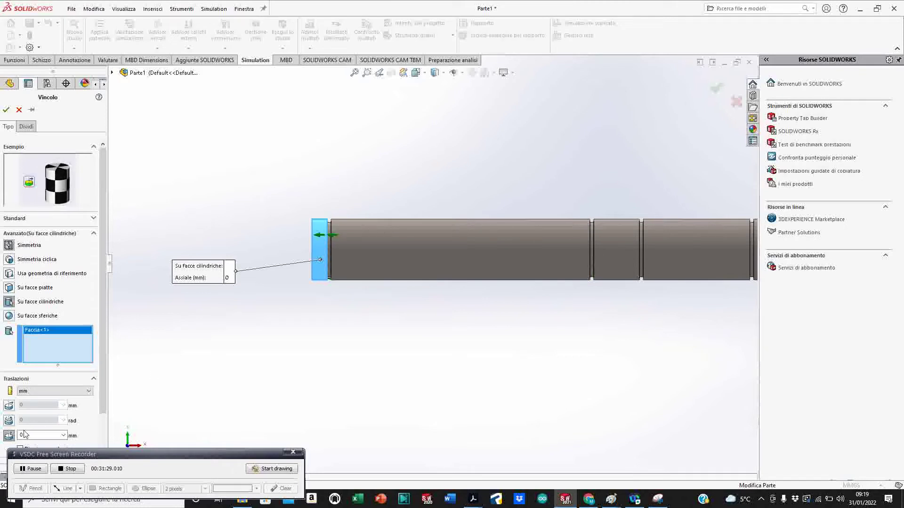
{"action": "left_click", "coordinate": [10, 435]}
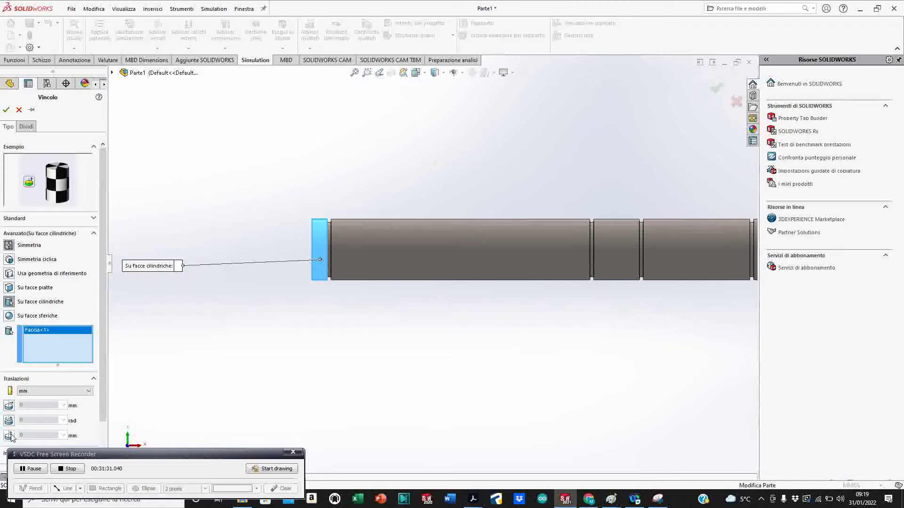
{"action": "left_click", "coordinate": [10, 436]}
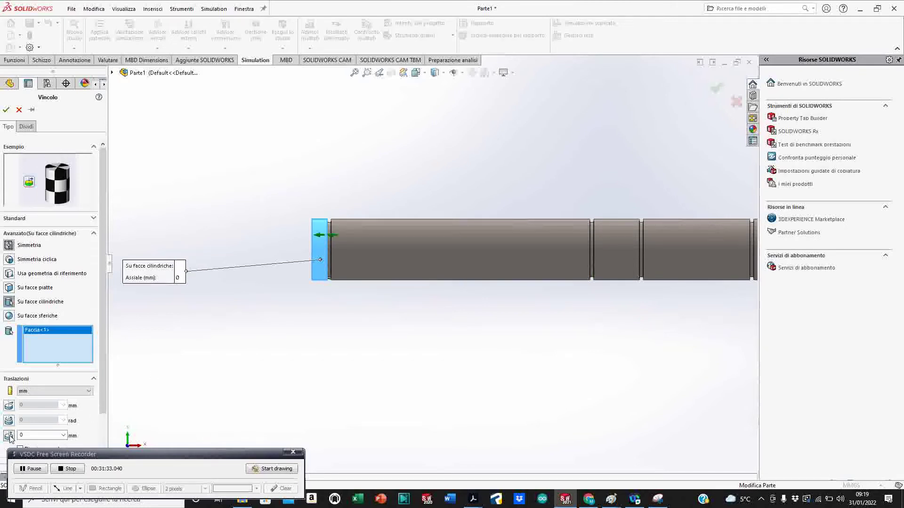
{"action": "left_click_drag", "start_coordinate": [101, 375], "coordinate": [97, 421]}
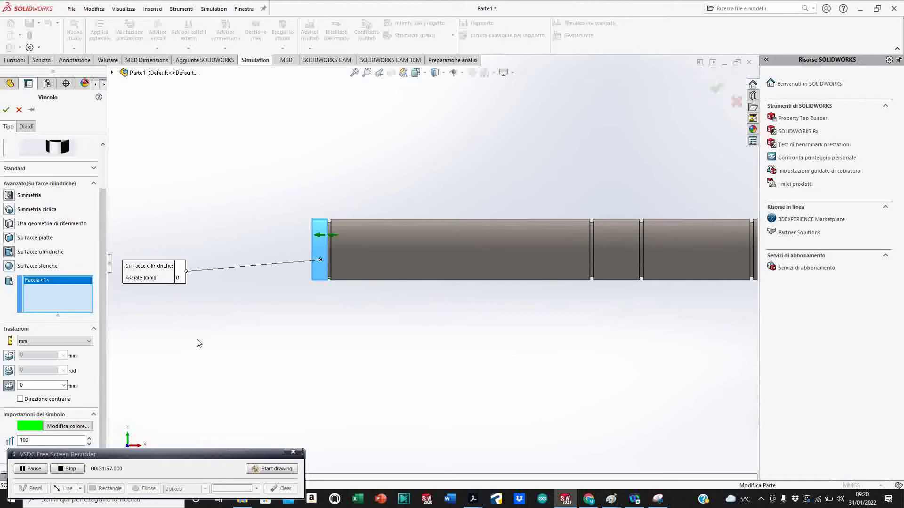
{"action": "left_click", "coordinate": [6, 109]}
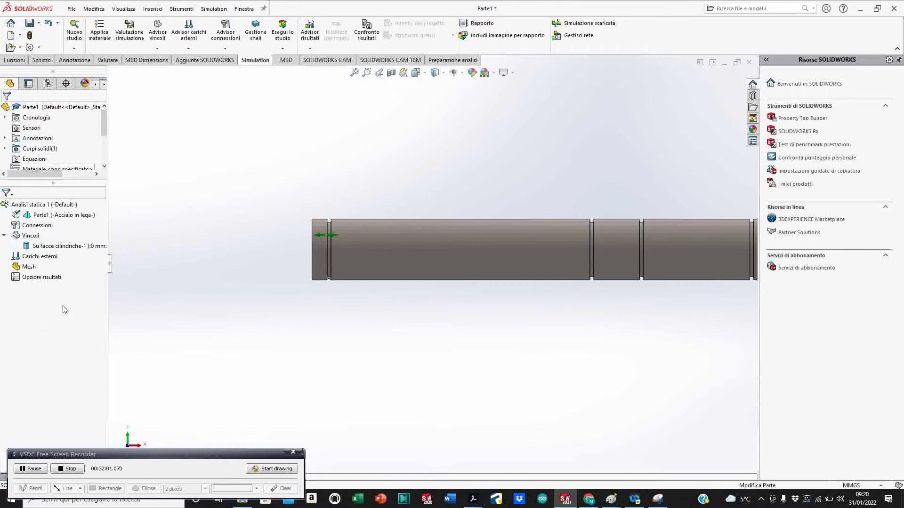
Step: Edit the left-end cylindrical fixture to also restrain radial translation at 0 mm
{"action": "right_click", "coordinate": [30, 247]}
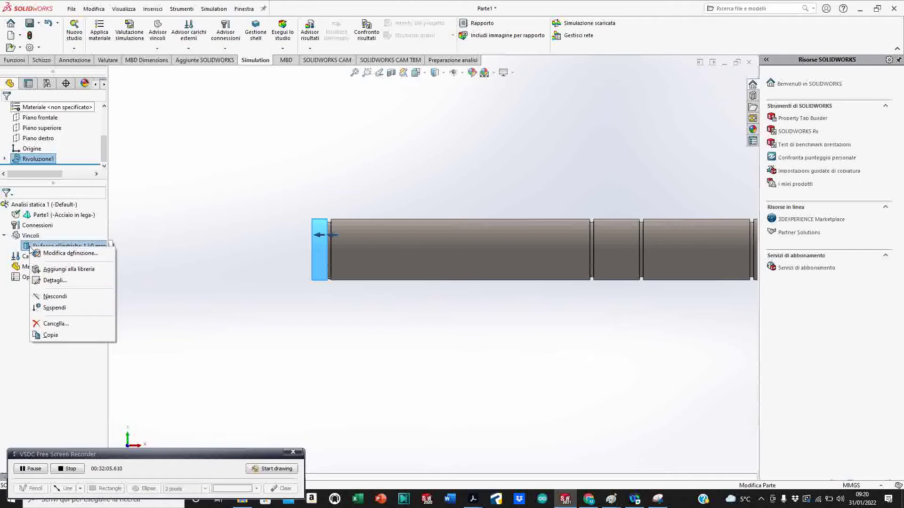
{"action": "left_click", "coordinate": [70, 253]}
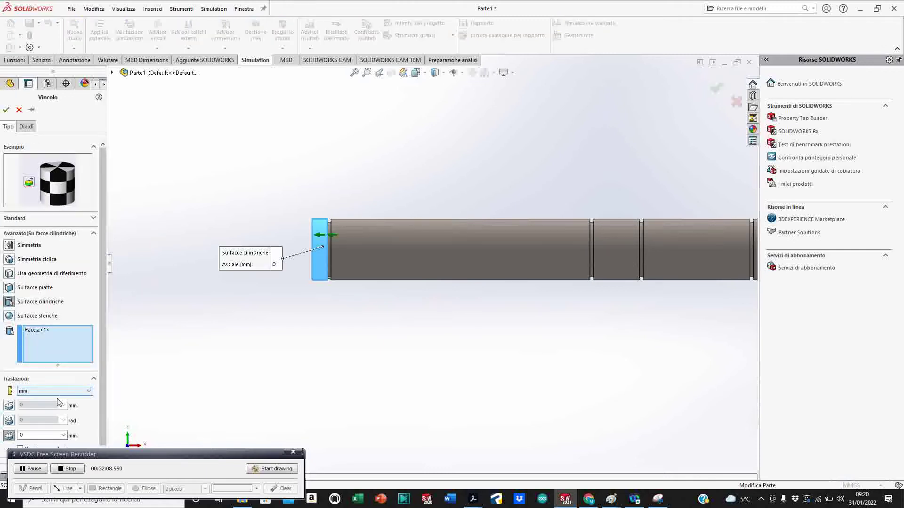
{"action": "left_click", "coordinate": [10, 407]}
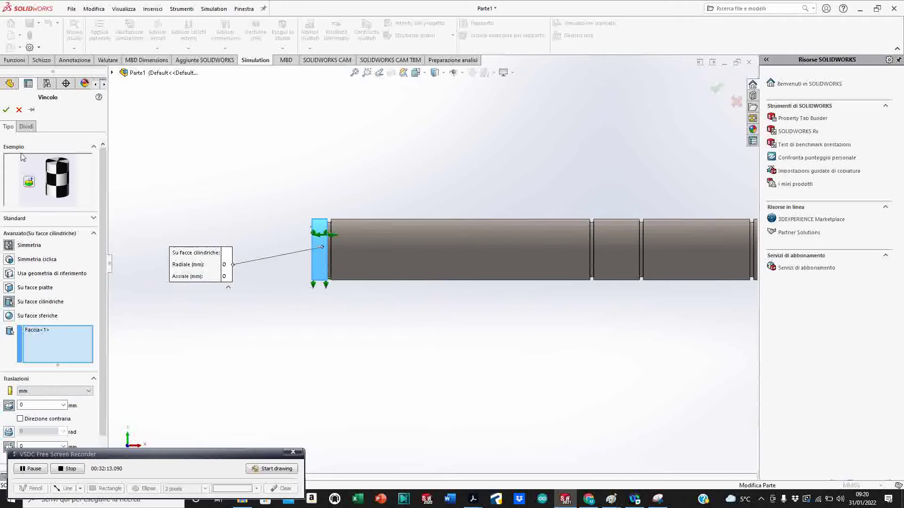
{"action": "left_click", "coordinate": [6, 110]}
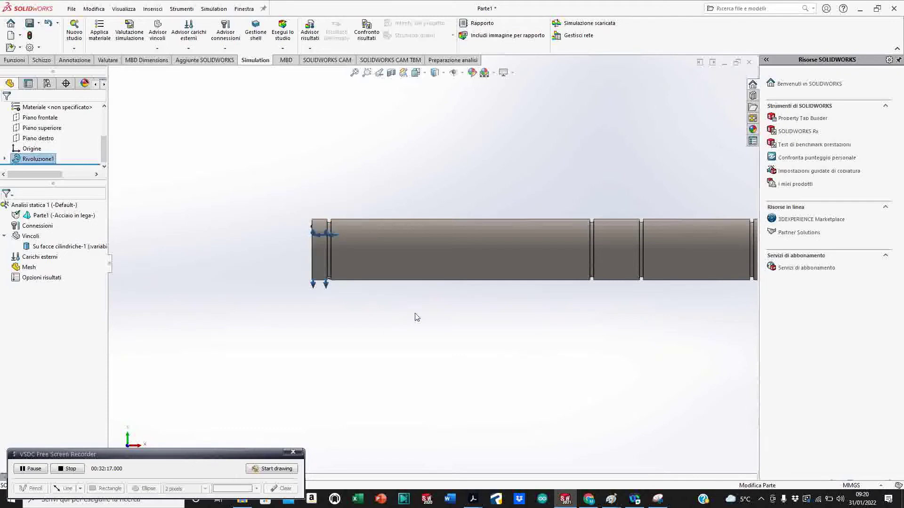
{"action": "scroll", "coordinate": [510, 288], "scroll_direction": "up", "scroll_amount": 3}
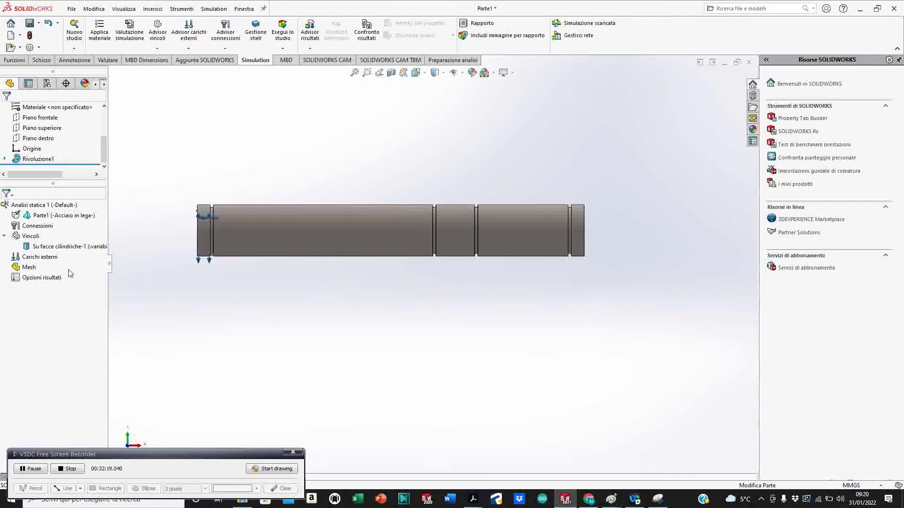
{"action": "left_click", "coordinate": [37, 238]}
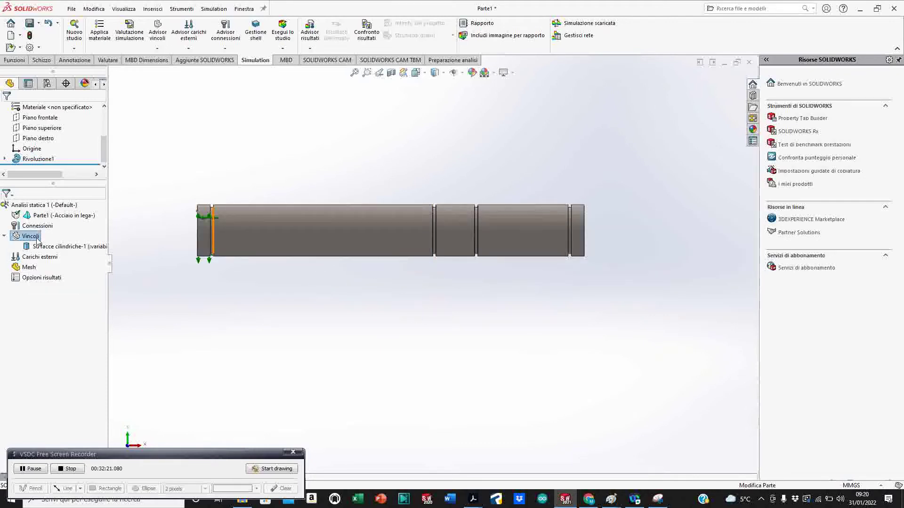
{"action": "right_click", "coordinate": [38, 238]}
{"action": "left_click", "coordinate": [53, 246]}
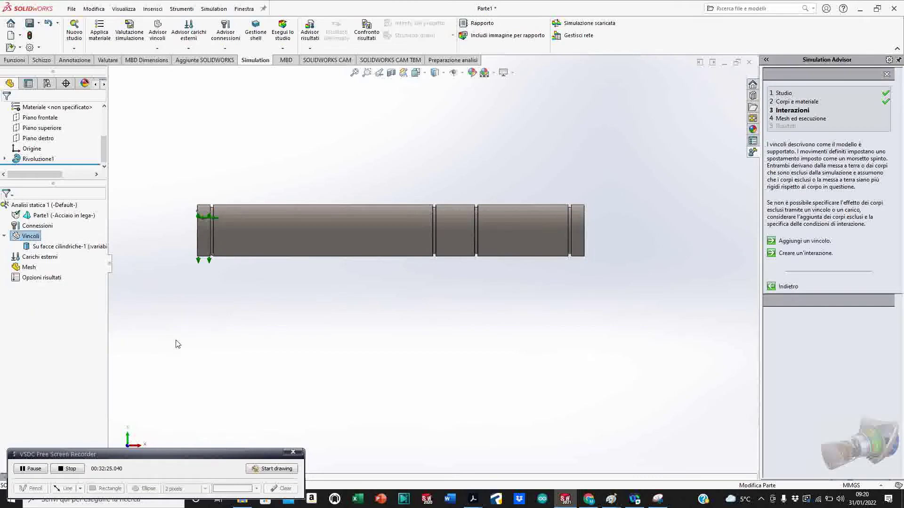
{"action": "right_click", "coordinate": [36, 239]}
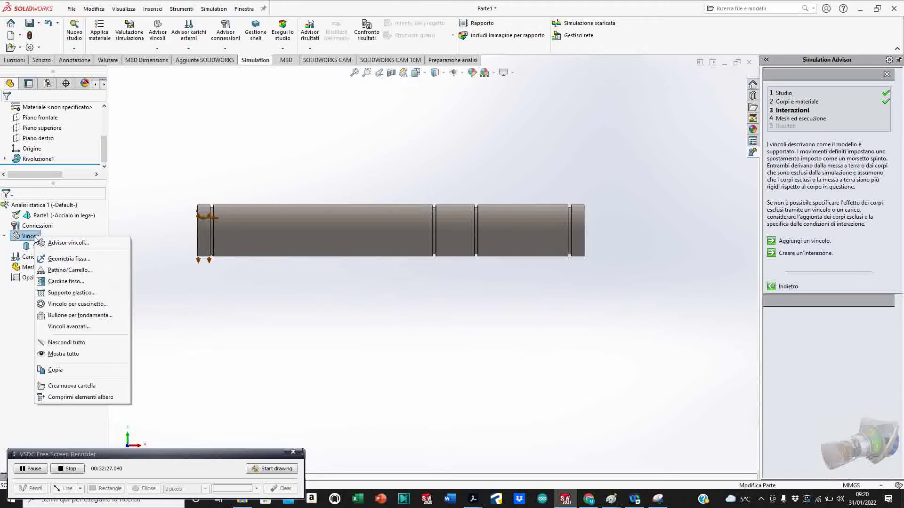
{"action": "left_click", "coordinate": [55, 245]}
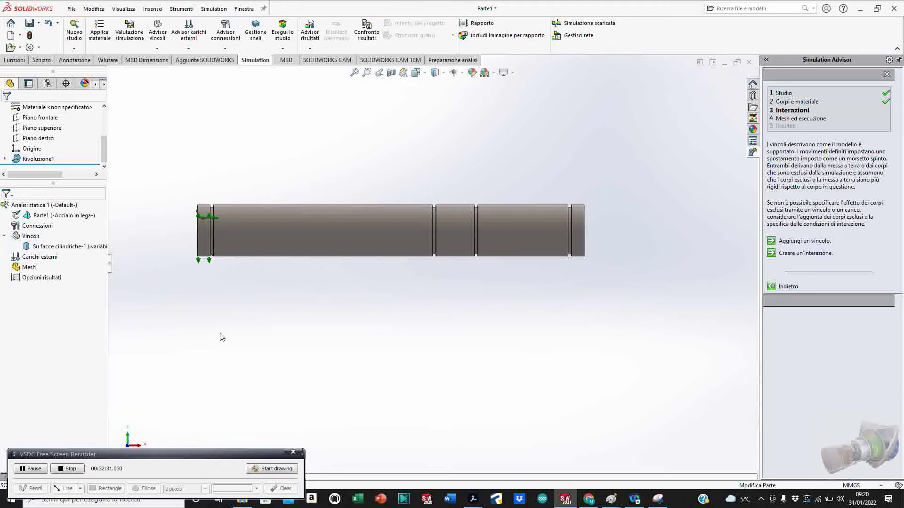
Step: Add an advanced Su facce cilindriche fixture to the cylindrical face of the right-end collar, restraining only radial translation at 0 mm
{"action": "left_click", "coordinate": [26, 237]}
{"action": "right_click", "coordinate": [26, 238]}
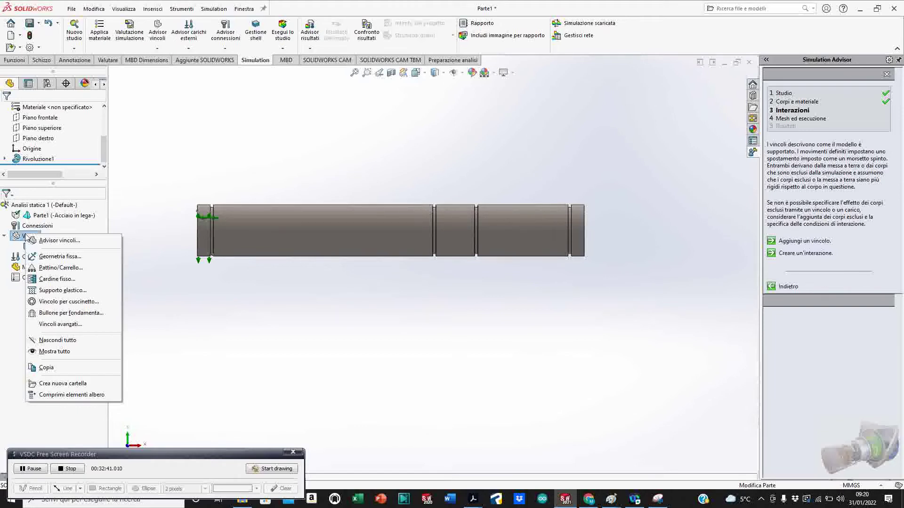
{"action": "left_click", "coordinate": [45, 268]}
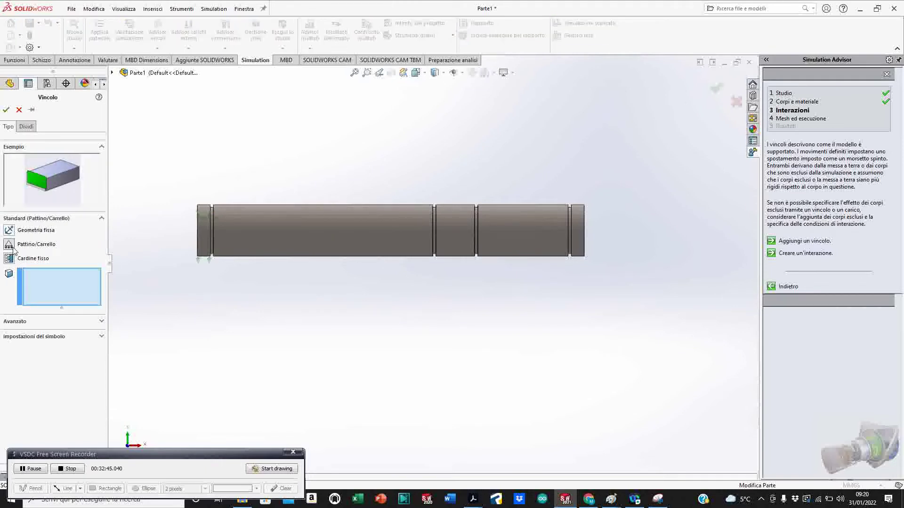
{"action": "left_click", "coordinate": [22, 321]}
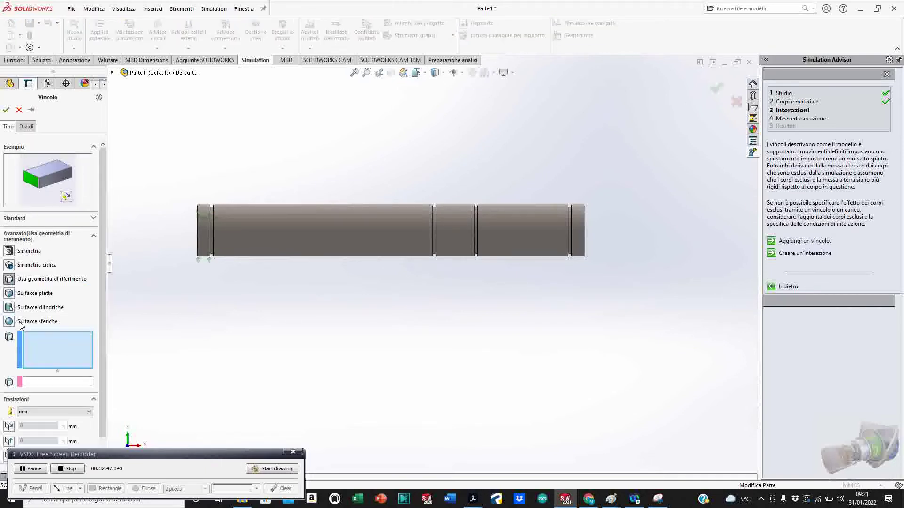
{"action": "left_click", "coordinate": [11, 309]}
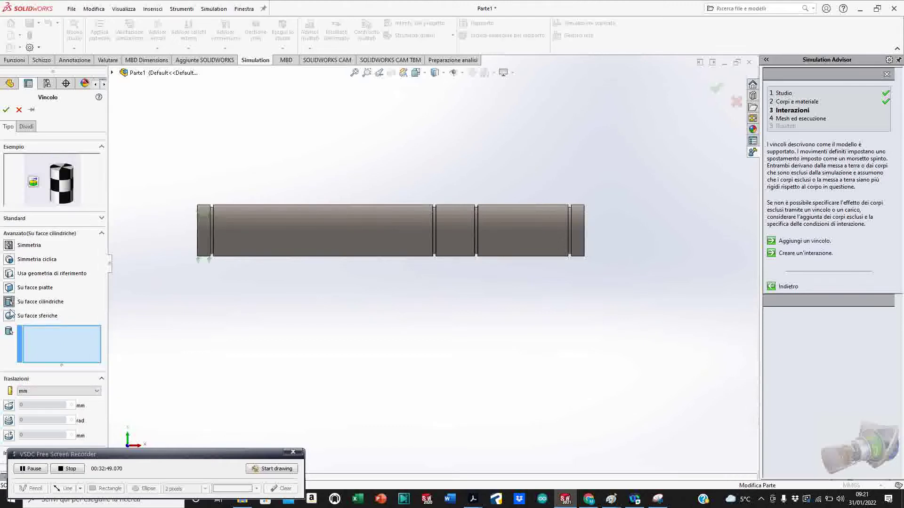
{"action": "left_click", "coordinate": [578, 244]}
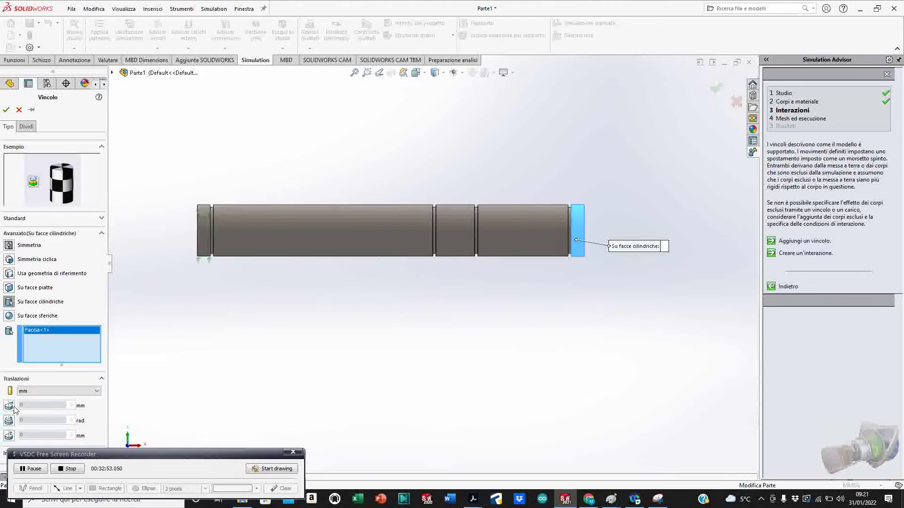
{"action": "left_click", "coordinate": [8, 436]}
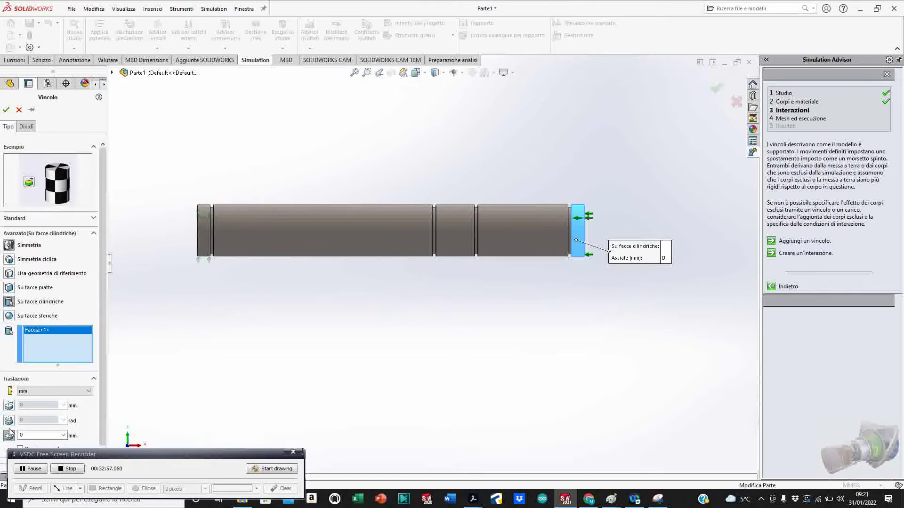
{"action": "left_click", "coordinate": [9, 433]}
{"action": "left_click", "coordinate": [8, 406]}
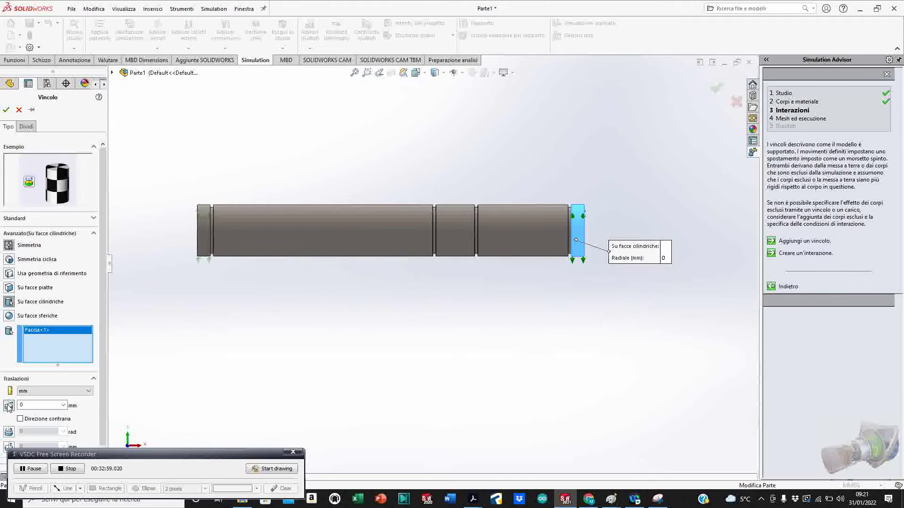
{"action": "left_click", "coordinate": [7, 110]}
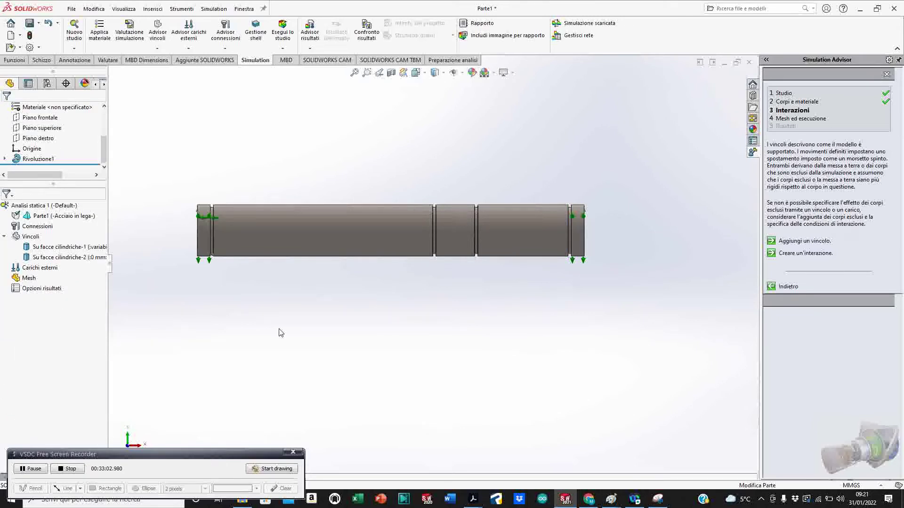
{"action": "left_click", "coordinate": [37, 271]}
{"action": "right_click", "coordinate": [36, 275]}
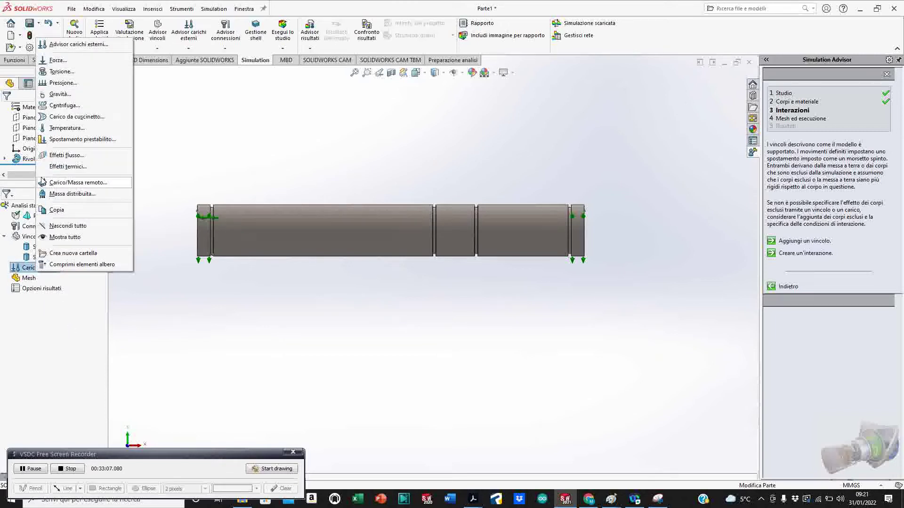
{"action": "left_click", "coordinate": [52, 65]}
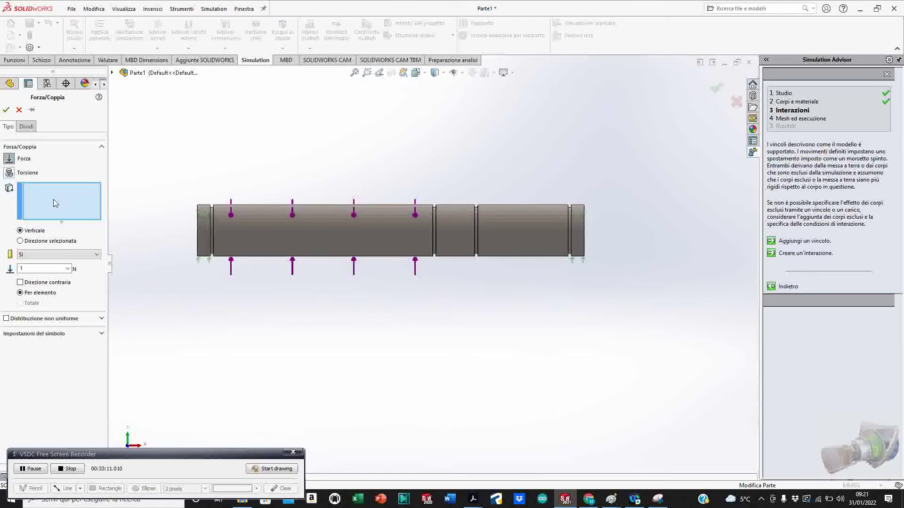
{"action": "left_click", "coordinate": [461, 230]}
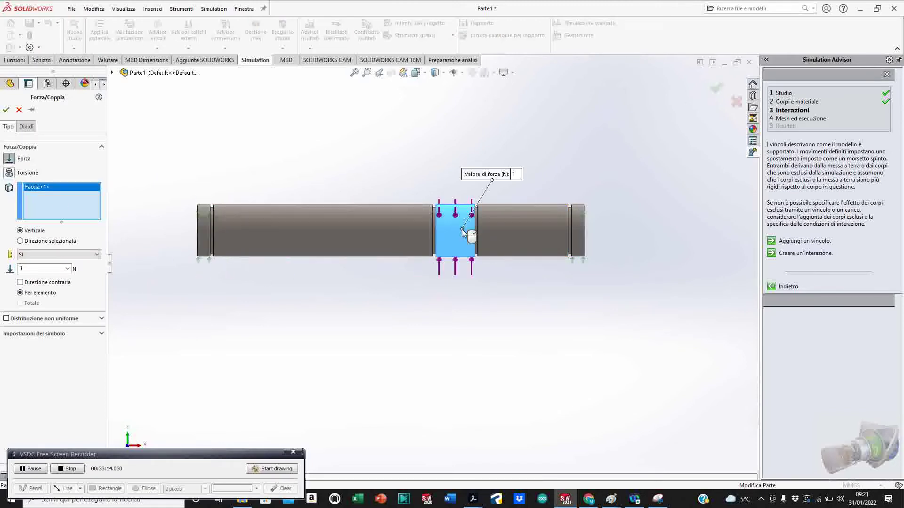
{"action": "left_click", "coordinate": [65, 267]}
{"action": "left_click", "coordinate": [101, 319]}
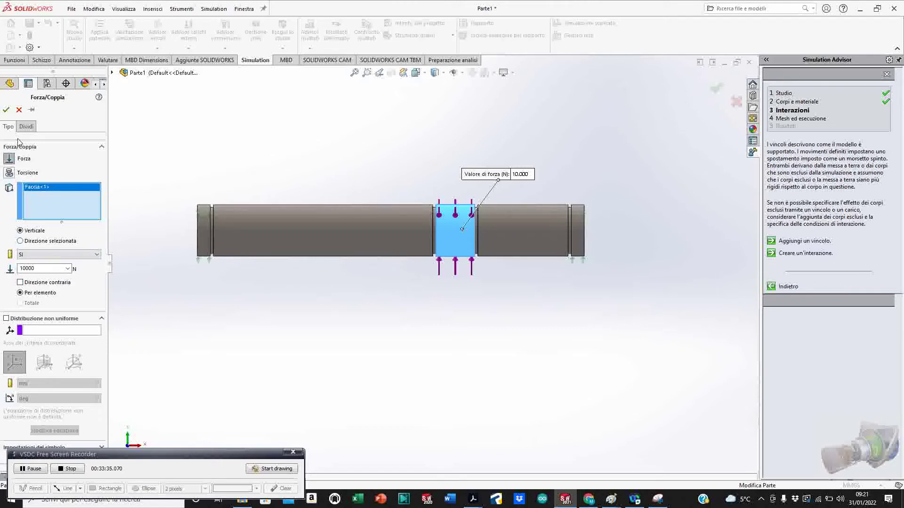
{"action": "left_click", "coordinate": [19, 110]}
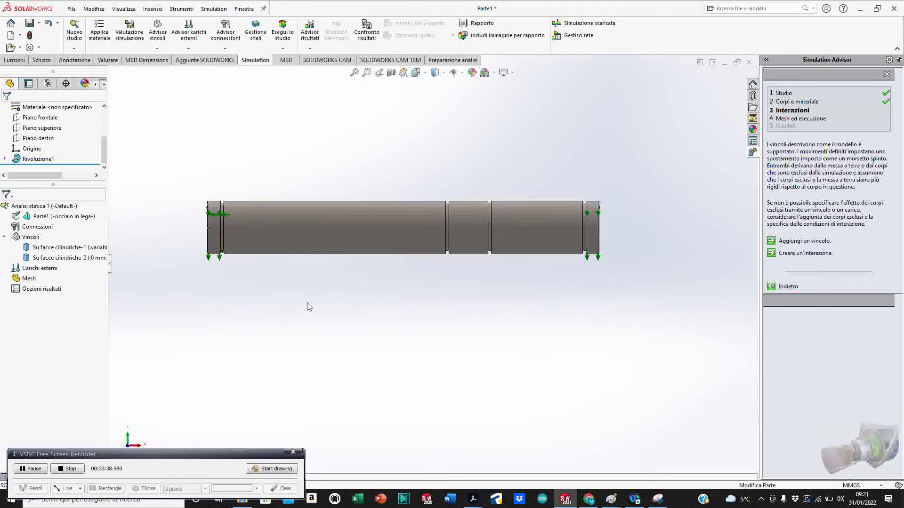
{"action": "right_click", "coordinate": [46, 271]}
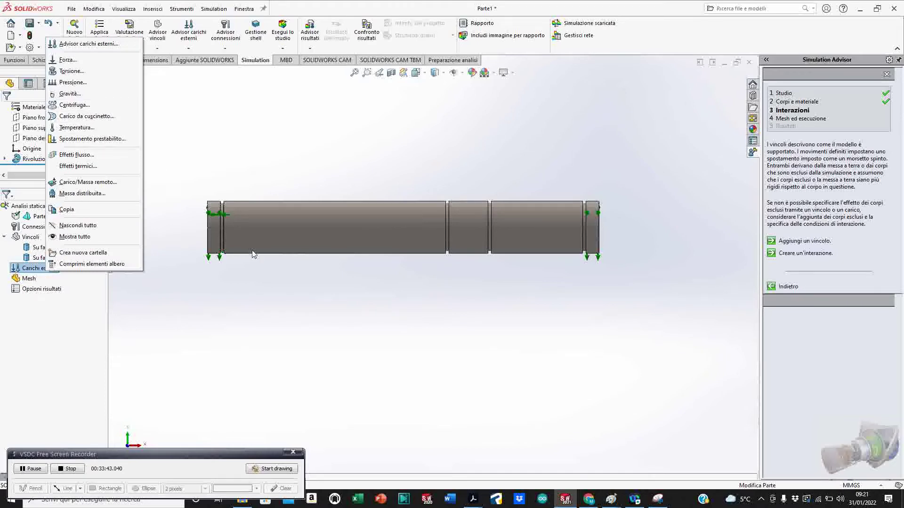
{"action": "left_click", "coordinate": [245, 314]}
Step: Sketch a vertical construction line across the full diameter of the shaft's left end face, through its centre, and exit the sketch
{"action": "middle_click_drag", "start_coordinate": [246, 312], "coordinate": [345, 318]}
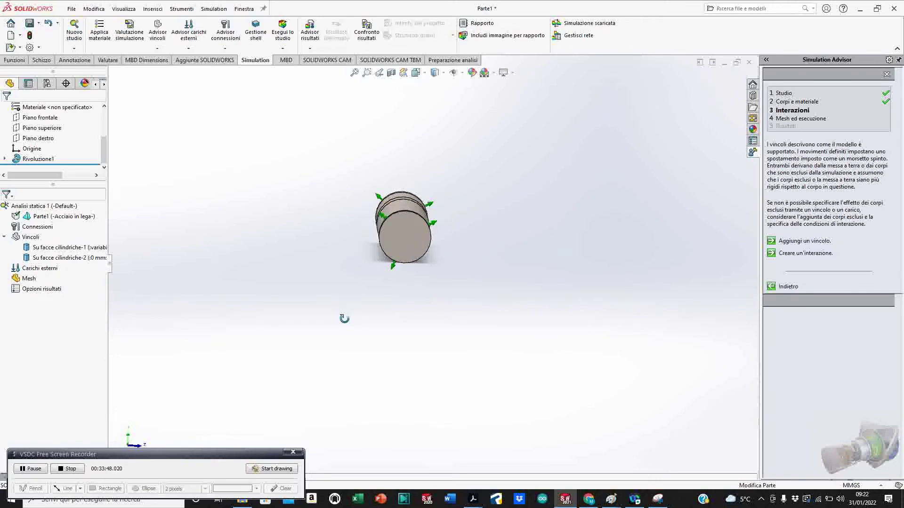
{"action": "right_click", "coordinate": [403, 245]}
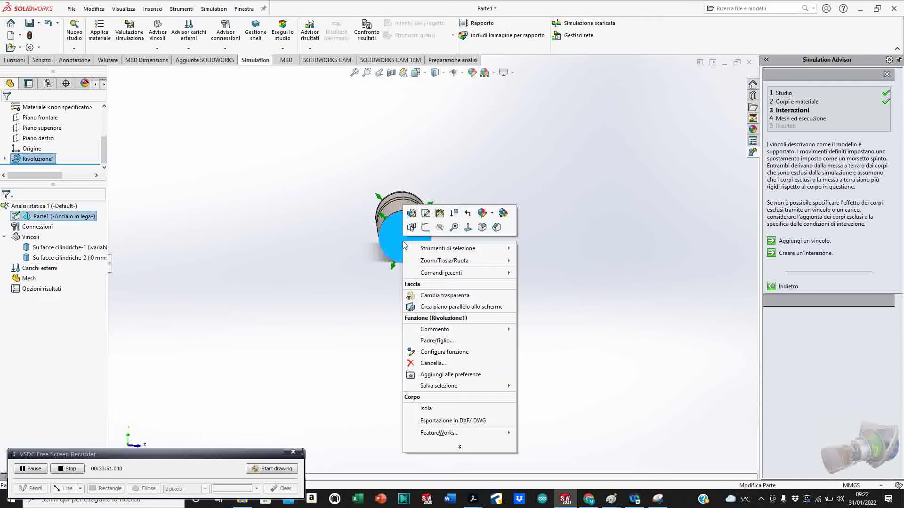
{"action": "left_click", "coordinate": [426, 230]}
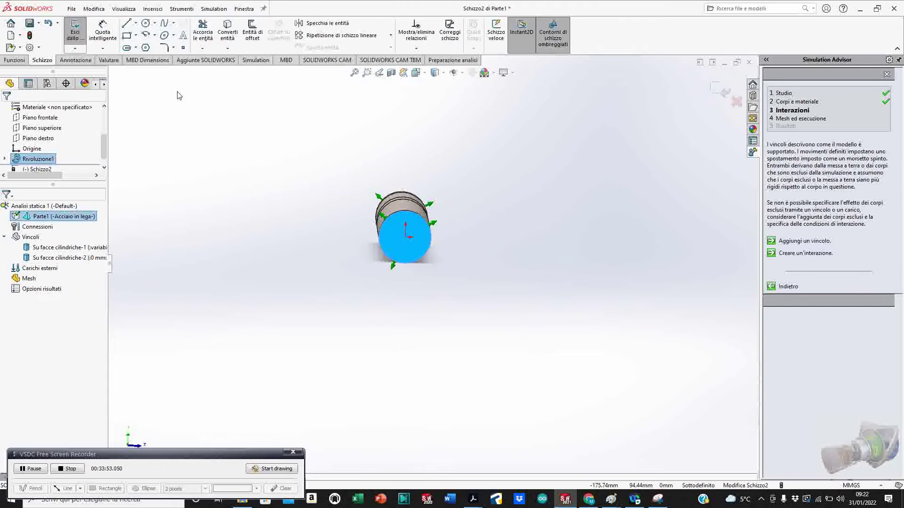
{"action": "left_click", "coordinate": [136, 22]}
{"action": "left_click", "coordinate": [151, 46]}
{"action": "left_click", "coordinate": [405, 211]}
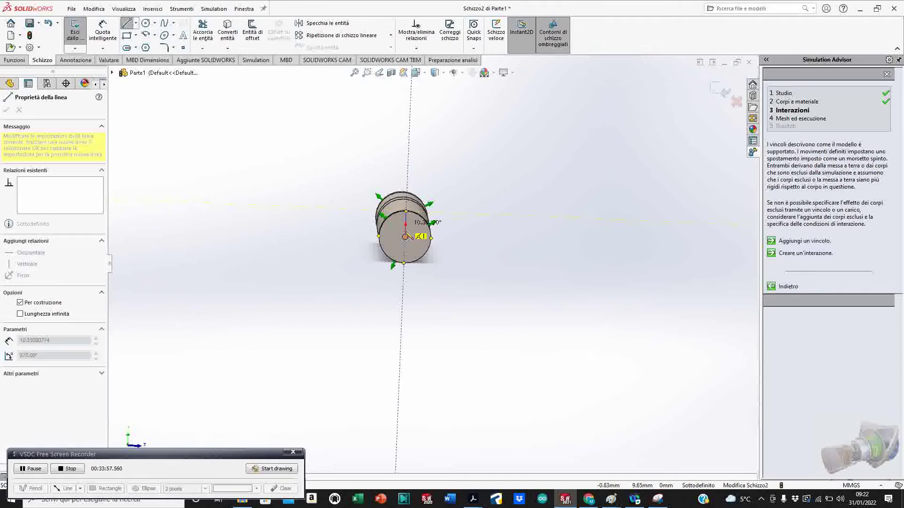
{"action": "left_click", "coordinate": [404, 263]}
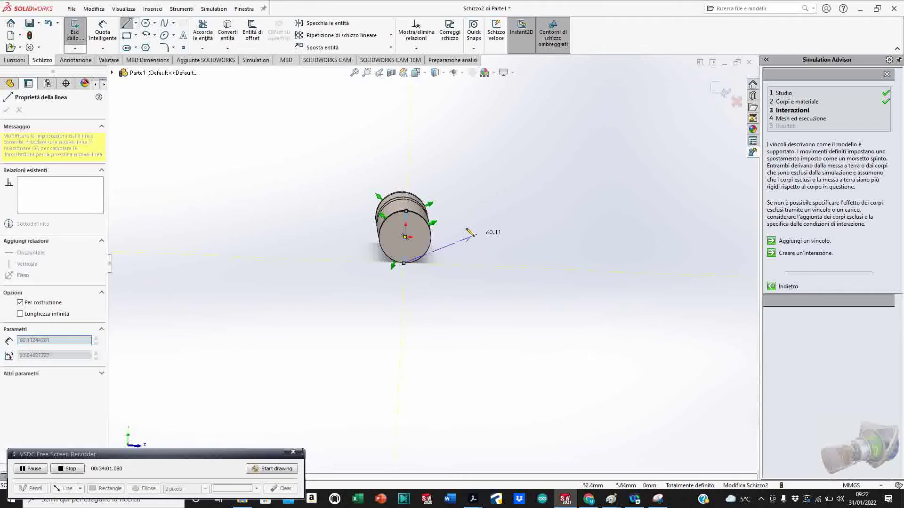
{"action": "left_click", "coordinate": [77, 35]}
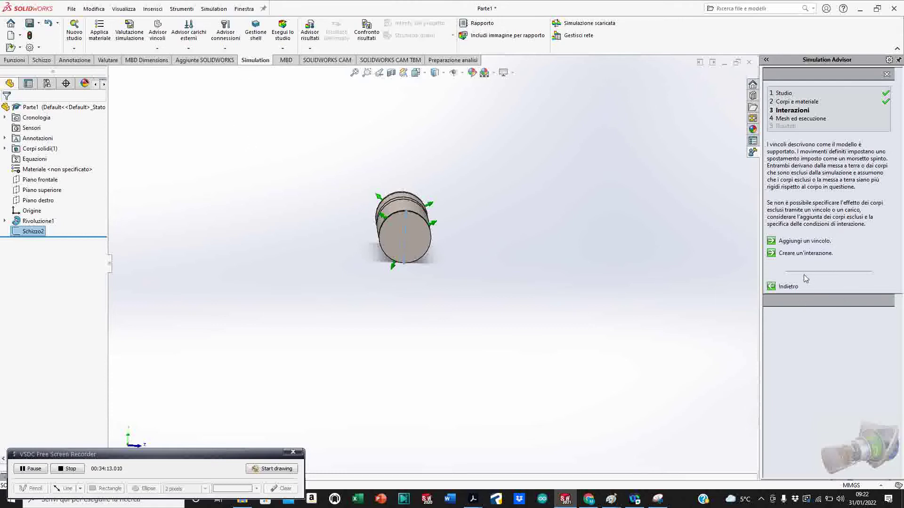
Step: Start a Forza load acting in a selected direction, using the vertical construction line on the shaft's left end face as its reference
{"action": "left_click", "coordinate": [773, 241]}
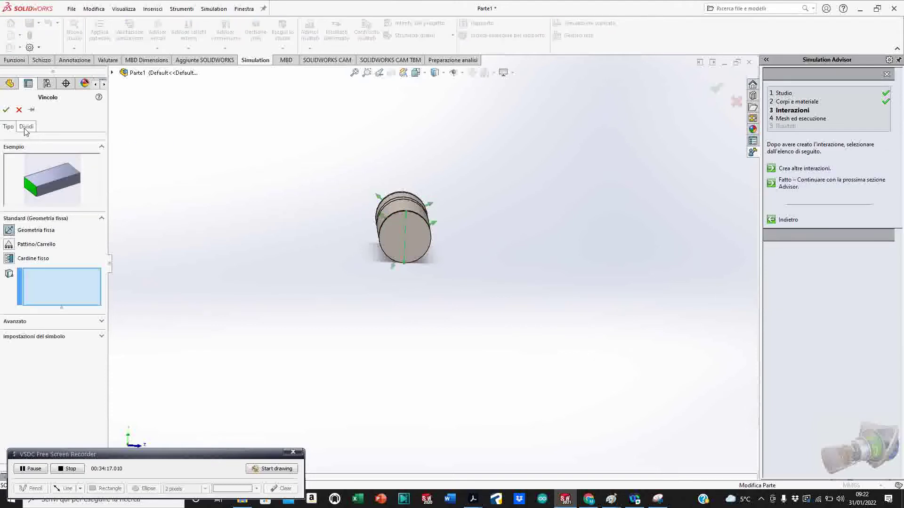
{"action": "left_click", "coordinate": [19, 110]}
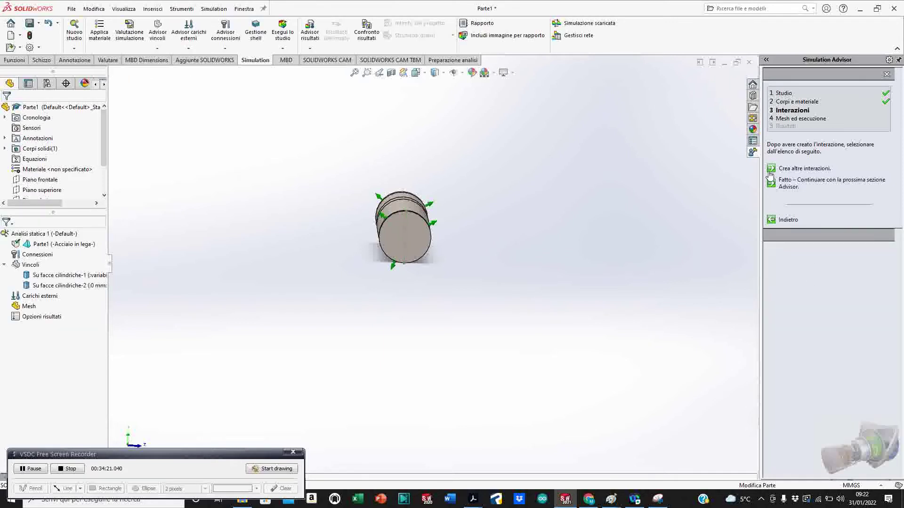
{"action": "mouse_move", "coordinate": [30, 284]}
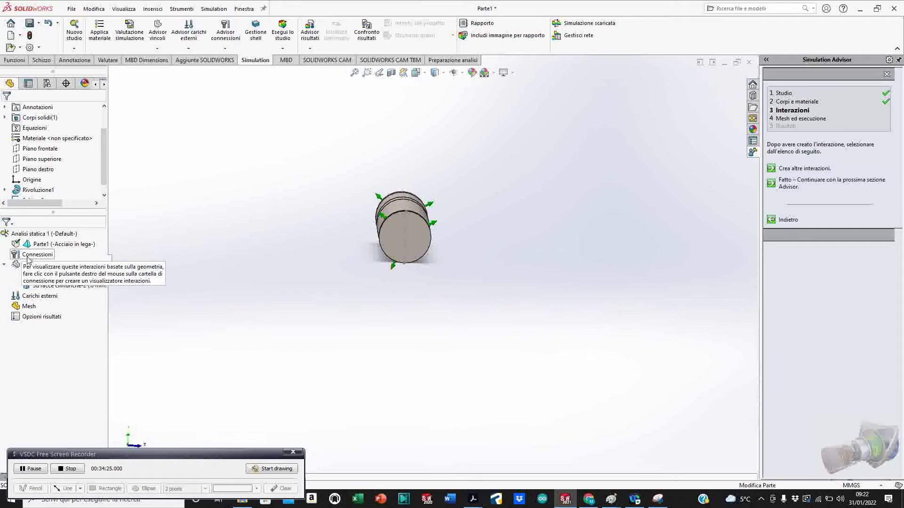
{"action": "right_click", "coordinate": [34, 297]}
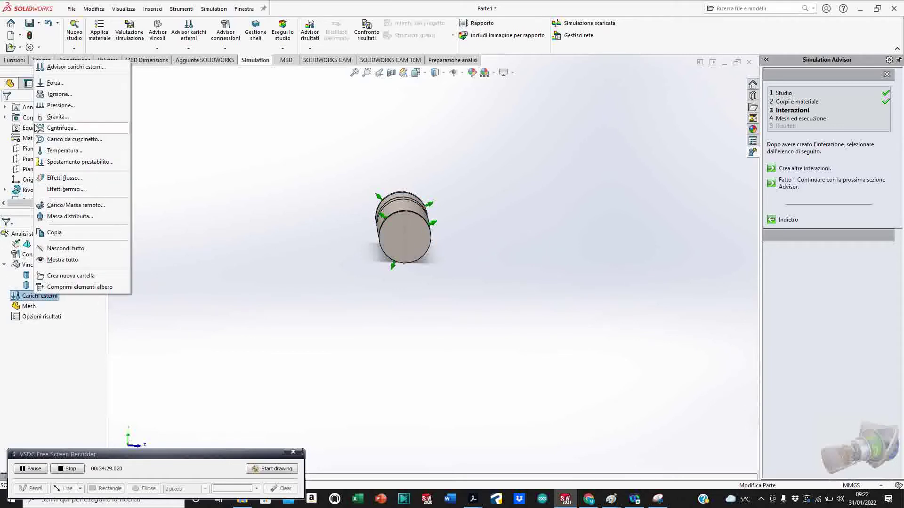
{"action": "left_click", "coordinate": [56, 83]}
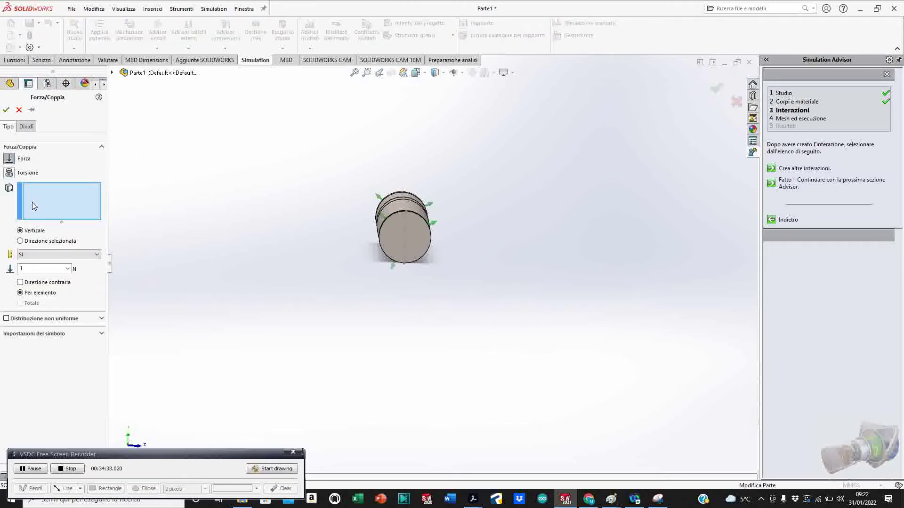
{"action": "left_click", "coordinate": [22, 242]}
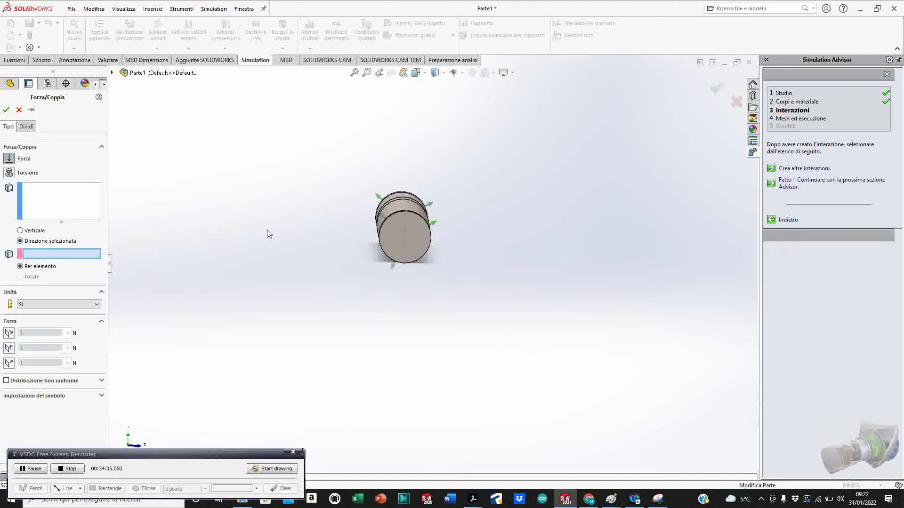
{"action": "left_click", "coordinate": [407, 237]}
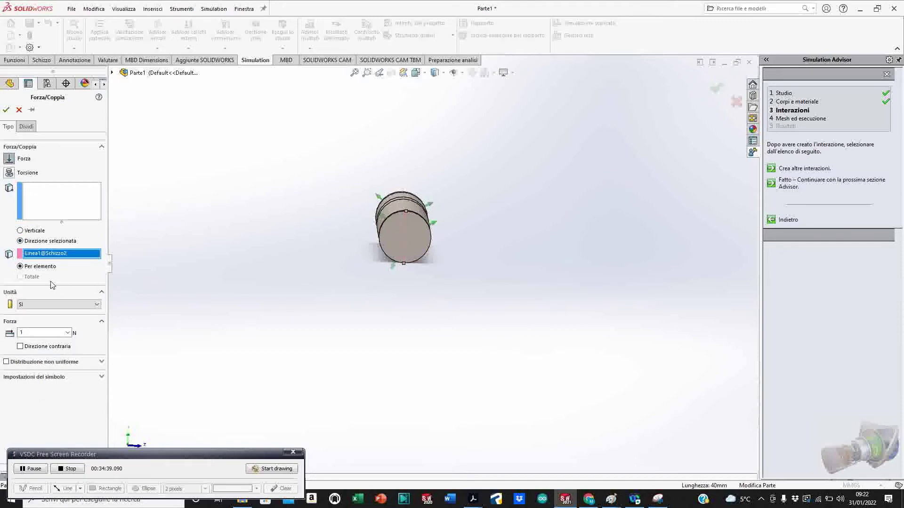
{"action": "left_click", "coordinate": [36, 191]}
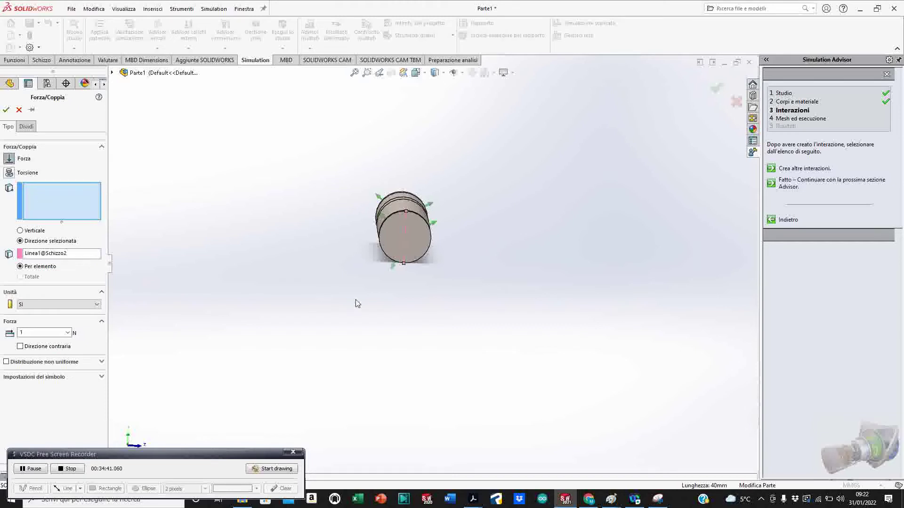
Step: Apply the force to the cylindrical face between the two intermediate grooves, reversed to act downward, at 10000 N
{"action": "key", "text": "ctrl+7"}
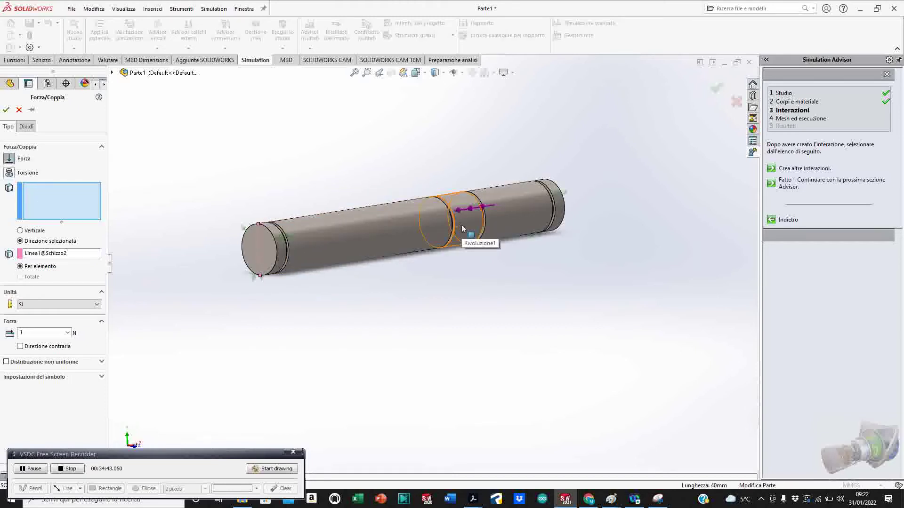
{"action": "left_click", "coordinate": [461, 224]}
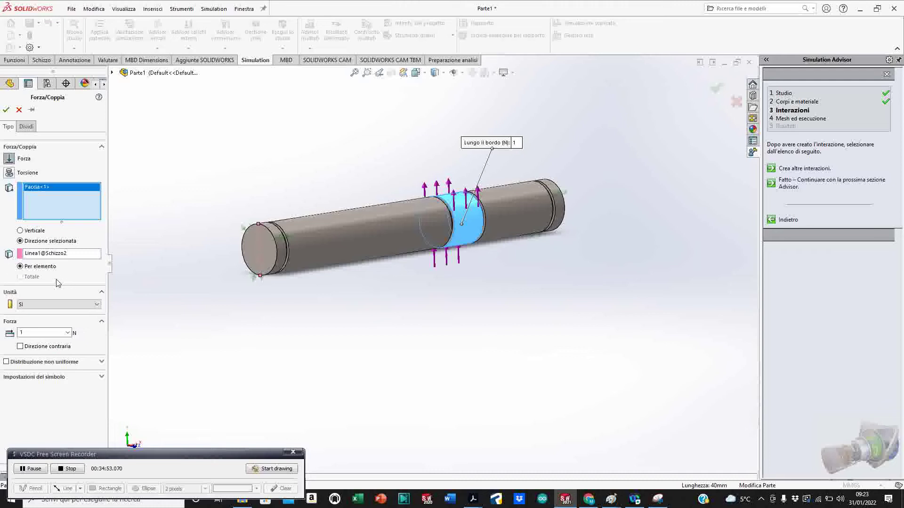
{"action": "left_click", "coordinate": [19, 347]}
{"action": "left_click", "coordinate": [35, 333]}
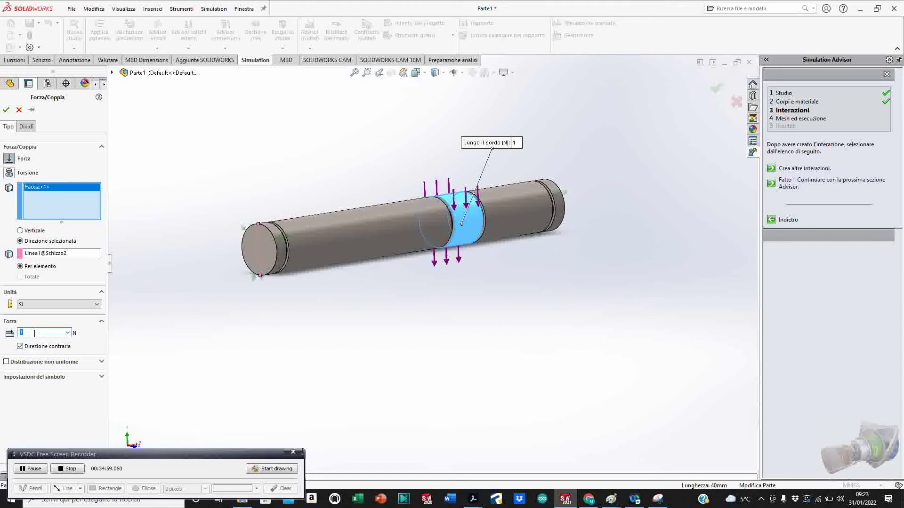
{"action": "type", "text": "1"}
{"action": "left_click", "coordinate": [6, 110]}
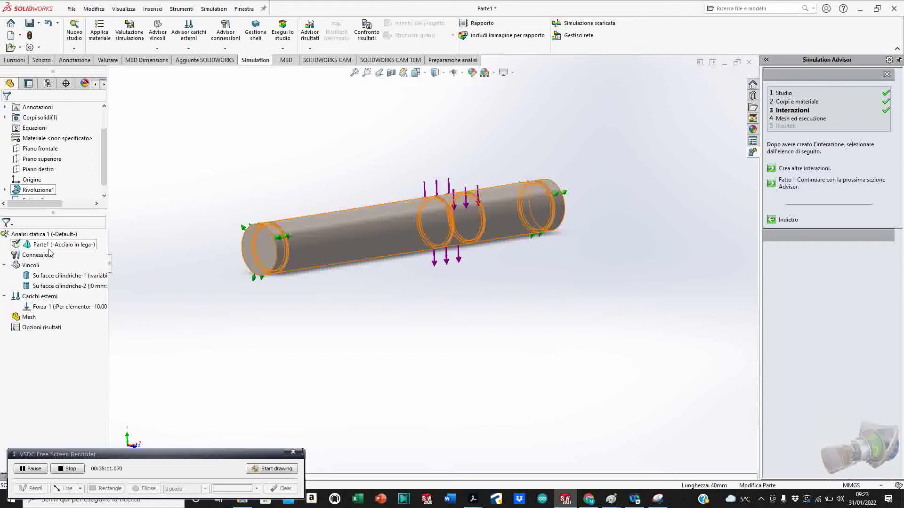
Step: Add a 3333 N upward force to the left-end collar's cylindrical face, directed along the construction line on the end face
{"action": "left_click", "coordinate": [36, 296]}
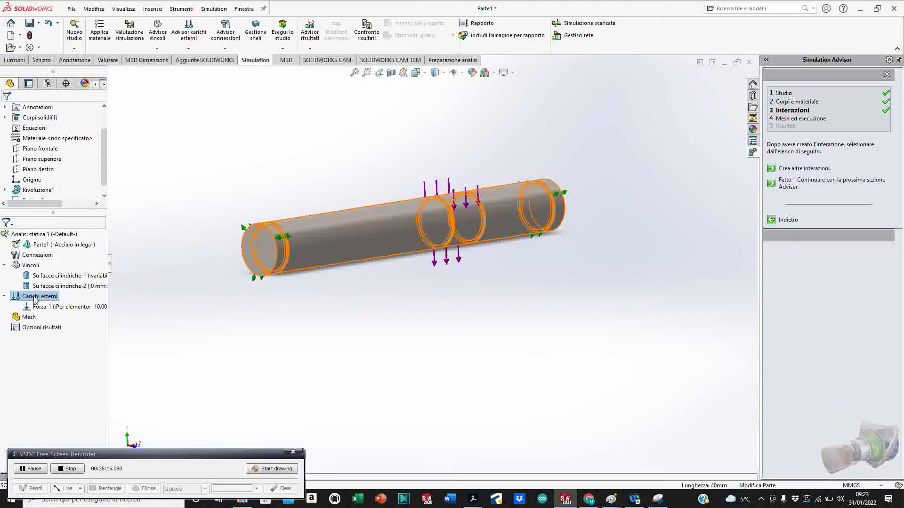
{"action": "right_click", "coordinate": [35, 298]}
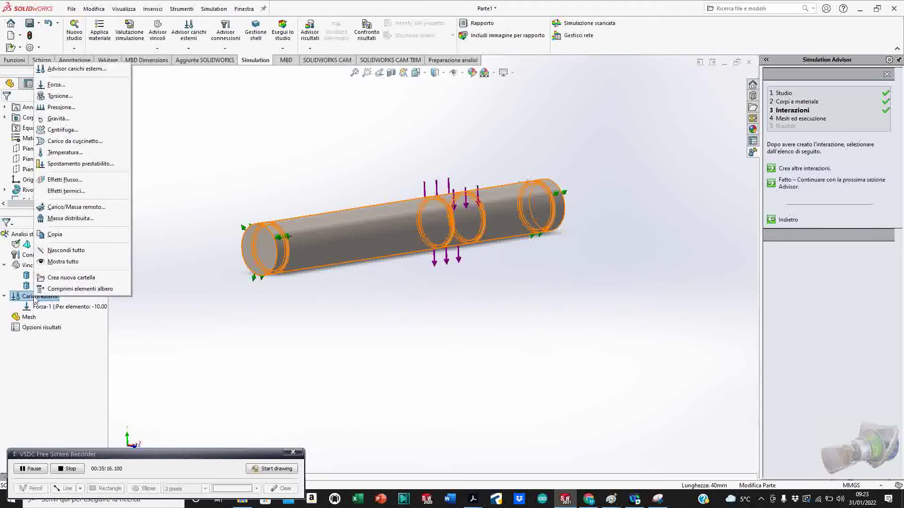
{"action": "left_click", "coordinate": [65, 88]}
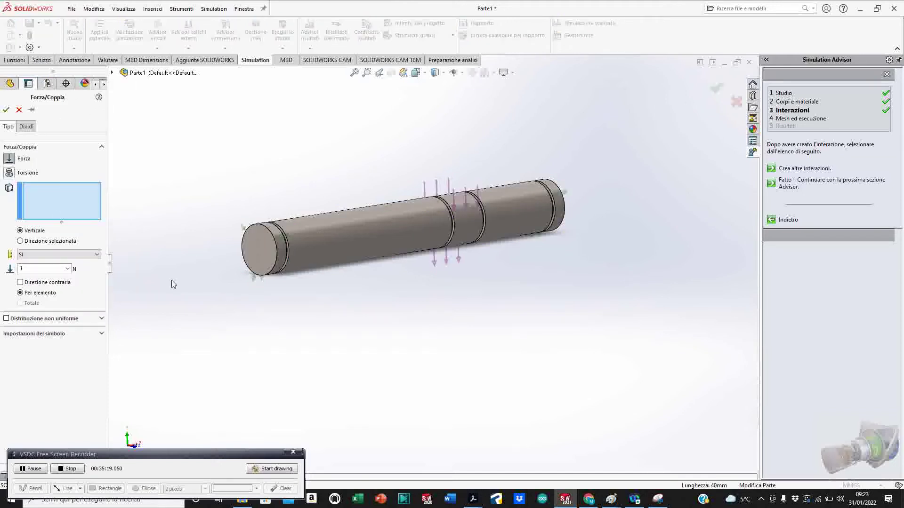
{"action": "left_click", "coordinate": [261, 251]}
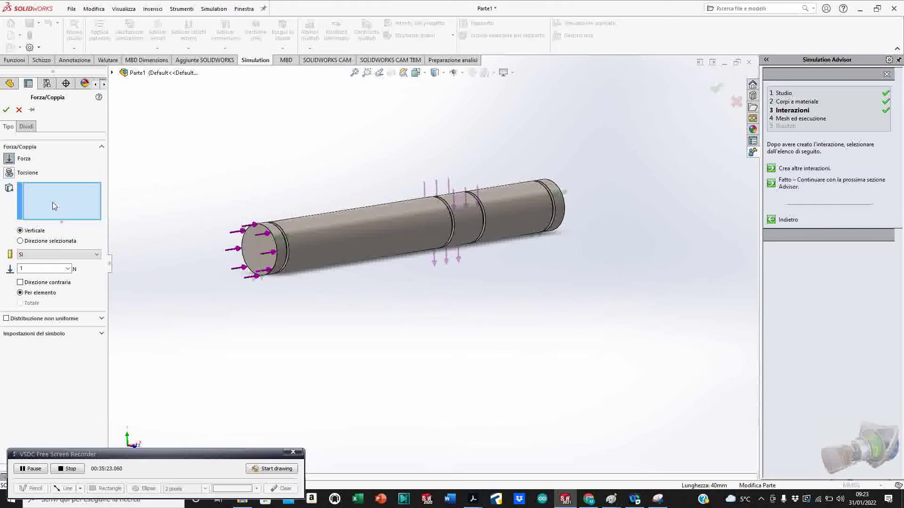
{"action": "left_click", "coordinate": [280, 255]}
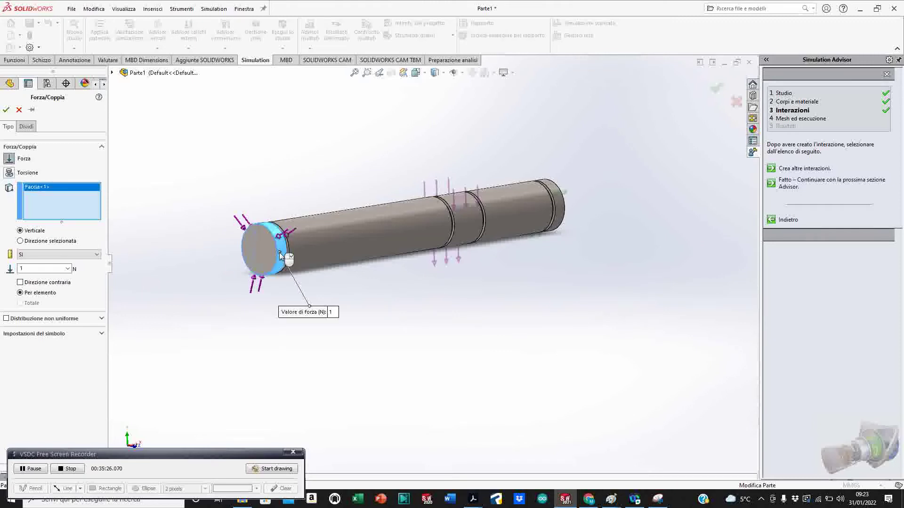
{"action": "left_click", "coordinate": [22, 241]}
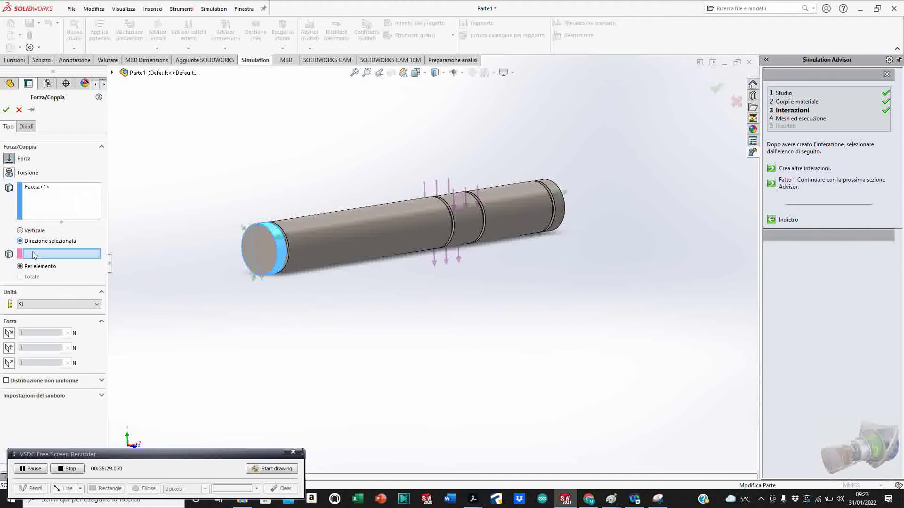
{"action": "left_click", "coordinate": [261, 255]}
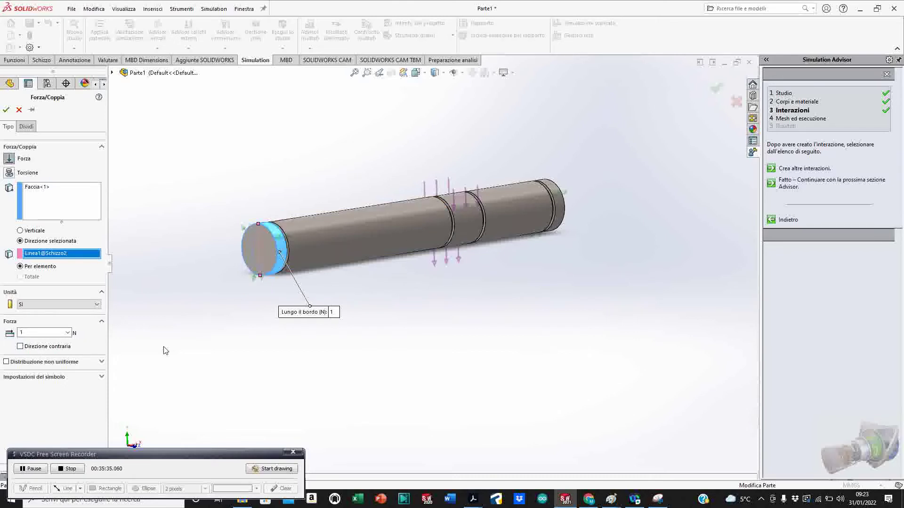
{"action": "double_click", "coordinate": [35, 333]}
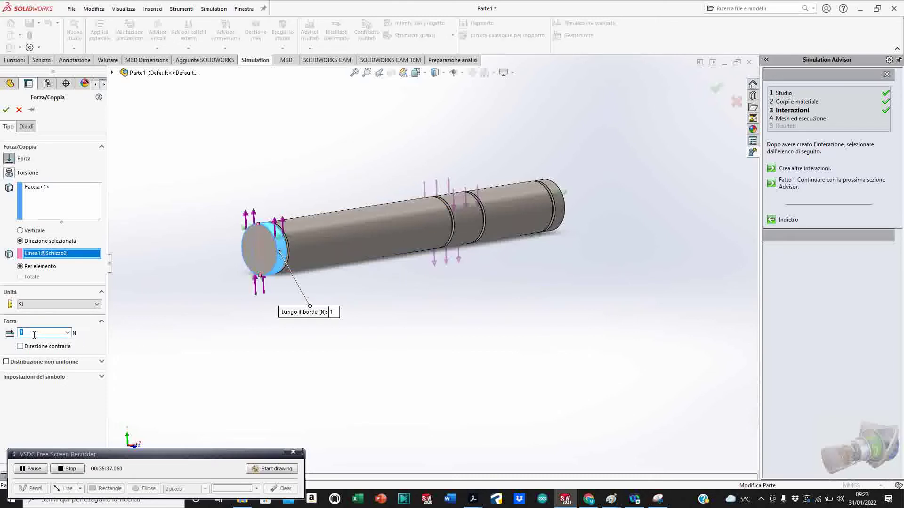
{"action": "double_click", "coordinate": [23, 335]}
{"action": "type", "text": "3333"}
{"action": "left_click", "coordinate": [6, 109]}
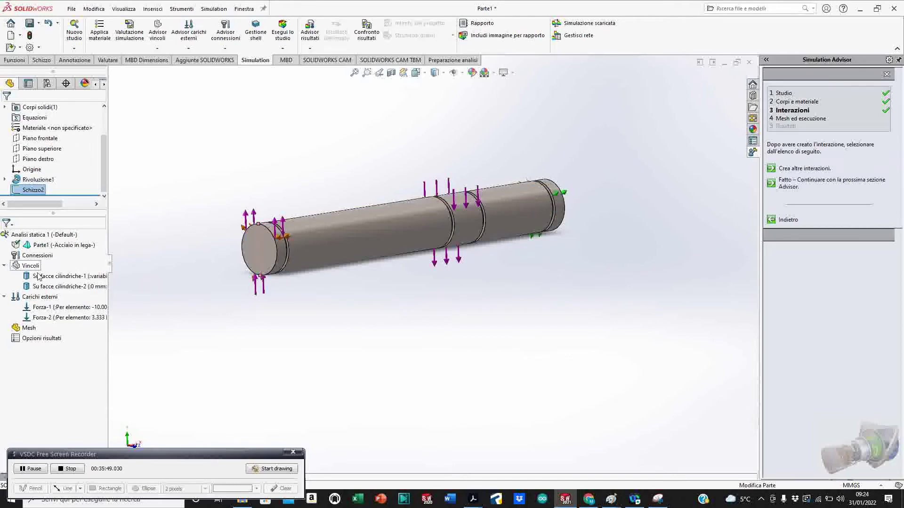
Step: Add a 6666 N upward force to the right-end collar's cylindrical face, directed along the construction line on the left end face
{"action": "right_click", "coordinate": [46, 299]}
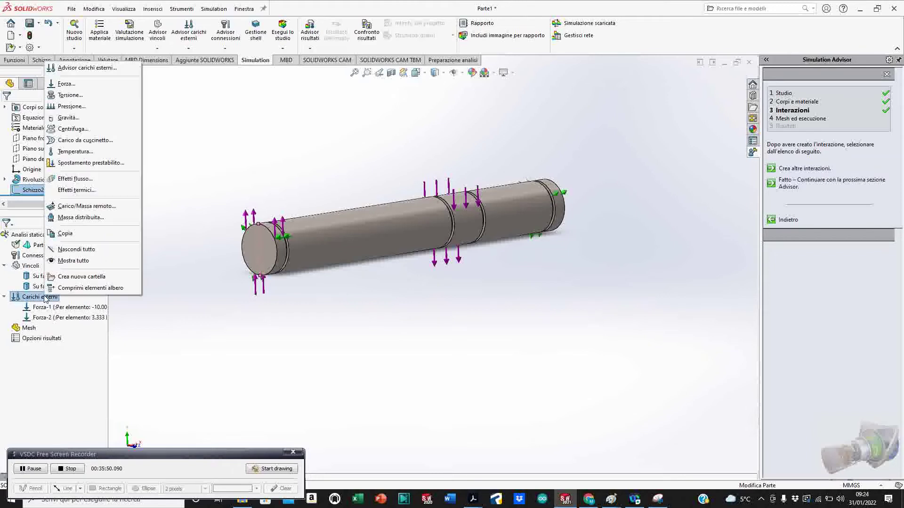
{"action": "left_click", "coordinate": [63, 84]}
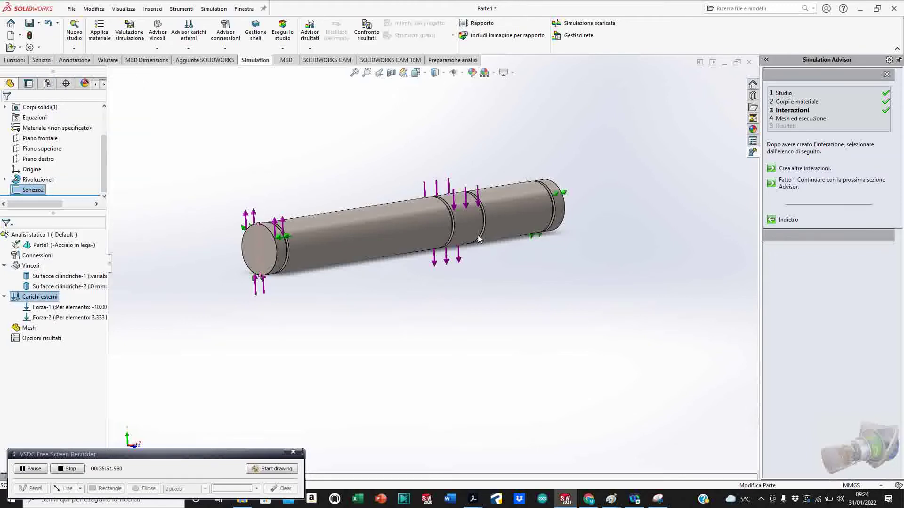
{"action": "left_click", "coordinate": [563, 213]}
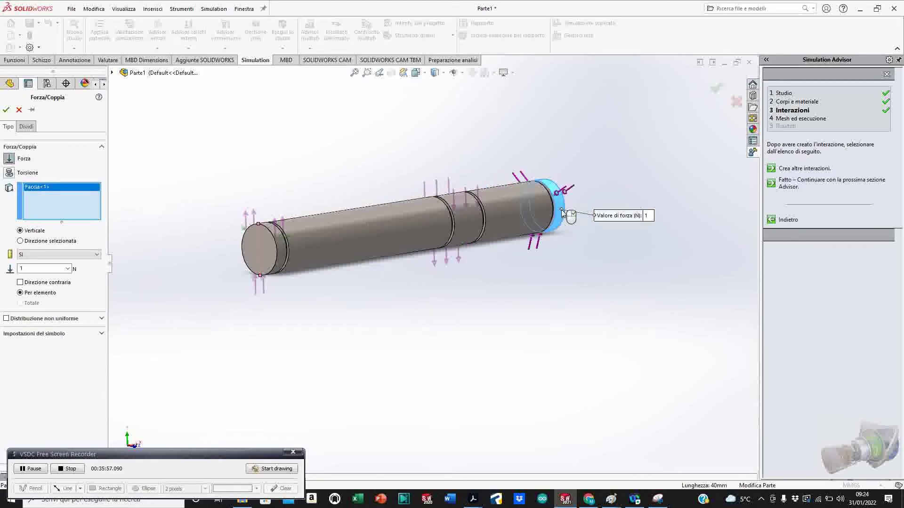
{"action": "left_click", "coordinate": [28, 241]}
{"action": "left_click", "coordinate": [259, 251]}
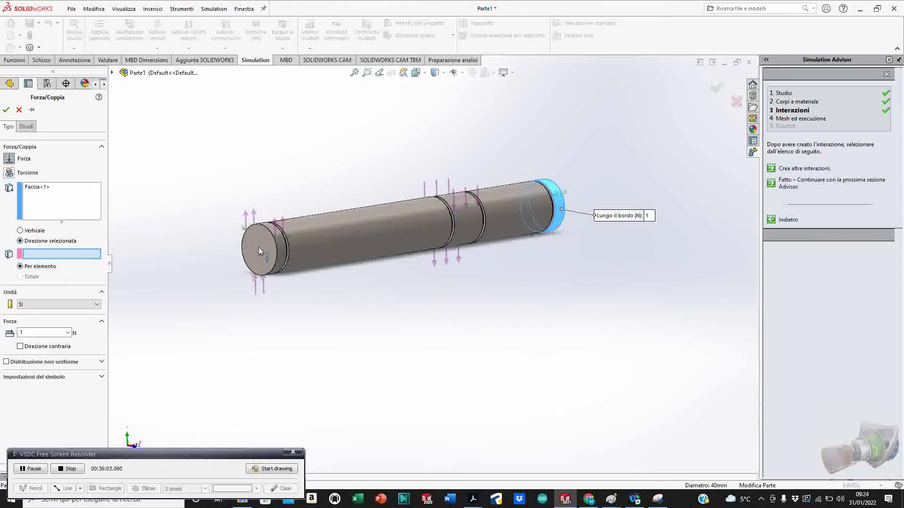
{"action": "middle_click_drag", "start_coordinate": [252, 359], "coordinate": [269, 359]}
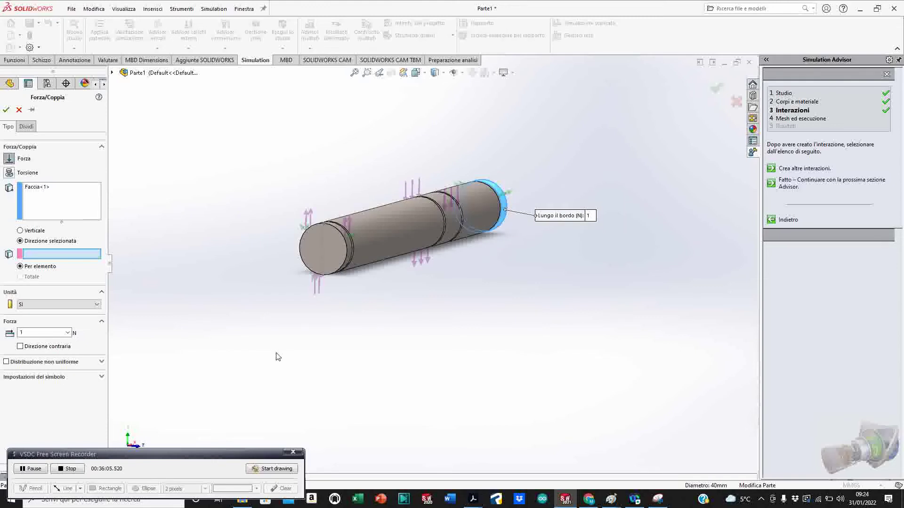
{"action": "left_click", "coordinate": [321, 242]}
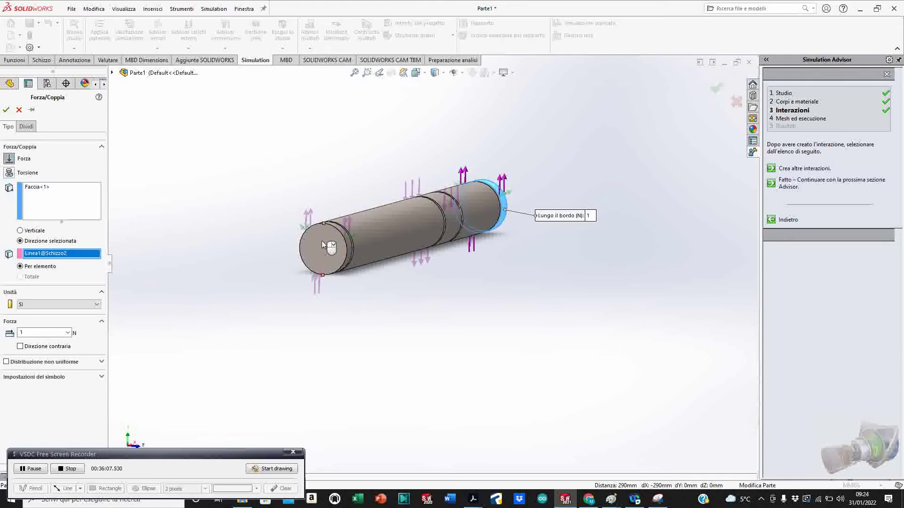
{"action": "double_click", "coordinate": [29, 335]}
{"action": "type", "text": "6666"}
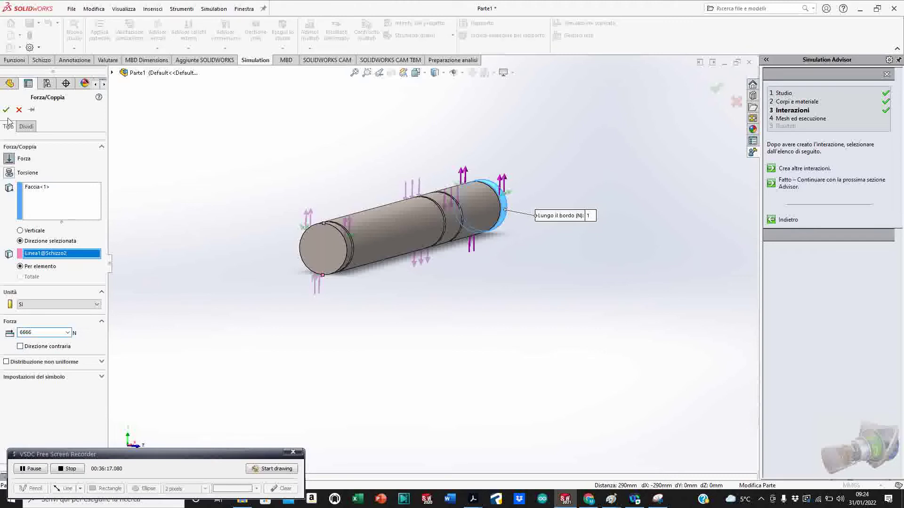
{"action": "mouse_move", "coordinate": [7, 117]}
{"action": "key", "text": "Return"}
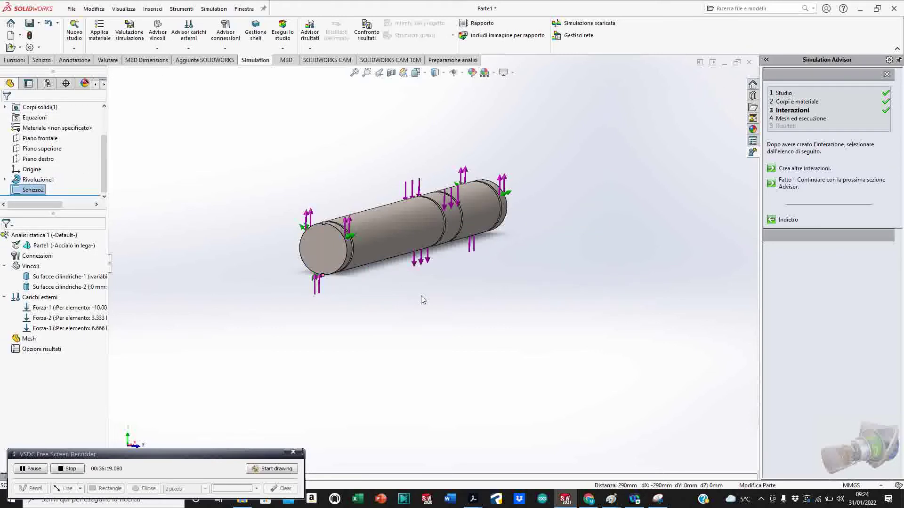
Step: Open the mesh advisor for the static study's mesh
{"action": "middle_click_drag", "start_coordinate": [494, 329], "coordinate": [430, 324]}
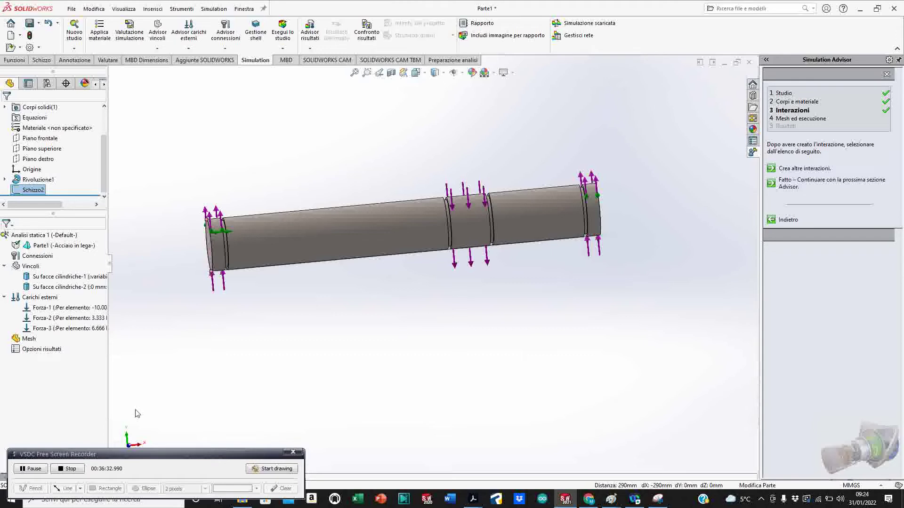
{"action": "left_click", "coordinate": [28, 339]}
{"action": "right_click", "coordinate": [27, 339]}
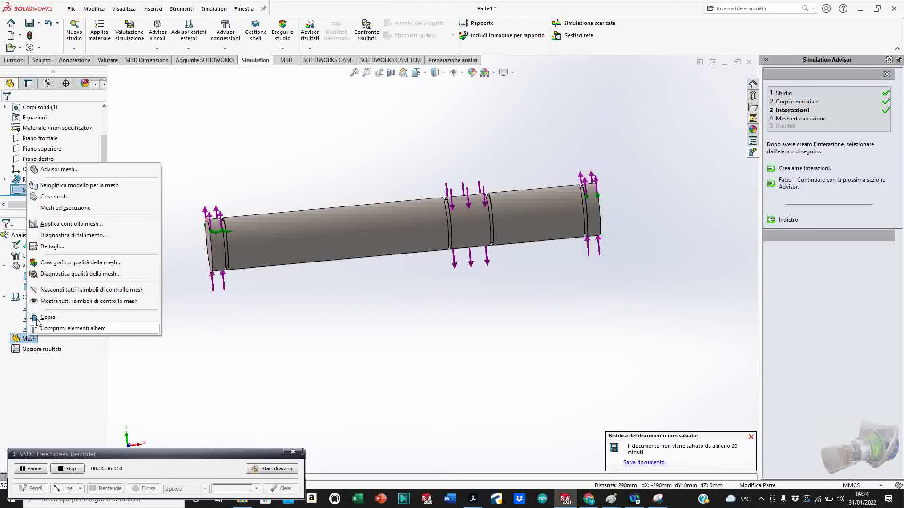
{"action": "left_click", "coordinate": [56, 171]}
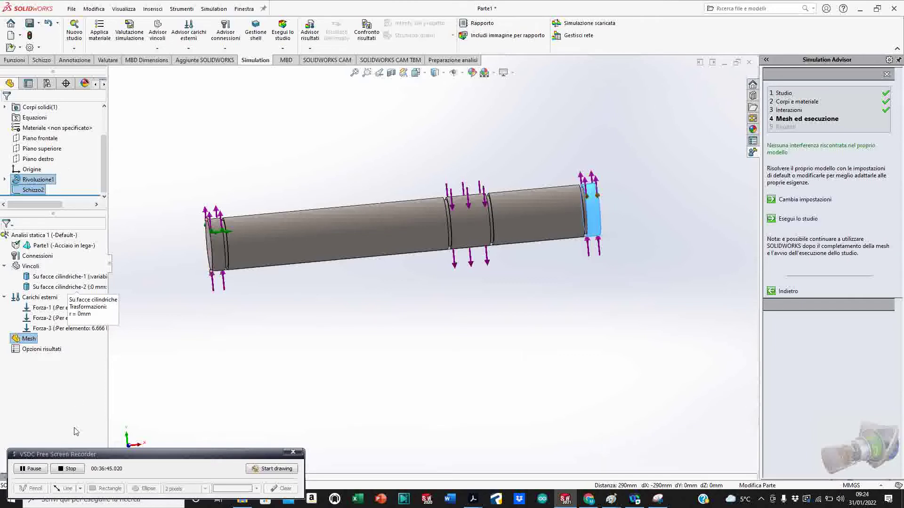
{"action": "right_click", "coordinate": [25, 339]}
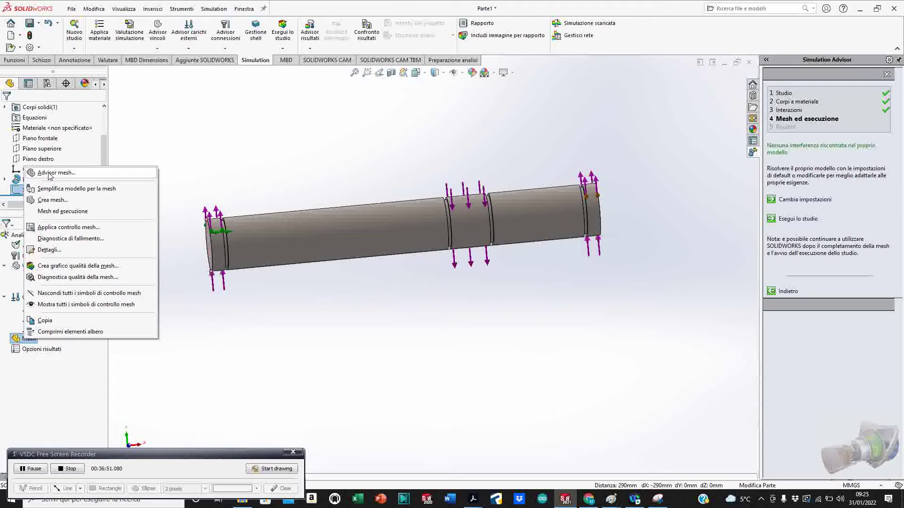
{"action": "left_click", "coordinate": [49, 174]}
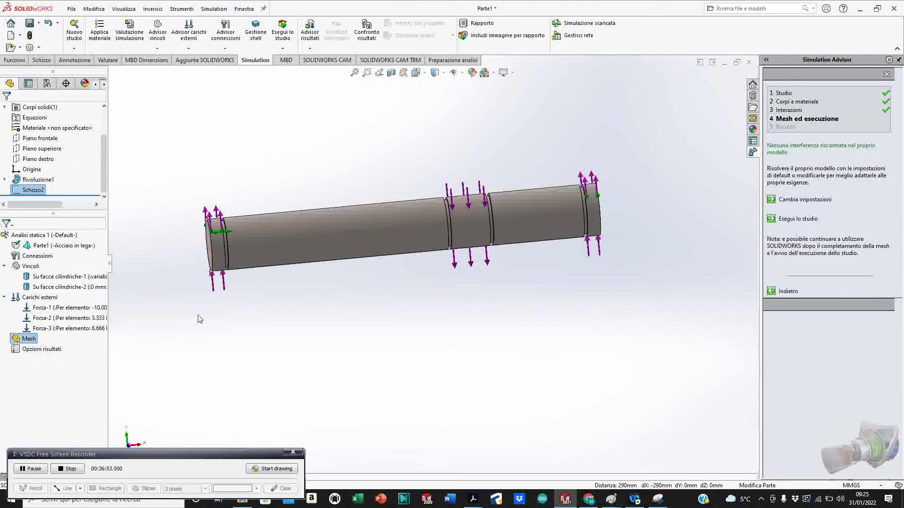
{"action": "mouse_move", "coordinate": [355, 292]}
{"action": "middle_mouse_down"}
{"action": "mouse_move", "coordinate": [339, 286]}
{"action": "mouse_move", "coordinate": [337, 295]}
{"action": "middle_mouse_up"}
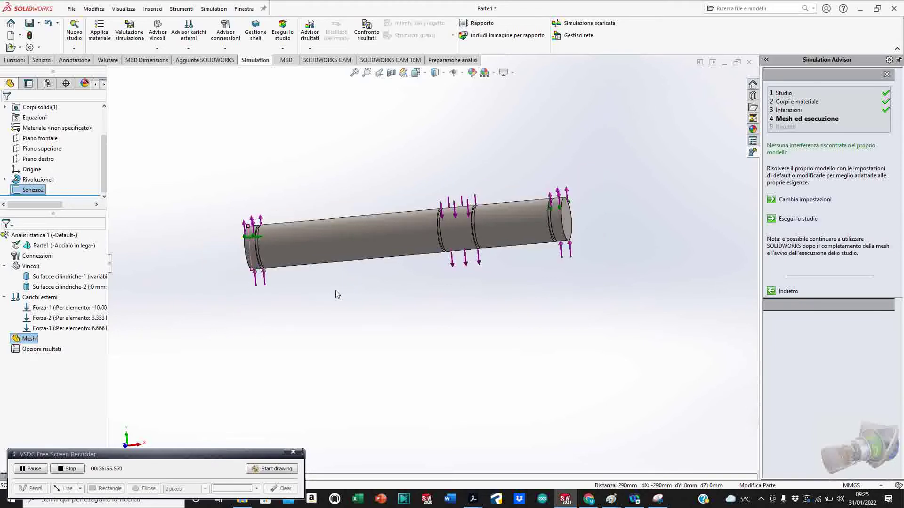
Step: Start creating the static study's mesh, review its quality specification, and enable the detailed mesh parameters
{"action": "right_click", "coordinate": [24, 341]}
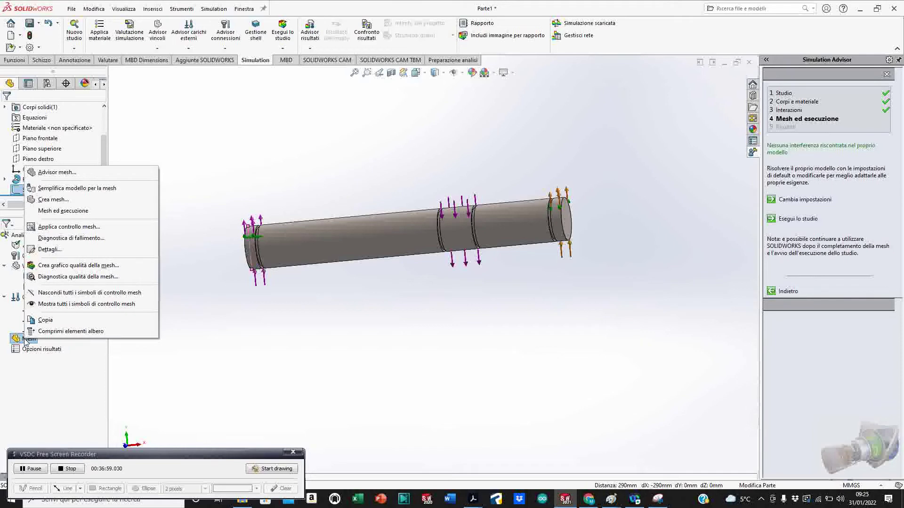
{"action": "left_click", "coordinate": [53, 199]}
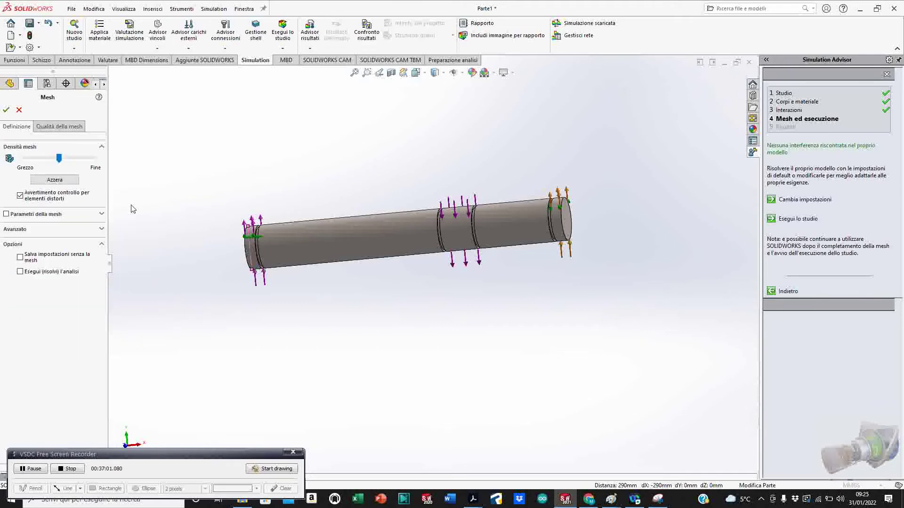
{"action": "middle_click_drag", "start_coordinate": [246, 303], "coordinate": [268, 273]}
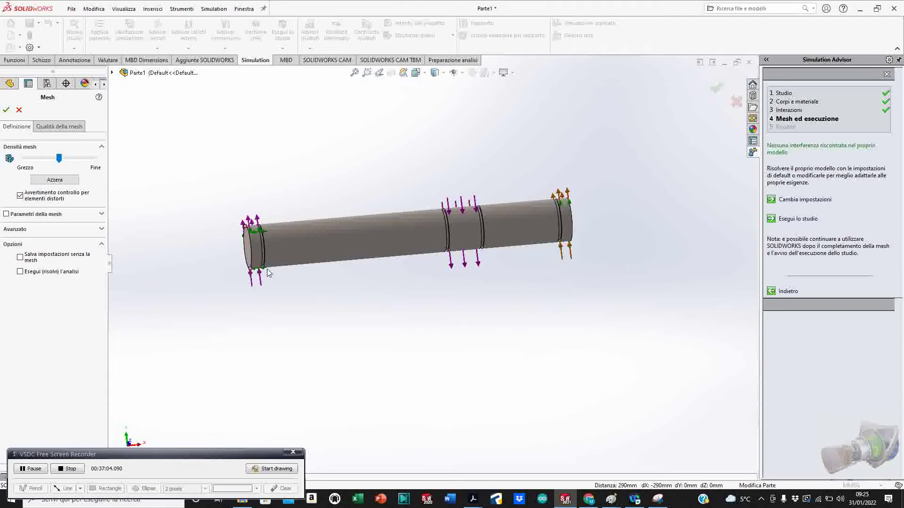
{"action": "left_click", "coordinate": [66, 127]}
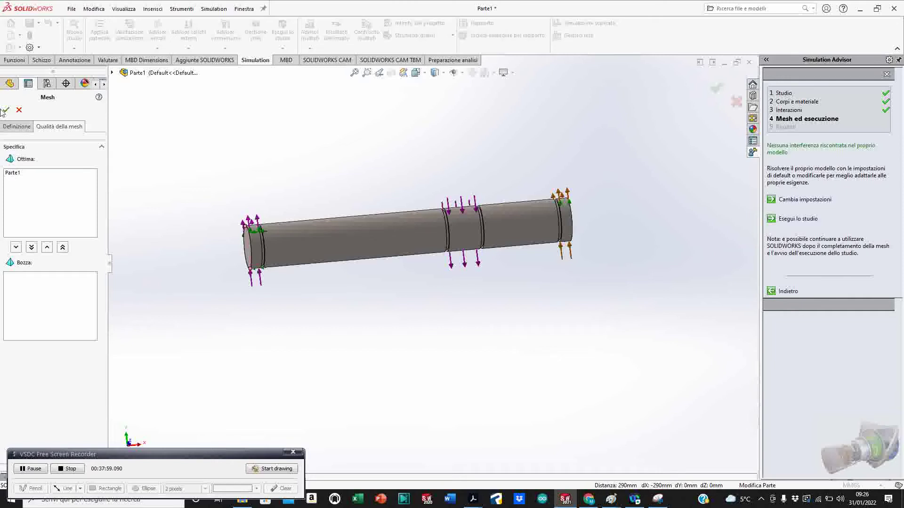
{"action": "left_click", "coordinate": [18, 127]}
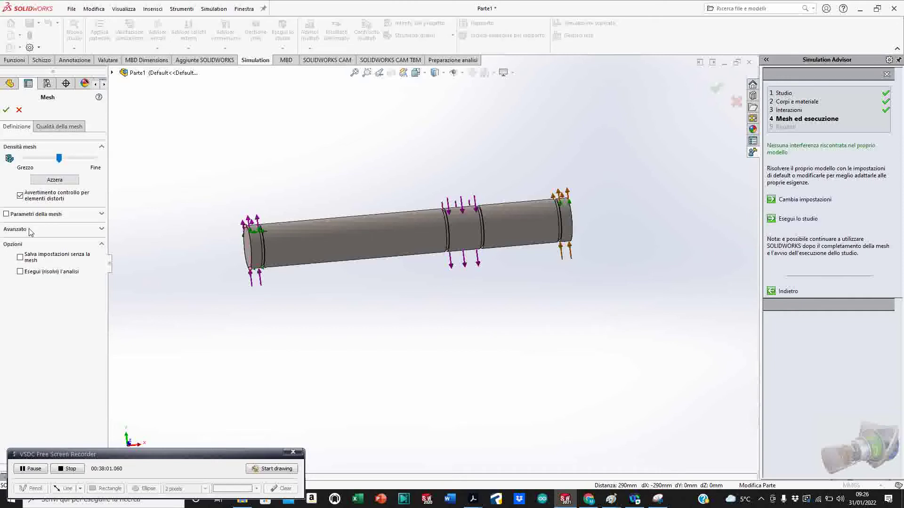
{"action": "left_click", "coordinate": [100, 216]}
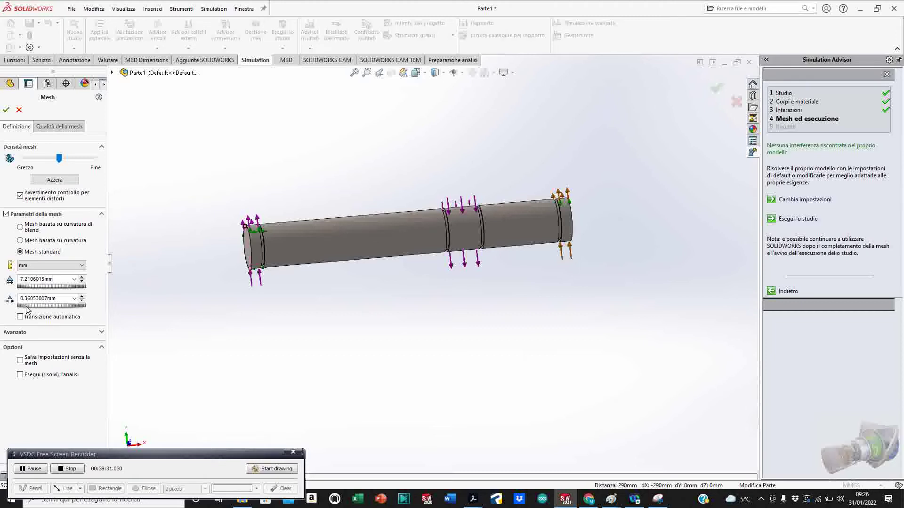
Step: Generate the shaft's standard mesh with a 7.2106015 mm element size and a 0.36053007 mm tolerance
{"action": "left_click", "coordinate": [6, 110]}
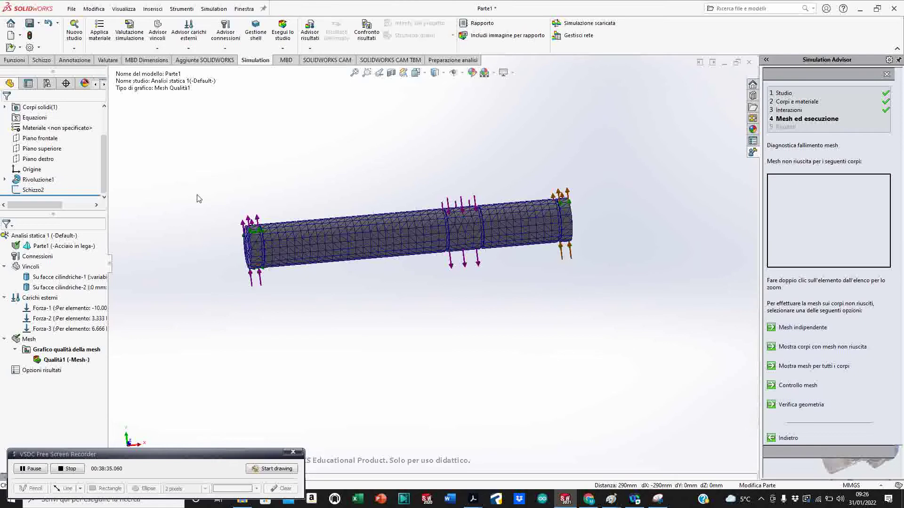
Step: Examine the mesh elements along the shaft body and around the groove near its end
{"action": "scroll", "coordinate": [348, 240], "scroll_direction": "down", "scroll_amount": 5}
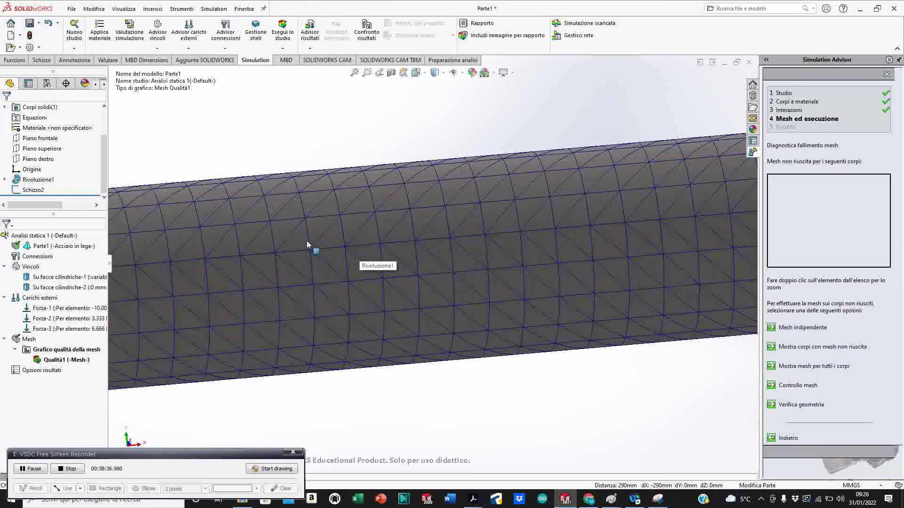
{"action": "scroll", "coordinate": [329, 272], "scroll_direction": "up", "scroll_amount": 3}
{"action": "scroll", "coordinate": [312, 264], "scroll_direction": "down", "scroll_amount": 5}
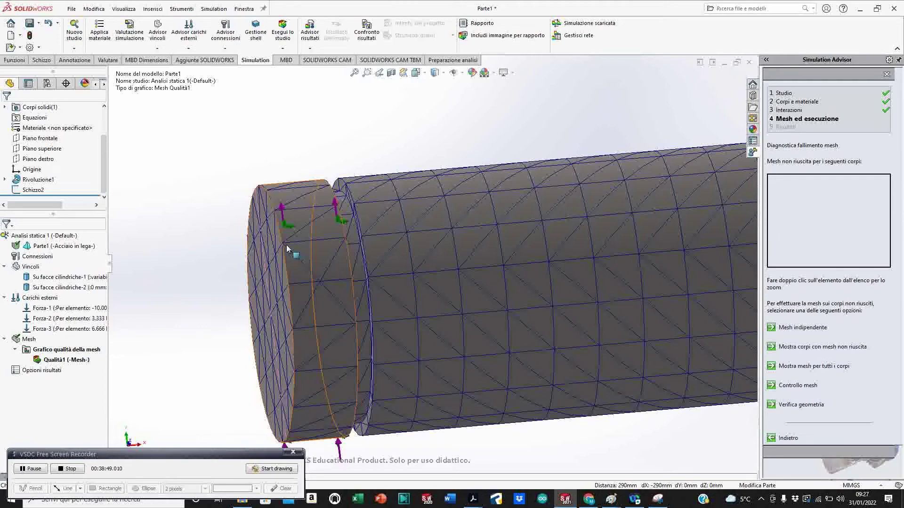
{"action": "scroll", "coordinate": [462, 270], "scroll_direction": "up", "scroll_amount": 5}
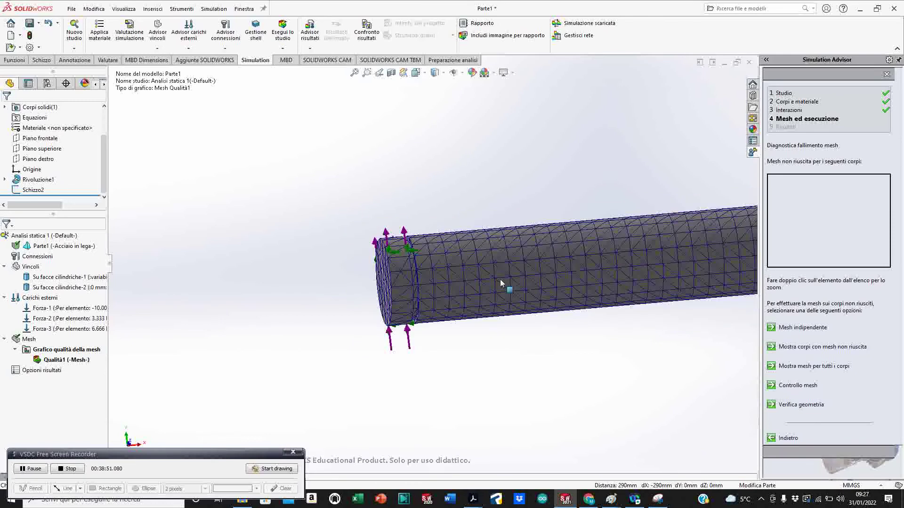
{"action": "scroll", "coordinate": [582, 281], "scroll_direction": "up", "scroll_amount": 2}
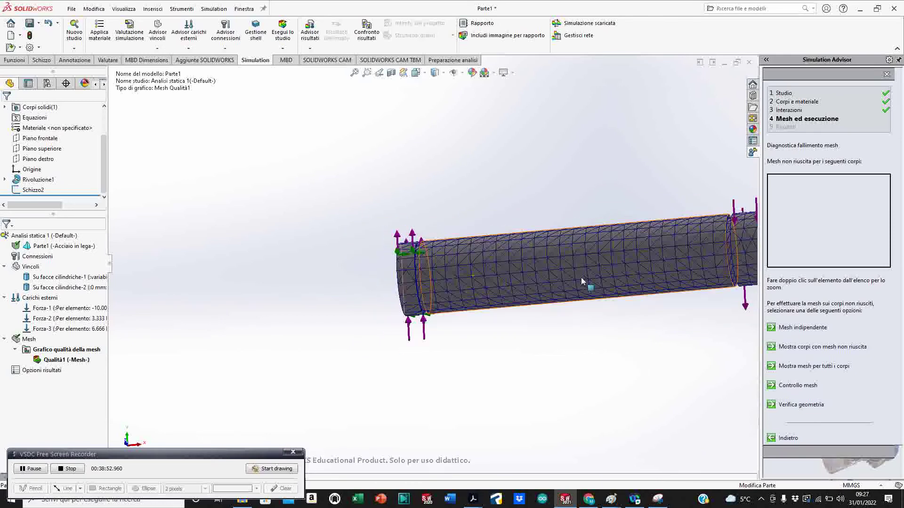
{"action": "scroll", "coordinate": [607, 281], "scroll_direction": "up", "scroll_amount": 2}
{"action": "scroll", "coordinate": [329, 264], "scroll_direction": "down", "scroll_amount": 3}
{"action": "scroll", "coordinate": [246, 246], "scroll_direction": "up", "scroll_amount": 3}
{"action": "scroll", "coordinate": [352, 256], "scroll_direction": "down", "scroll_amount": 2}
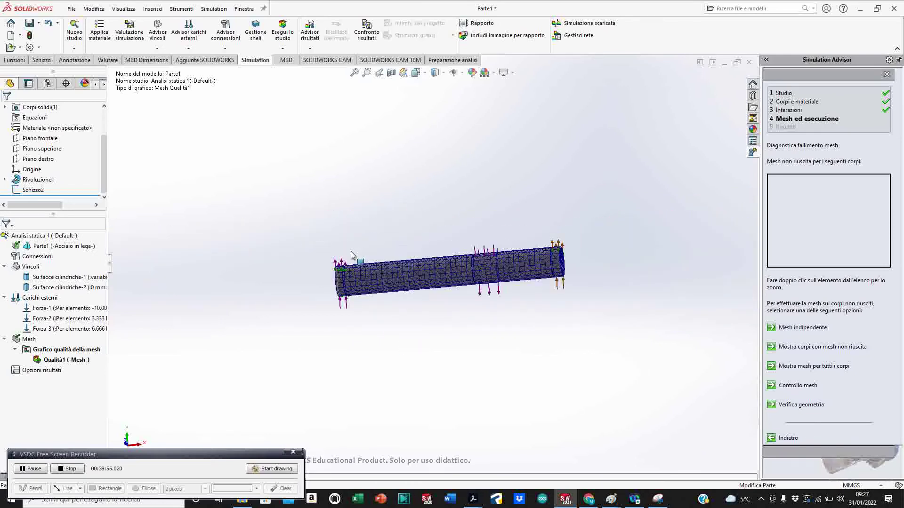
{"action": "scroll", "coordinate": [485, 265], "scroll_direction": "down", "scroll_amount": 1}
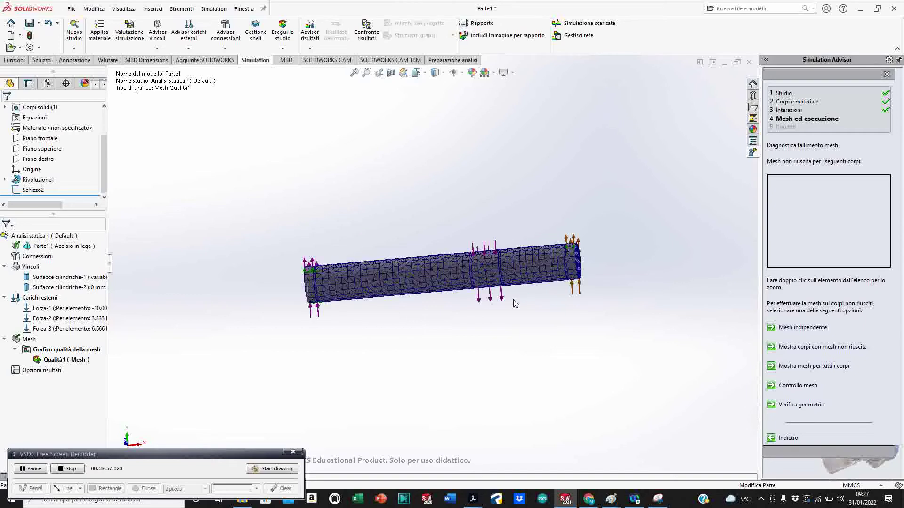
{"action": "scroll", "coordinate": [515, 304], "scroll_direction": "down", "scroll_amount": 1}
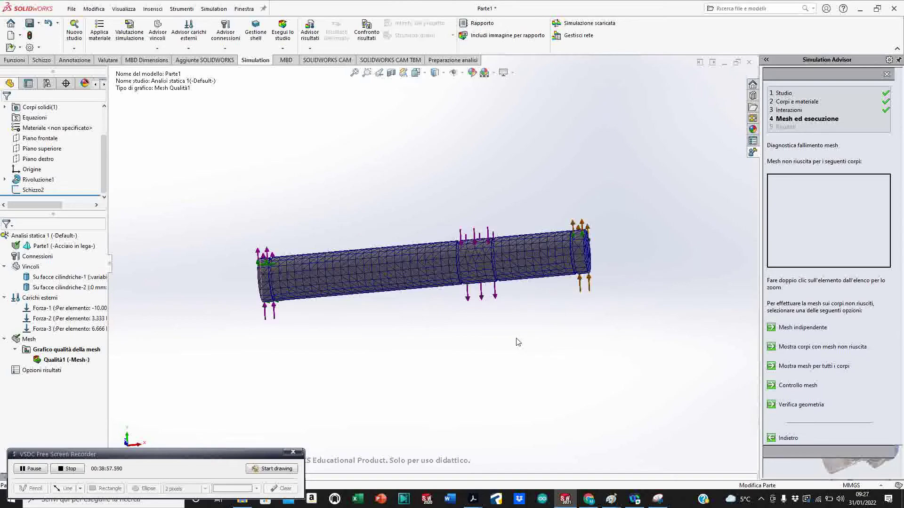
{"action": "left_click", "coordinate": [262, 266]}
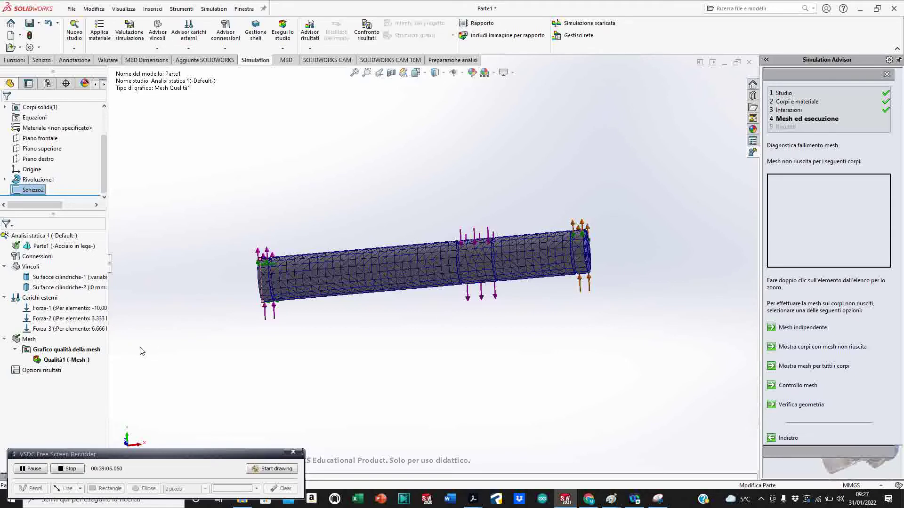
Step: Run the static study, declining the large displacement option
{"action": "left_click", "coordinate": [280, 49]}
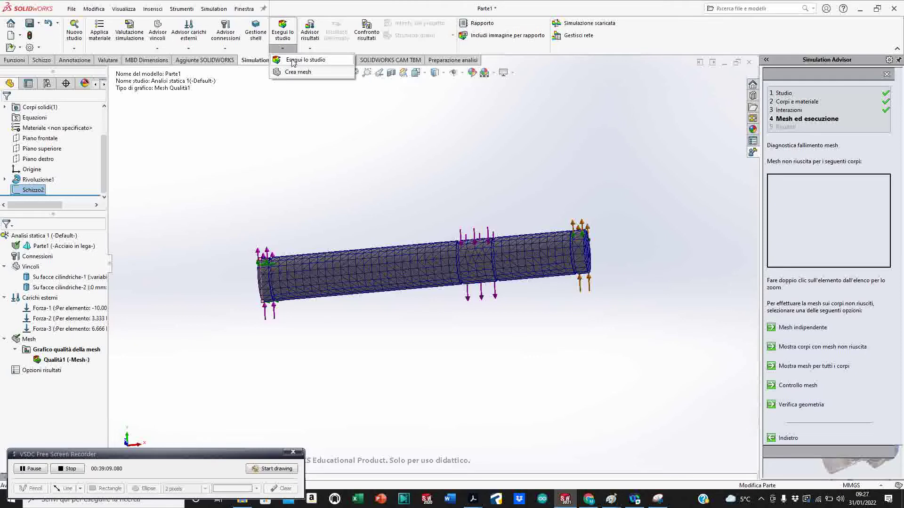
{"action": "left_click", "coordinate": [293, 61]}
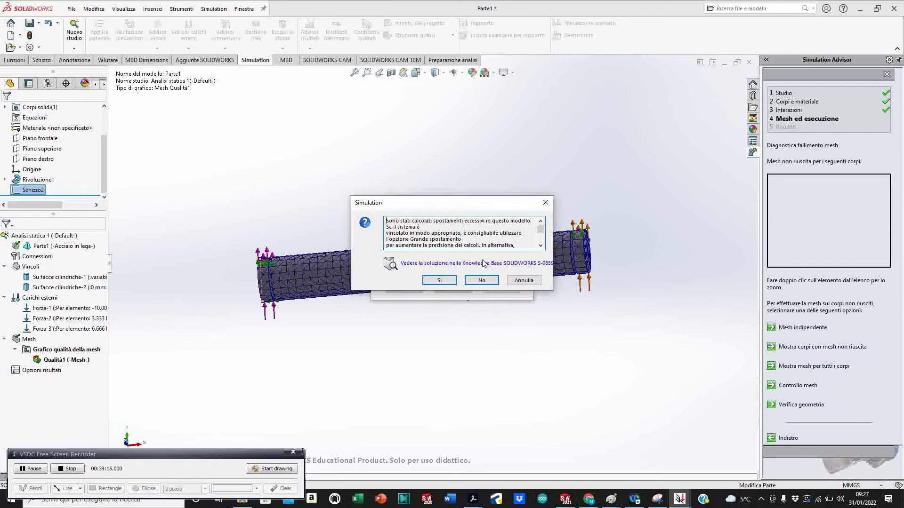
{"action": "left_click", "coordinate": [483, 281]}
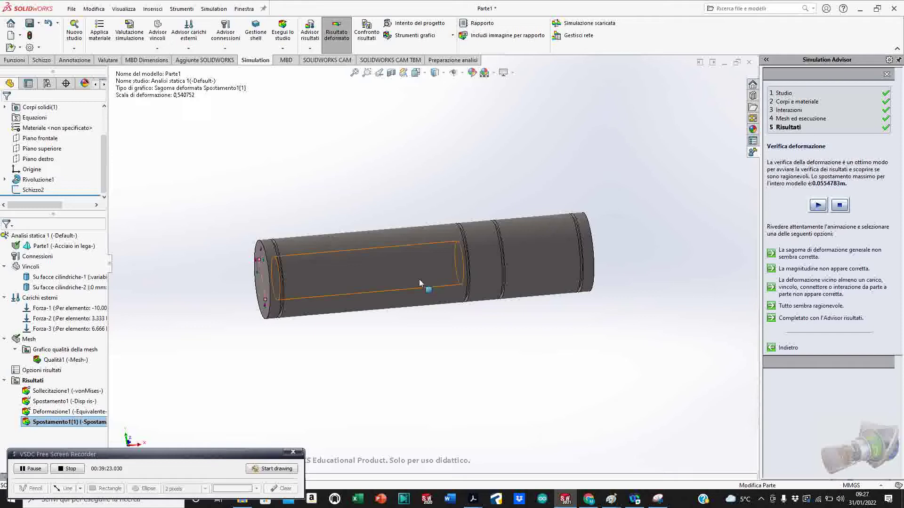
{"action": "left_click", "coordinate": [89, 11]}
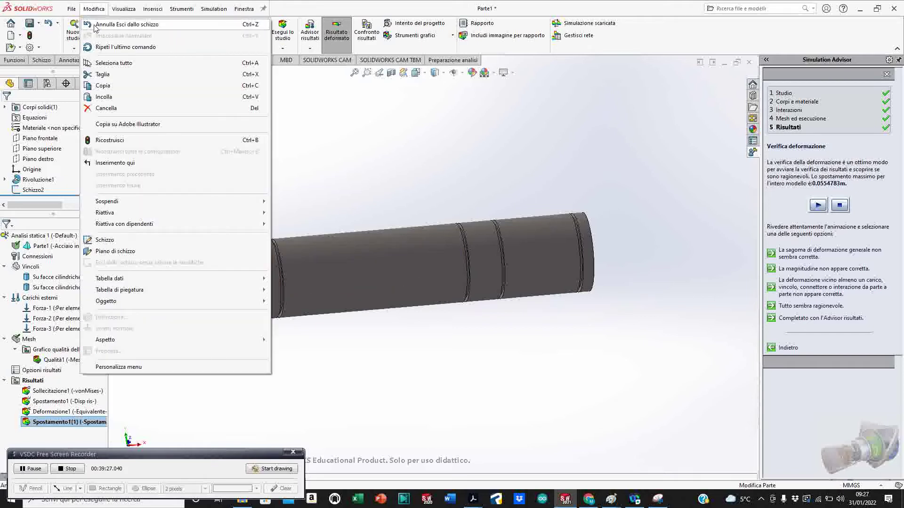
{"action": "left_click", "coordinate": [96, 29]}
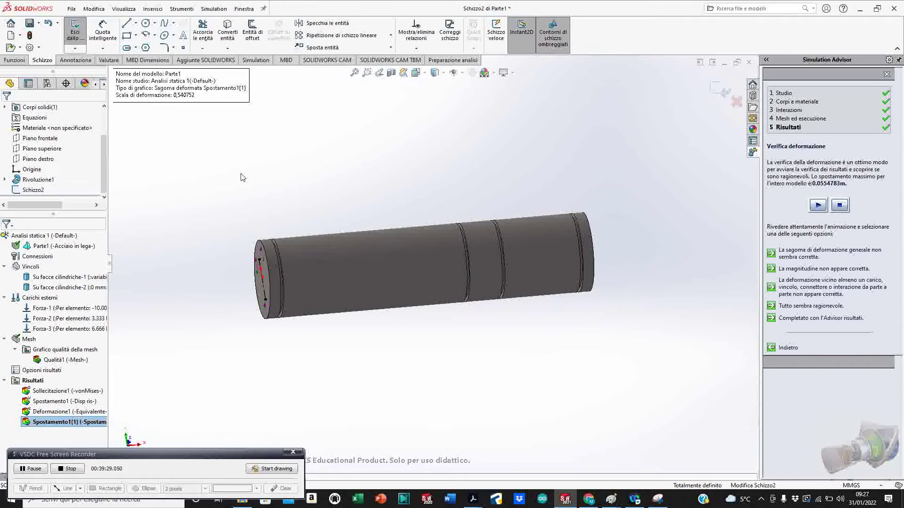
{"action": "scroll", "coordinate": [313, 273], "scroll_direction": "up", "scroll_amount": 1}
{"action": "middle_click_drag", "start_coordinate": [309, 278], "coordinate": [486, 273]}
{"action": "key", "text": "f"}
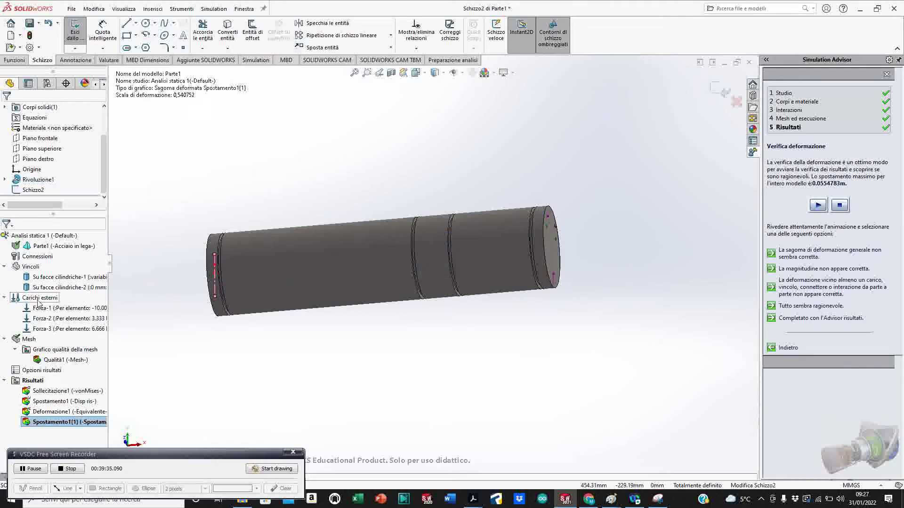
{"action": "left_click", "coordinate": [39, 300]}
{"action": "double_click", "coordinate": [39, 299]}
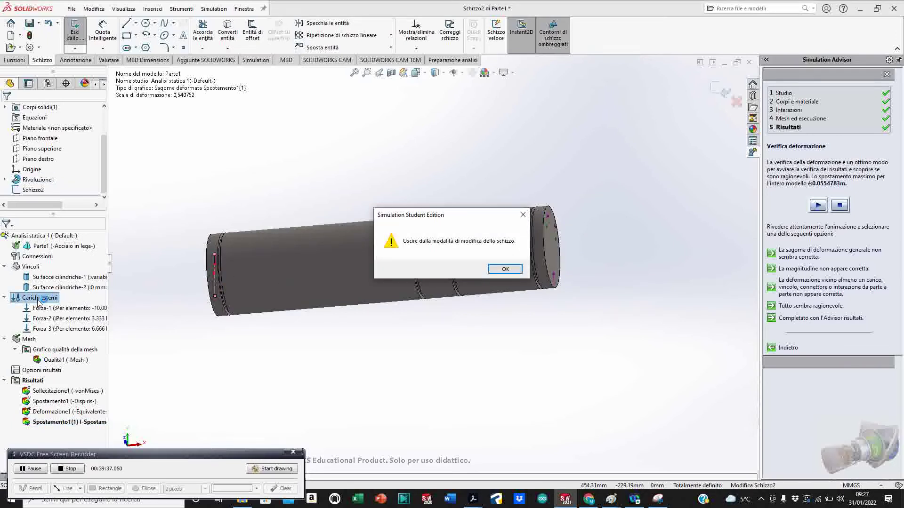
{"action": "left_click", "coordinate": [493, 273]}
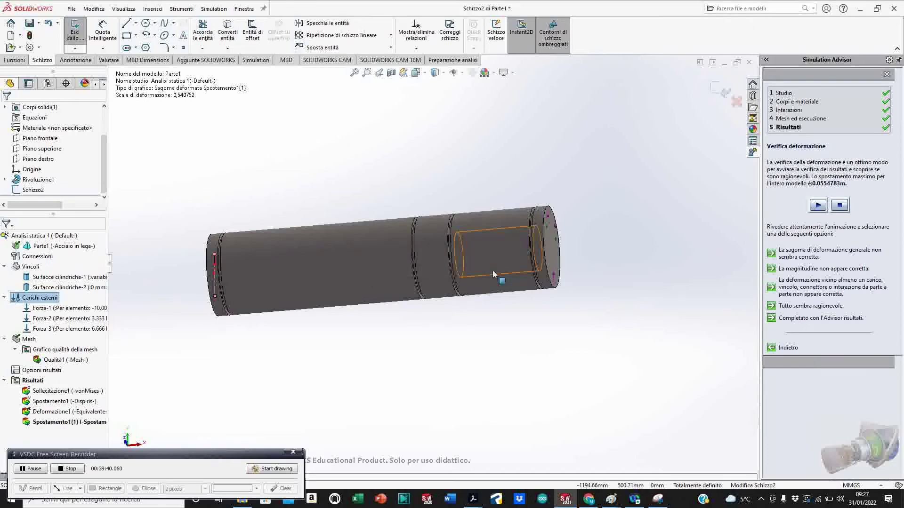
{"action": "left_click", "coordinate": [77, 36]}
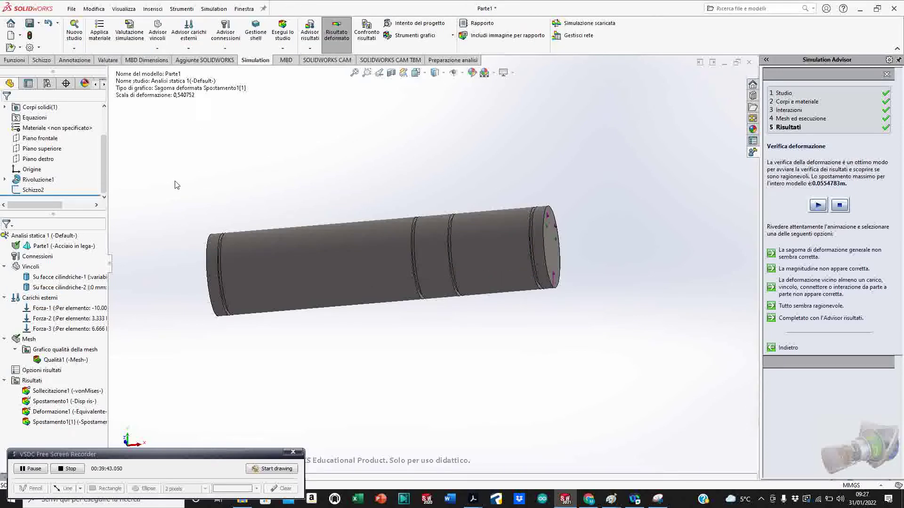
Step: Apply a 100 N·m torque to the flat end face of the shaft, using the adjacent cylindrical face as its axis reference
{"action": "middle_click_drag", "start_coordinate": [230, 236], "coordinate": [272, 215]}
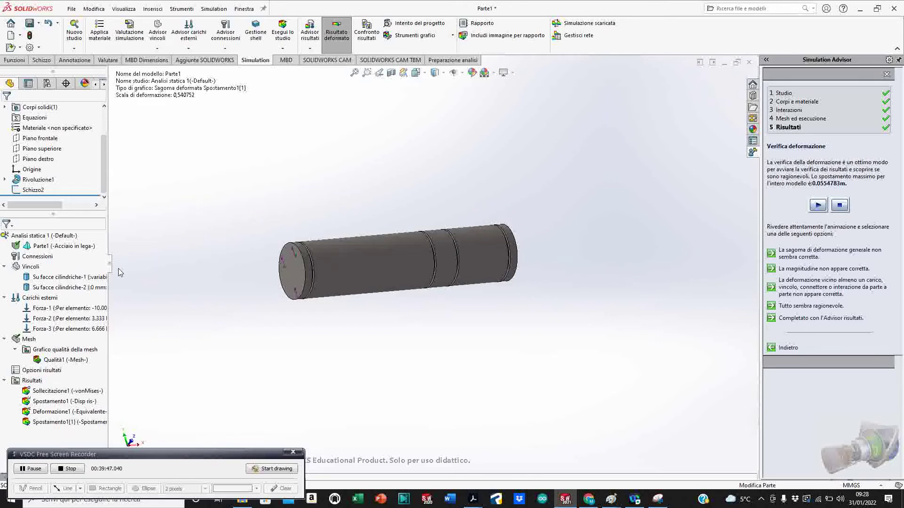
{"action": "right_click", "coordinate": [47, 299]}
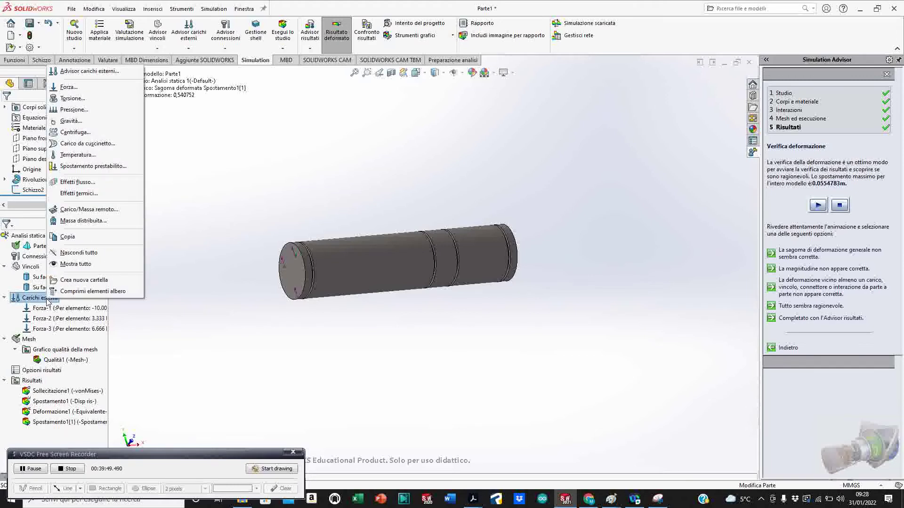
{"action": "left_click", "coordinate": [66, 100]}
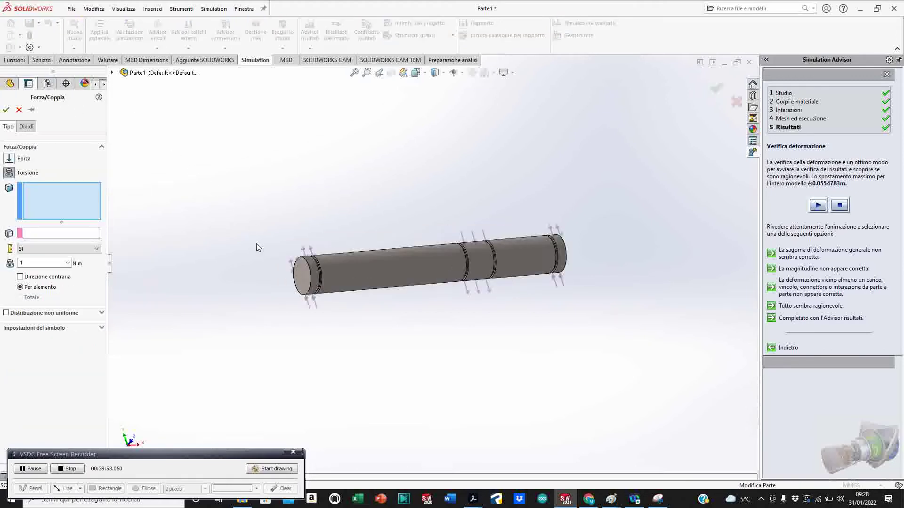
{"action": "scroll", "coordinate": [332, 280], "scroll_direction": "down", "scroll_amount": 5}
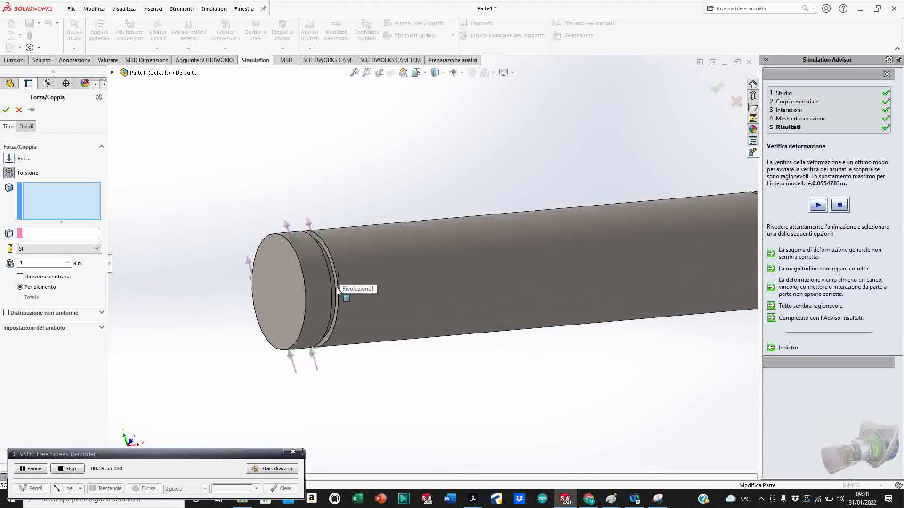
{"action": "scroll", "coordinate": [333, 289], "scroll_direction": "down", "scroll_amount": 3}
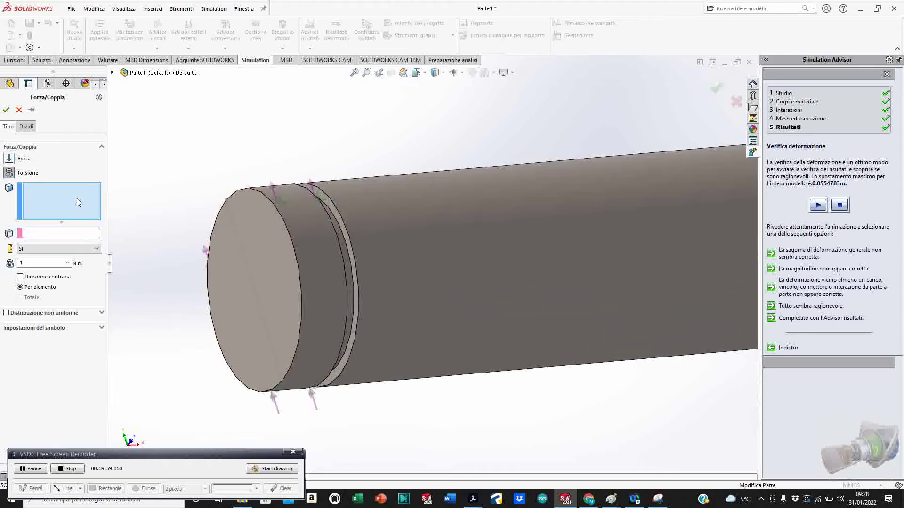
{"action": "left_click", "coordinate": [275, 256]}
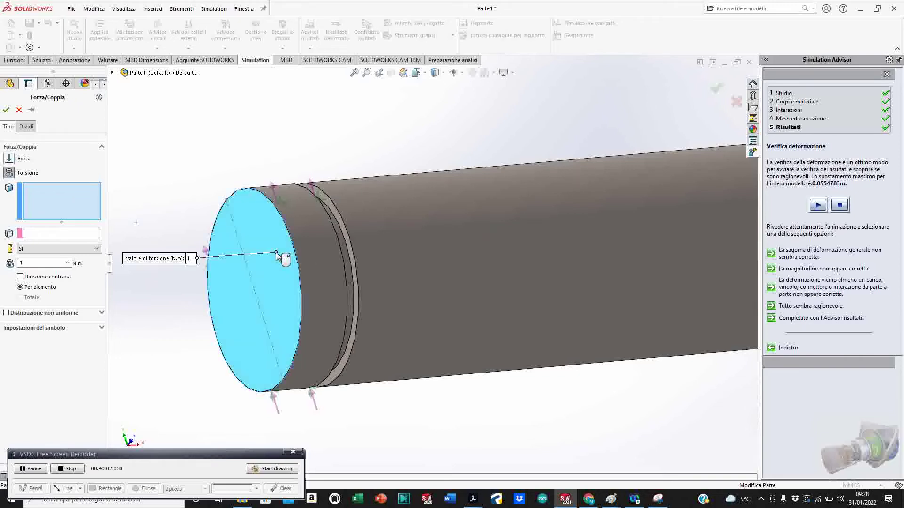
{"action": "left_click", "coordinate": [57, 235]}
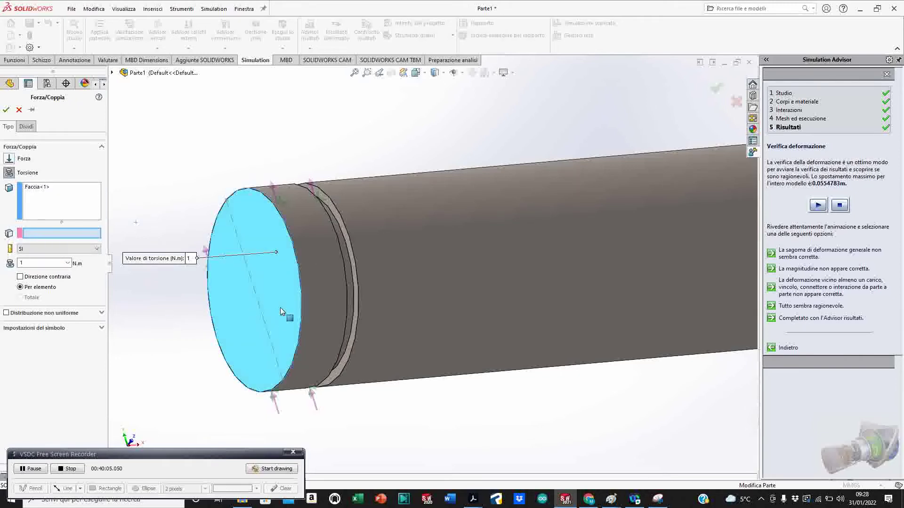
{"action": "left_click", "coordinate": [320, 308]}
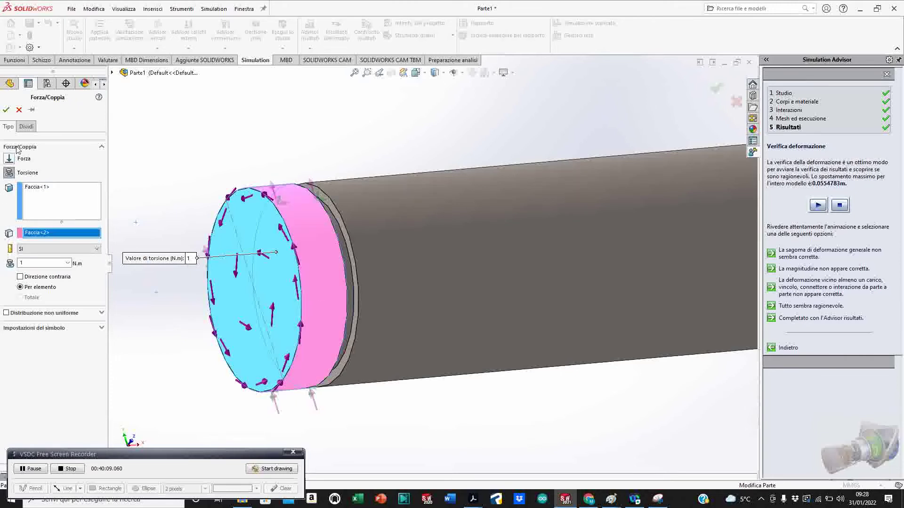
{"action": "double_click", "coordinate": [30, 263]}
{"action": "type", "text": "100"}
{"action": "left_click", "coordinate": [6, 112]}
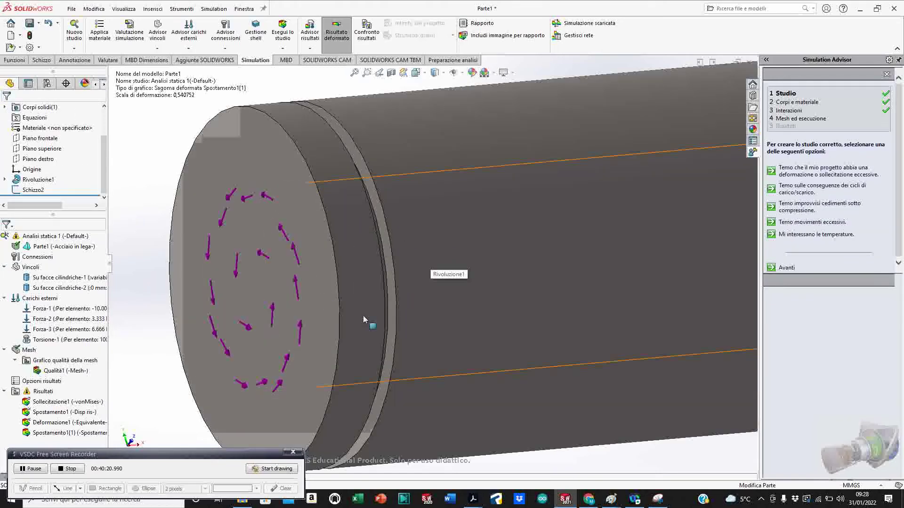
{"action": "scroll", "coordinate": [602, 311], "scroll_direction": "up", "scroll_amount": 5}
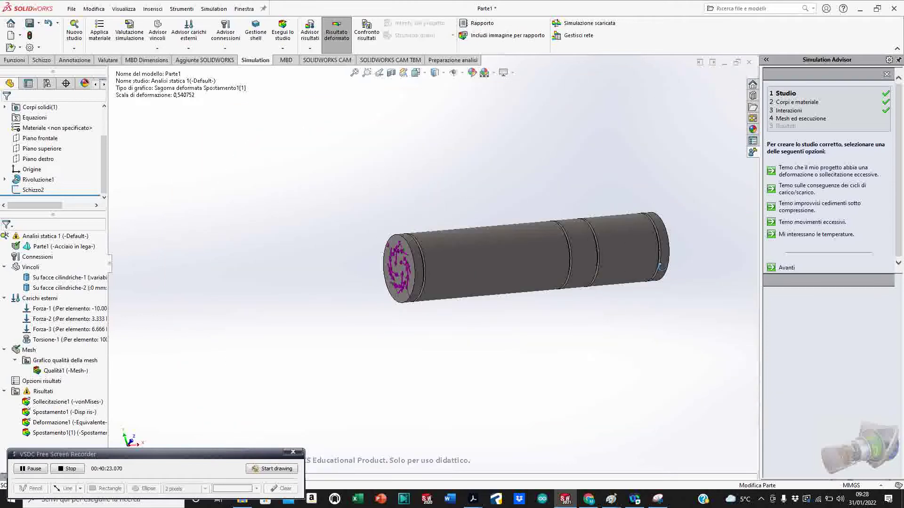
{"action": "middle_click_drag", "start_coordinate": [661, 266], "coordinate": [541, 268]}
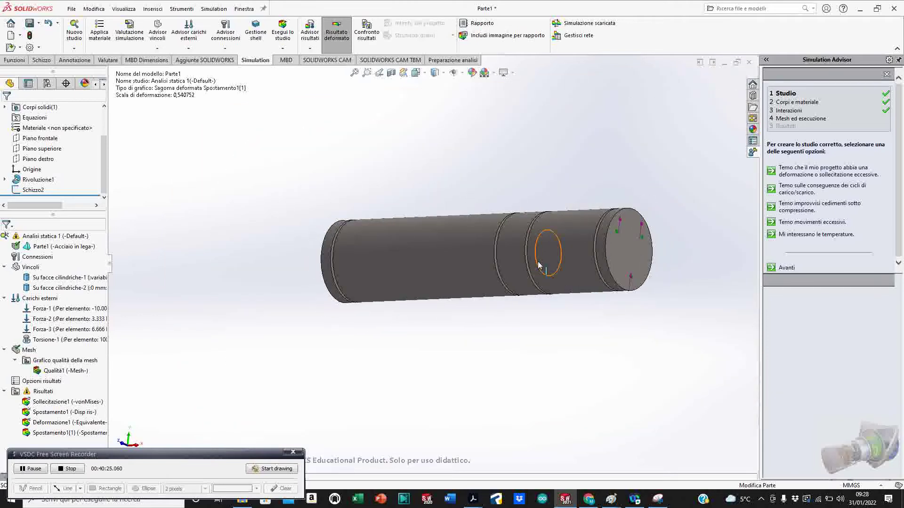
{"action": "scroll", "coordinate": [539, 266], "scroll_direction": "down", "scroll_amount": 2}
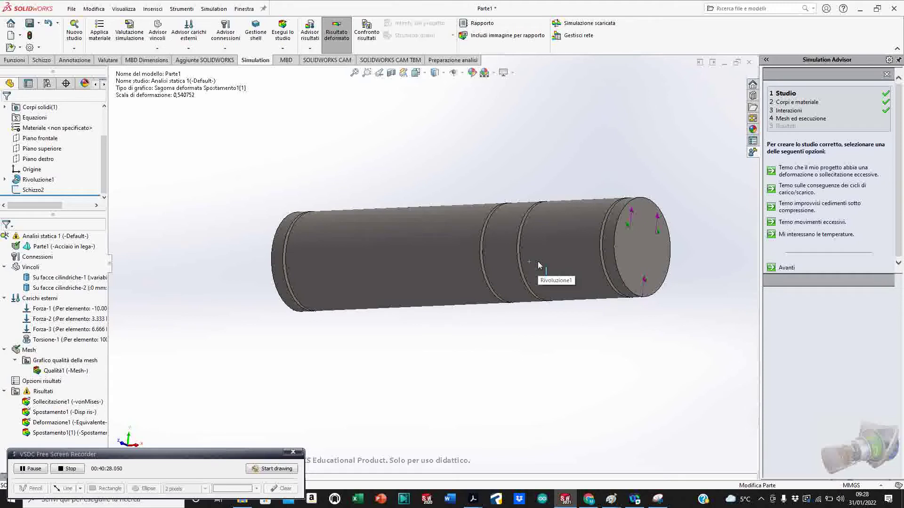
{"action": "left_click", "coordinate": [31, 469]}
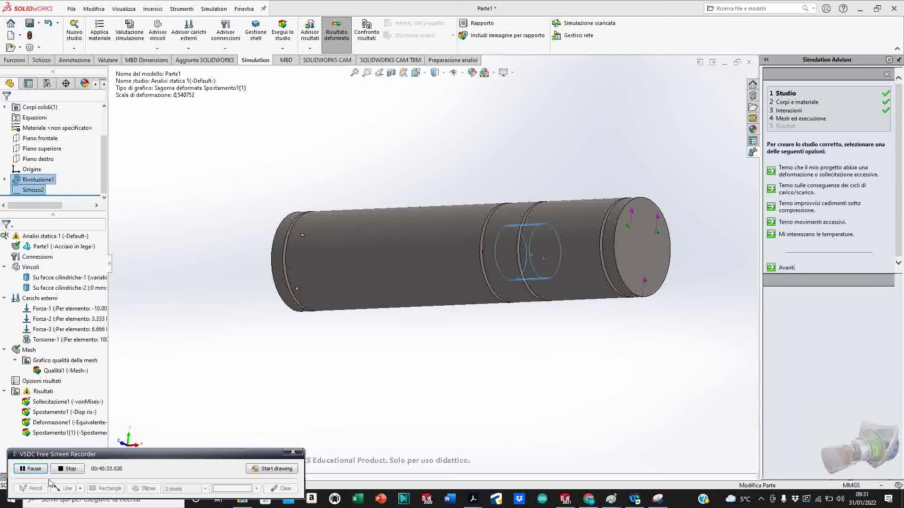
{"action": "left_click", "coordinate": [30, 469]}
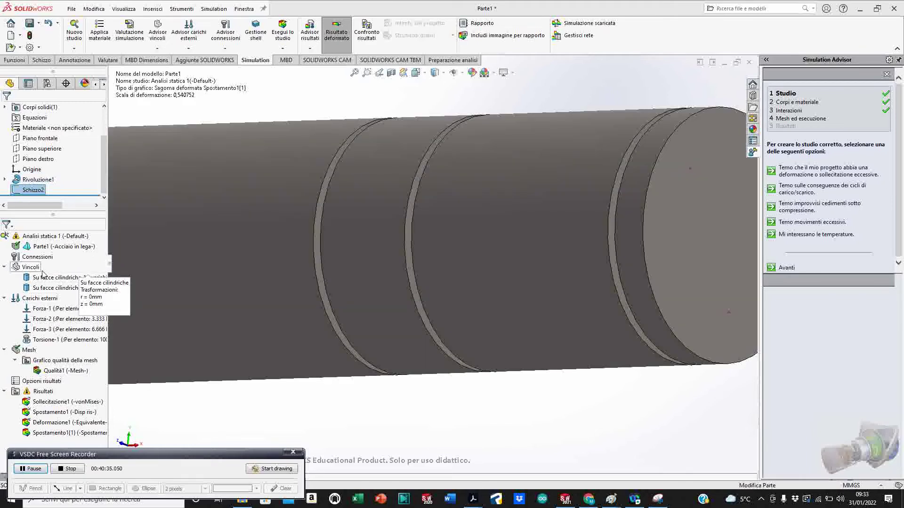
Step: Add a reversed torque to the side face of the shaft's middle groove, using the adjacent cylindrical face as its axis reference
{"action": "right_click", "coordinate": [41, 299]}
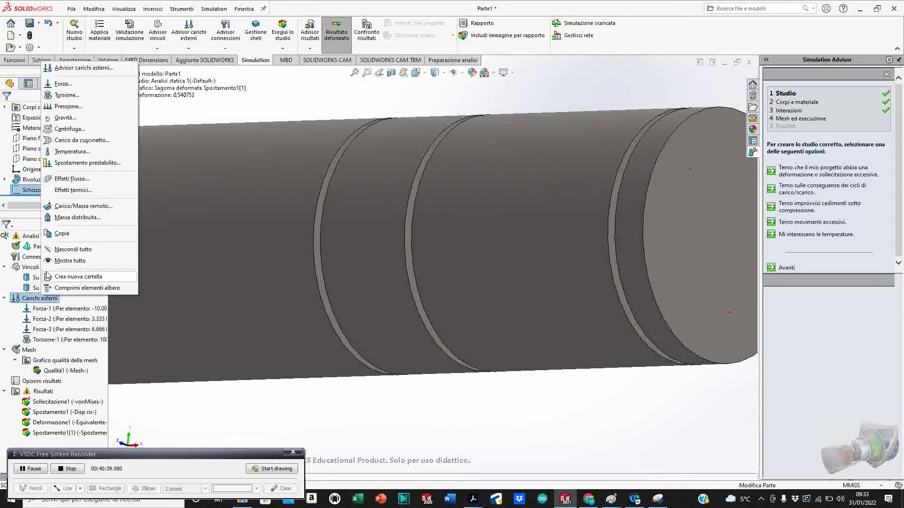
{"action": "left_click", "coordinate": [66, 95]}
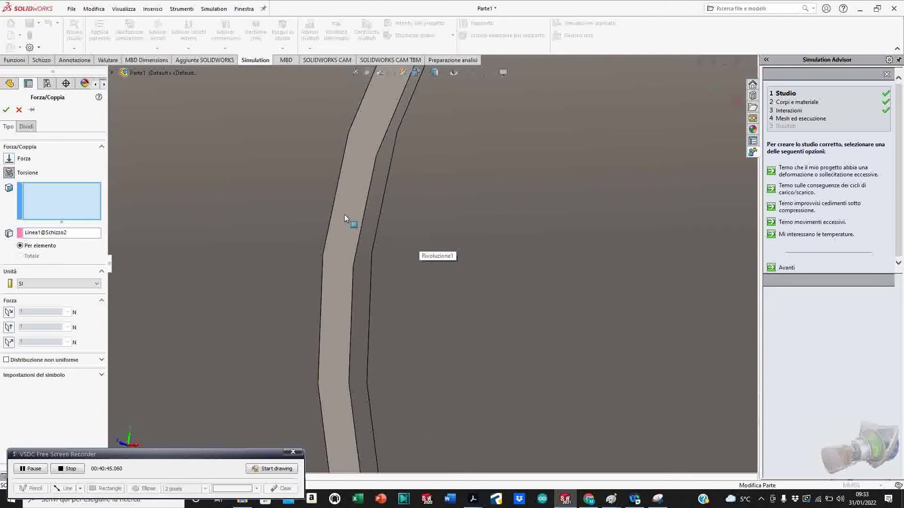
{"action": "left_click", "coordinate": [344, 214]}
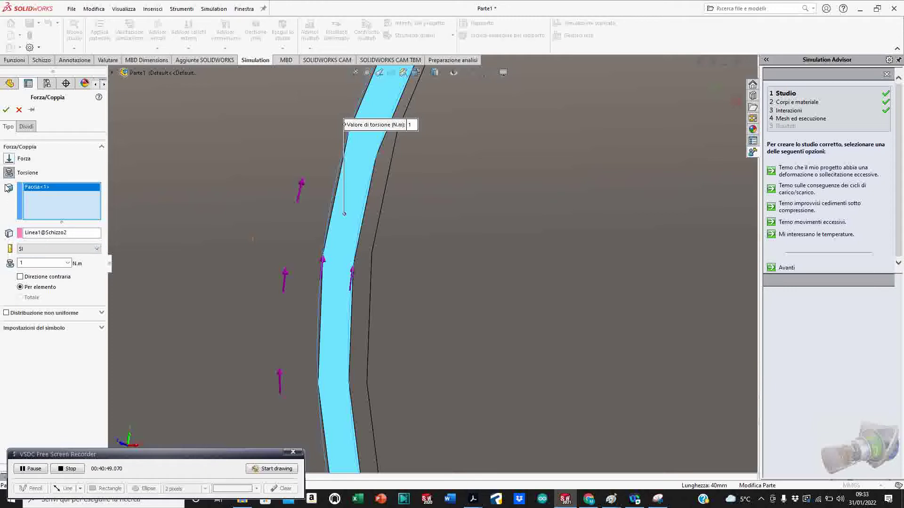
{"action": "left_click", "coordinate": [42, 234]}
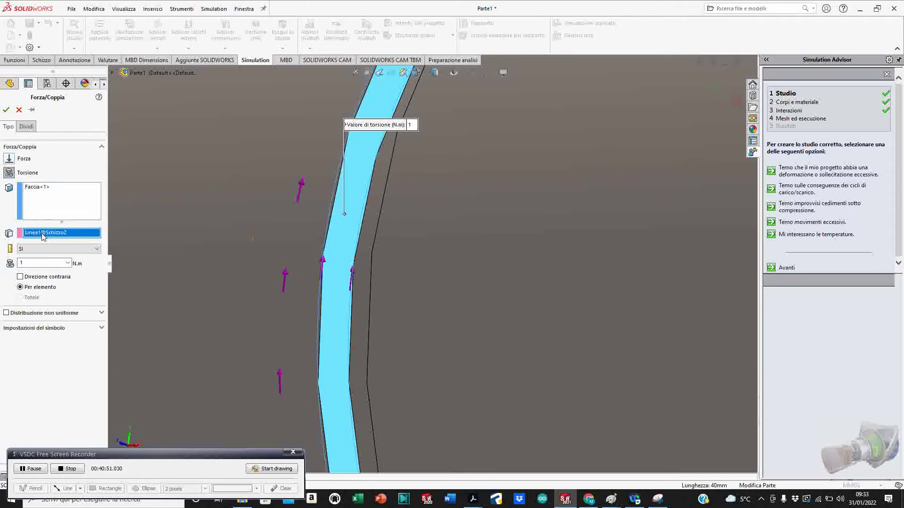
{"action": "left_click", "coordinate": [271, 234]}
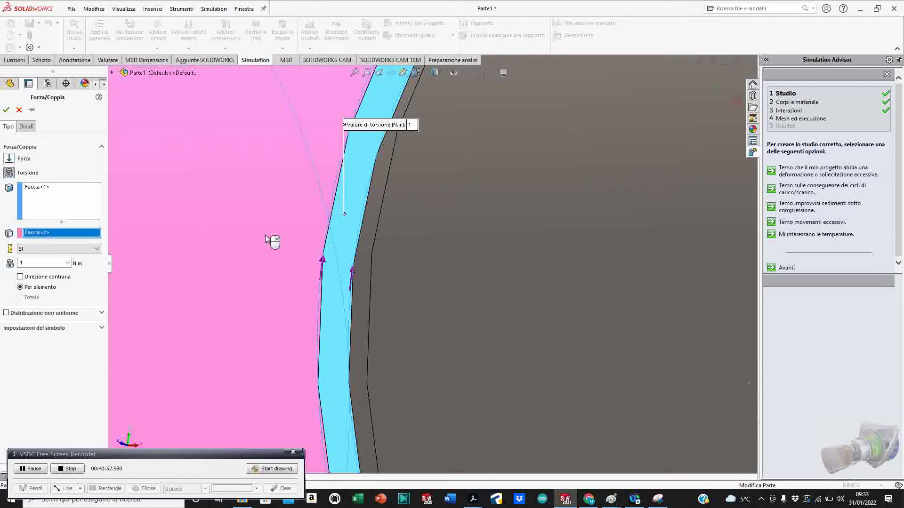
{"action": "scroll", "coordinate": [155, 288], "scroll_direction": "up", "scroll_amount": 5}
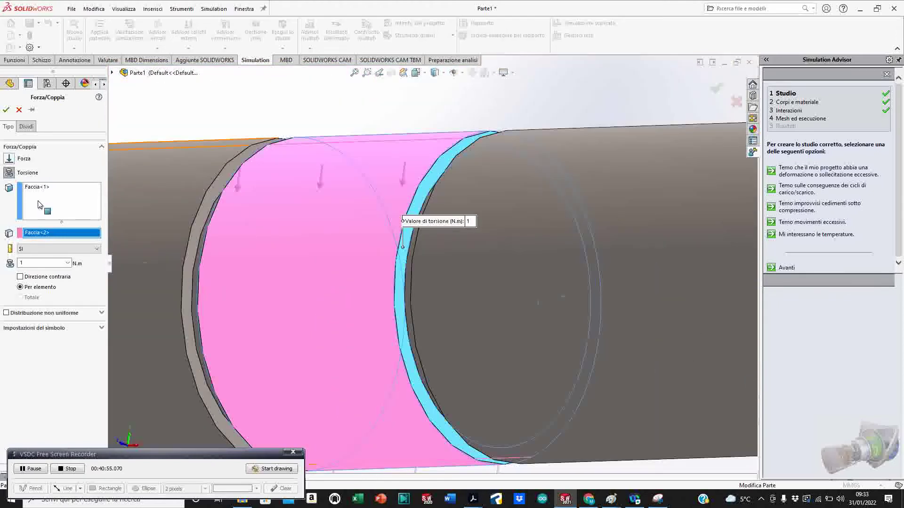
{"action": "scroll", "coordinate": [296, 330], "scroll_direction": "up", "scroll_amount": 5}
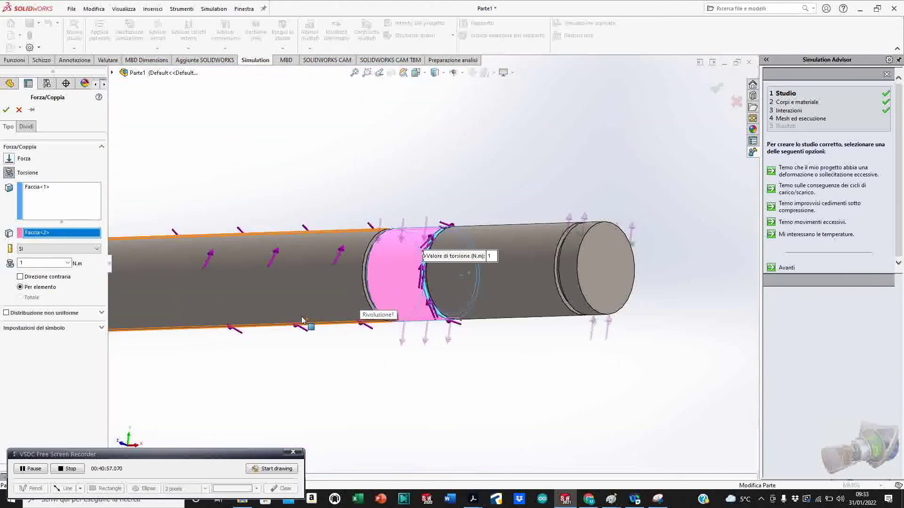
{"action": "middle_click_drag", "start_coordinate": [297, 330], "coordinate": [426, 308]}
{"action": "scroll", "coordinate": [438, 322], "scroll_direction": "down", "scroll_amount": 5}
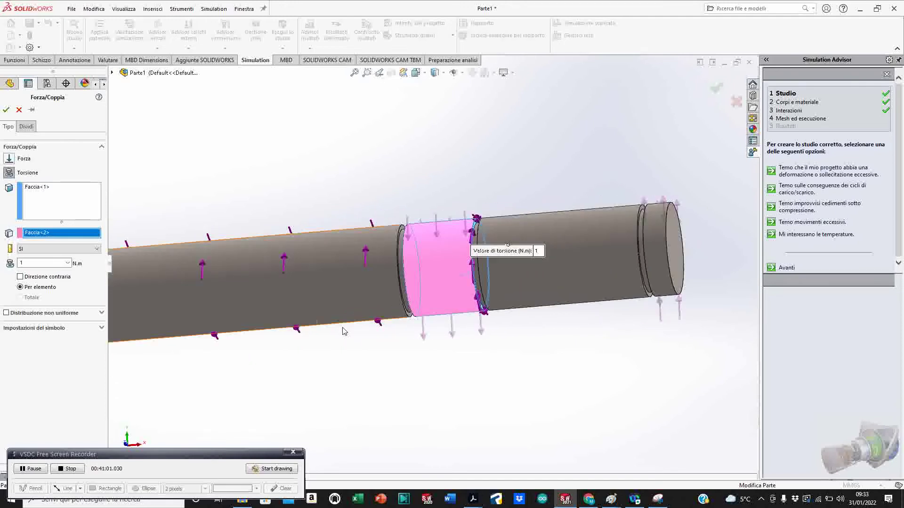
{"action": "left_click", "coordinate": [21, 277]}
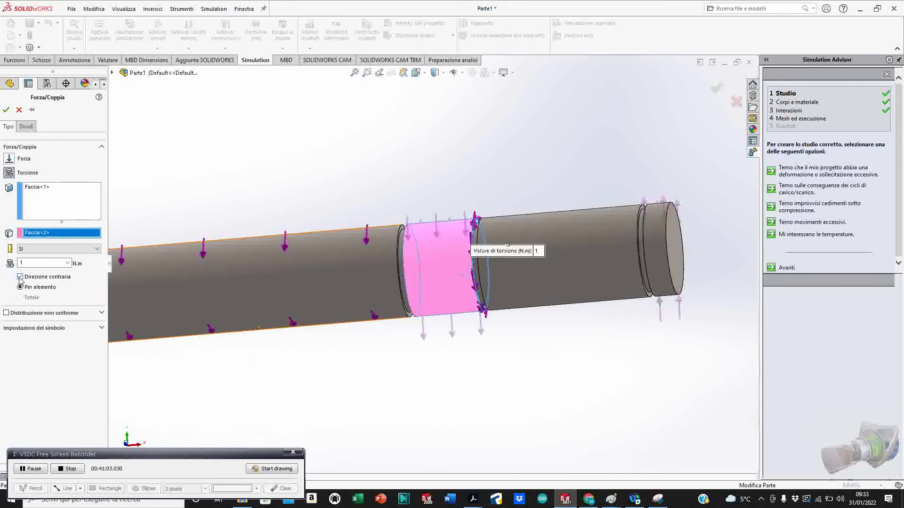
{"action": "left_click", "coordinate": [6, 110]}
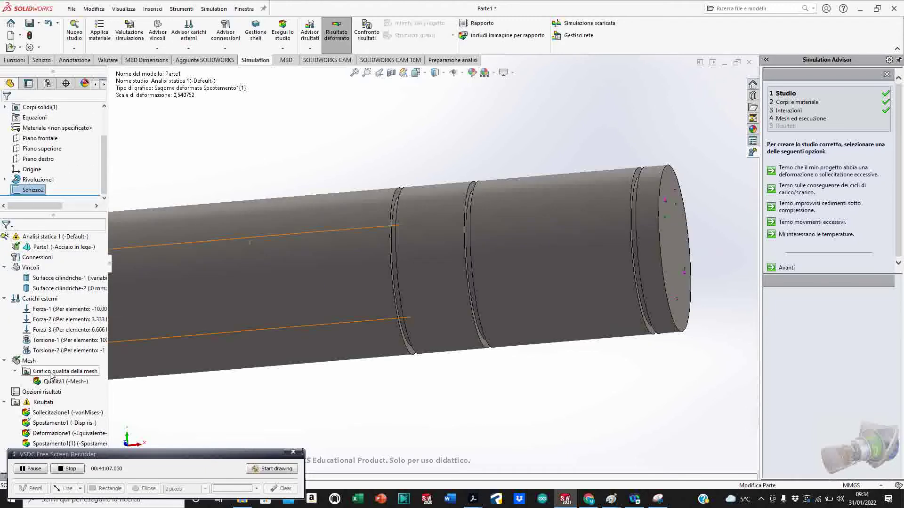
Step: Set the value of the groove face's torque load to 100 N·m
{"action": "right_click", "coordinate": [40, 351]}
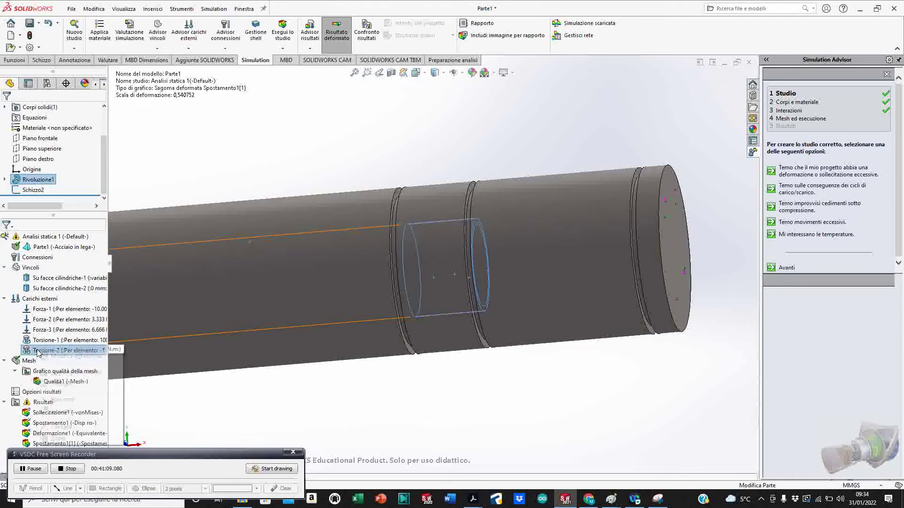
{"action": "left_click", "coordinate": [51, 355]}
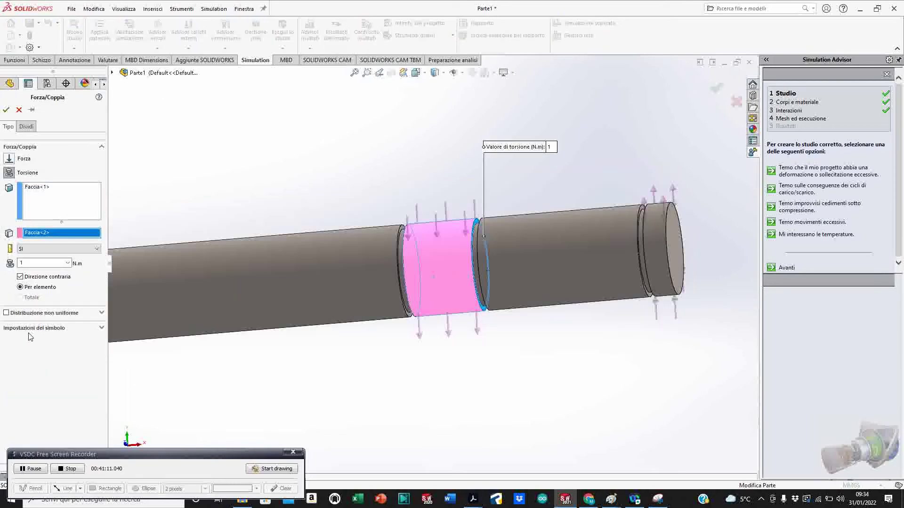
{"action": "left_click", "coordinate": [40, 263]}
{"action": "type", "text": "00"}
{"action": "left_click", "coordinate": [6, 109]}
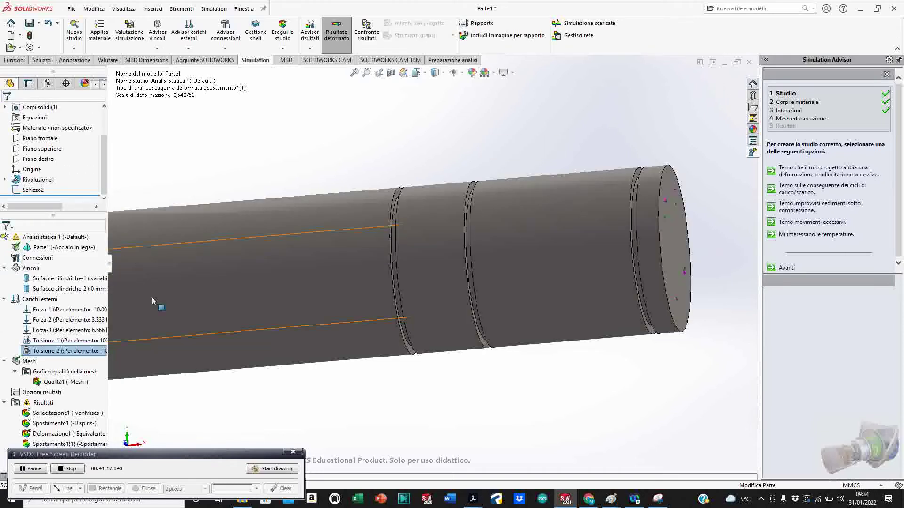
Step: Try to run the static study with the large displacement option accepted
{"action": "key", "text": "f"}
{"action": "middle_click_drag", "start_coordinate": [184, 305], "coordinate": [211, 276]}
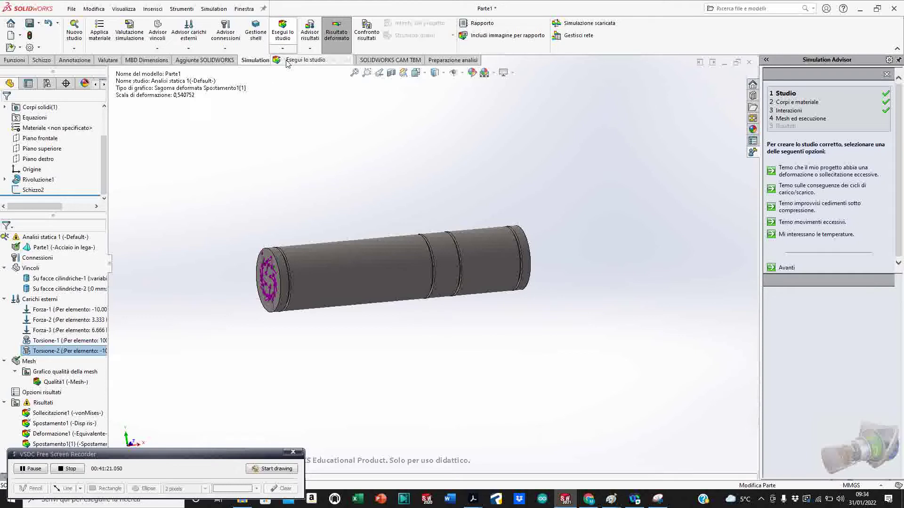
{"action": "left_click", "coordinate": [284, 36]}
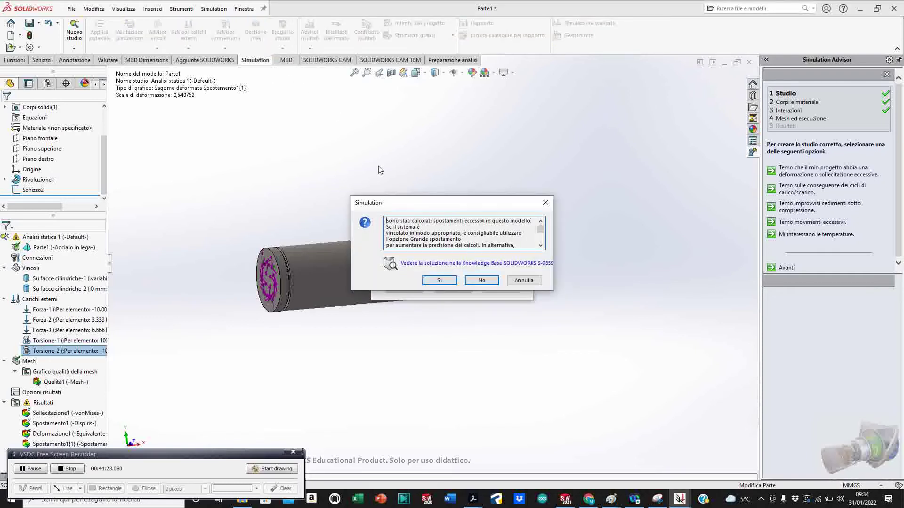
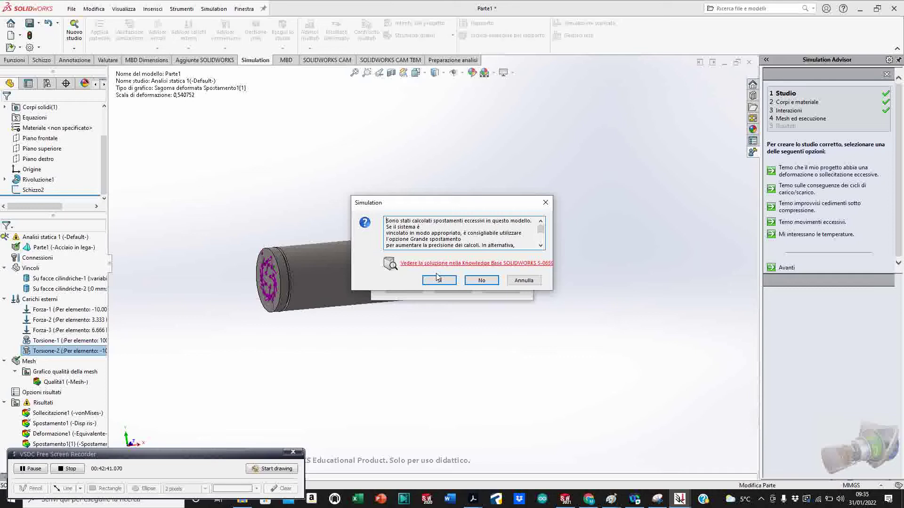
{"action": "left_click", "coordinate": [438, 279]}
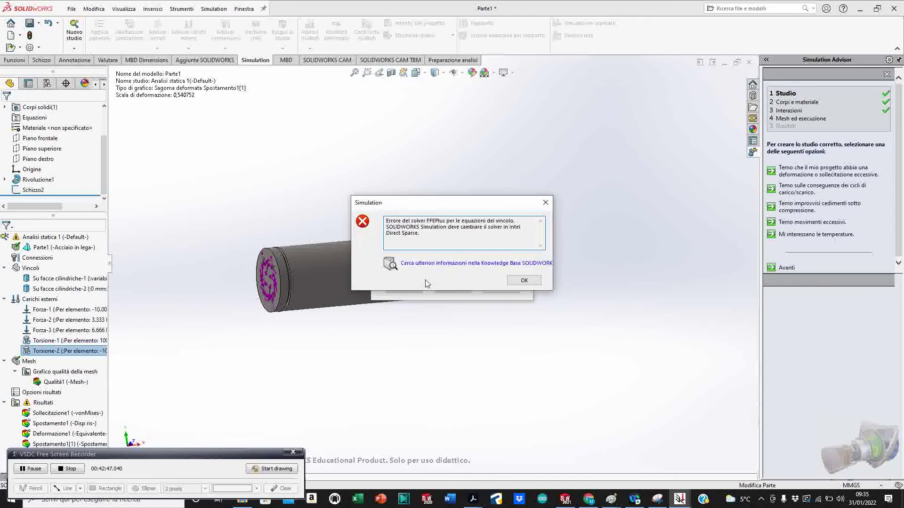
{"action": "left_click", "coordinate": [522, 282]}
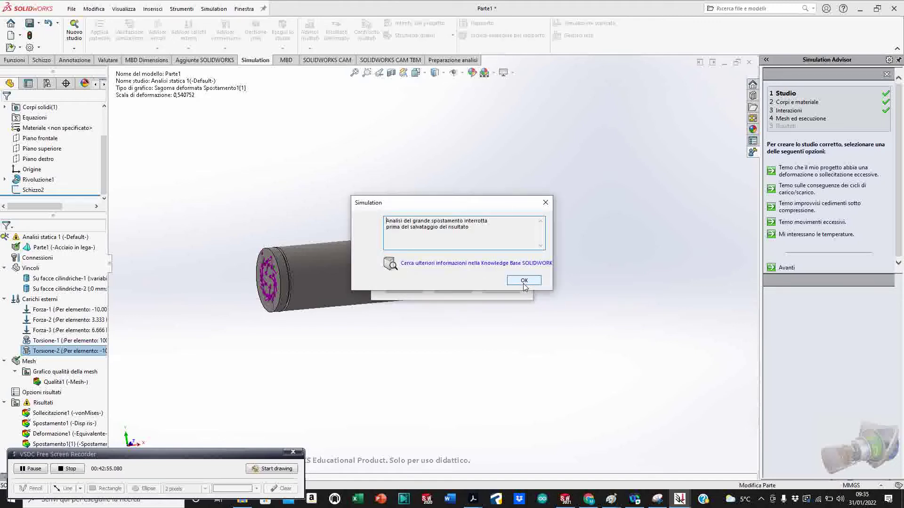
{"action": "left_click", "coordinate": [524, 282]}
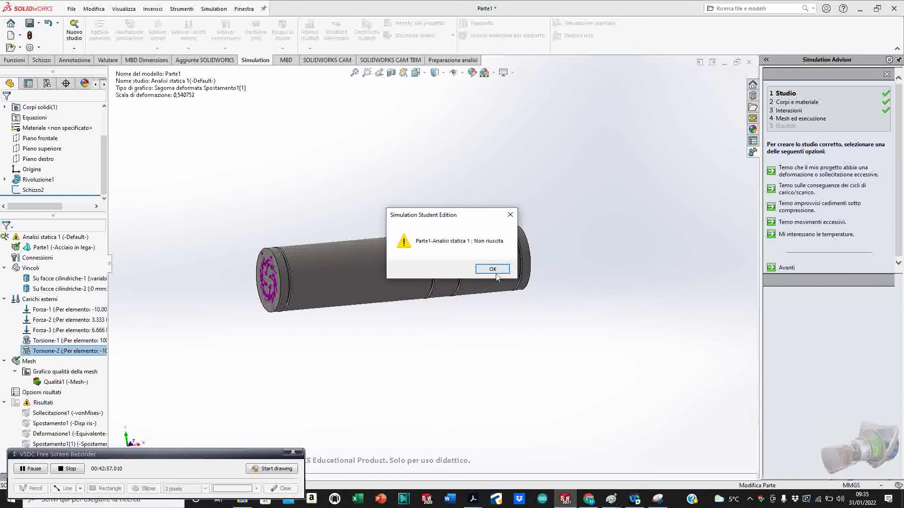
{"action": "left_click", "coordinate": [492, 268]}
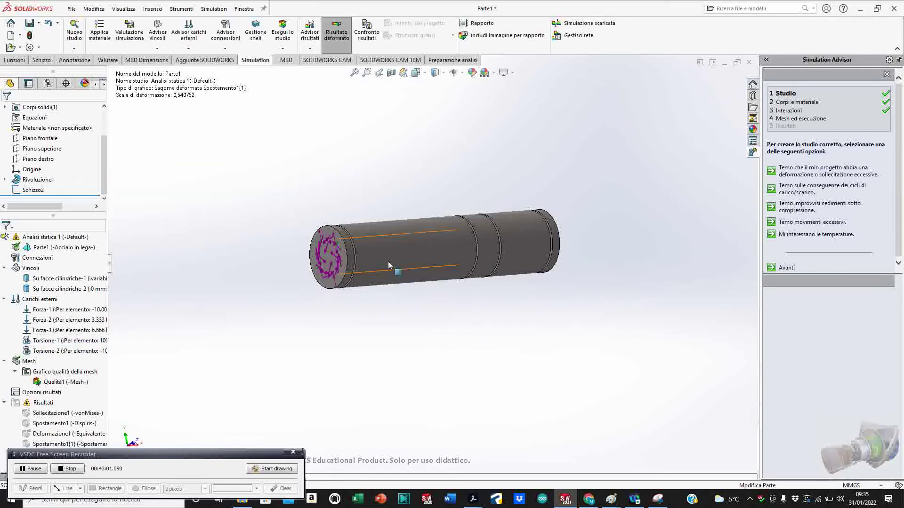
Step: Open the Schizzo2 sketch for editing, inspect its line at the shaft's end face, and exit the sketch
{"action": "scroll", "coordinate": [344, 266], "scroll_direction": "down", "scroll_amount": 5}
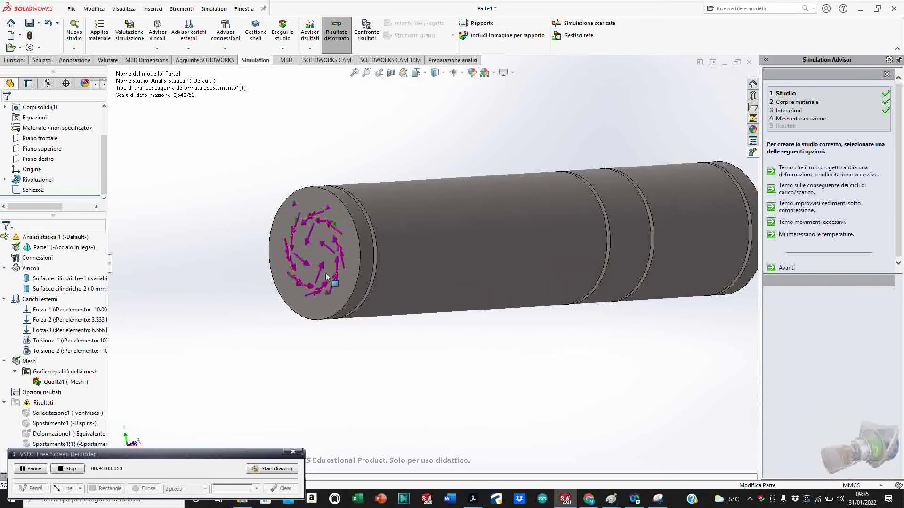
{"action": "left_click", "coordinate": [29, 191]}
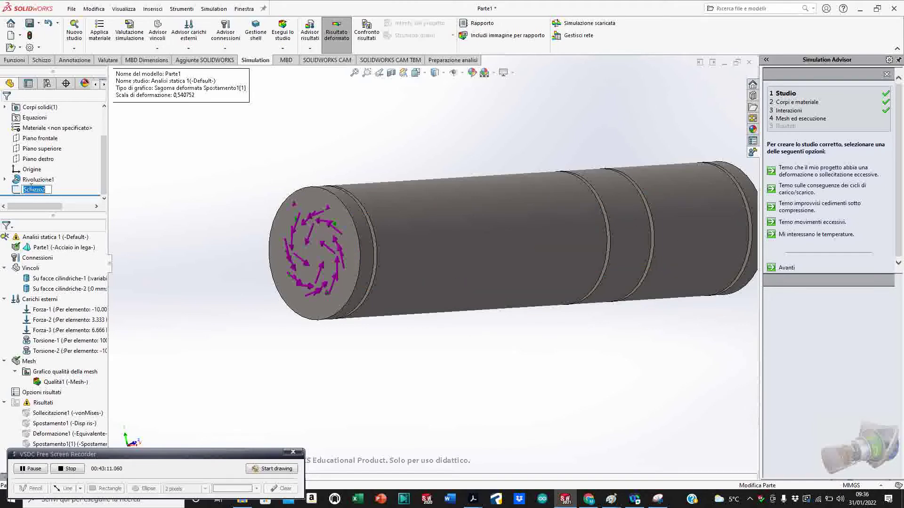
{"action": "left_click", "coordinate": [26, 191]}
{"action": "left_click", "coordinate": [19, 190]}
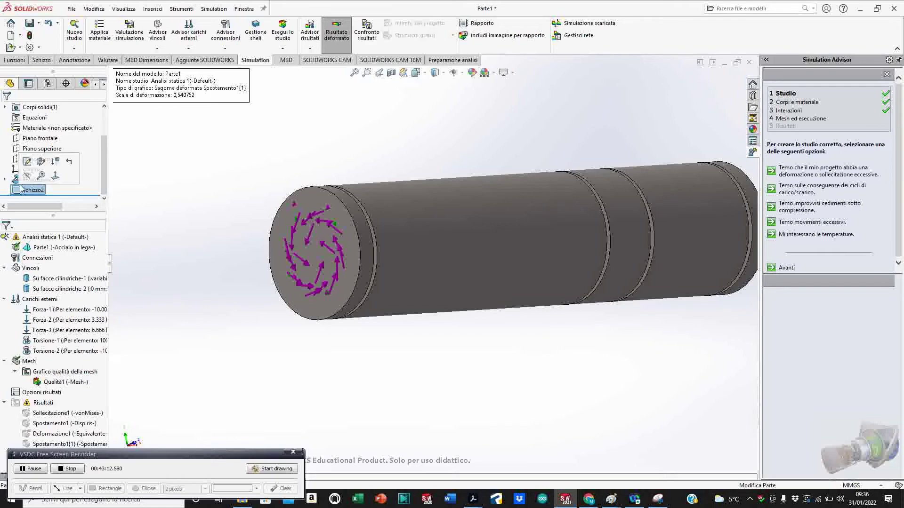
{"action": "left_click", "coordinate": [25, 160]}
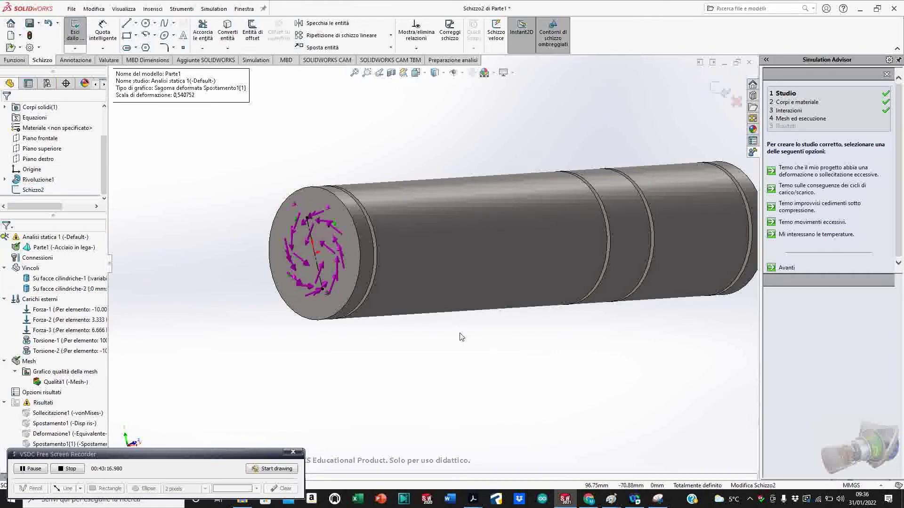
{"action": "mouse_move", "coordinate": [462, 337]}
{"action": "middle_mouse_down"}
{"action": "mouse_move", "coordinate": [408, 336]}
{"action": "mouse_move", "coordinate": [454, 335]}
{"action": "middle_mouse_up"}
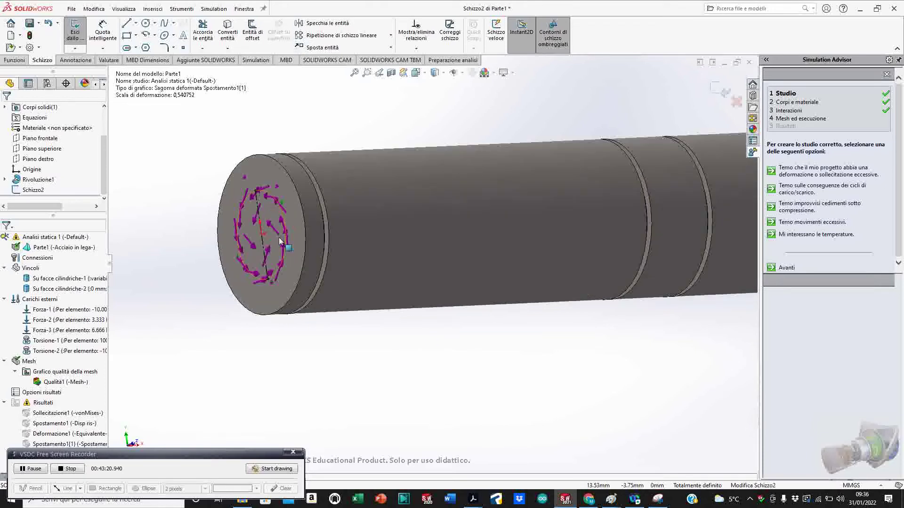
{"action": "left_click", "coordinate": [75, 33]}
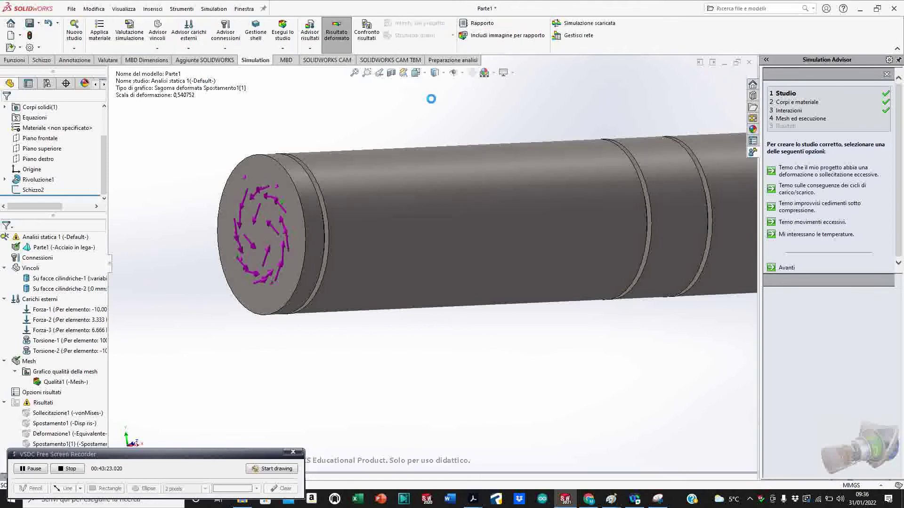
Step: Try to show the shaft in the hidden-lines-removed and wireframe display styles
{"action": "left_click", "coordinate": [435, 72]}
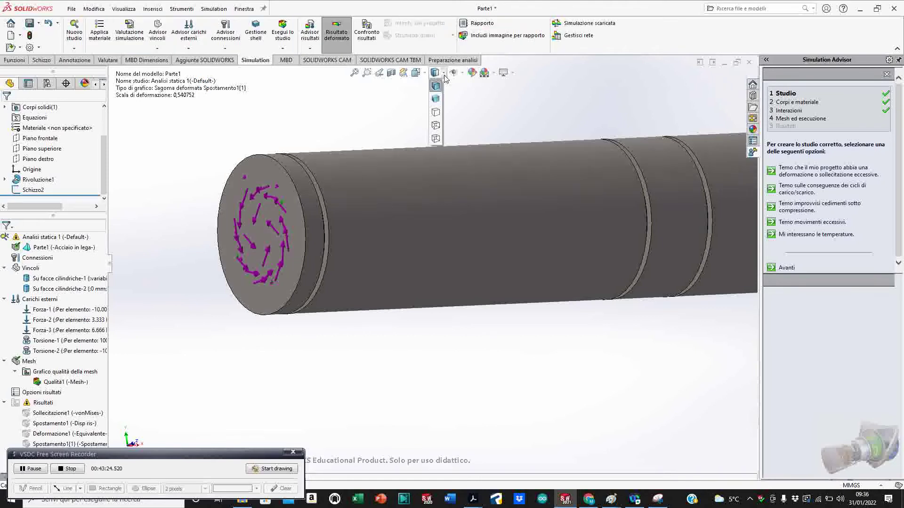
{"action": "left_click", "coordinate": [439, 113]}
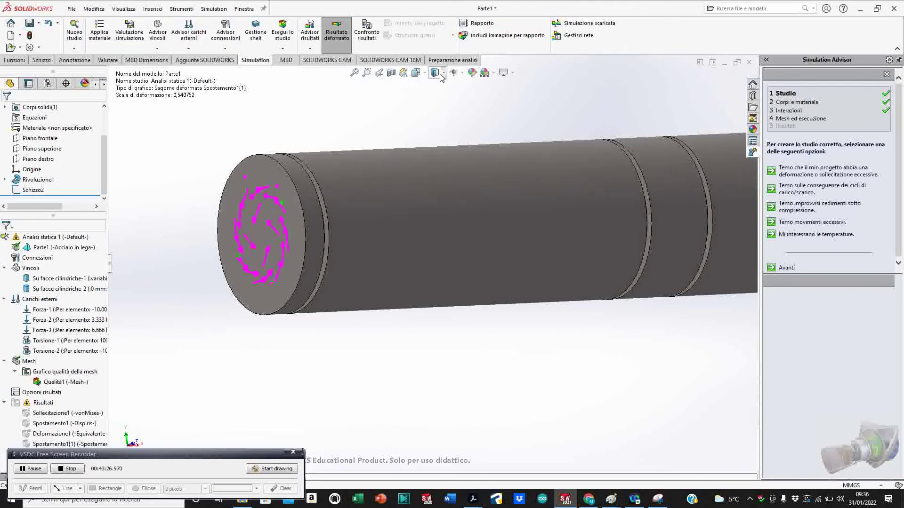
{"action": "left_click", "coordinate": [441, 78]}
{"action": "left_click", "coordinate": [441, 134]}
{"action": "left_click", "coordinate": [441, 76]}
{"action": "left_click", "coordinate": [434, 139]}
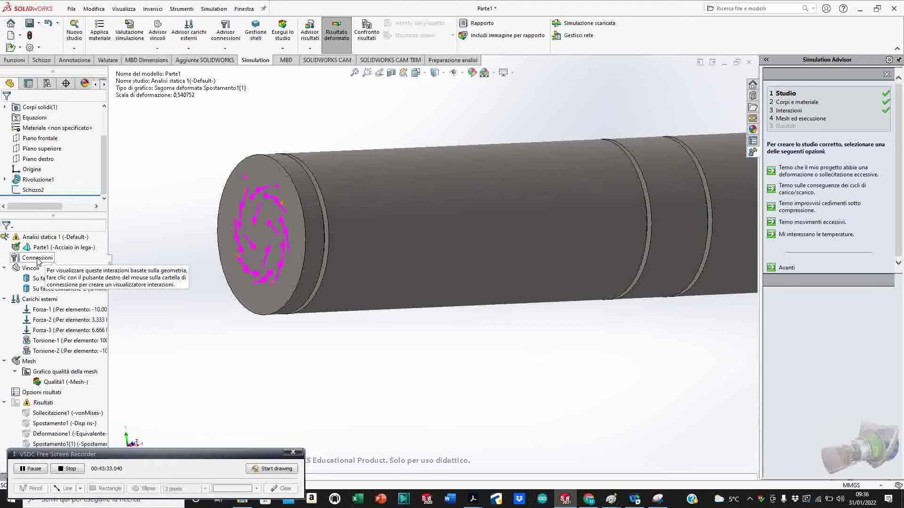
Step: Reapply the Acciaio in lega material to the Parte1 body in the static study
{"action": "right_click", "coordinate": [41, 237]}
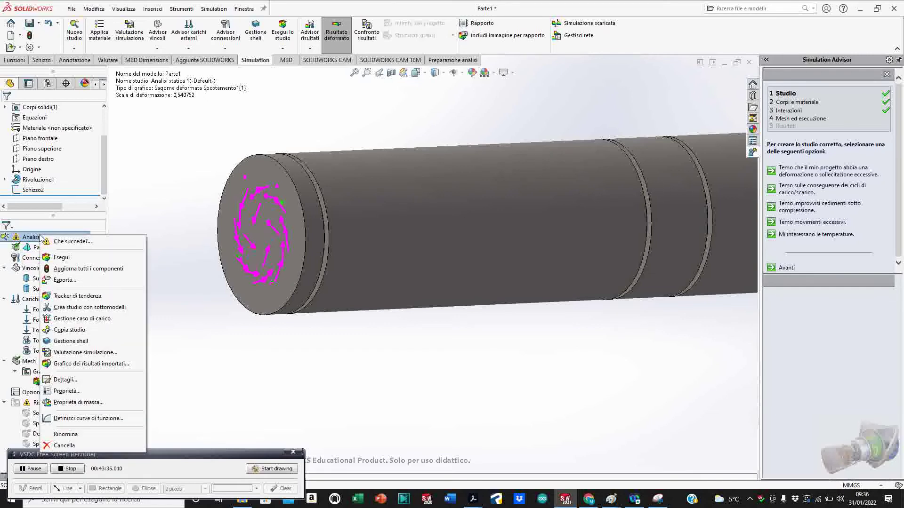
{"action": "left_click", "coordinate": [26, 249]}
{"action": "right_click", "coordinate": [26, 249]}
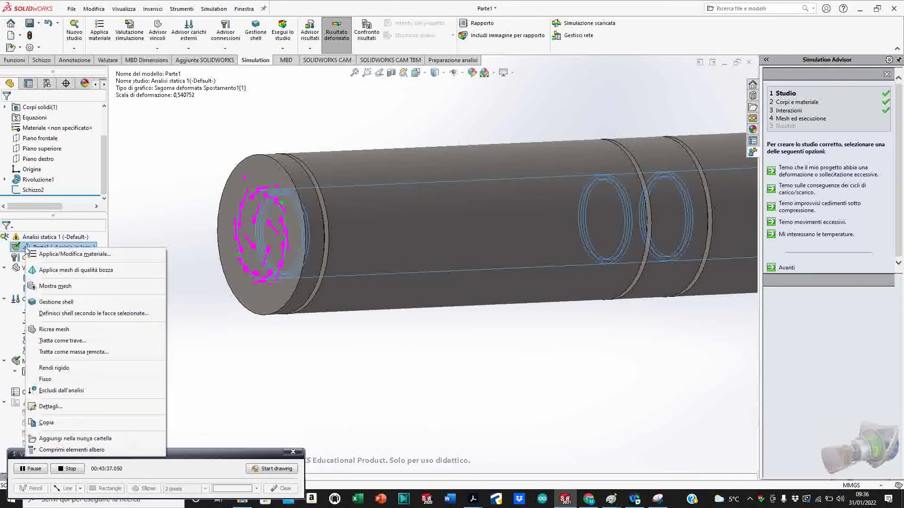
{"action": "left_click", "coordinate": [57, 254]}
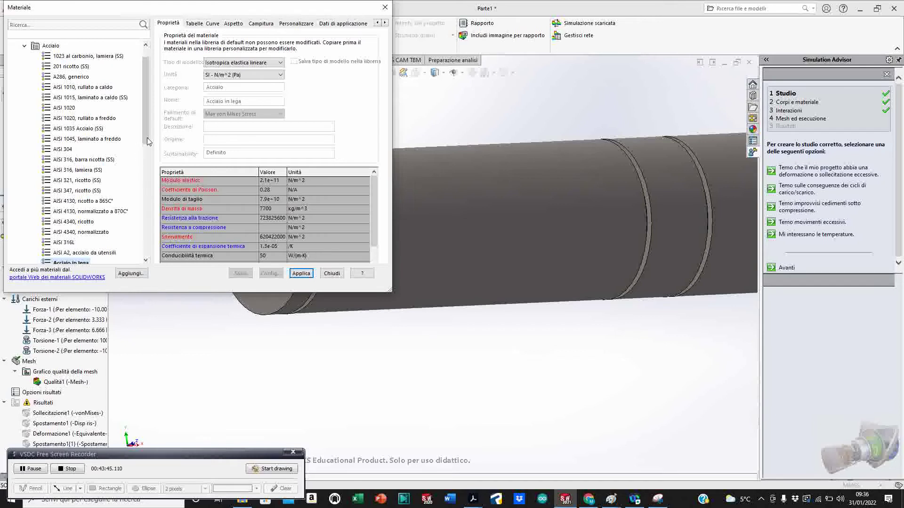
{"action": "left_click_drag", "start_coordinate": [147, 138], "coordinate": [146, 154]}
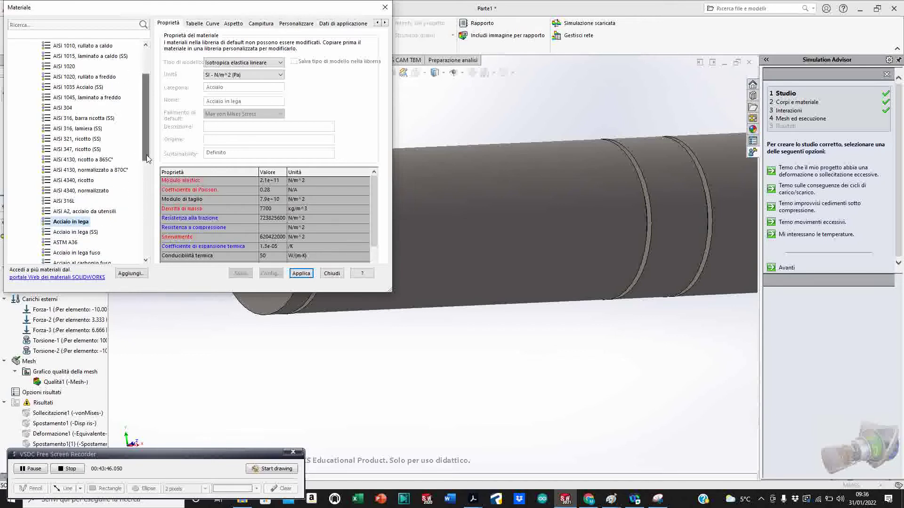
{"action": "left_click", "coordinate": [301, 273]}
{"action": "left_click", "coordinate": [332, 275]}
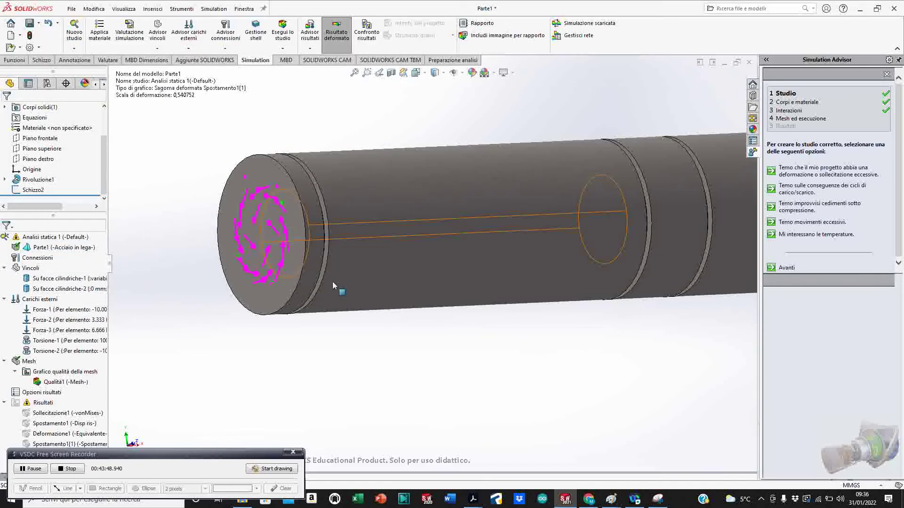
{"action": "scroll", "coordinate": [432, 325], "scroll_direction": "down", "scroll_amount": 3}
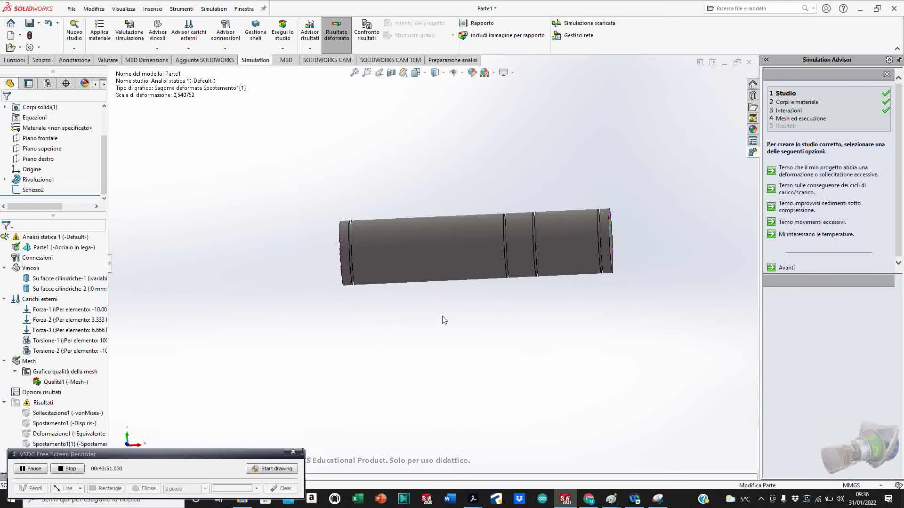
Step: Open the part Parte1 from the simulation folder inside 2 ITI > 0 esercitazioni solid works
{"action": "scroll", "coordinate": [440, 313], "scroll_direction": "up", "scroll_amount": 3}
{"action": "scroll", "coordinate": [438, 306], "scroll_direction": "down", "scroll_amount": 2}
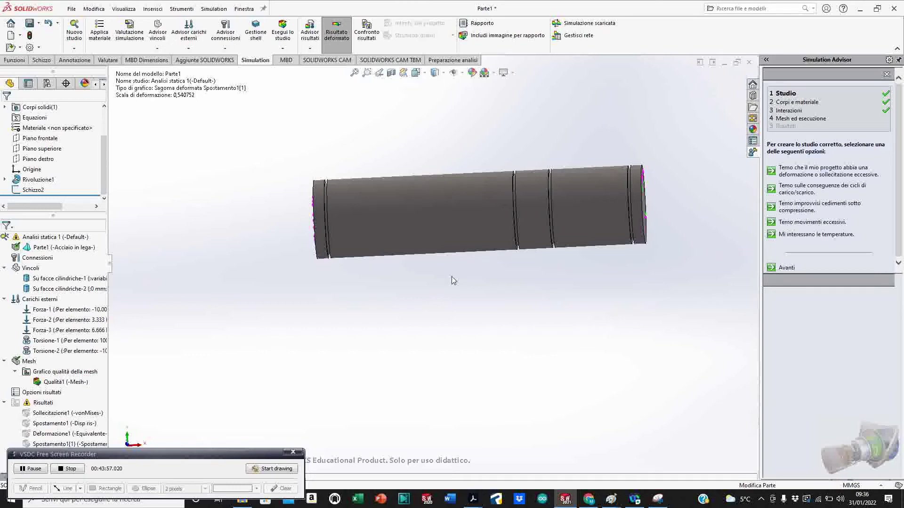
{"action": "left_click", "coordinate": [72, 9]}
{"action": "left_click", "coordinate": [86, 37]}
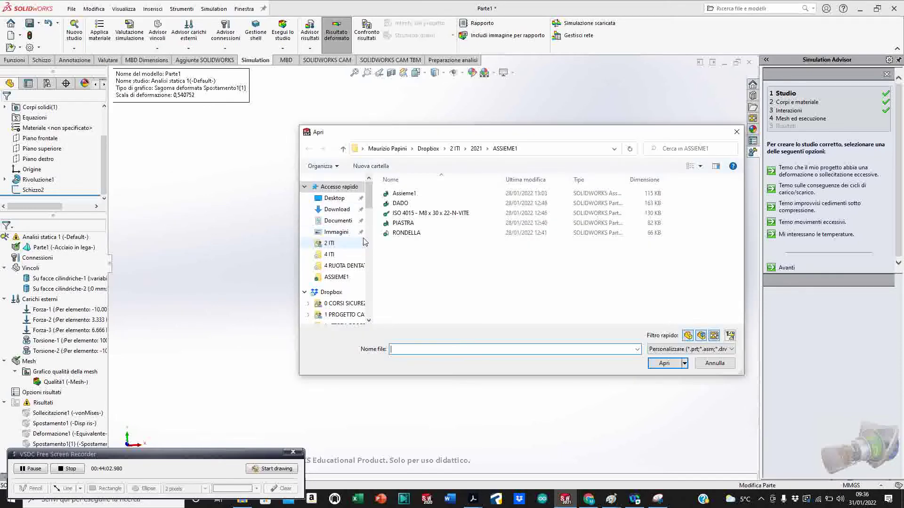
{"action": "left_click_drag", "start_coordinate": [369, 204], "coordinate": [369, 226]}
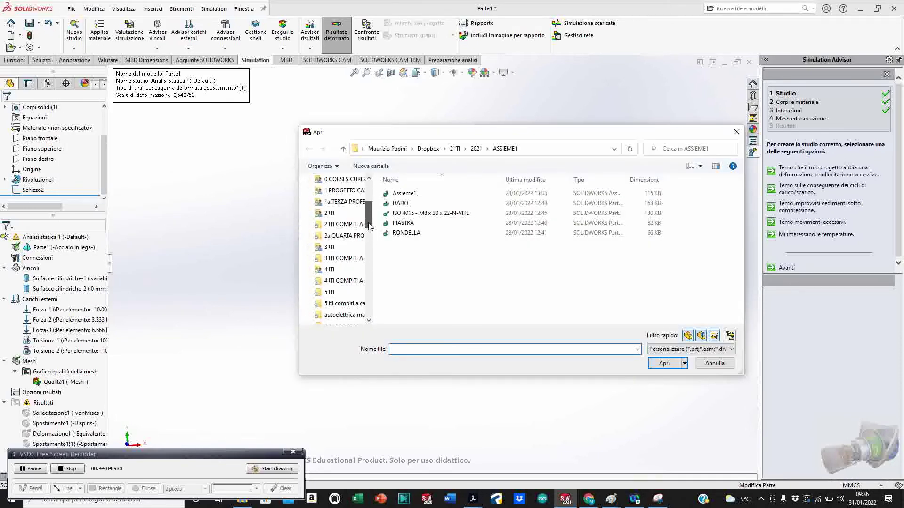
{"action": "left_click", "coordinate": [331, 215]}
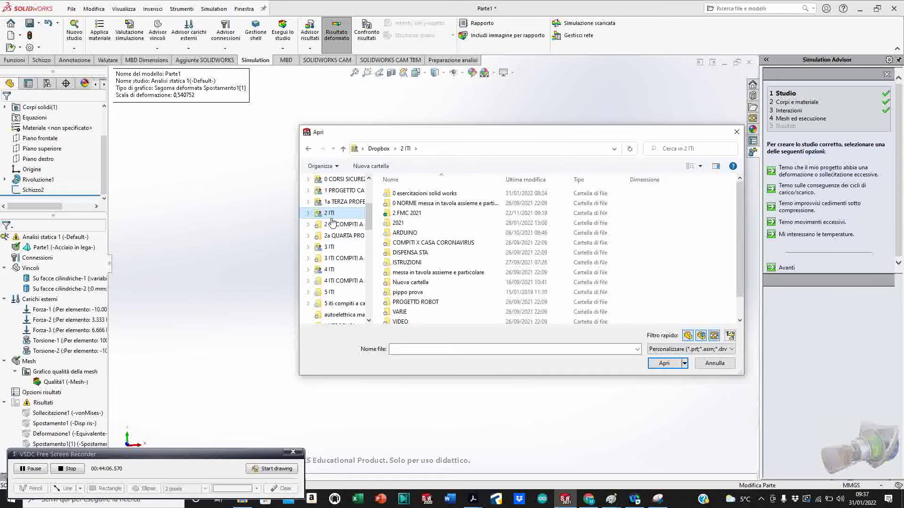
{"action": "double_click", "coordinate": [428, 224]}
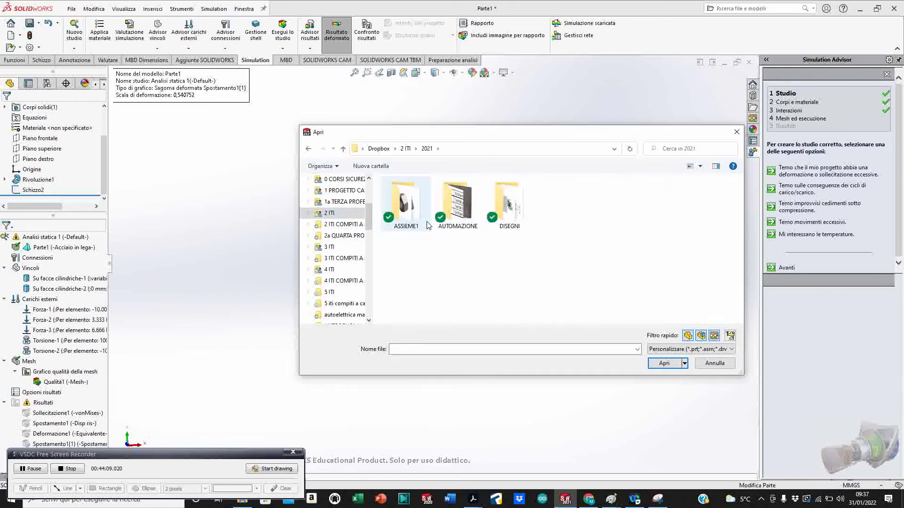
{"action": "left_click", "coordinate": [331, 216]}
{"action": "double_click", "coordinate": [405, 194]}
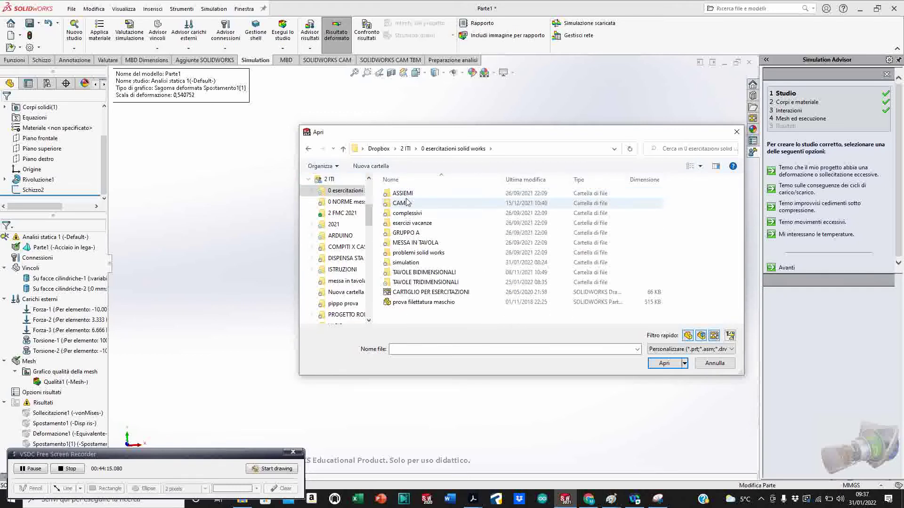
{"action": "double_click", "coordinate": [411, 263]}
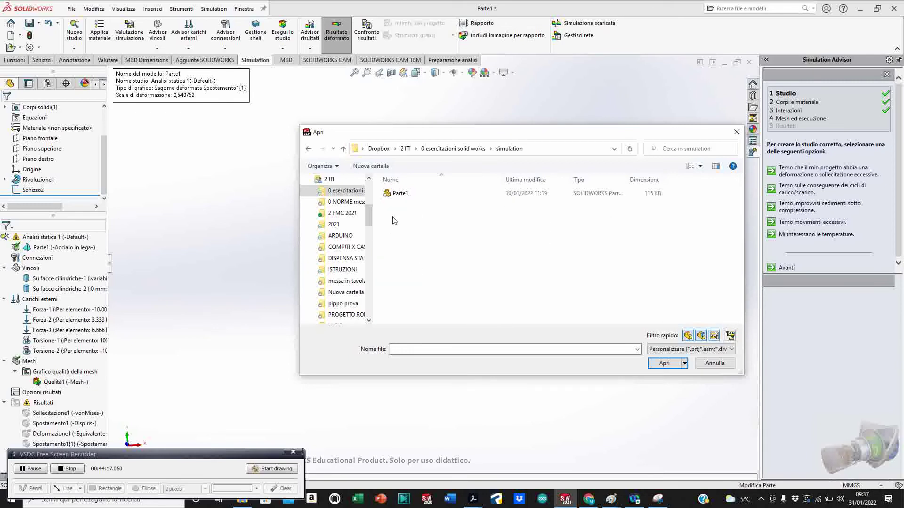
{"action": "double_click", "coordinate": [396, 195]}
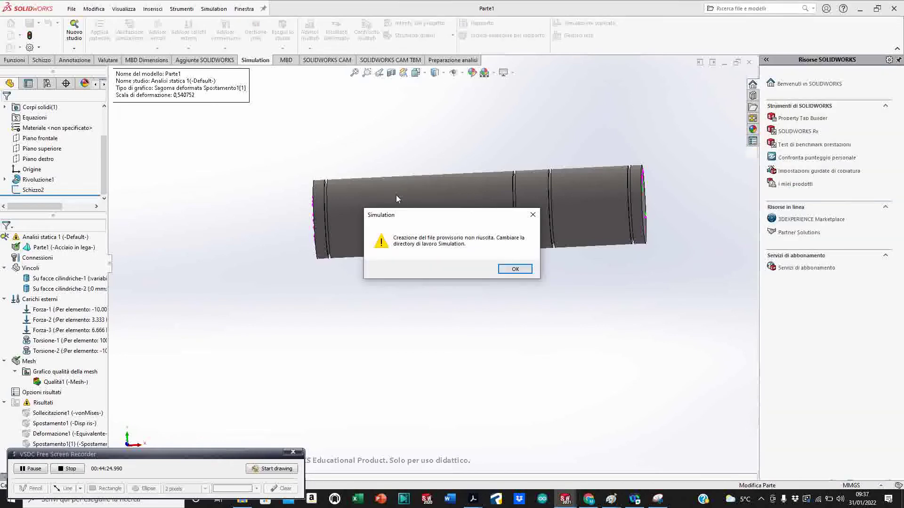
{"action": "left_click", "coordinate": [508, 268]}
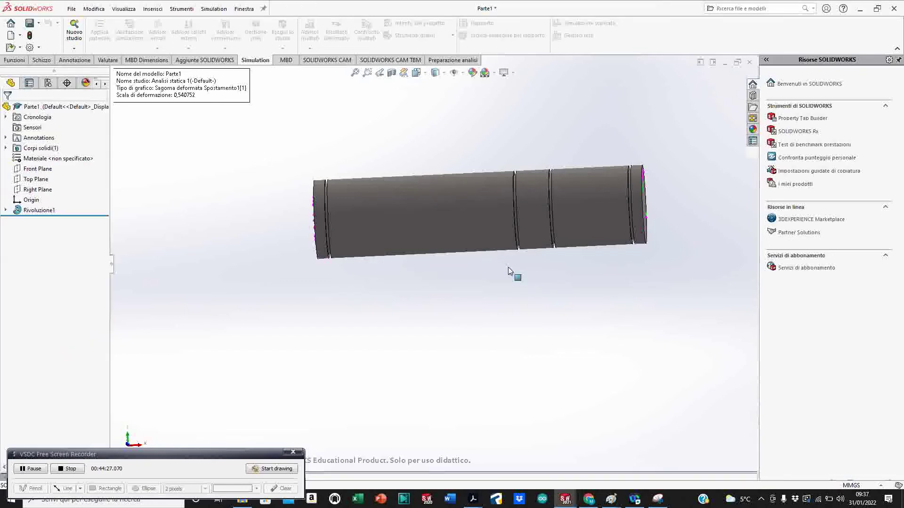
Step: Examine the opened shaft along its full length, including the stepped ends and the central grooves
{"action": "scroll", "coordinate": [508, 267], "scroll_direction": "up", "scroll_amount": 5}
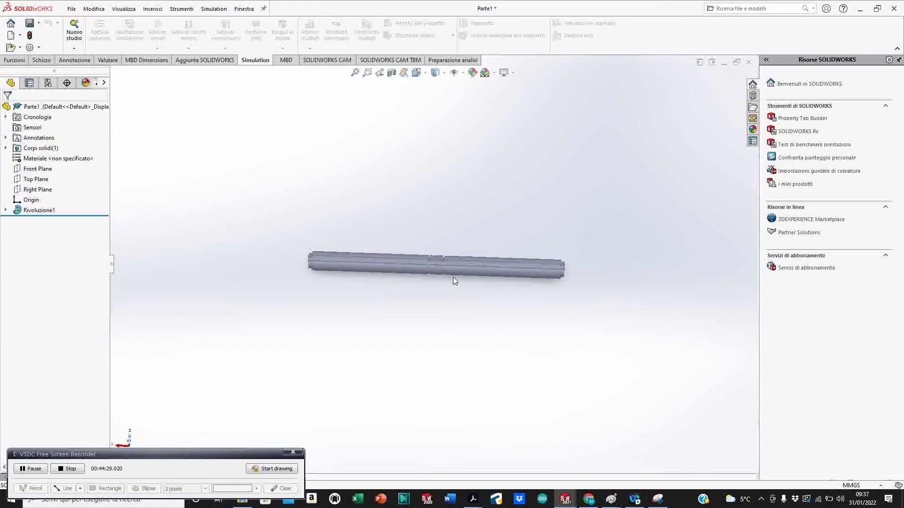
{"action": "middle_click_drag", "start_coordinate": [466, 292], "coordinate": [456, 294]}
{"action": "scroll", "coordinate": [456, 295], "scroll_direction": "up", "scroll_amount": 2}
{"action": "scroll", "coordinate": [443, 254], "scroll_direction": "down", "scroll_amount": 5}
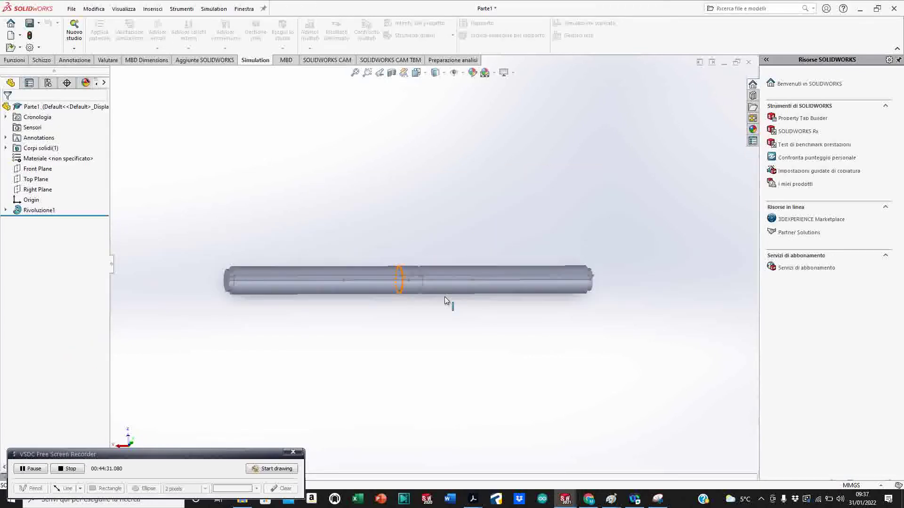
{"action": "scroll", "coordinate": [433, 303], "scroll_direction": "down", "scroll_amount": 1}
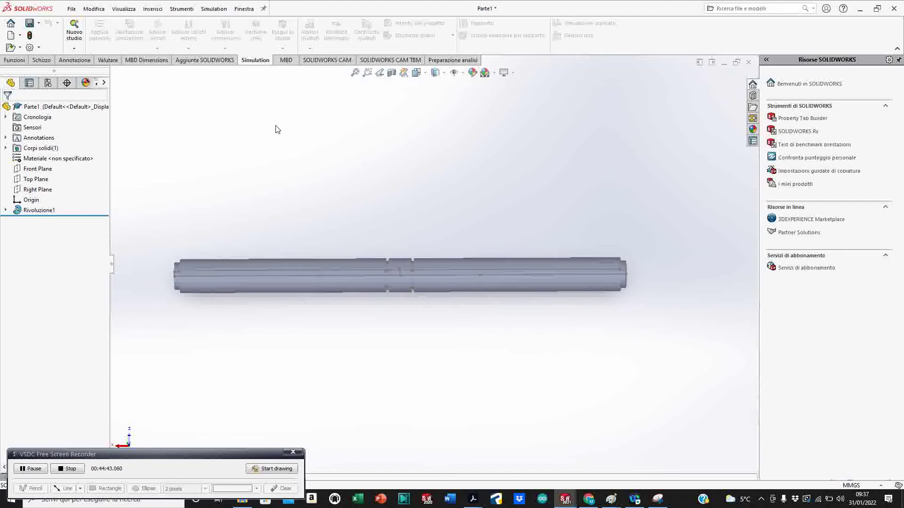
{"action": "scroll", "coordinate": [375, 282], "scroll_direction": "down", "scroll_amount": 2}
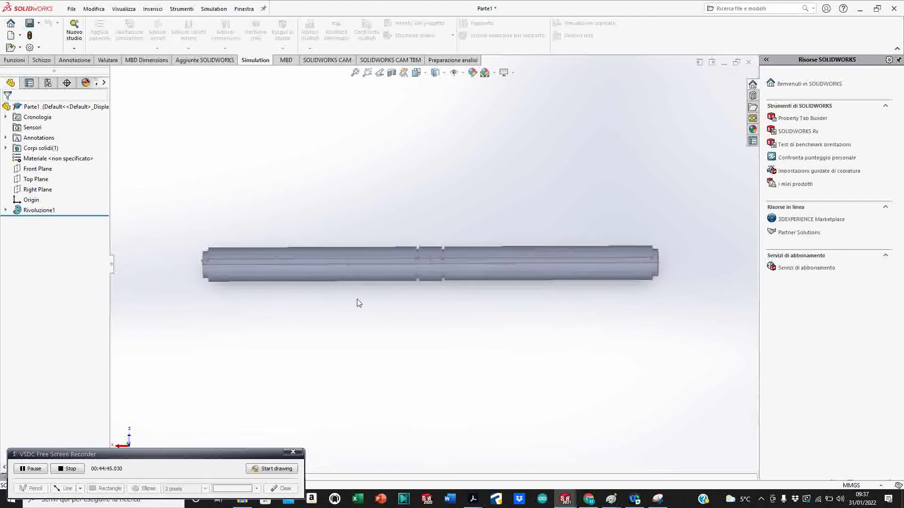
{"action": "scroll", "coordinate": [368, 302], "scroll_direction": "up", "scroll_amount": 3}
{"action": "scroll", "coordinate": [384, 300], "scroll_direction": "down", "scroll_amount": 1}
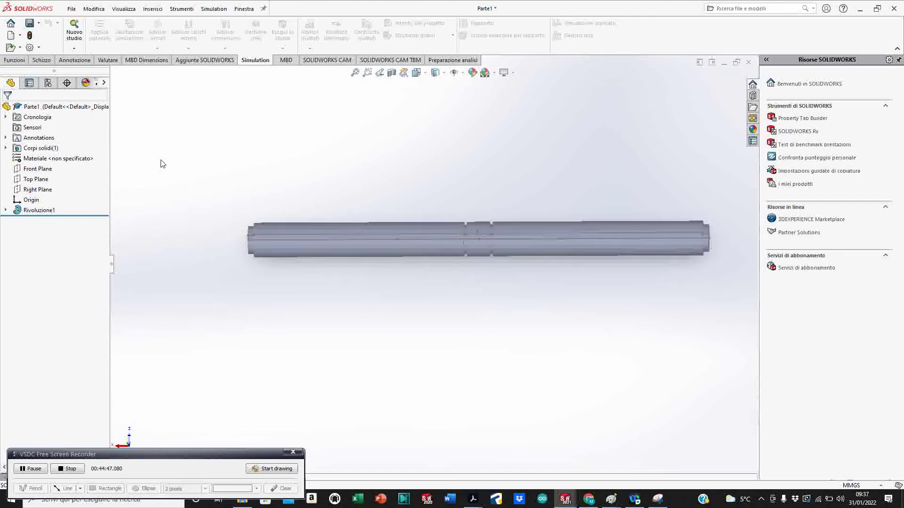
Step: Create a new Analisi statica study for the opened shaft without the 2D simplification
{"action": "left_click", "coordinate": [72, 49]}
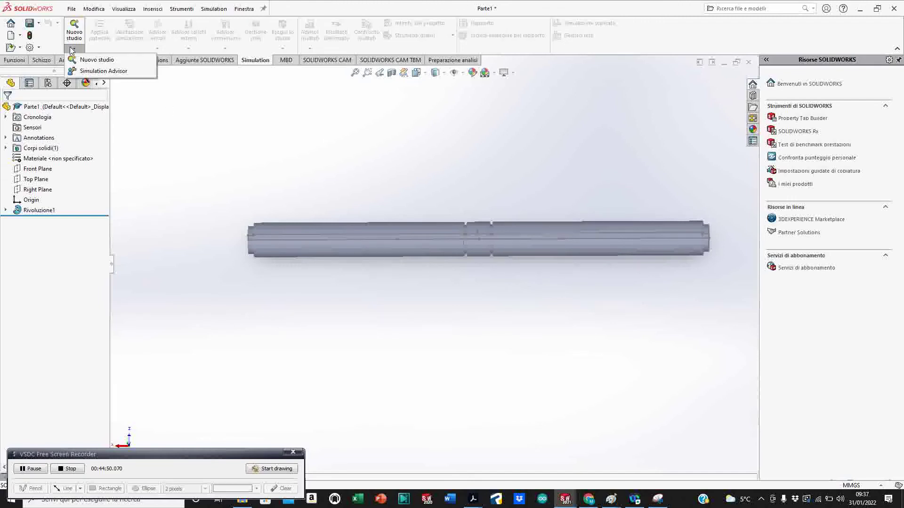
{"action": "left_click", "coordinate": [99, 72]}
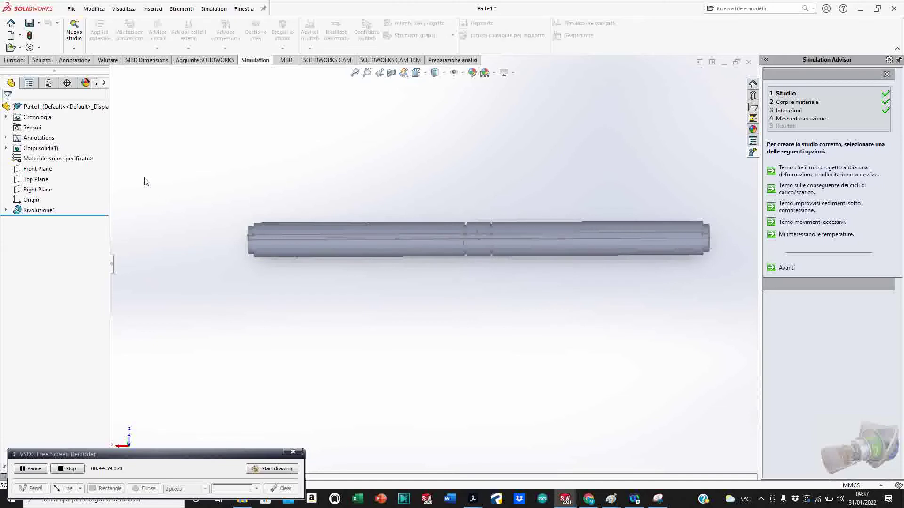
{"action": "left_click", "coordinate": [74, 48]}
{"action": "left_click", "coordinate": [82, 61]}
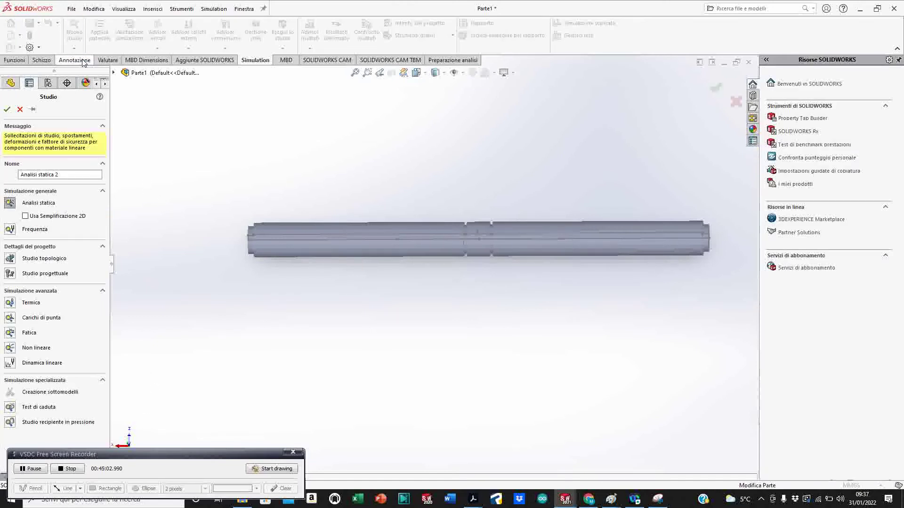
{"action": "left_click", "coordinate": [63, 175]}
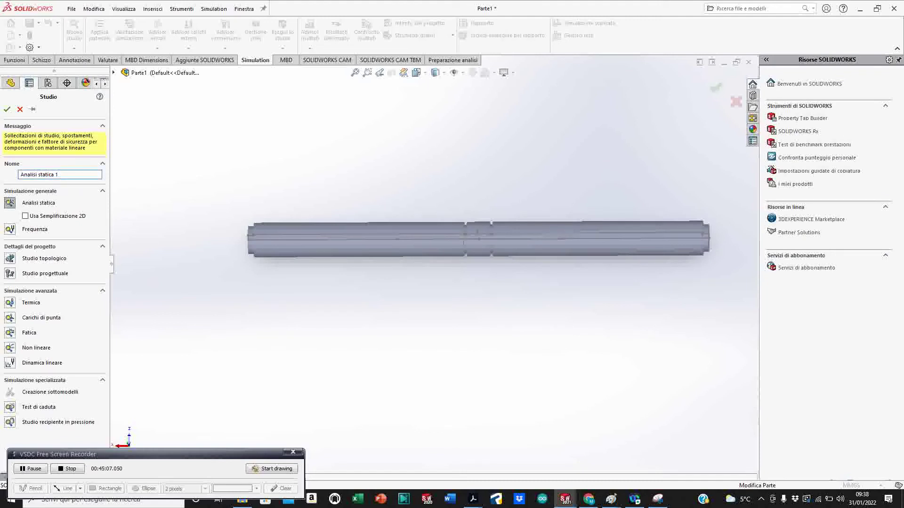
{"action": "left_click", "coordinate": [10, 202]}
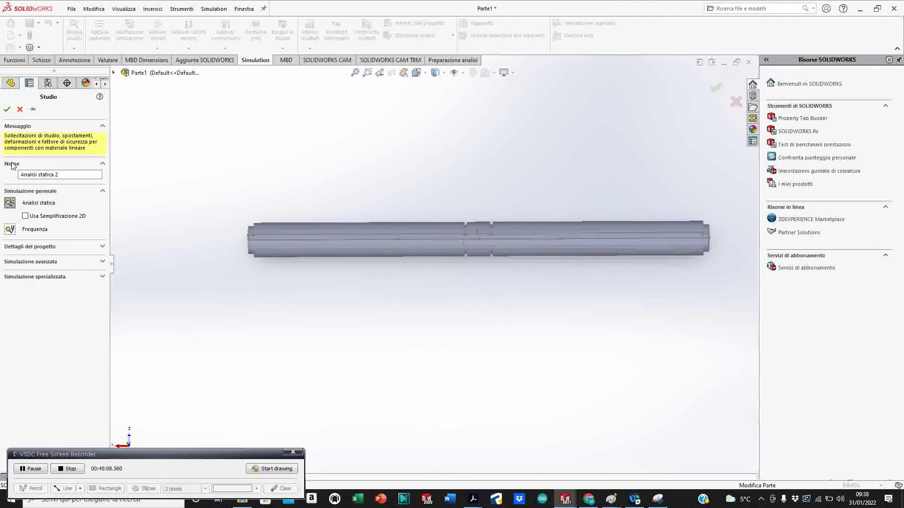
{"action": "left_click", "coordinate": [7, 110]}
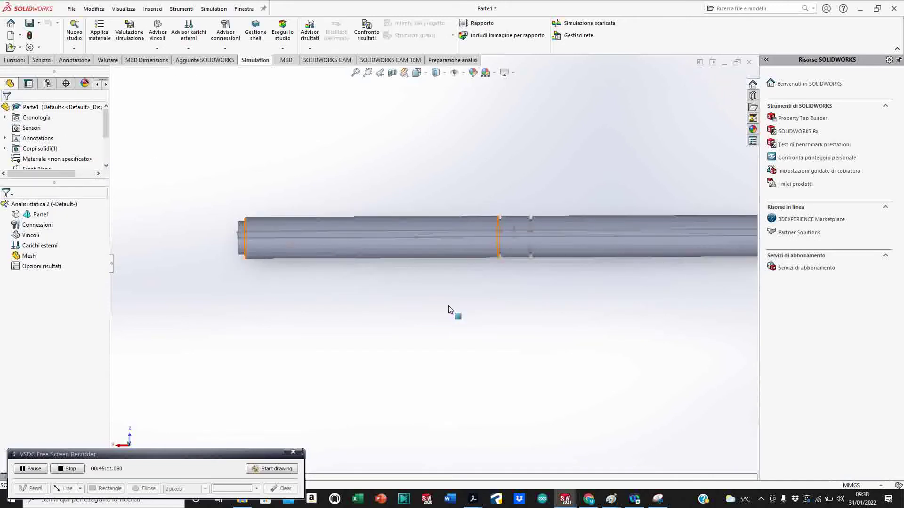
Step: Apply the Acciaio in lega material to the Parte1 body in the new static study
{"action": "scroll", "coordinate": [458, 279], "scroll_direction": "up", "scroll_amount": 1}
{"action": "scroll", "coordinate": [548, 269], "scroll_direction": "down", "scroll_amount": 2}
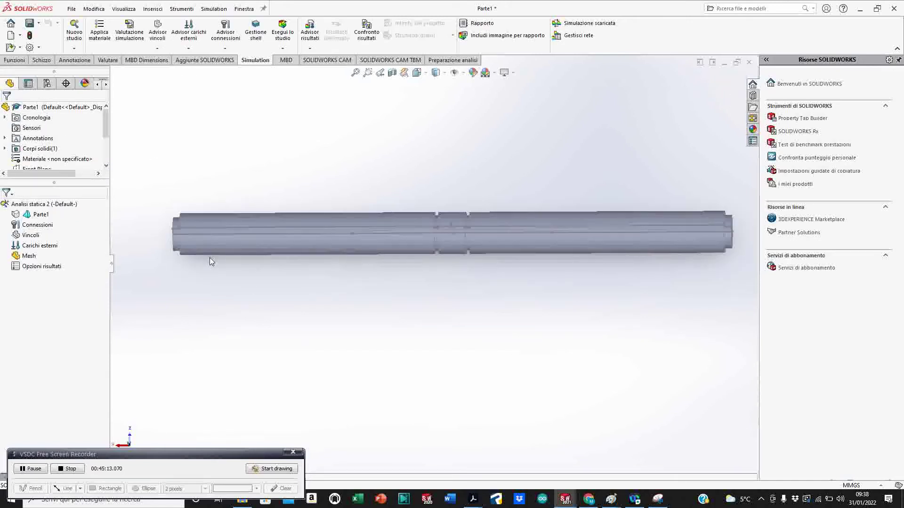
{"action": "right_click", "coordinate": [37, 216]}
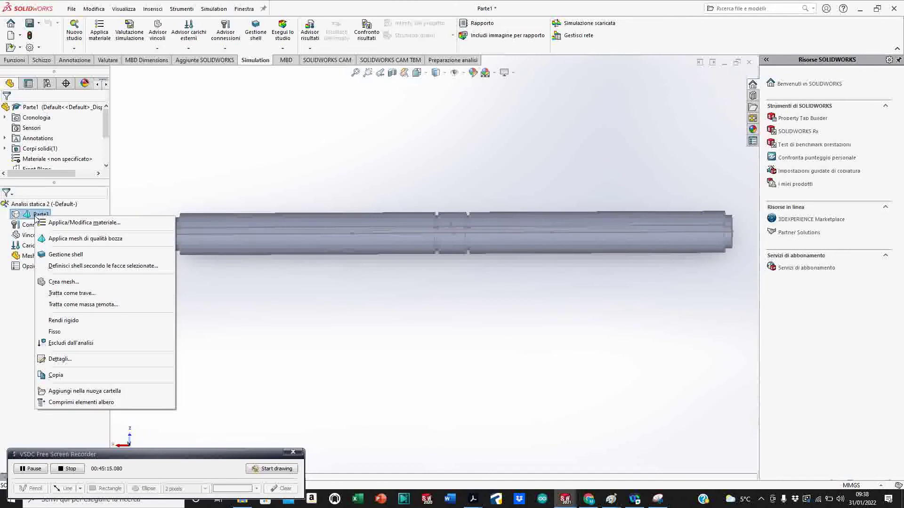
{"action": "left_click", "coordinate": [65, 223]}
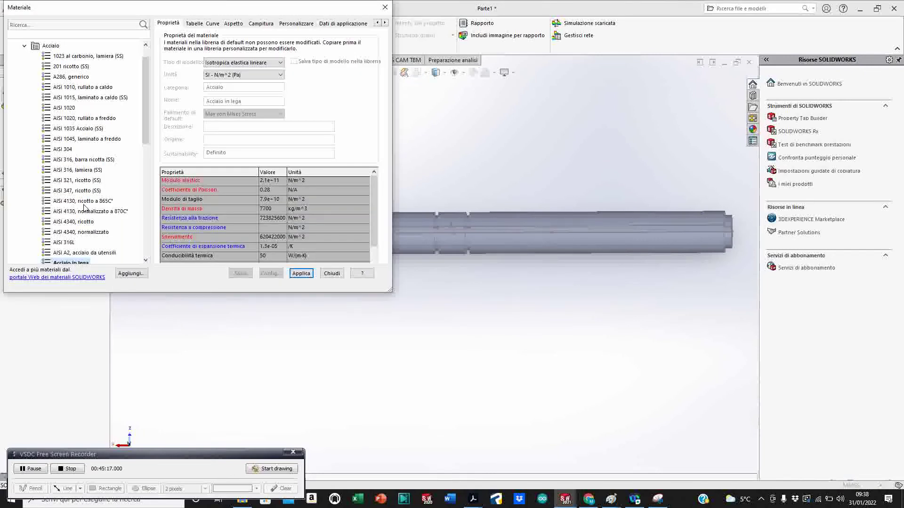
{"action": "left_click", "coordinate": [308, 280]}
{"action": "left_click", "coordinate": [307, 277]}
{"action": "left_click", "coordinate": [332, 274]}
{"action": "middle_click_drag", "start_coordinate": [339, 295], "coordinate": [379, 313]}
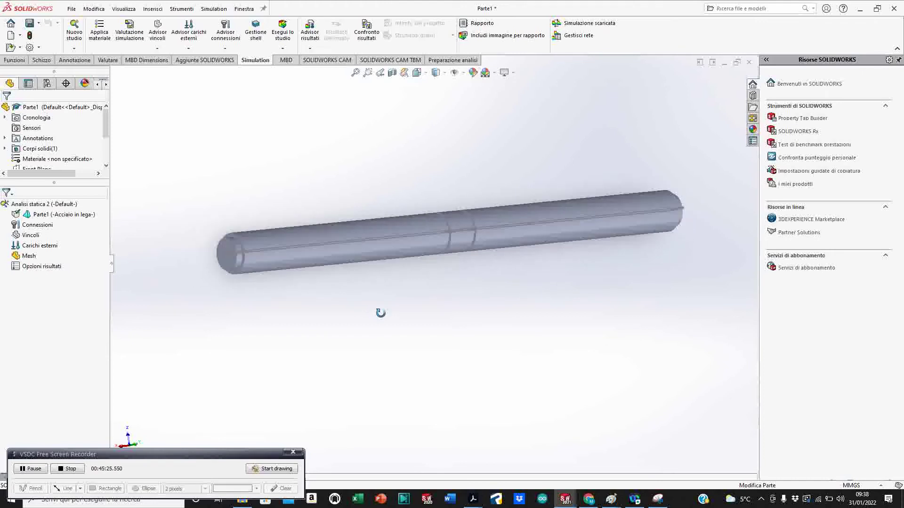
{"action": "right_click", "coordinate": [27, 238]}
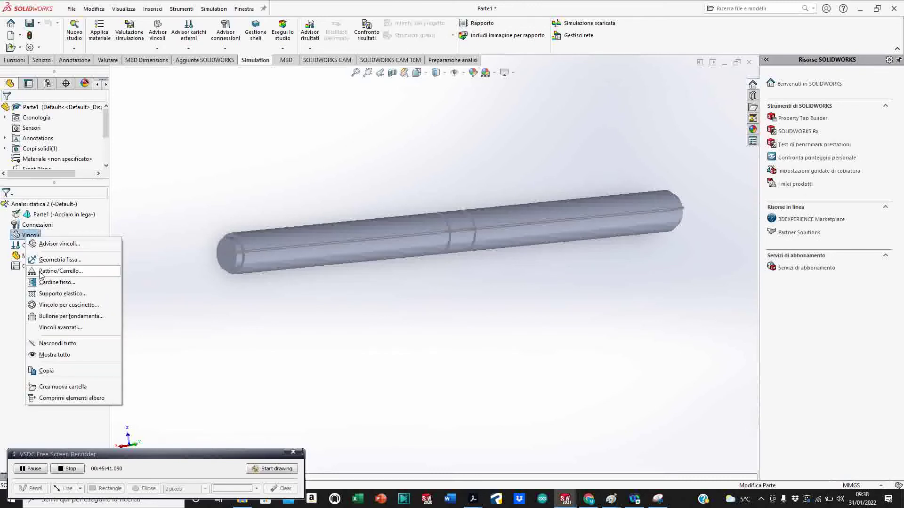
{"action": "left_click", "coordinate": [57, 271]}
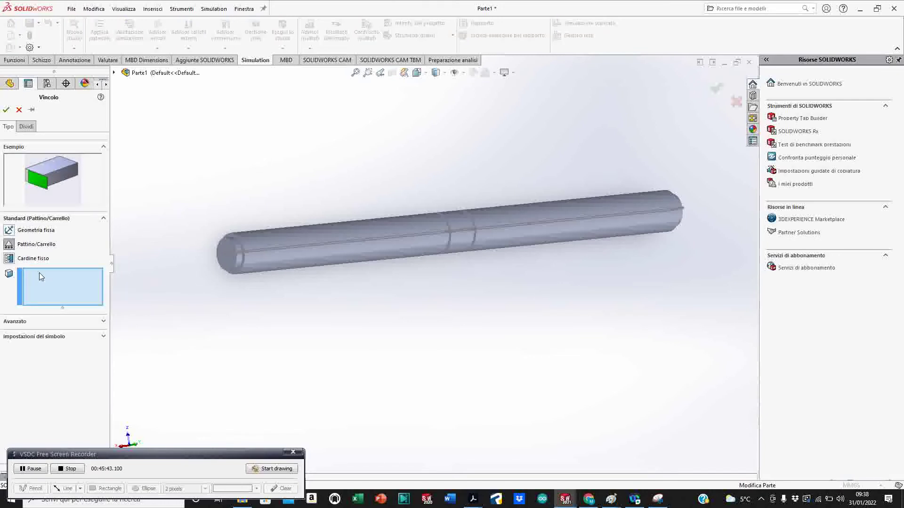
{"action": "left_click", "coordinate": [28, 322]}
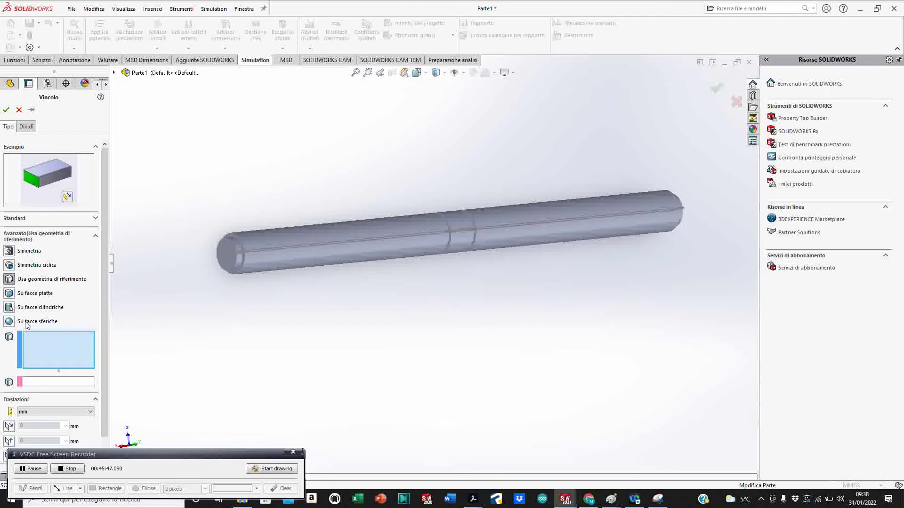
{"action": "left_click", "coordinate": [10, 307]}
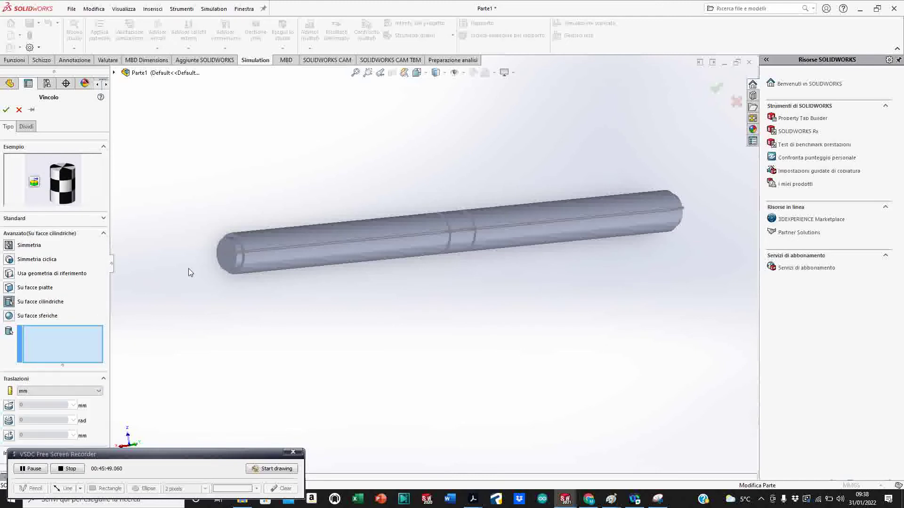
{"action": "scroll", "coordinate": [271, 257], "scroll_direction": "down", "scroll_amount": 4}
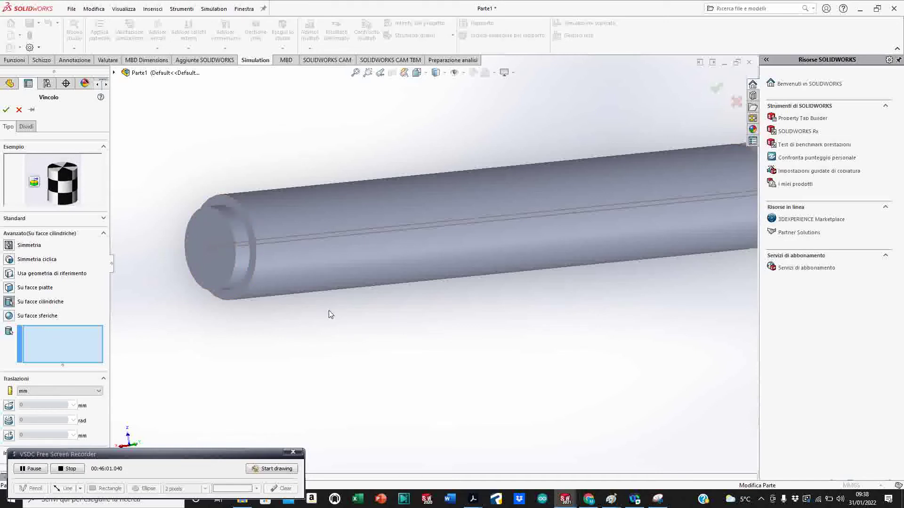
{"action": "middle_click_drag", "start_coordinate": [328, 309], "coordinate": [238, 305]}
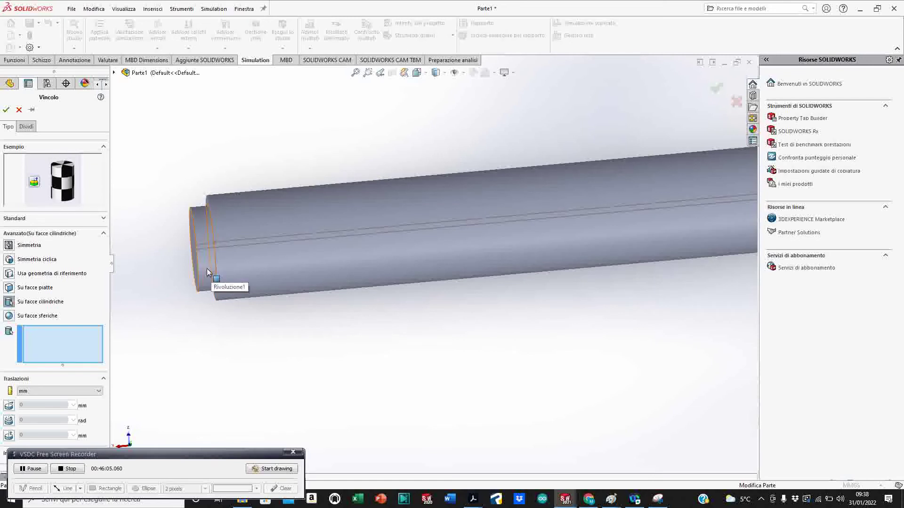
{"action": "middle_click_drag", "start_coordinate": [262, 337], "coordinate": [279, 334]}
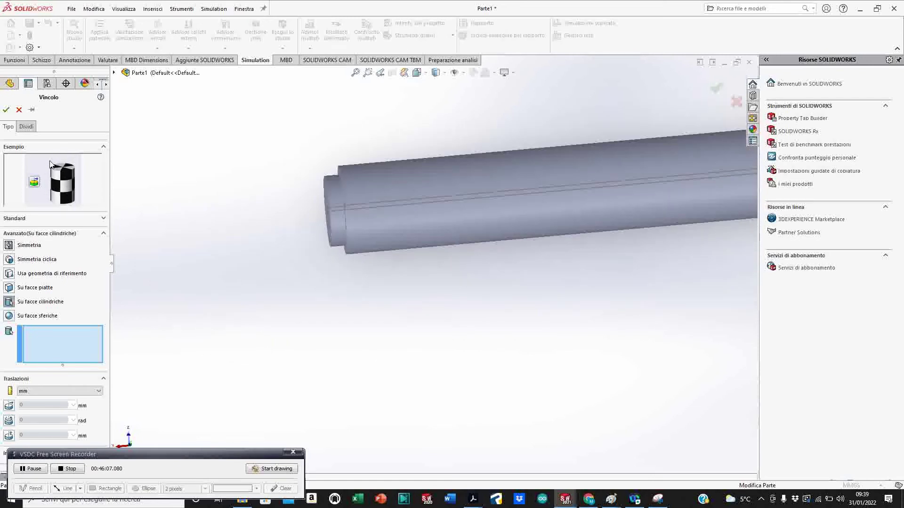
{"action": "left_click", "coordinate": [26, 127]}
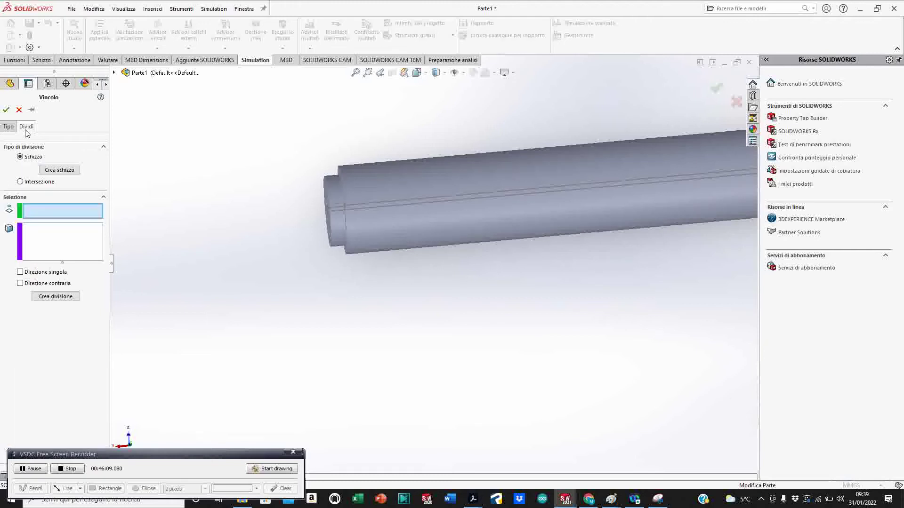
{"action": "left_click", "coordinate": [8, 128]}
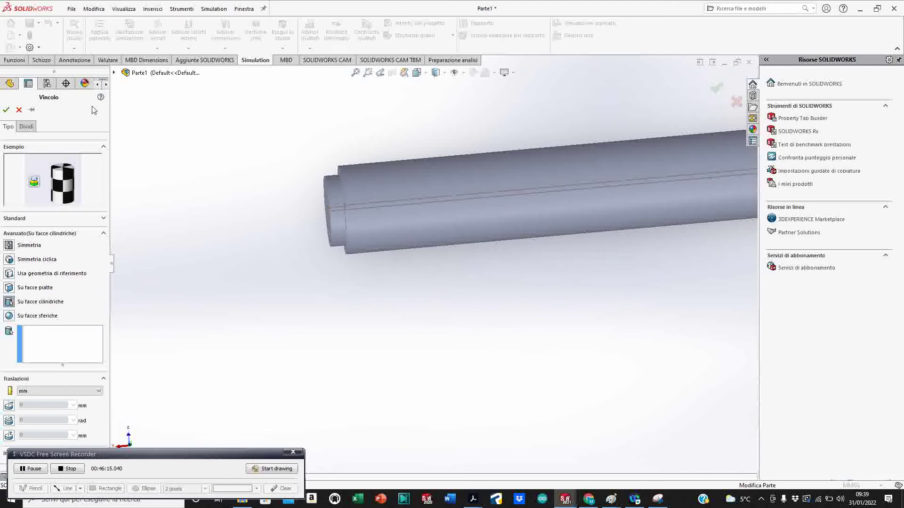
{"action": "left_click", "coordinate": [19, 110]}
{"action": "scroll", "coordinate": [552, 270], "scroll_direction": "up", "scroll_amount": 5}
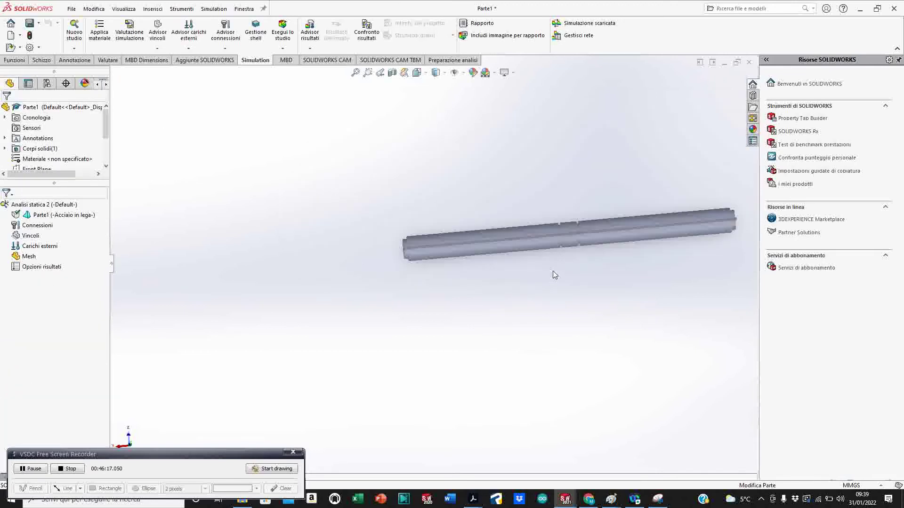
{"action": "scroll", "coordinate": [565, 260], "scroll_direction": "down", "scroll_amount": 5}
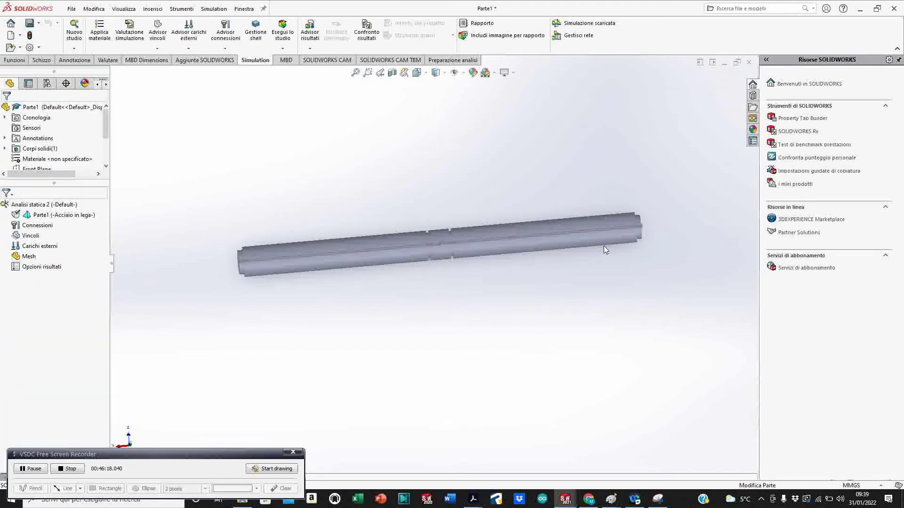
{"action": "left_click", "coordinate": [637, 235]}
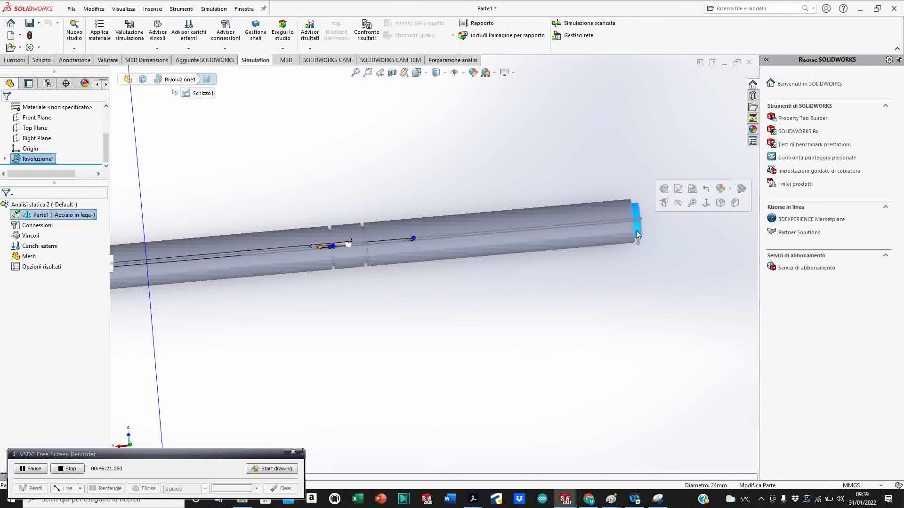
{"action": "left_click", "coordinate": [31, 469]}
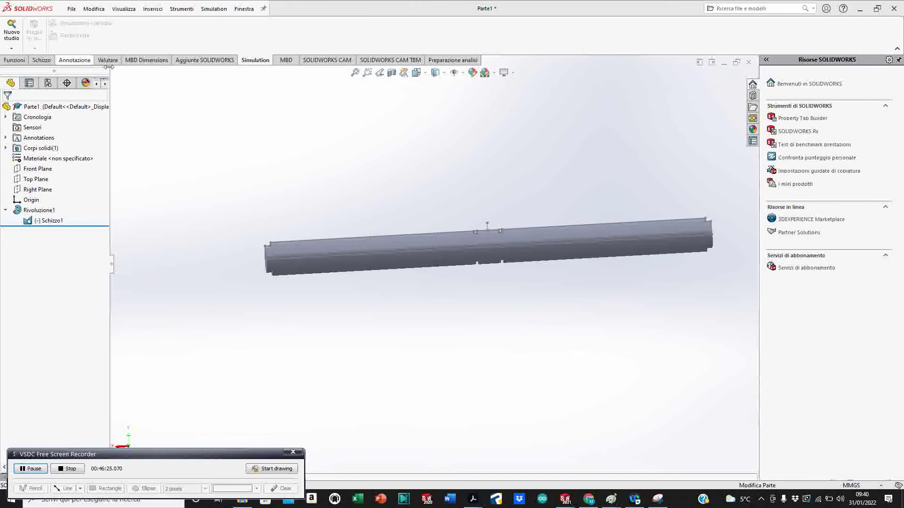
Step: Create a new Analisi statica study named Analisi statica 2 for the shaft without the 2D simplification
{"action": "left_click", "coordinate": [201, 61]}
{"action": "left_click", "coordinate": [259, 60]}
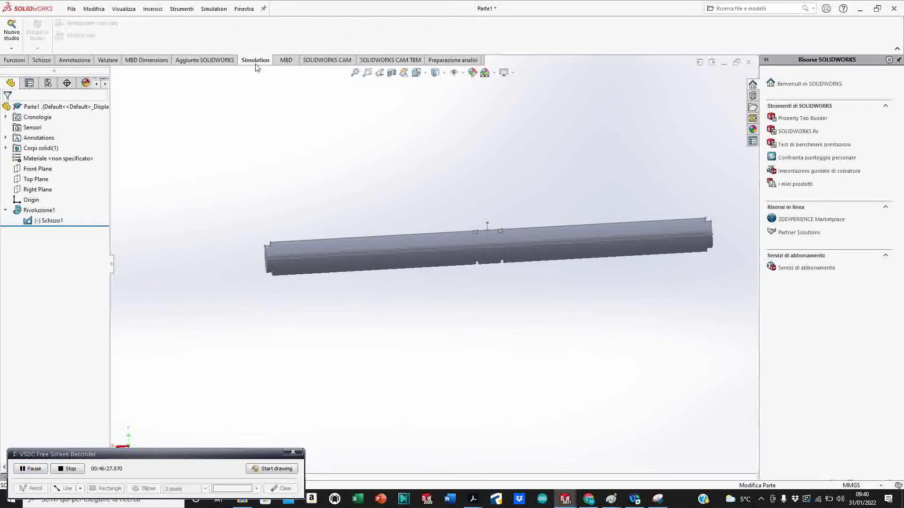
{"action": "left_click", "coordinate": [15, 49]}
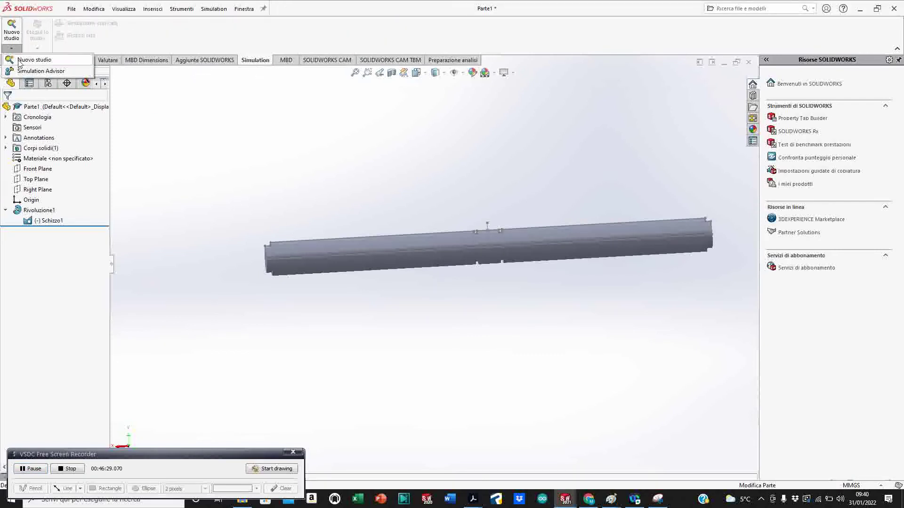
{"action": "left_click", "coordinate": [18, 59]}
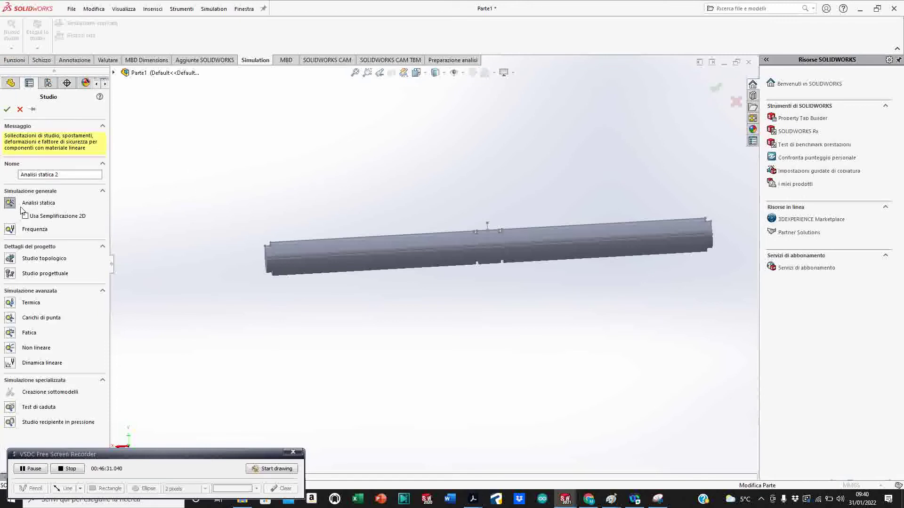
{"action": "left_click", "coordinate": [7, 109]}
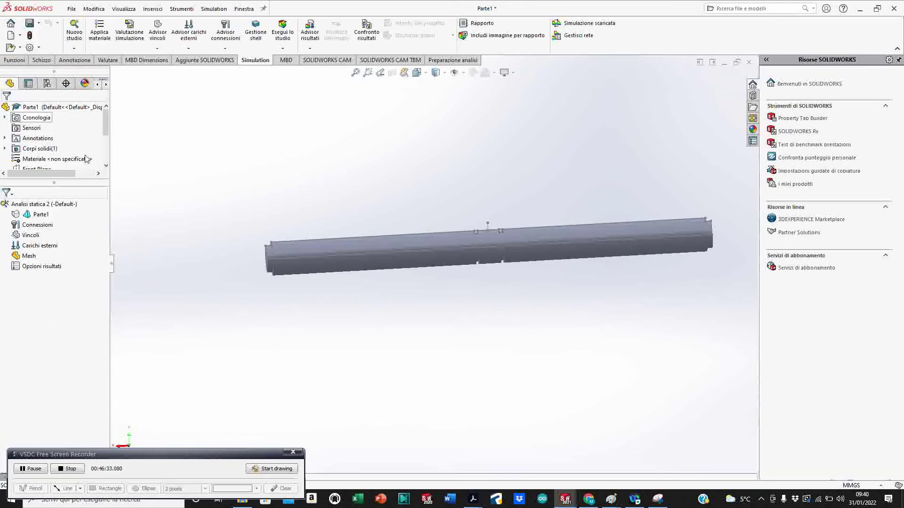
Step: Apply the Acciaio in lega material to the Parte1 body in the static study
{"action": "right_click", "coordinate": [41, 215]}
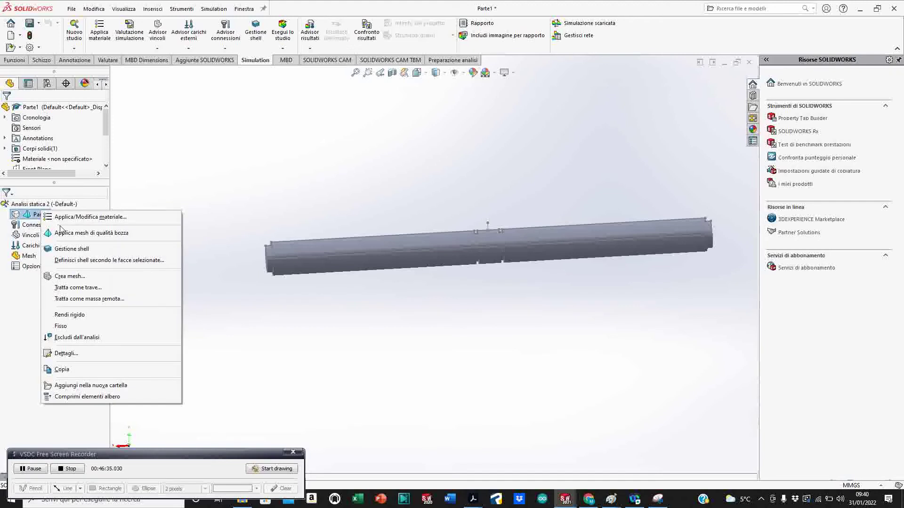
{"action": "left_click", "coordinate": [66, 217]}
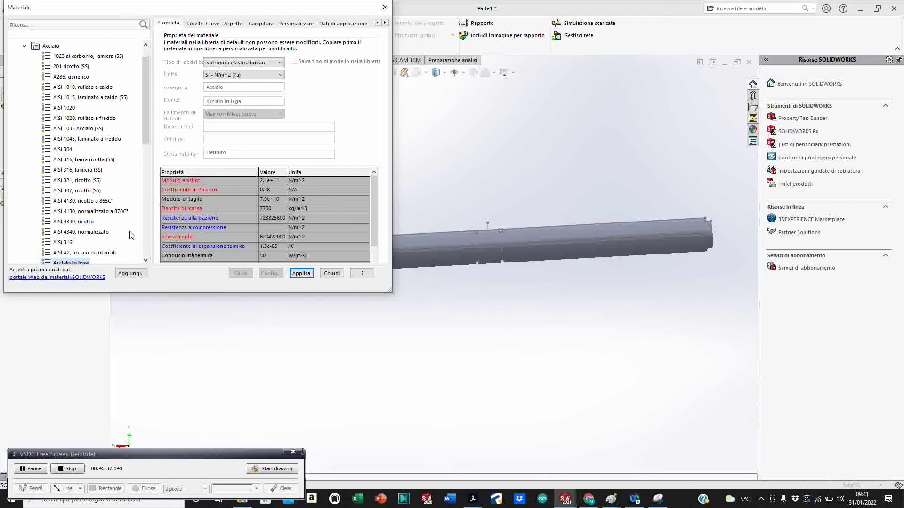
{"action": "scroll", "coordinate": [146, 131], "scroll_direction": "down", "scroll_amount": 1}
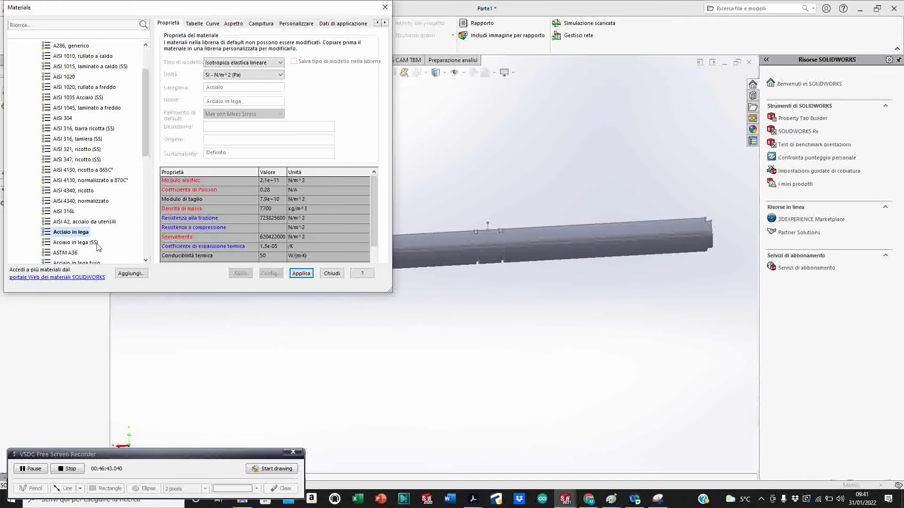
{"action": "left_click", "coordinate": [303, 275]}
{"action": "left_click", "coordinate": [332, 274]}
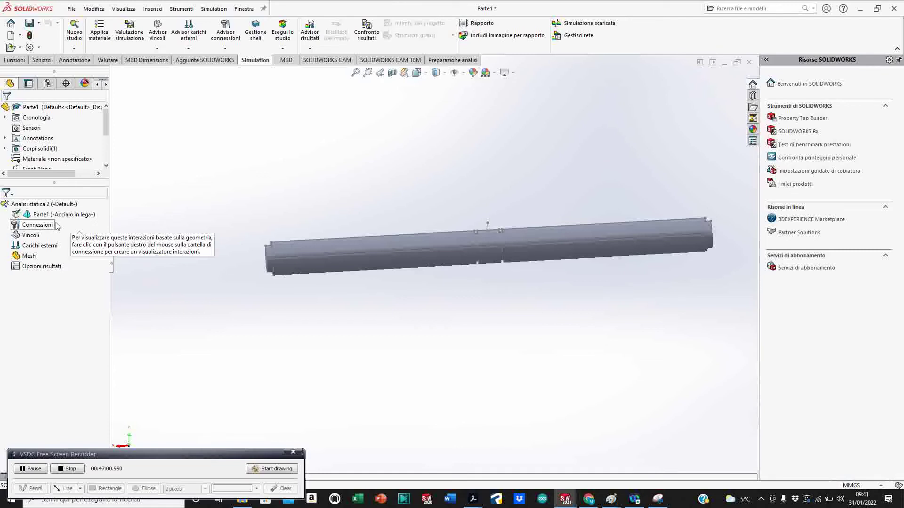
{"action": "right_click", "coordinate": [33, 240]}
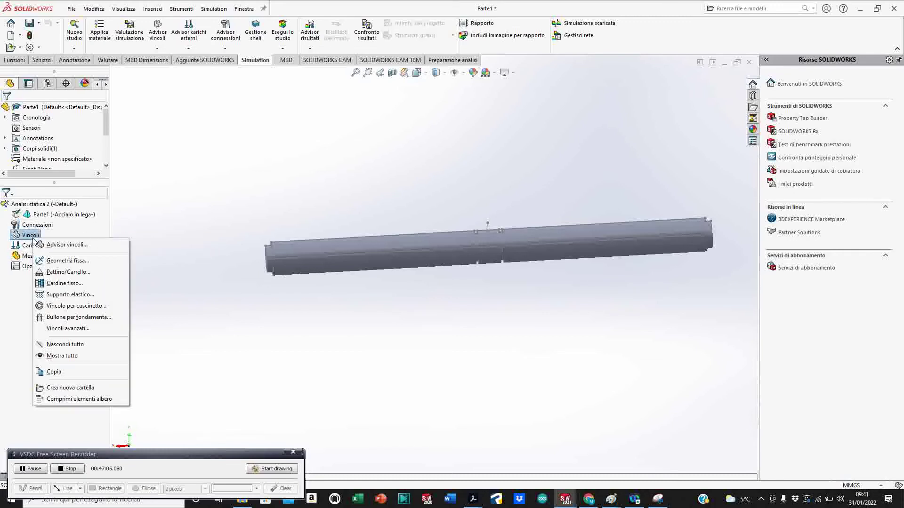
{"action": "left_click", "coordinate": [57, 272]}
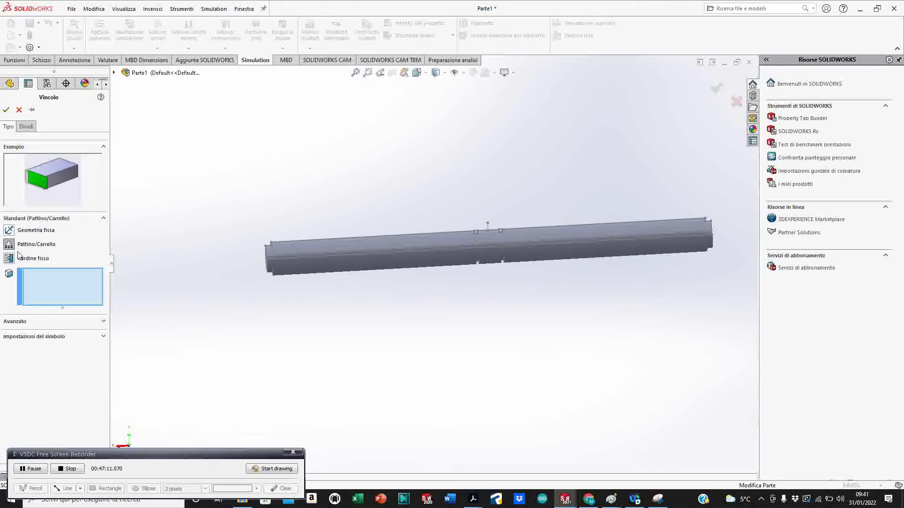
{"action": "left_click", "coordinate": [25, 322]}
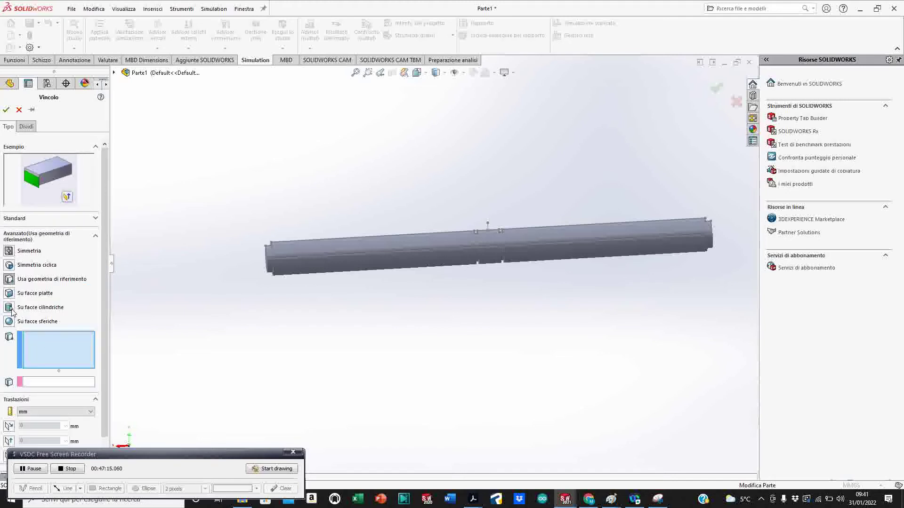
{"action": "left_click", "coordinate": [9, 307]}
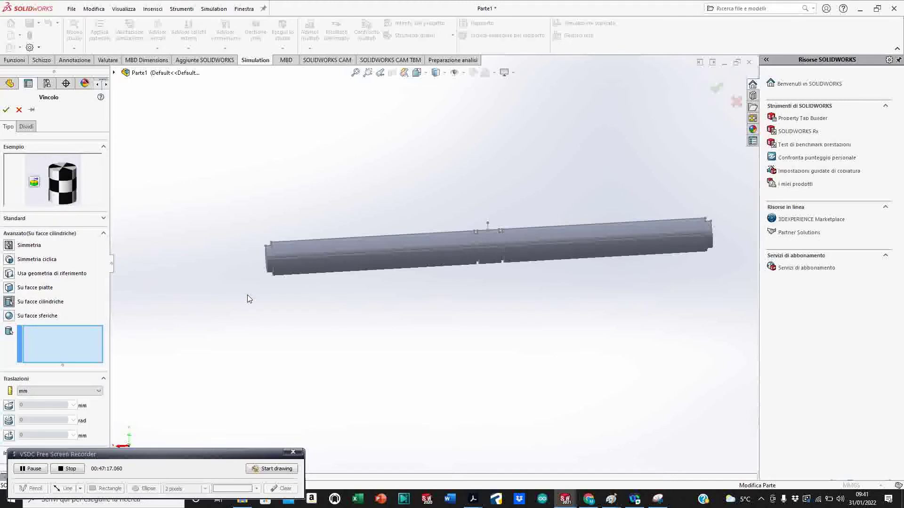
{"action": "scroll", "coordinate": [248, 295], "scroll_direction": "down", "scroll_amount": 3}
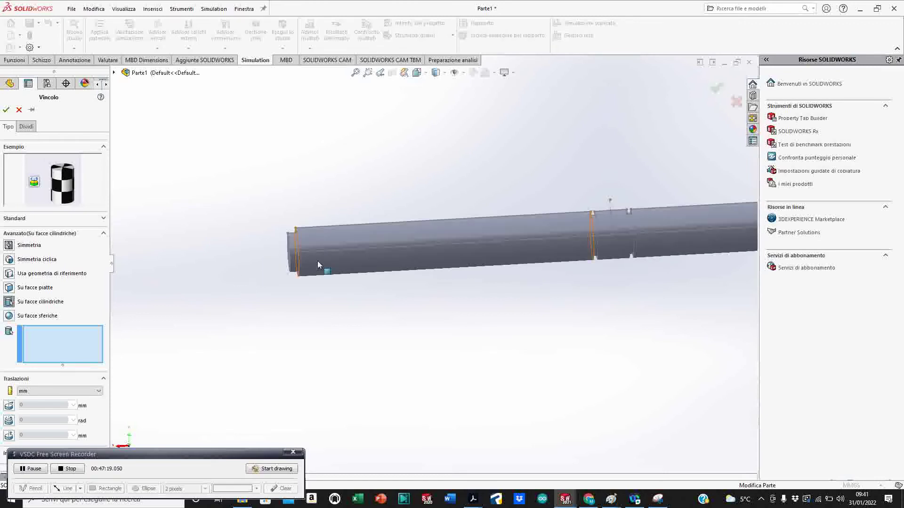
{"action": "scroll", "coordinate": [332, 259], "scroll_direction": "down", "scroll_amount": 2}
{"action": "scroll", "coordinate": [281, 261], "scroll_direction": "down", "scroll_amount": 3}
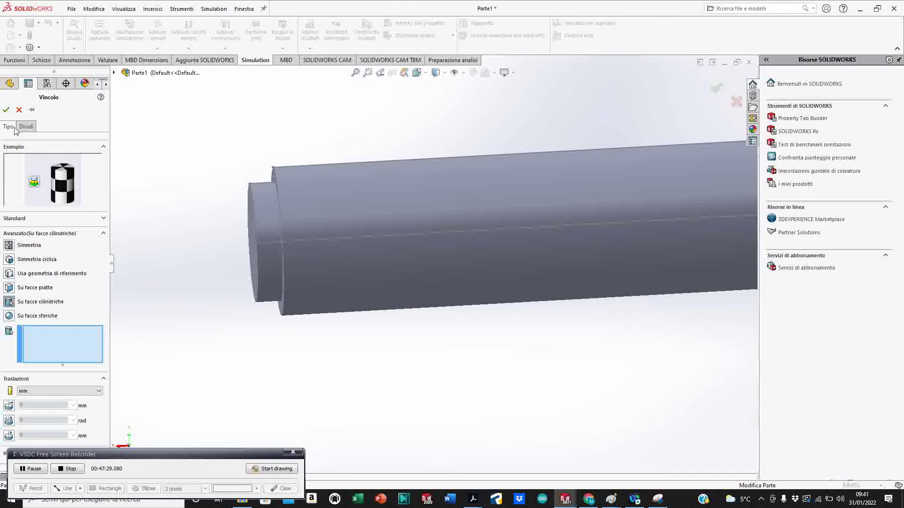
{"action": "left_click", "coordinate": [19, 110]}
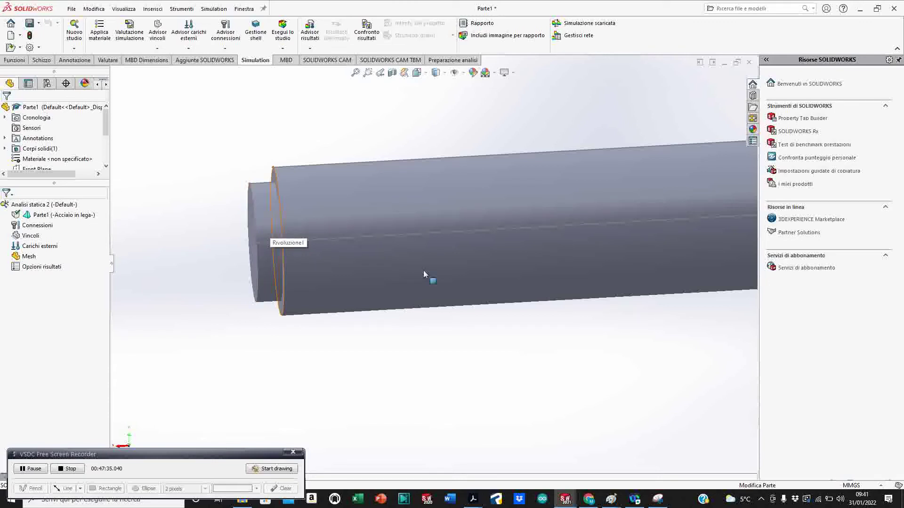
{"action": "scroll", "coordinate": [522, 250], "scroll_direction": "up", "scroll_amount": 8}
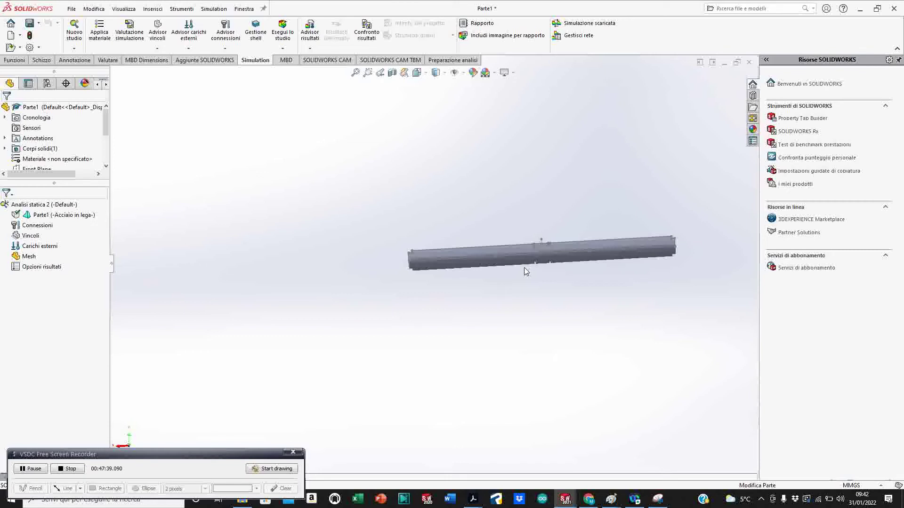
{"action": "scroll", "coordinate": [508, 271], "scroll_direction": "down", "scroll_amount": 6}
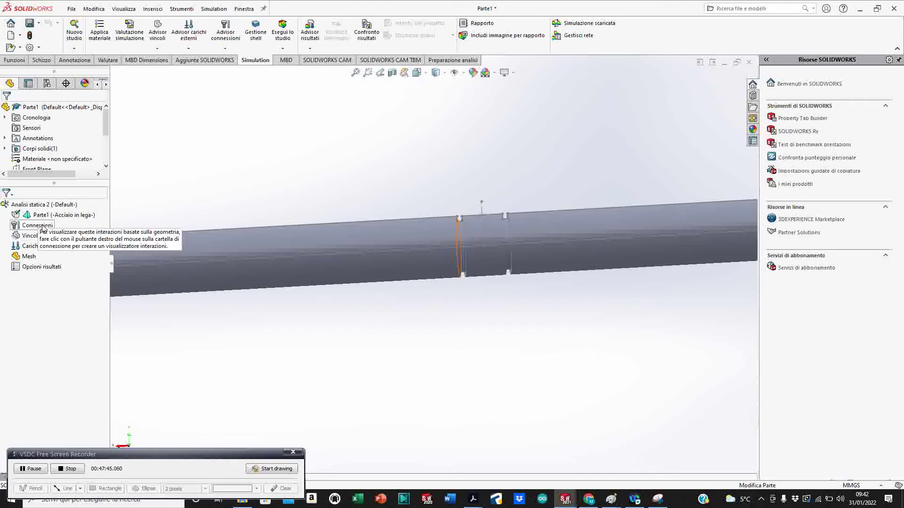
{"action": "left_click", "coordinate": [35, 470]}
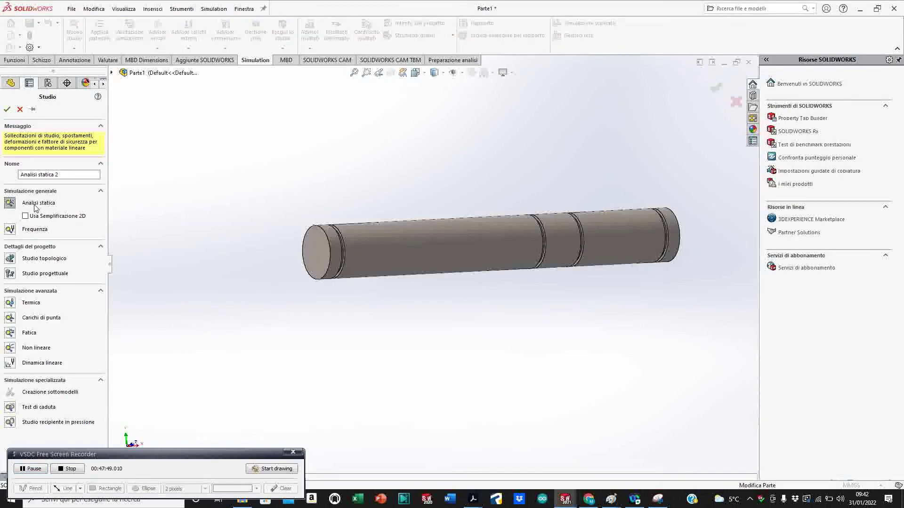
Step: Create the Analisi statica 2 study for the four-groove shaft and apply the Acciaio in lega material to its Parte1 body
{"action": "left_click", "coordinate": [7, 110]}
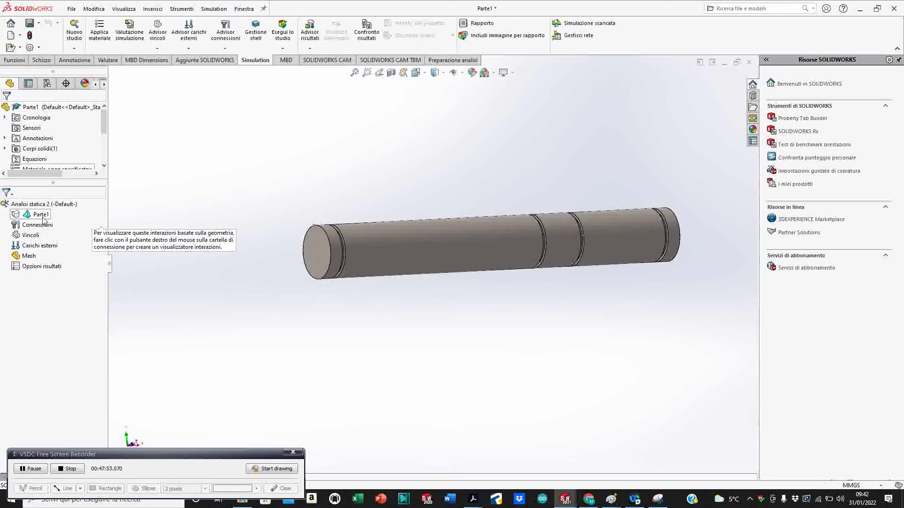
{"action": "right_click", "coordinate": [42, 216]}
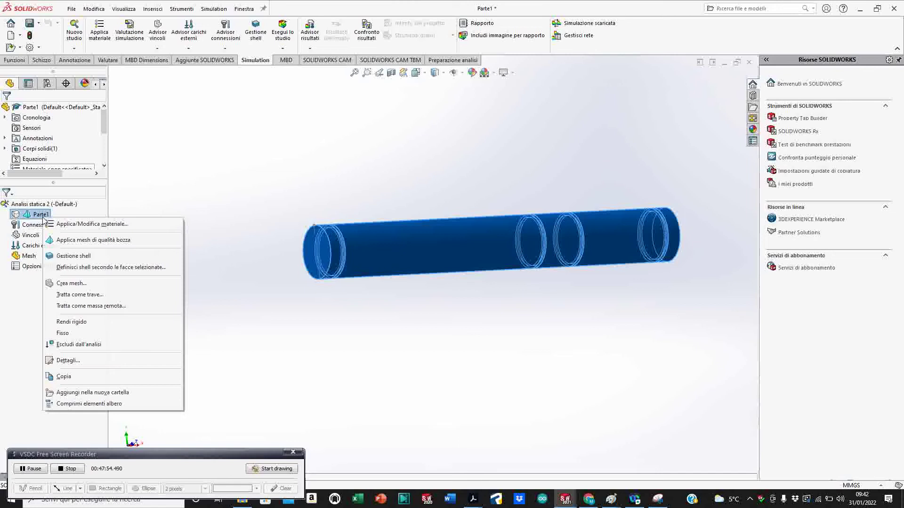
{"action": "left_click", "coordinate": [69, 225]}
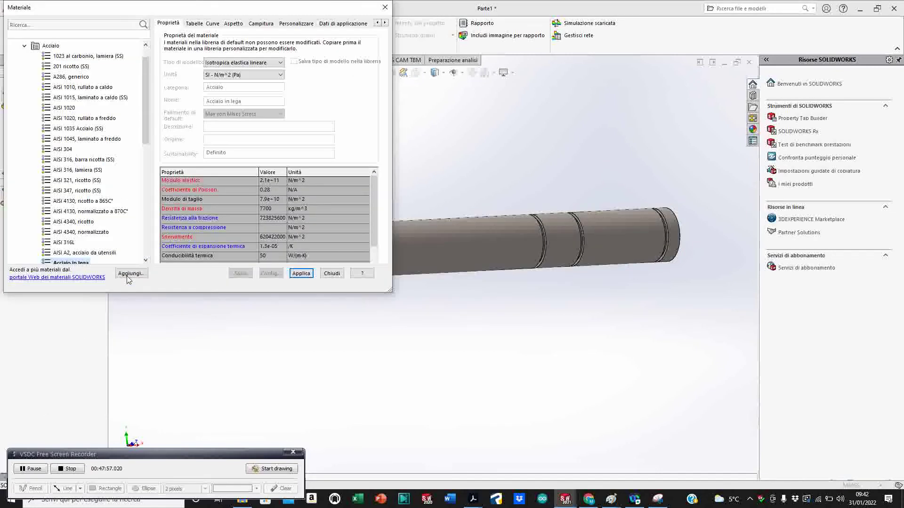
{"action": "left_click", "coordinate": [301, 274]}
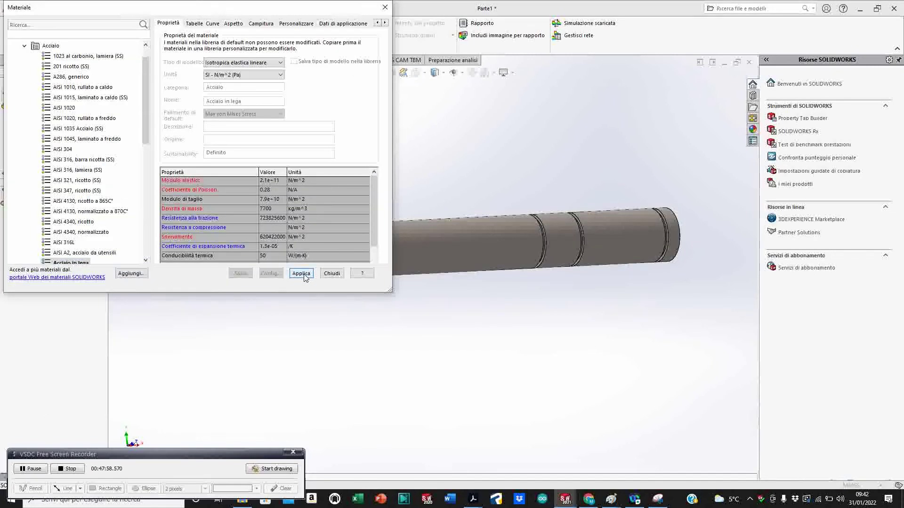
{"action": "left_click", "coordinate": [329, 274]}
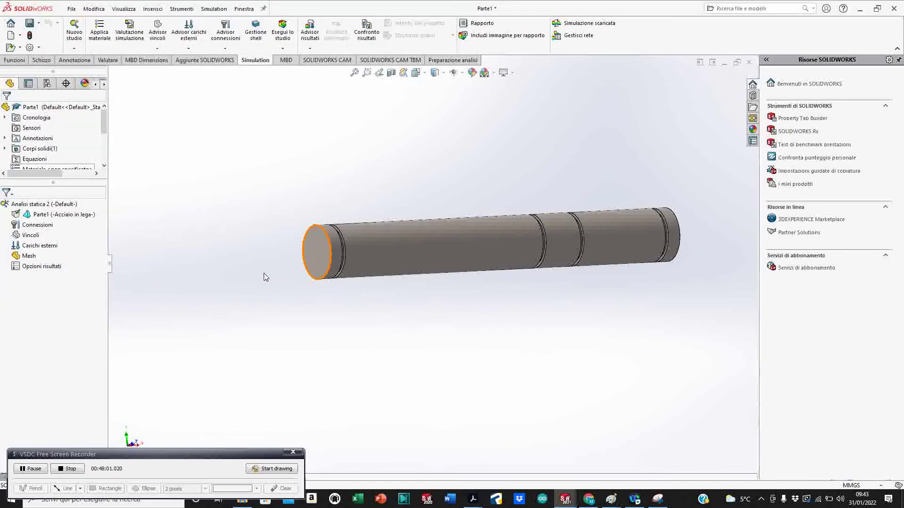
Step: Start an advanced Su facce cilindriche restraint on the short cylindrical face between the shaft's near end and its first groove
{"action": "right_click", "coordinate": [38, 237]}
{"action": "left_click", "coordinate": [60, 271]}
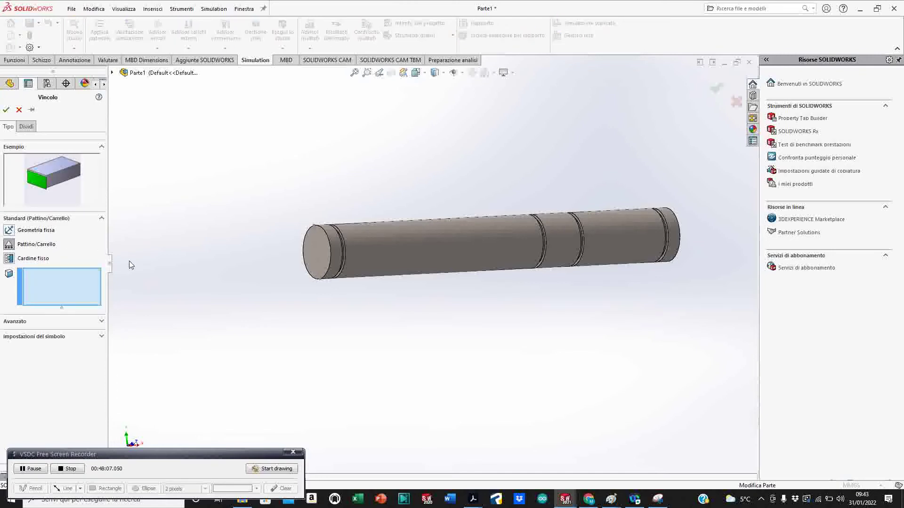
{"action": "left_click", "coordinate": [18, 322]}
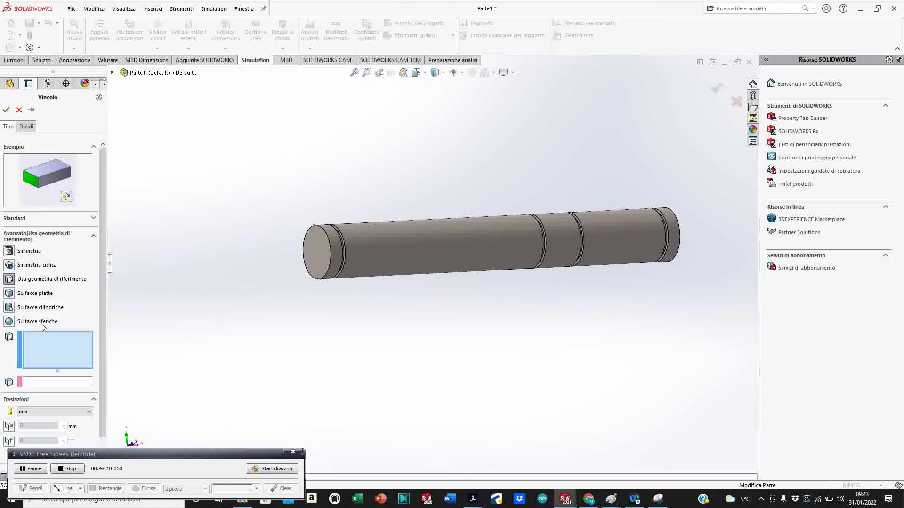
{"action": "left_click", "coordinate": [9, 308]}
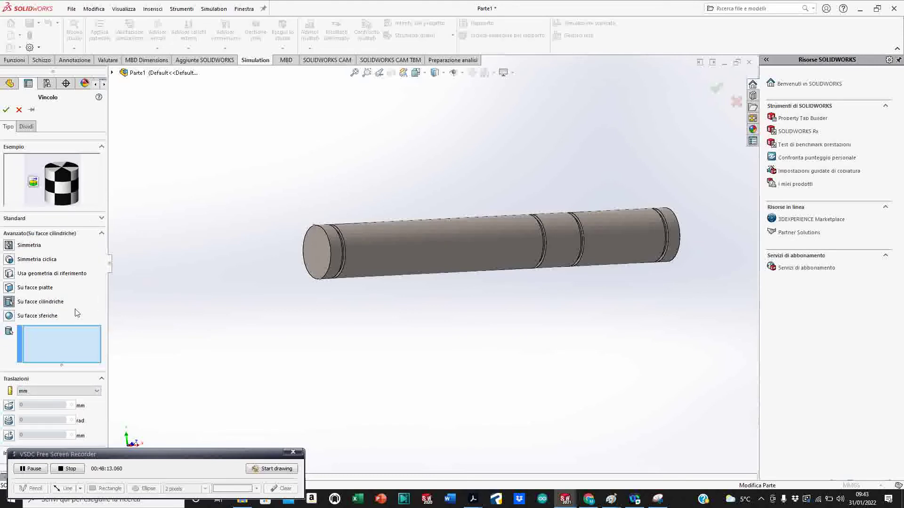
{"action": "left_click", "coordinate": [336, 243]}
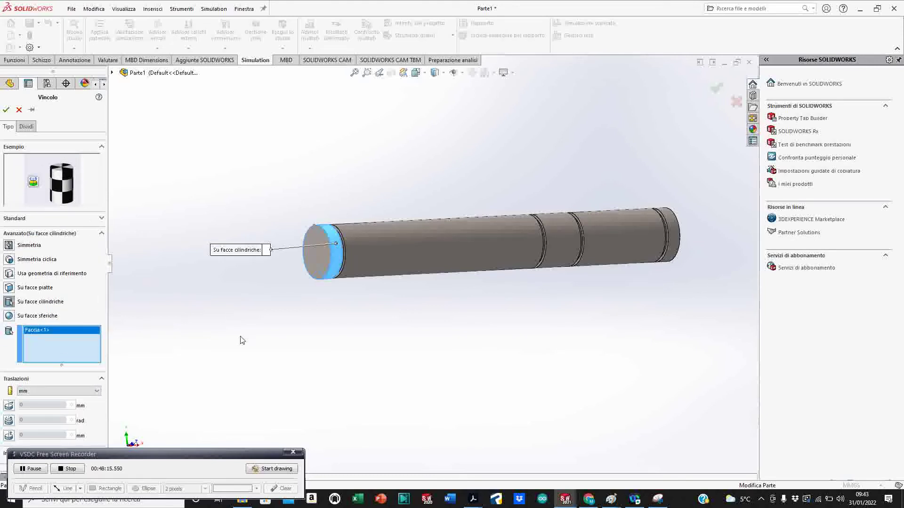
Step: Set the near-end cylindrical restraint's radial and axial translations to 0 mm, reverse the axial direction with Direzione contraria, and accept it
{"action": "left_click", "coordinate": [9, 407]}
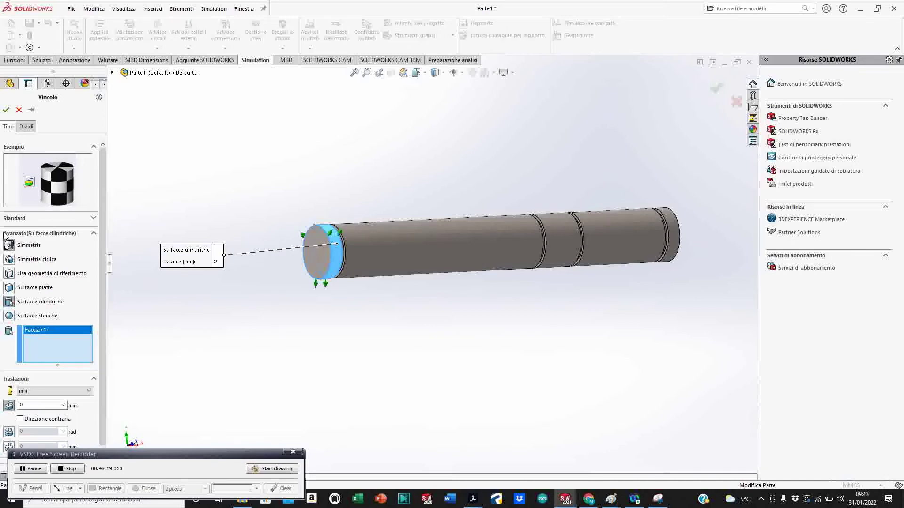
{"action": "left_click", "coordinate": [7, 447]}
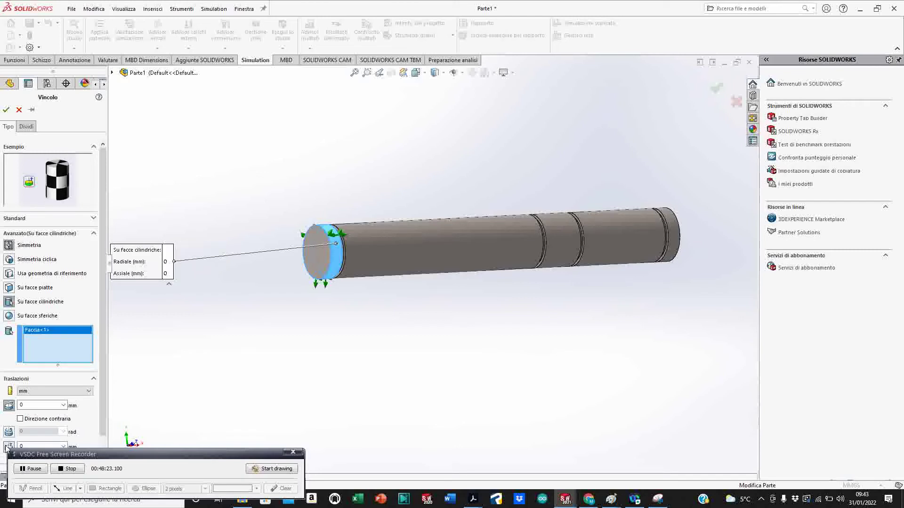
{"action": "scroll", "coordinate": [362, 231], "scroll_direction": "down", "scroll_amount": 6}
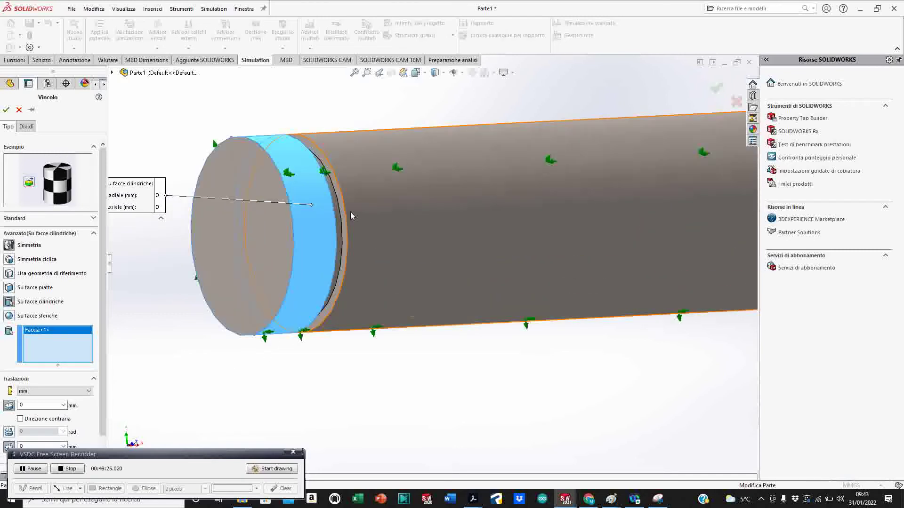
{"action": "middle_click_drag", "start_coordinate": [331, 239], "coordinate": [319, 220]}
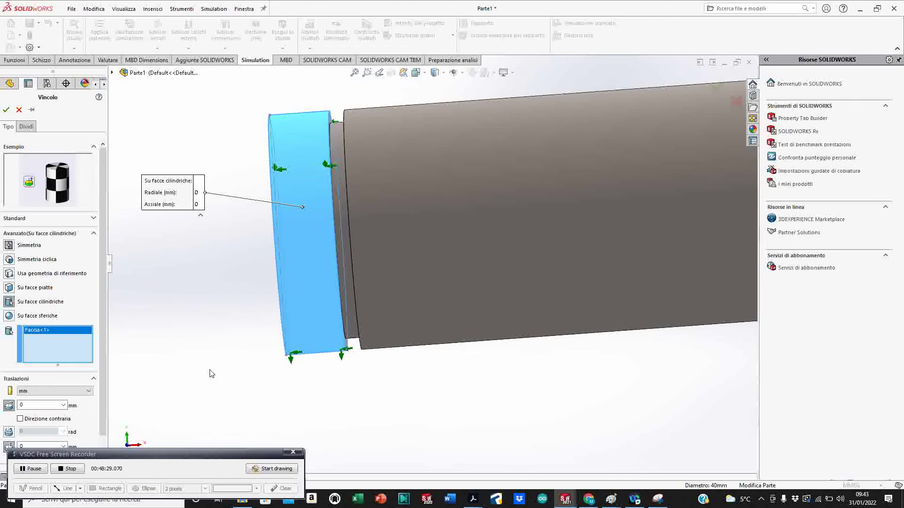
{"action": "scroll", "coordinate": [101, 320], "scroll_direction": "down", "scroll_amount": 2}
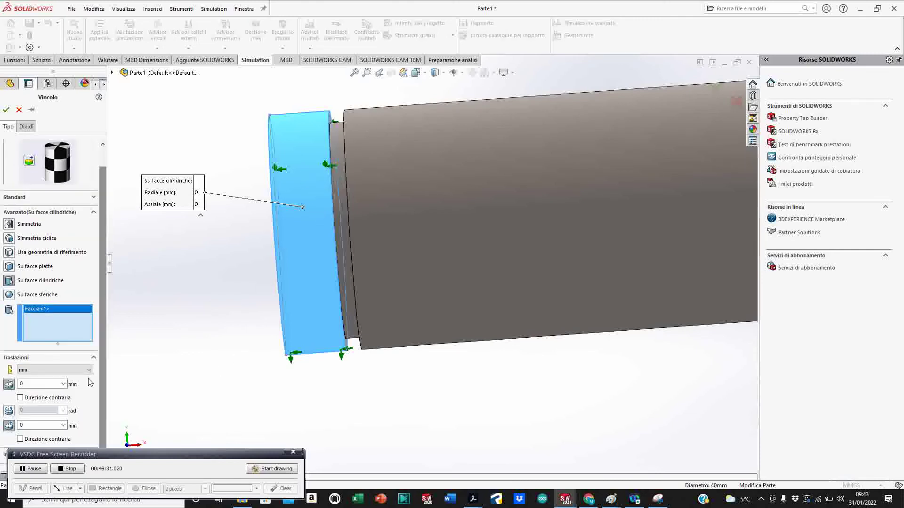
{"action": "left_click", "coordinate": [27, 441]}
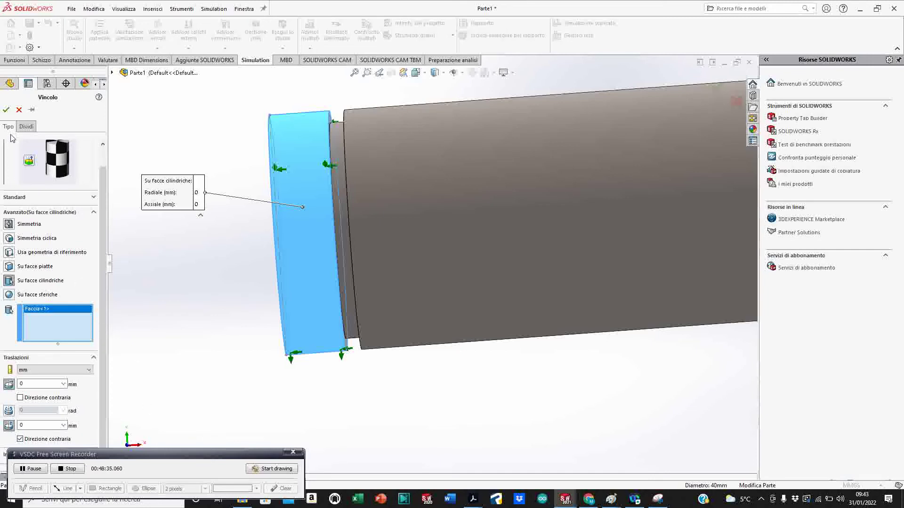
{"action": "left_click", "coordinate": [6, 109]}
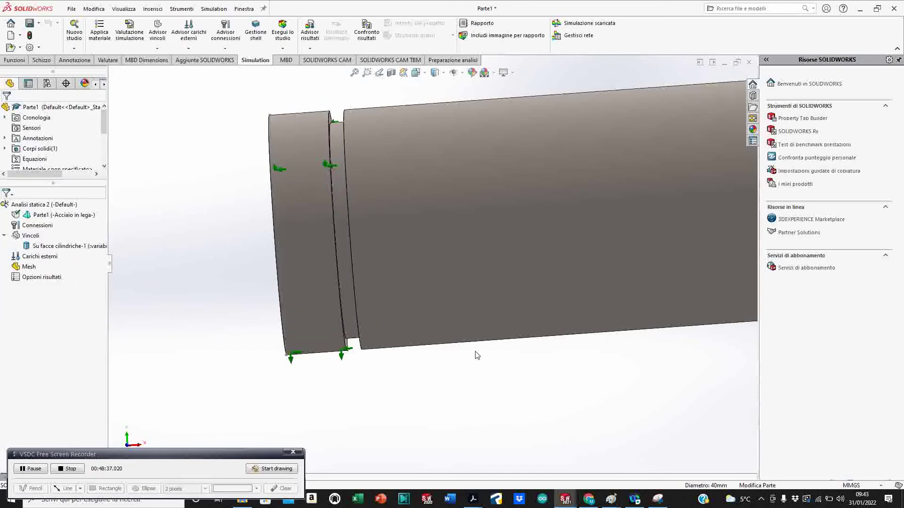
Step: Start a Pattino/Carrello restraint on the short cylindrical face beyond the last groove at the shaft's far end
{"action": "scroll", "coordinate": [689, 288], "scroll_direction": "up", "scroll_amount": 3}
{"action": "scroll", "coordinate": [668, 267], "scroll_direction": "up", "scroll_amount": 2}
{"action": "scroll", "coordinate": [566, 259], "scroll_direction": "down", "scroll_amount": 4}
{"action": "scroll", "coordinate": [404, 254], "scroll_direction": "down", "scroll_amount": 3}
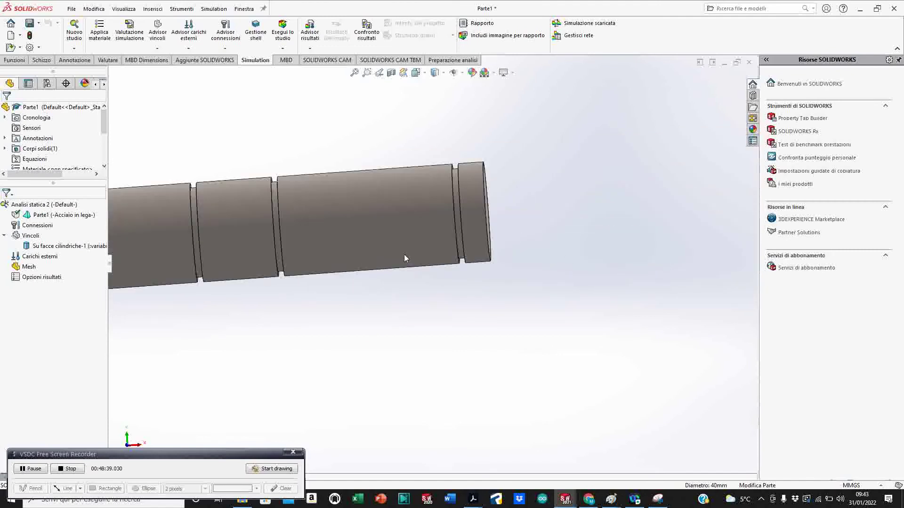
{"action": "right_click", "coordinate": [30, 236]}
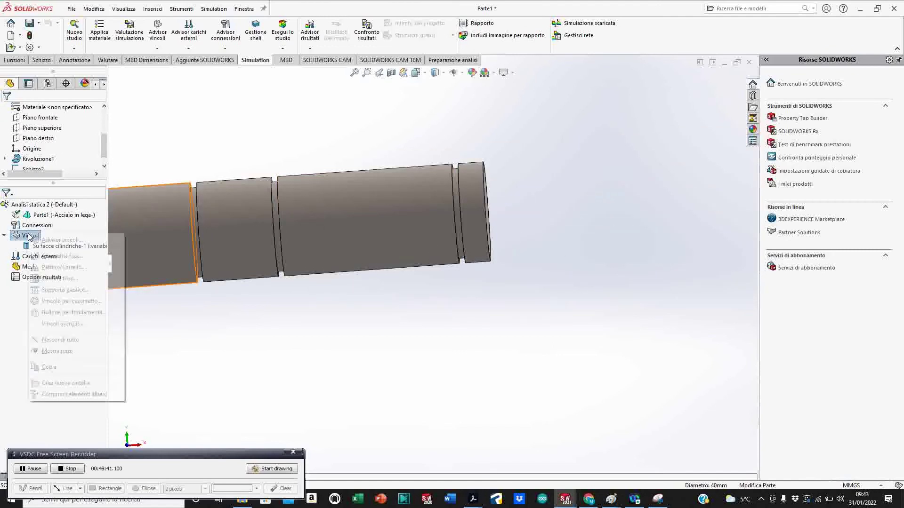
{"action": "left_click", "coordinate": [46, 244]}
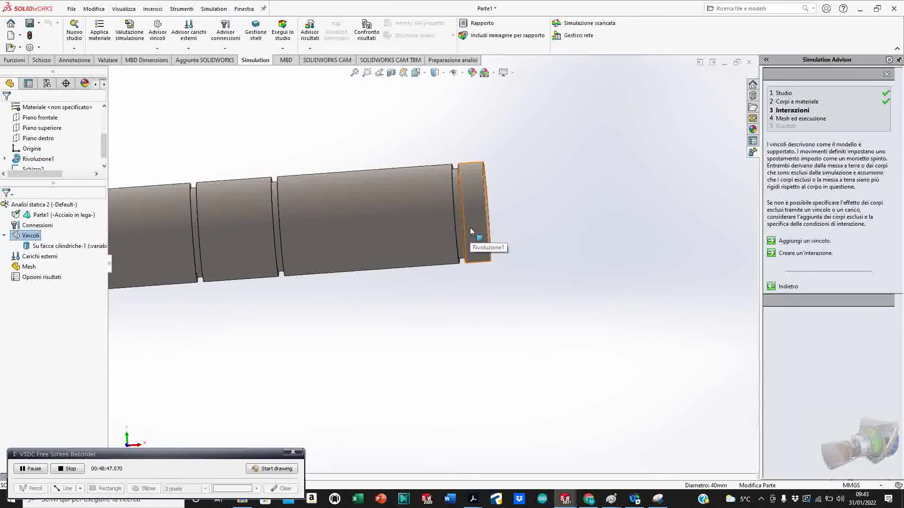
{"action": "right_click", "coordinate": [29, 236]}
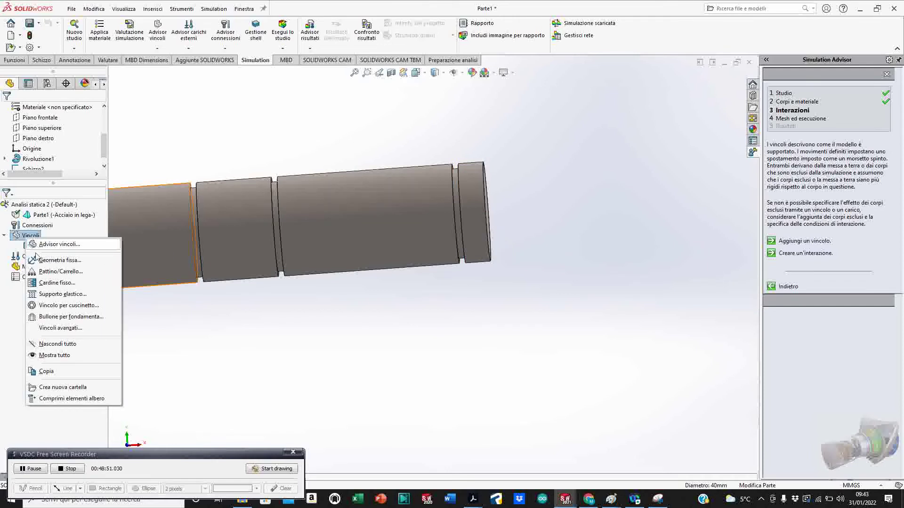
{"action": "left_click", "coordinate": [60, 271]}
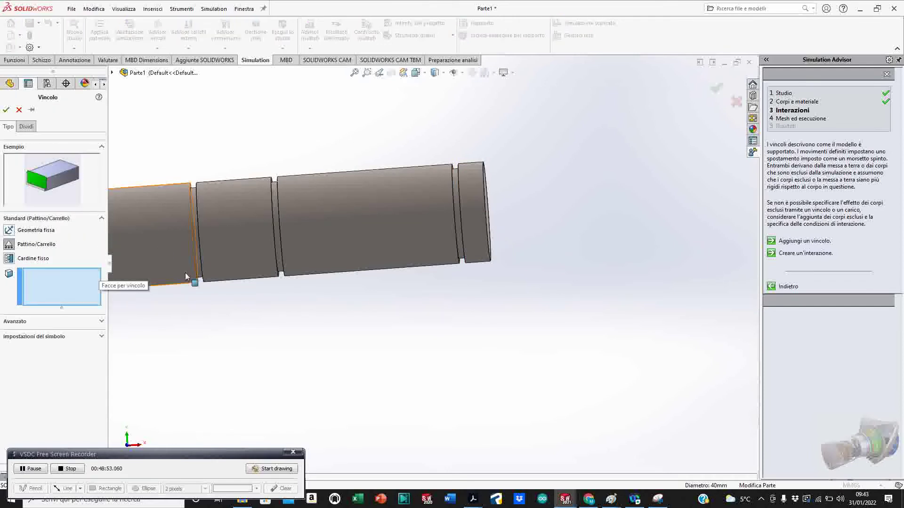
{"action": "left_click", "coordinate": [477, 225]}
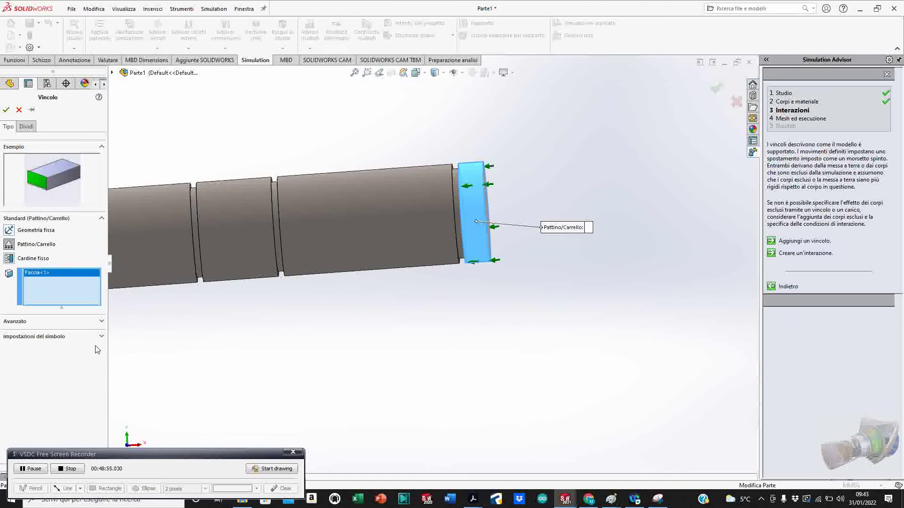
Step: Change the far-end restraint to the advanced Su facce cilindriche type with a 0 mm radial translation and accept it
{"action": "left_click", "coordinate": [17, 323]}
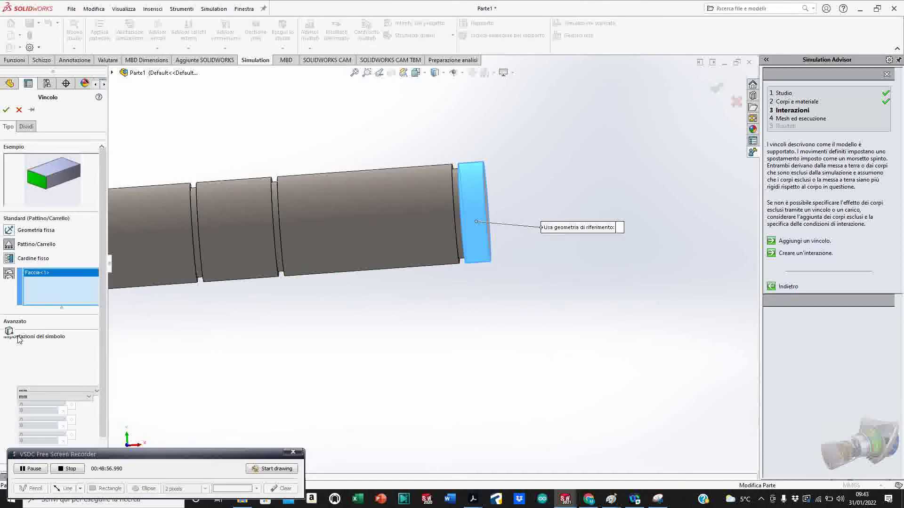
{"action": "left_click", "coordinate": [9, 308]}
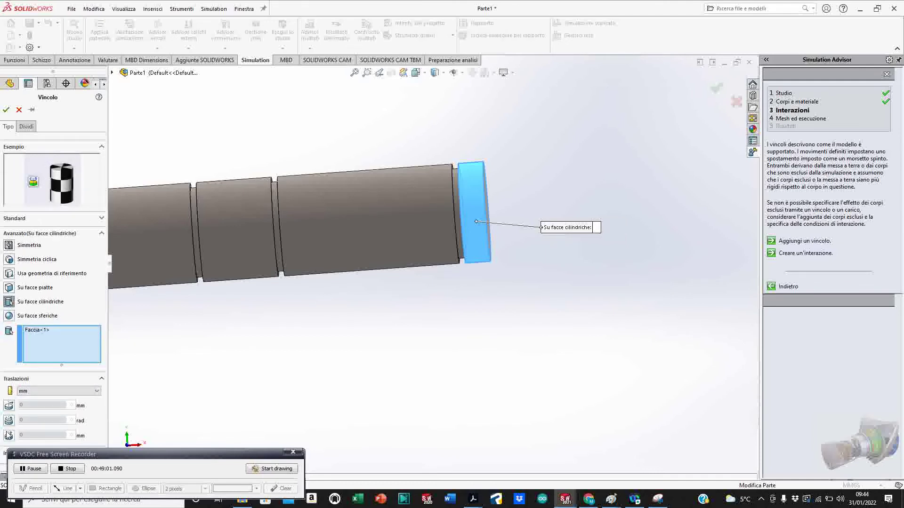
{"action": "left_click", "coordinate": [9, 435]}
{"action": "left_click", "coordinate": [9, 436]}
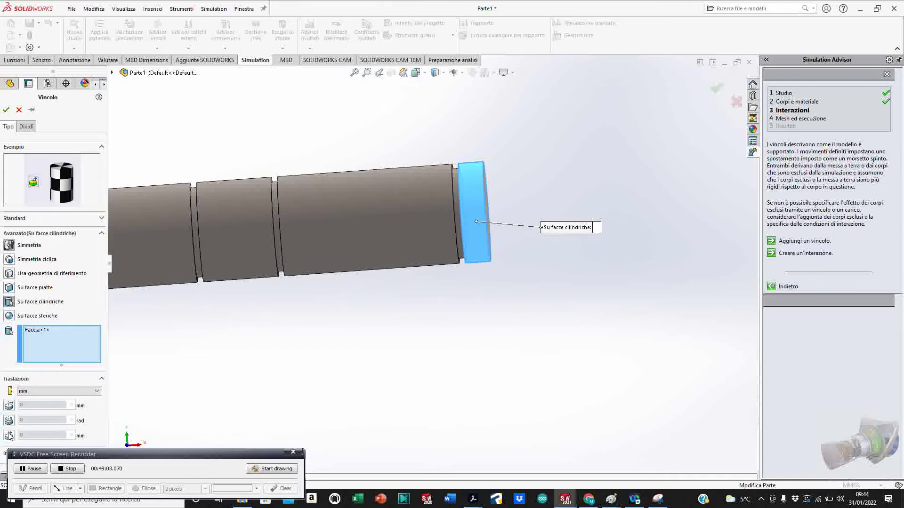
{"action": "left_click", "coordinate": [8, 406]}
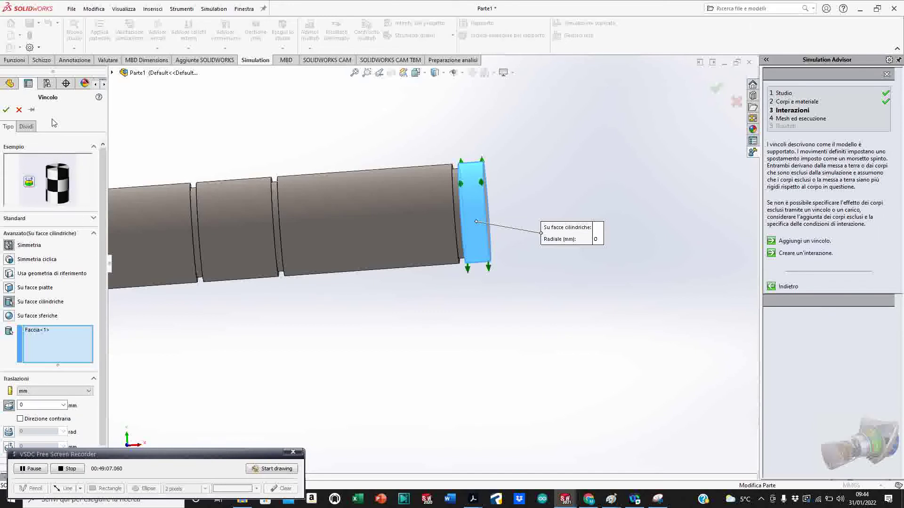
{"action": "key", "text": "Return"}
{"action": "scroll", "coordinate": [219, 260], "scroll_direction": "up", "scroll_amount": 3}
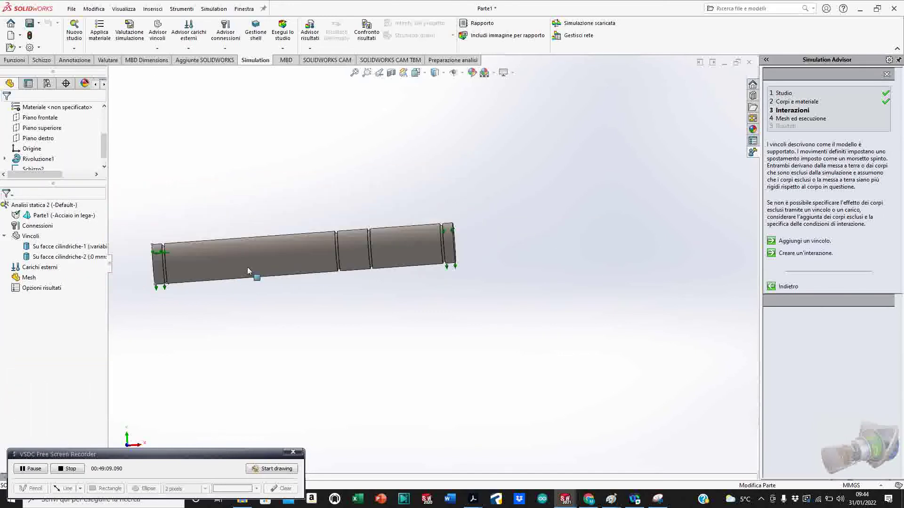
Step: Apply a 10000 N Forza to the cylindrical face between the two middle grooves, along Linea1@Schizzo2 with Direzione contraria
{"action": "middle_click_drag", "start_coordinate": [250, 268], "coordinate": [226, 289]}
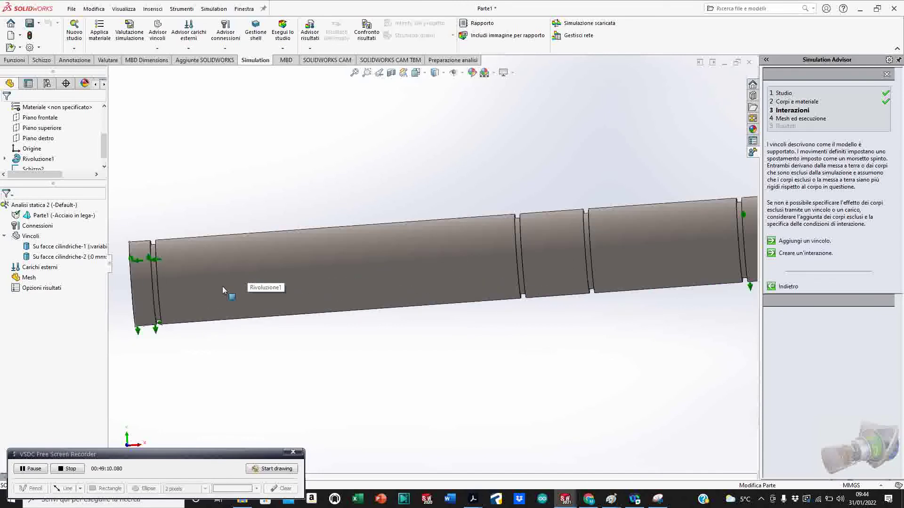
{"action": "left_click", "coordinate": [29, 268]}
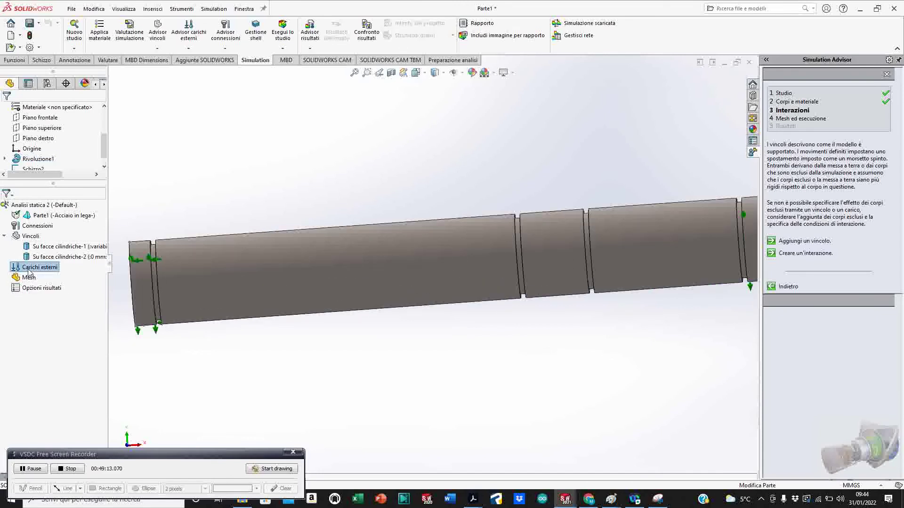
{"action": "right_click", "coordinate": [28, 272]}
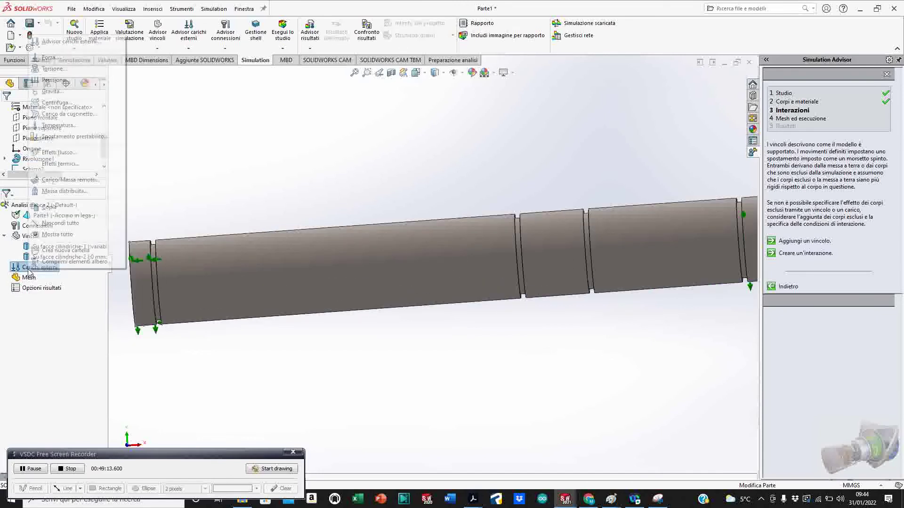
{"action": "left_click", "coordinate": [48, 58]}
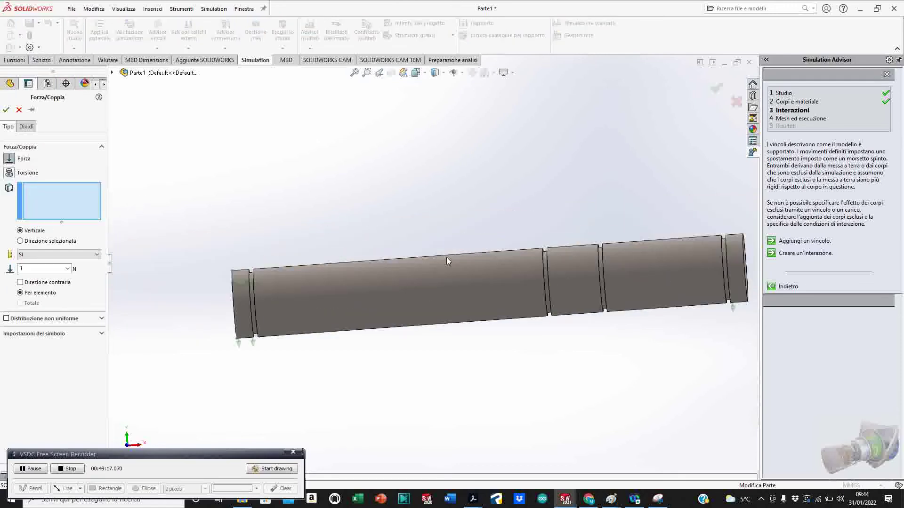
{"action": "left_click", "coordinate": [565, 263]}
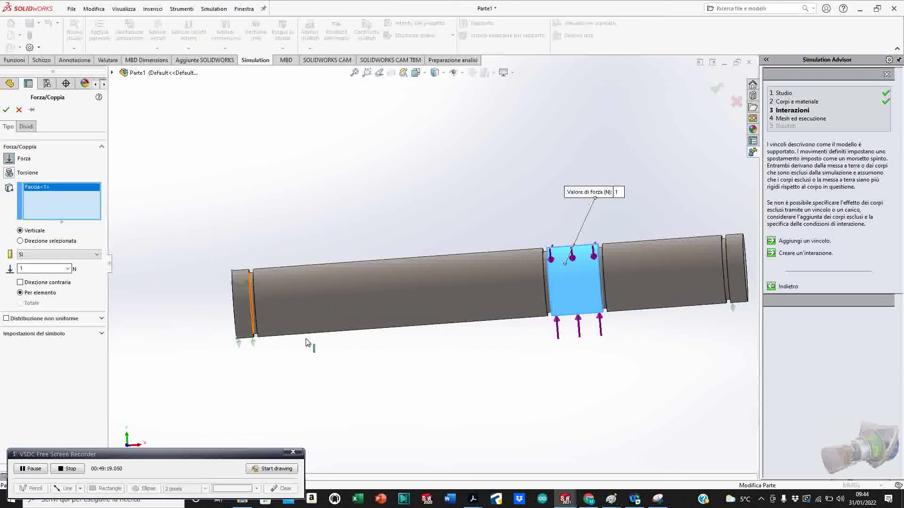
{"action": "middle_click_drag", "start_coordinate": [306, 343], "coordinate": [377, 334]}
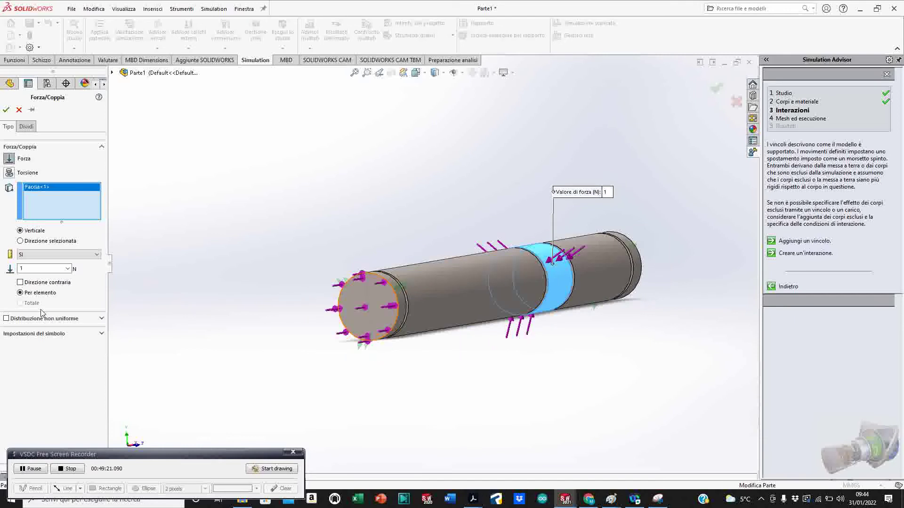
{"action": "left_click", "coordinate": [20, 241]}
{"action": "left_click", "coordinate": [367, 301]}
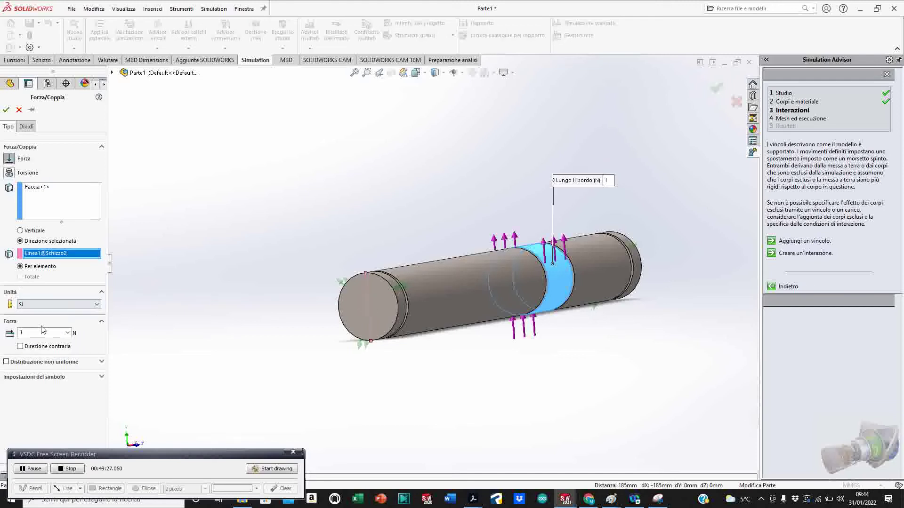
{"action": "left_click", "coordinate": [20, 346]}
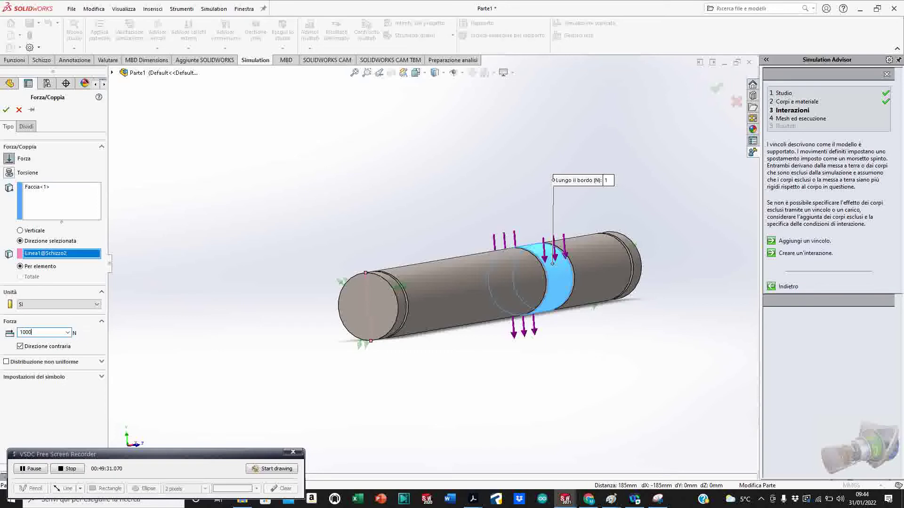
{"action": "left_click", "coordinate": [6, 110]}
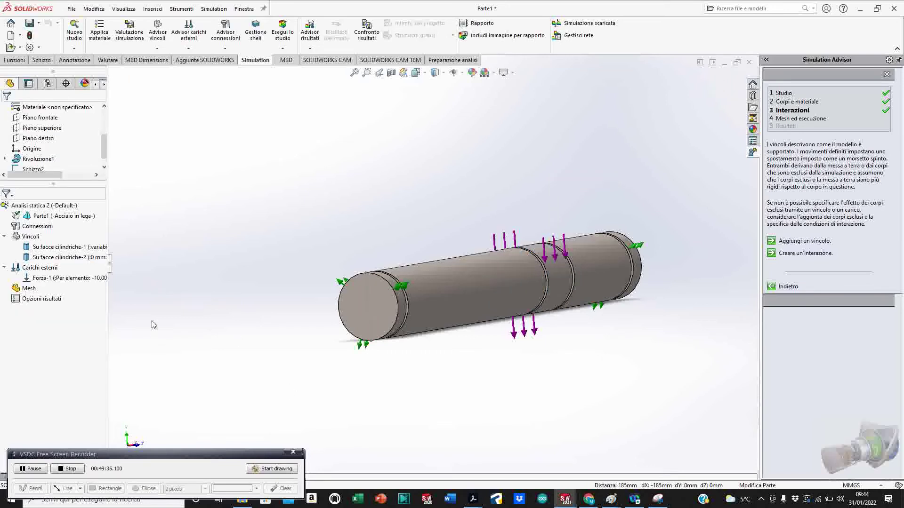
Step: Start a Forza load on the short cylindrical face at the shaft's near end
{"action": "right_click", "coordinate": [40, 268]}
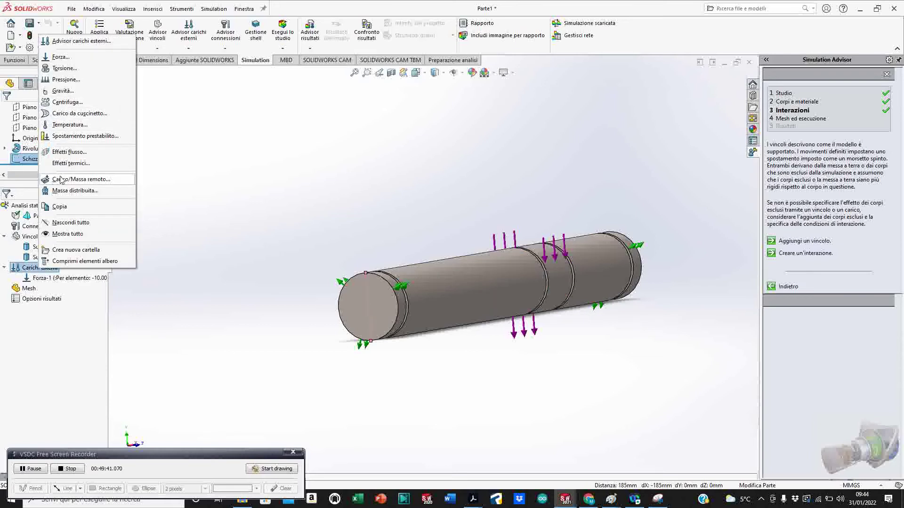
{"action": "left_click", "coordinate": [61, 57]}
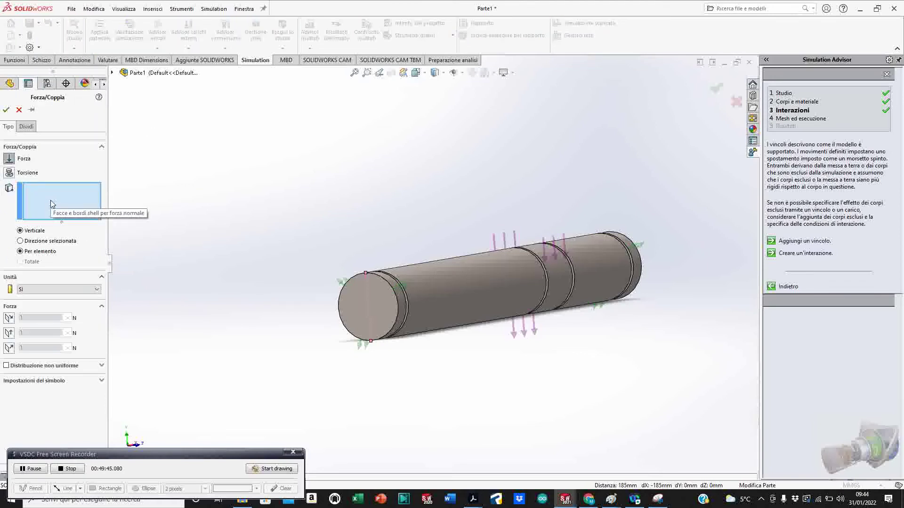
{"action": "left_click", "coordinate": [9, 160]}
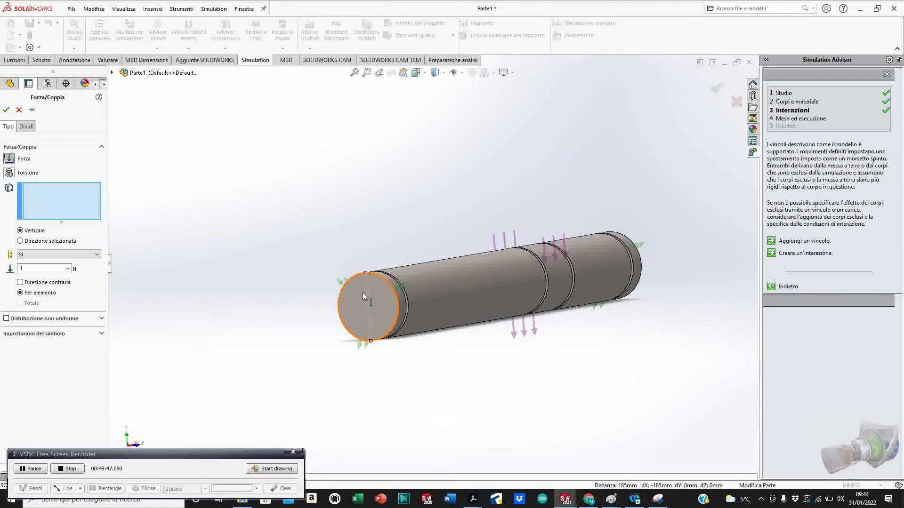
{"action": "middle_click_drag", "start_coordinate": [346, 397], "coordinate": [298, 383]}
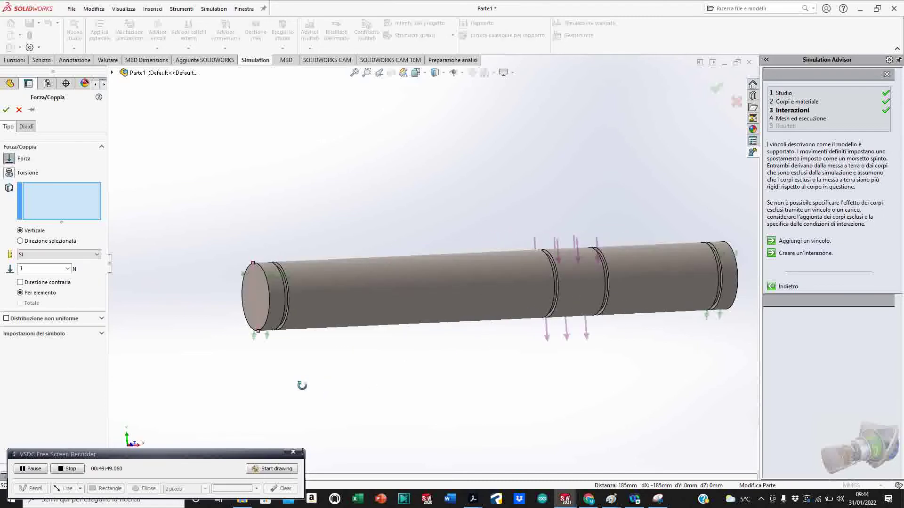
{"action": "left_click", "coordinate": [278, 303]}
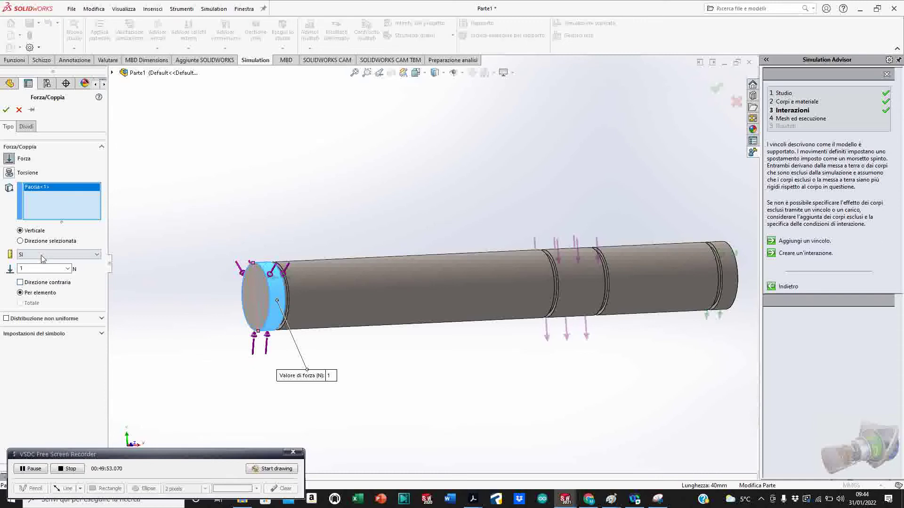
Step: Direct the near-end force along Linea1@Schizzo2, set it to 3333 N, and accept it
{"action": "left_click", "coordinate": [21, 241]}
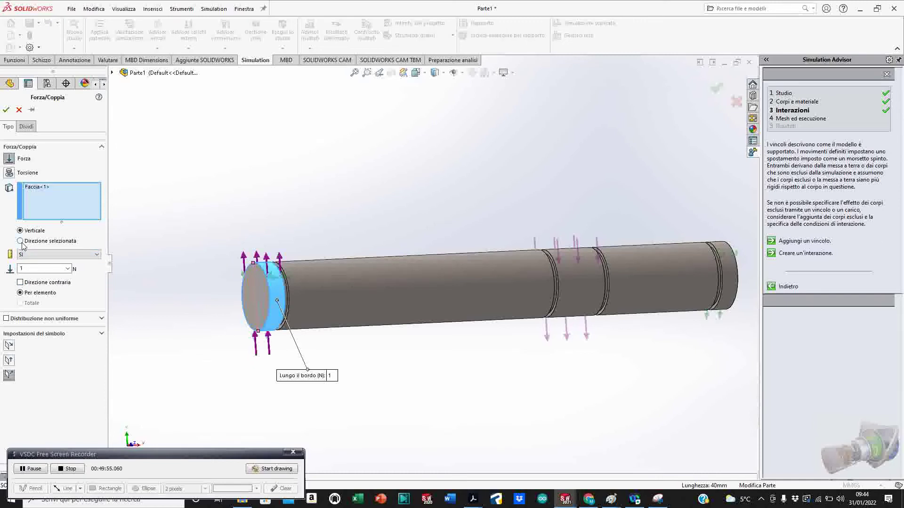
{"action": "left_click", "coordinate": [21, 241]}
{"action": "middle_click_drag", "start_coordinate": [167, 332], "coordinate": [236, 340]}
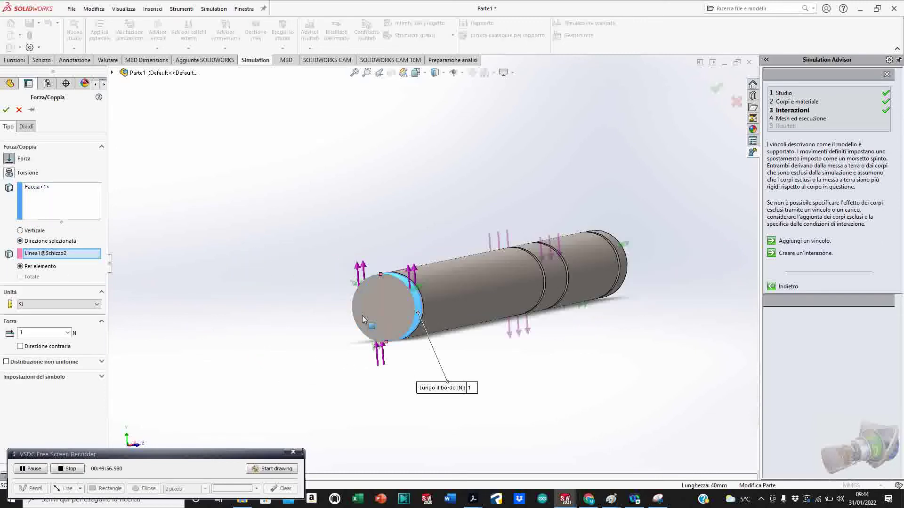
{"action": "left_click", "coordinate": [382, 301]}
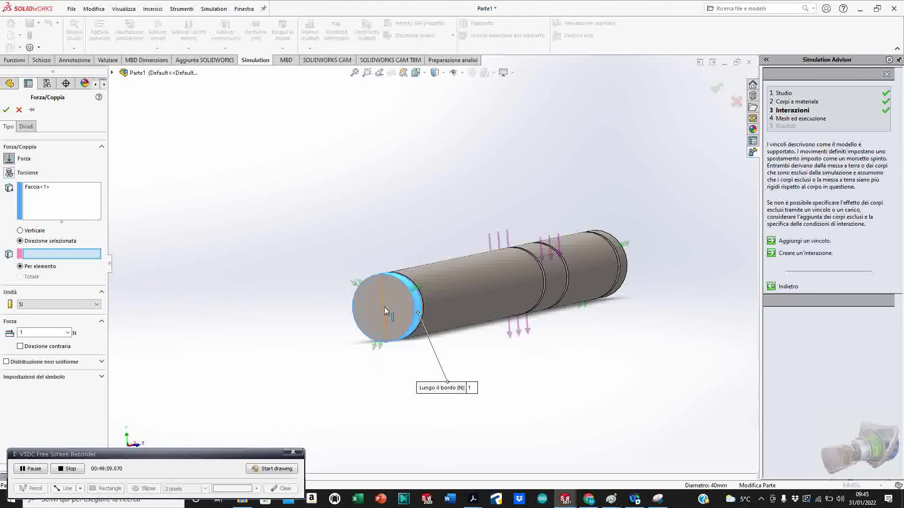
{"action": "left_click", "coordinate": [384, 308]}
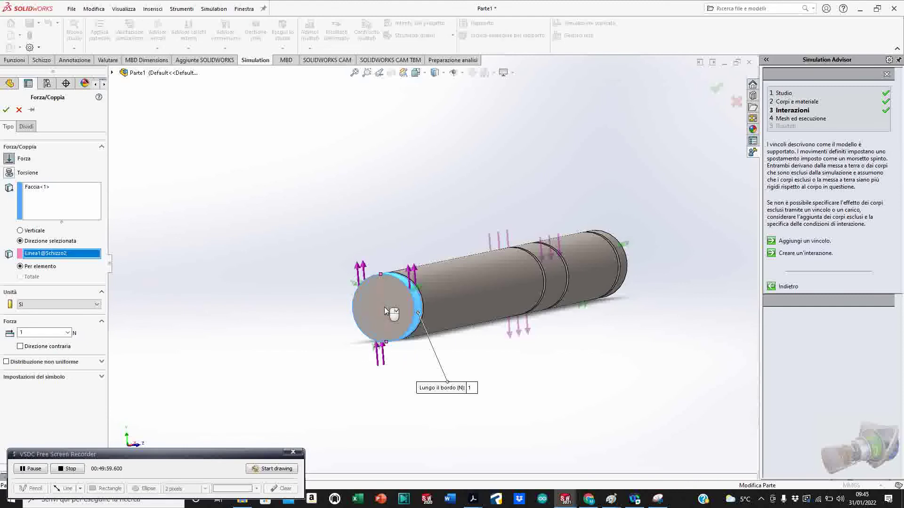
{"action": "left_click", "coordinate": [98, 306]}
{"action": "left_click", "coordinate": [154, 351]}
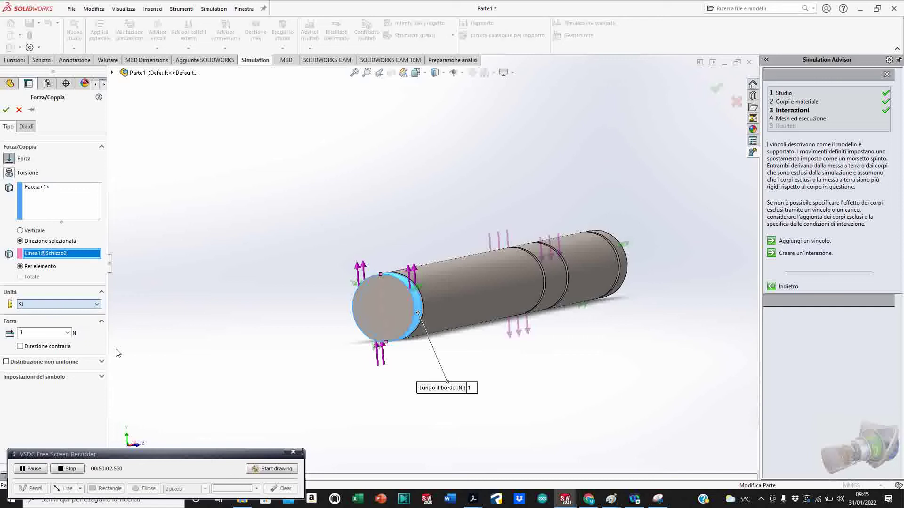
{"action": "double_click", "coordinate": [45, 333]}
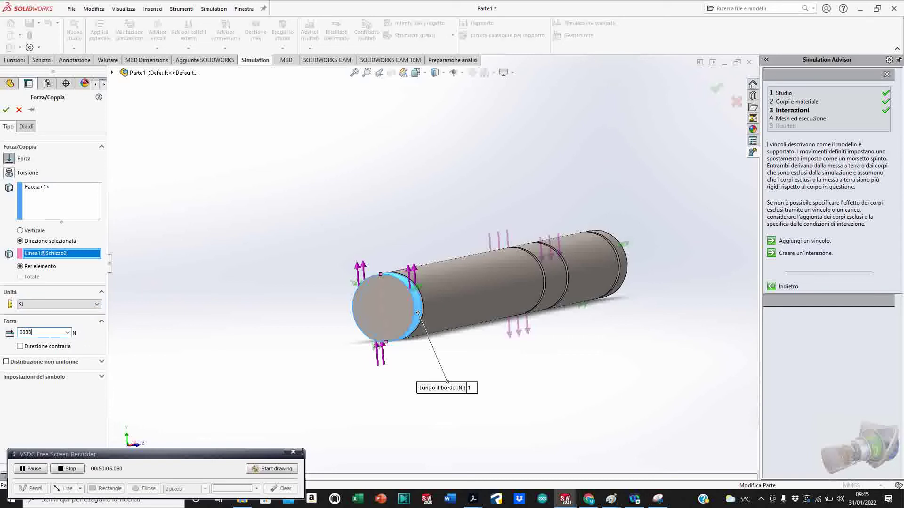
{"action": "left_click", "coordinate": [6, 110]}
Step: Start another Forza load on the short cylindrical face beyond the last groove at the shaft's far end
{"action": "middle_click_drag", "start_coordinate": [316, 363], "coordinate": [273, 365]}
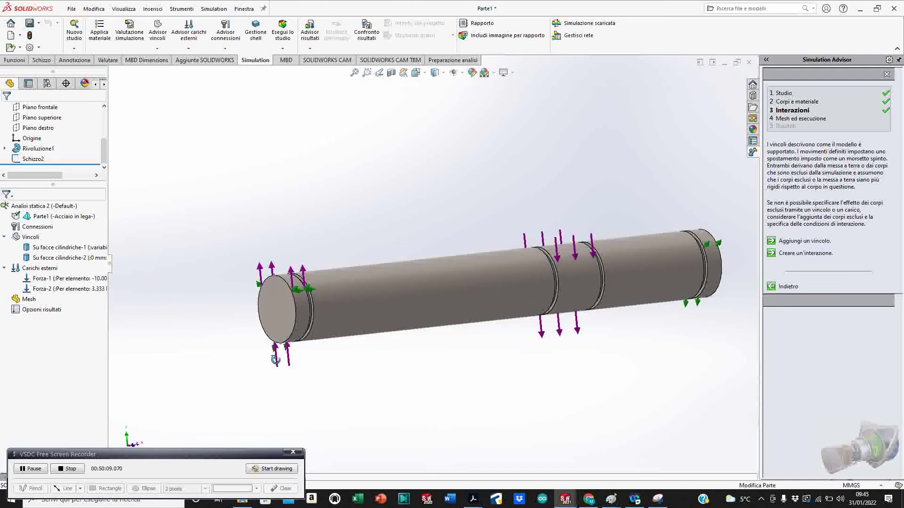
{"action": "scroll", "coordinate": [228, 367], "scroll_direction": "down", "scroll_amount": 5}
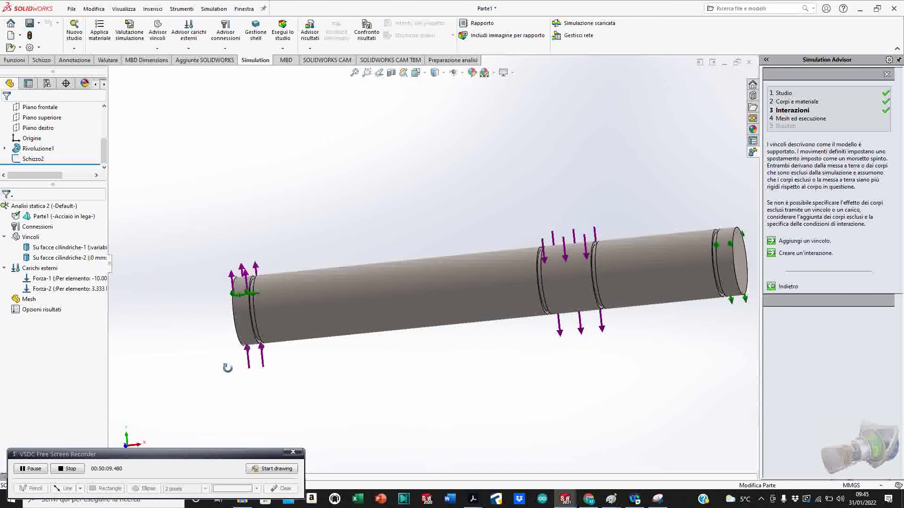
{"action": "right_click", "coordinate": [33, 270]}
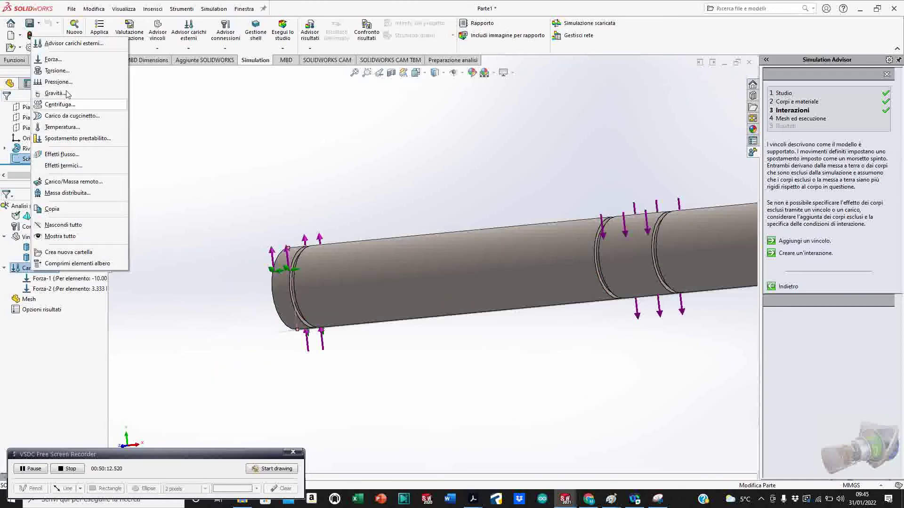
{"action": "left_click", "coordinate": [53, 59]}
{"action": "scroll", "coordinate": [514, 284], "scroll_direction": "up", "scroll_amount": 5}
{"action": "scroll", "coordinate": [513, 281], "scroll_direction": "down", "scroll_amount": 3}
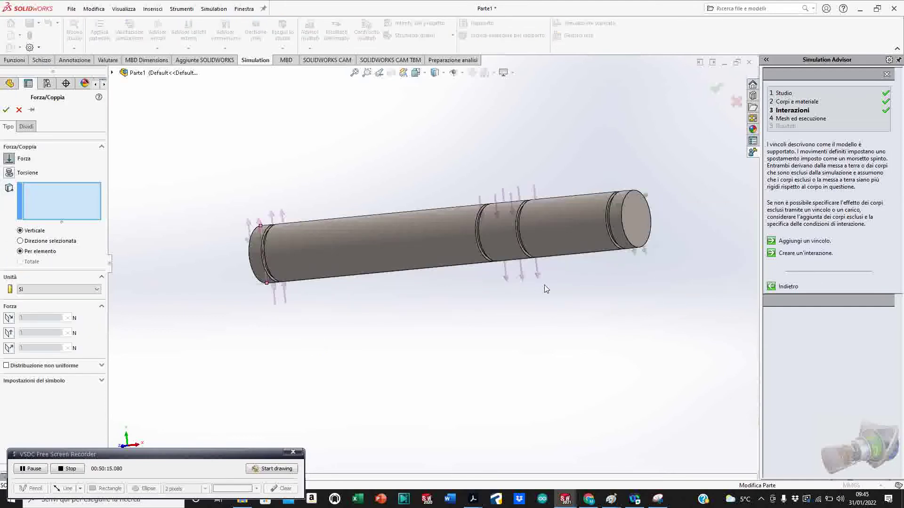
{"action": "left_click", "coordinate": [619, 237]}
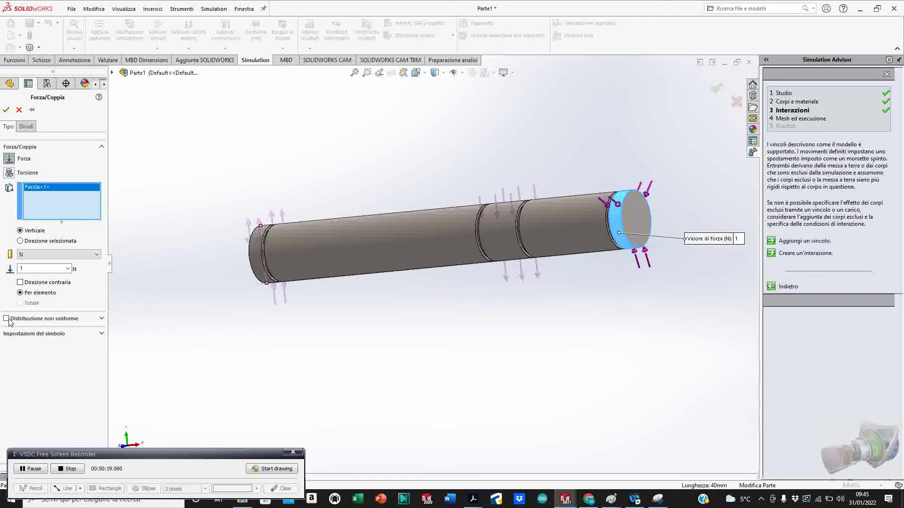
Step: Direct the far-end force along Linea1@Schizzo2, set it to 6666 N, and accept it
{"action": "left_click", "coordinate": [20, 283]}
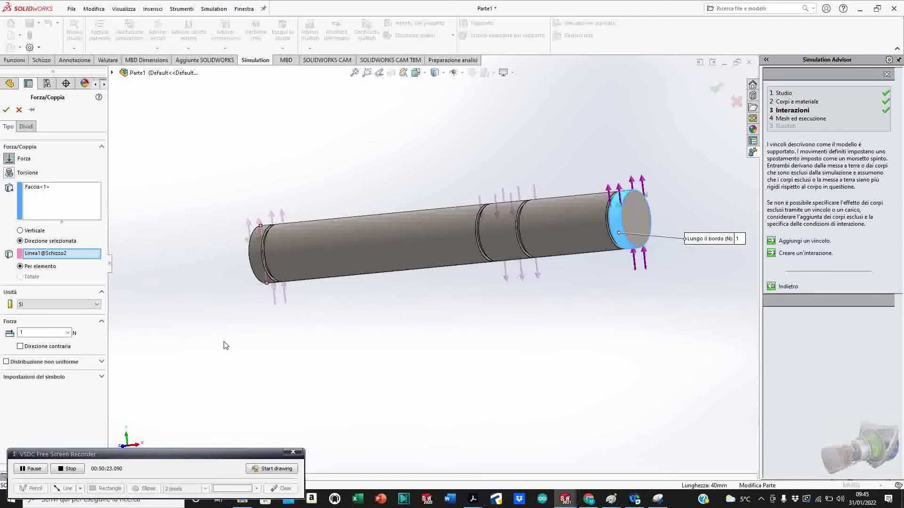
{"action": "middle_click_drag", "start_coordinate": [222, 343], "coordinate": [334, 286]}
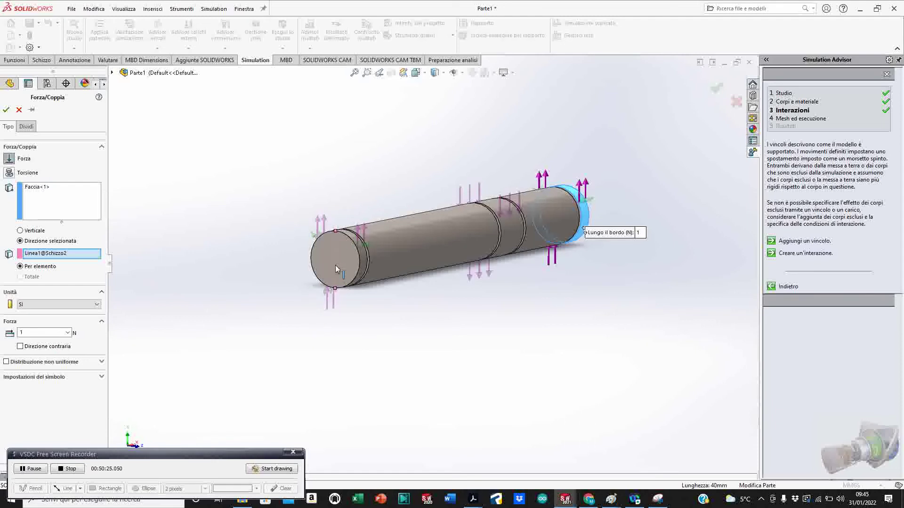
{"action": "left_click", "coordinate": [335, 268]}
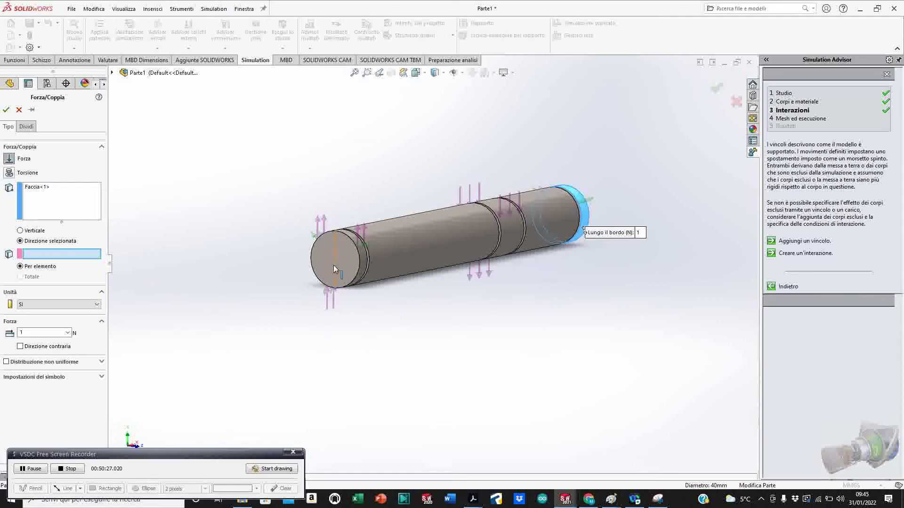
{"action": "left_click", "coordinate": [334, 270]}
{"action": "middle_click_drag", "start_coordinate": [335, 271], "coordinate": [340, 347]}
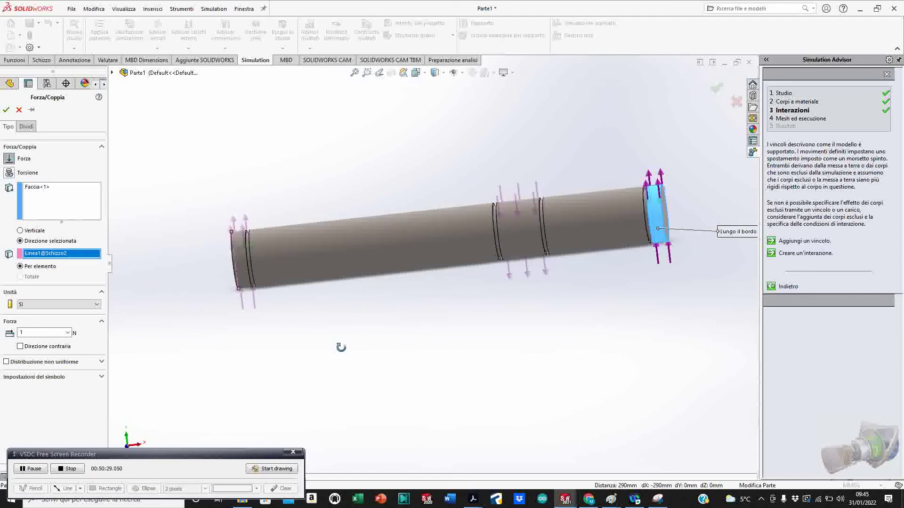
{"action": "left_click", "coordinate": [28, 333]}
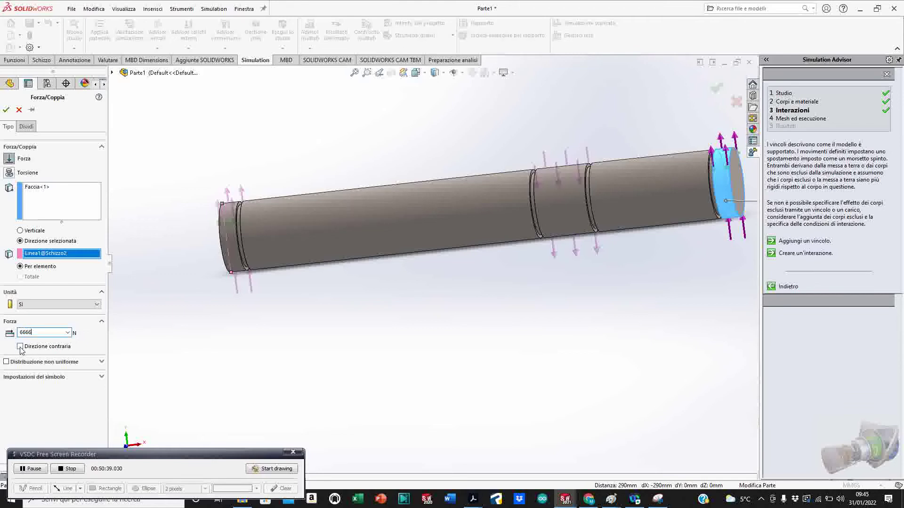
{"action": "left_click", "coordinate": [7, 111]}
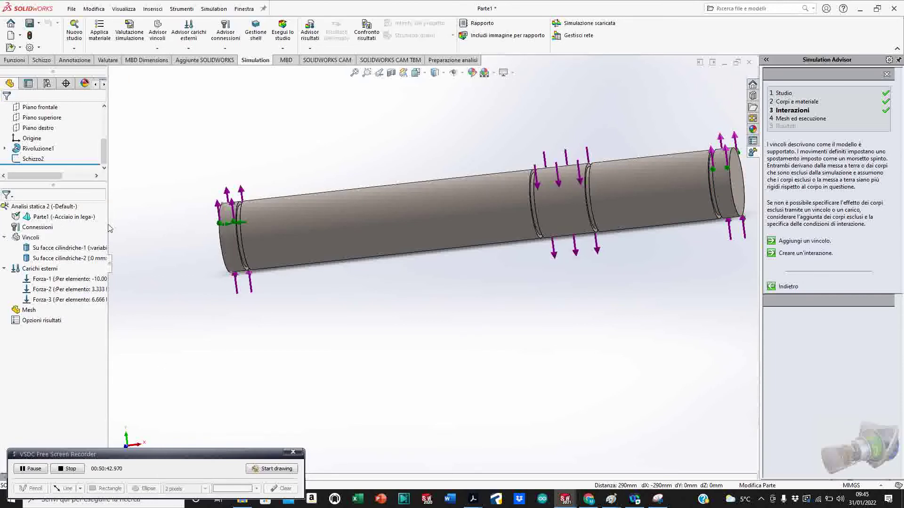
Step: Apply a 100 N.m Torsione to the flat near-end face, using the adjacent short cylindrical face as the axis reference
{"action": "right_click", "coordinate": [42, 271]}
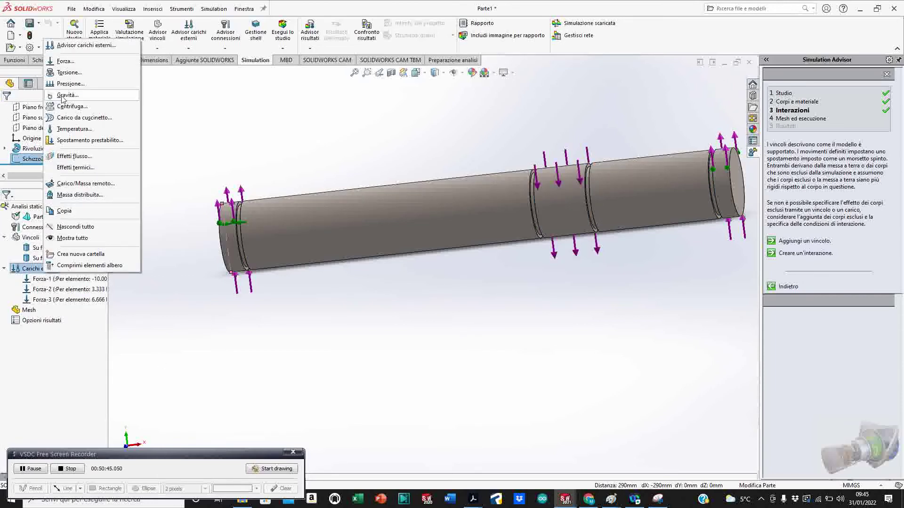
{"action": "left_click", "coordinate": [183, 247]}
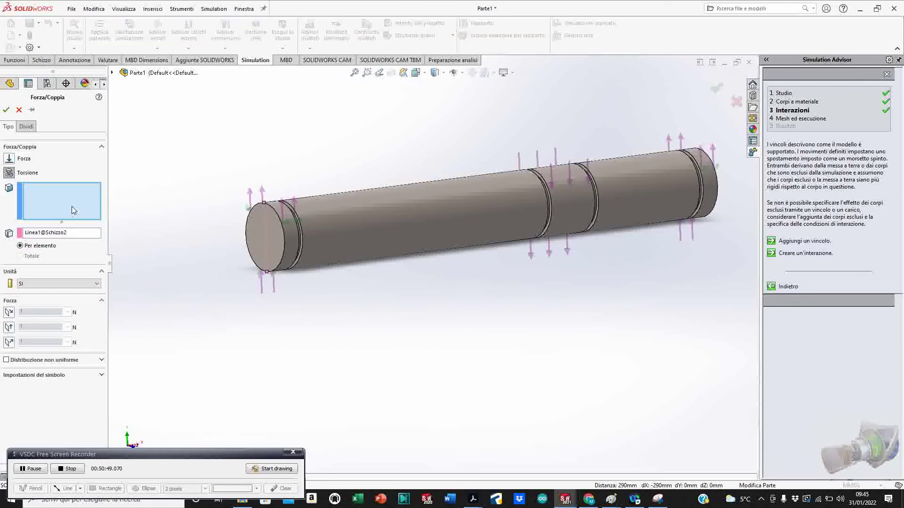
{"action": "left_click", "coordinate": [266, 236]}
{"action": "left_click", "coordinate": [55, 234]}
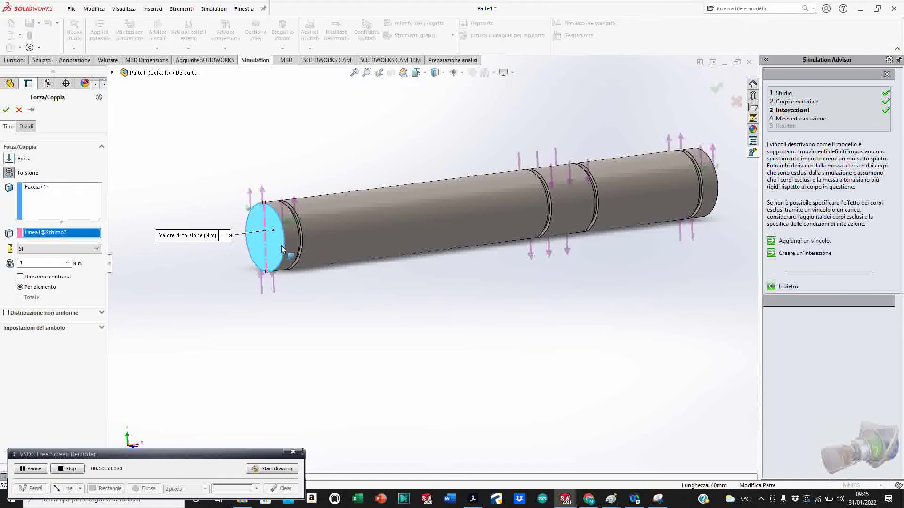
{"action": "left_click", "coordinate": [291, 242]}
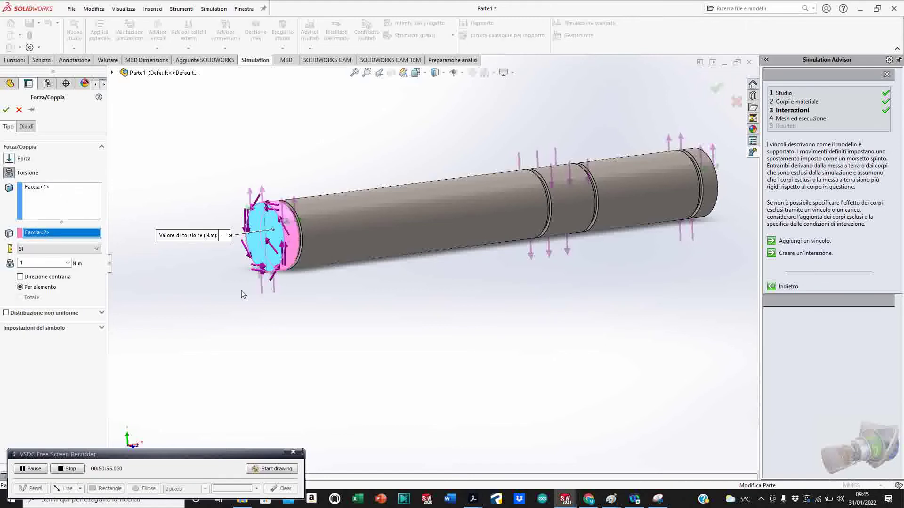
{"action": "left_click", "coordinate": [44, 263]}
{"action": "type", "text": "100"}
{"action": "left_click", "coordinate": [6, 110]}
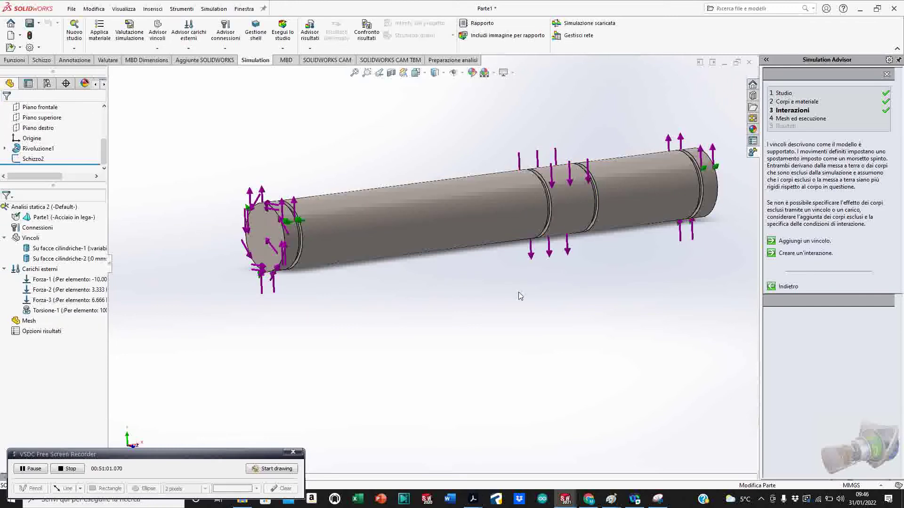
Step: Start a second Torsione on the narrow groove face at the far side of the loaded middle section, referencing that section's cylindrical face as axis
{"action": "middle_click_drag", "start_coordinate": [520, 295], "coordinate": [541, 217]}
{"action": "scroll", "coordinate": [601, 197], "scroll_direction": "down", "scroll_amount": 5}
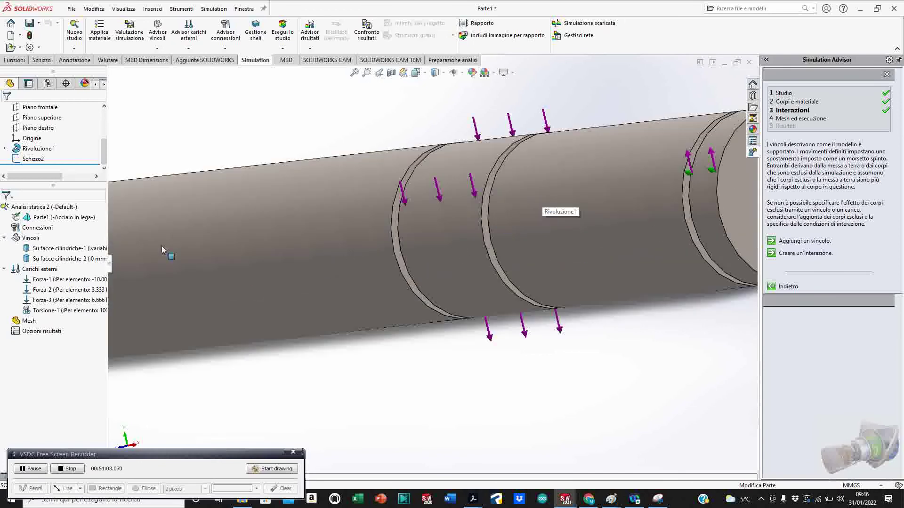
{"action": "right_click", "coordinate": [34, 270]}
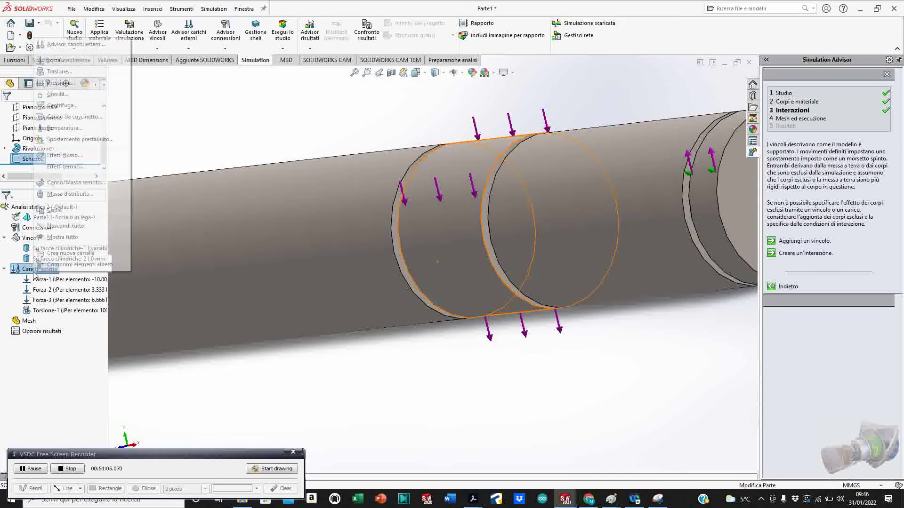
{"action": "key", "text": "Escape"}
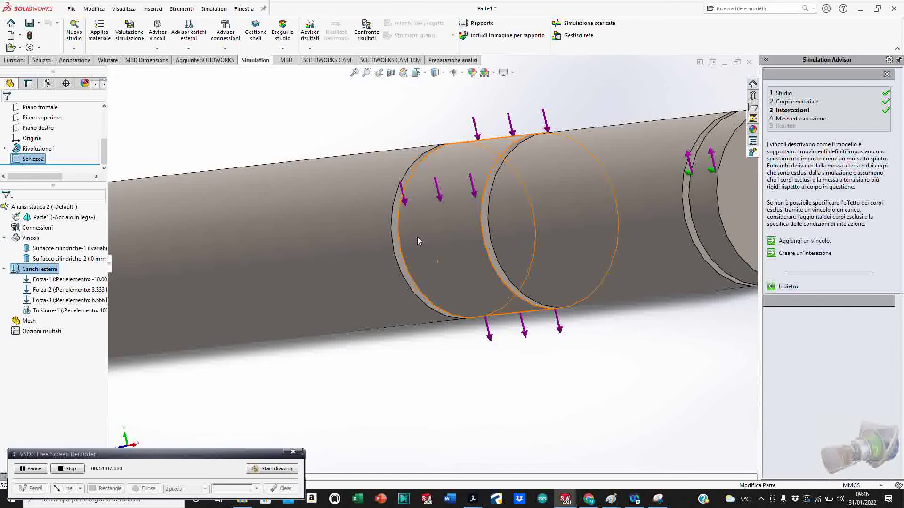
{"action": "scroll", "coordinate": [417, 241], "scroll_direction": "down", "scroll_amount": 5}
{"action": "left_click", "coordinate": [460, 223]}
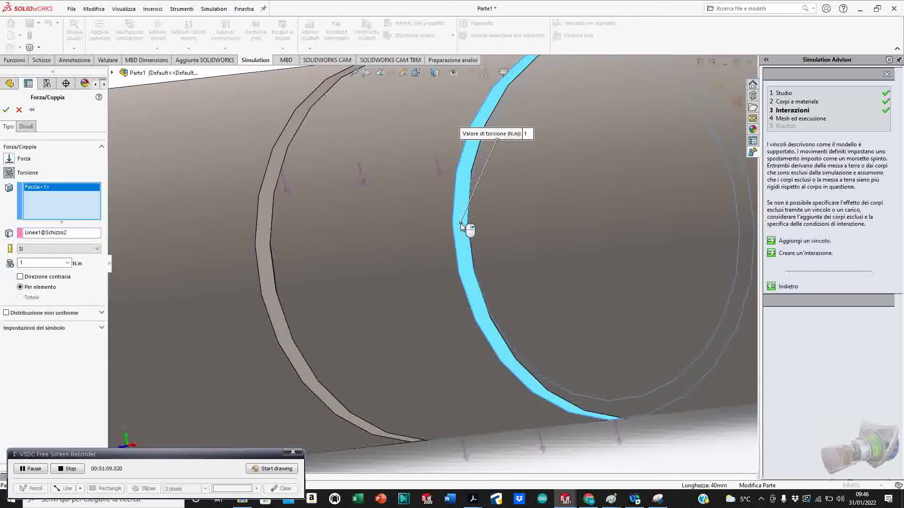
{"action": "left_click", "coordinate": [35, 236]}
{"action": "left_click", "coordinate": [395, 269]}
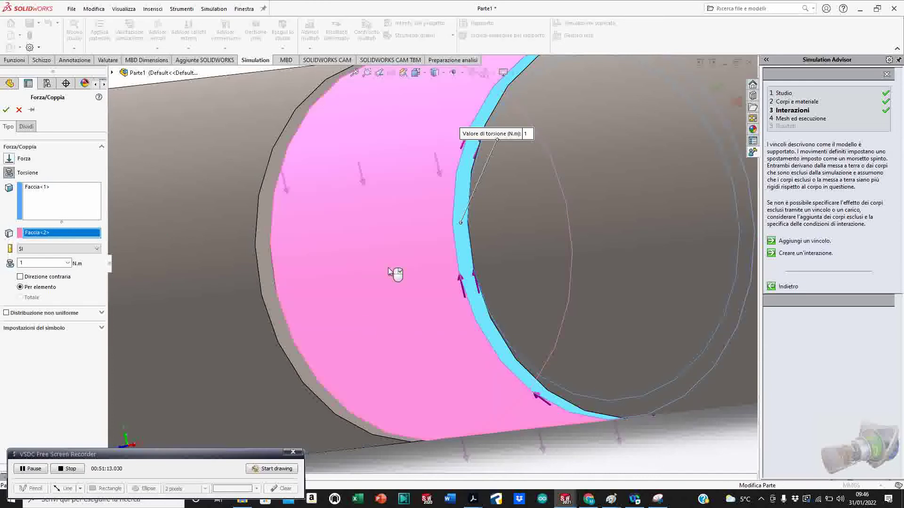
Step: Reverse the direction of the second Torsione on the far groove face, set it to 100 N.m, and accept it
{"action": "left_click", "coordinate": [20, 277]}
{"action": "scroll", "coordinate": [333, 329], "scroll_direction": "up", "scroll_amount": 5}
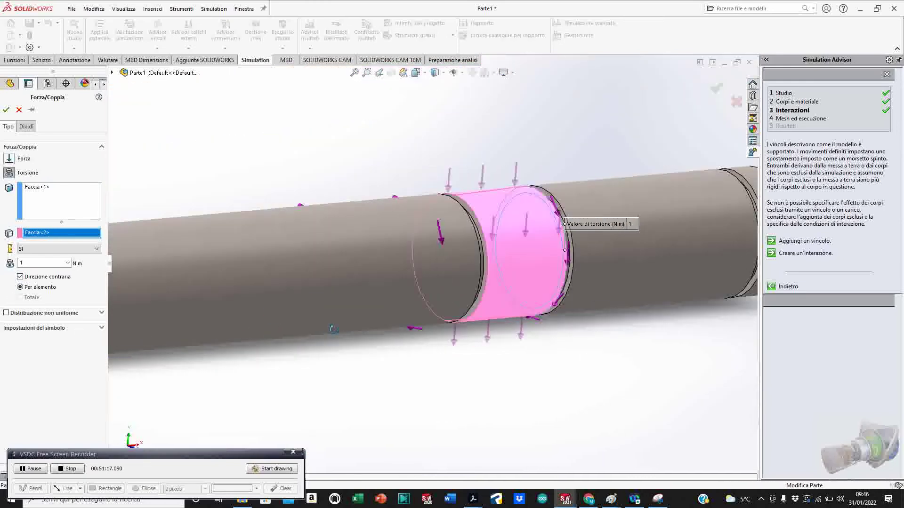
{"action": "middle_click_drag", "start_coordinate": [333, 329], "coordinate": [312, 325]}
{"action": "scroll", "coordinate": [316, 323], "scroll_direction": "up", "scroll_amount": 3}
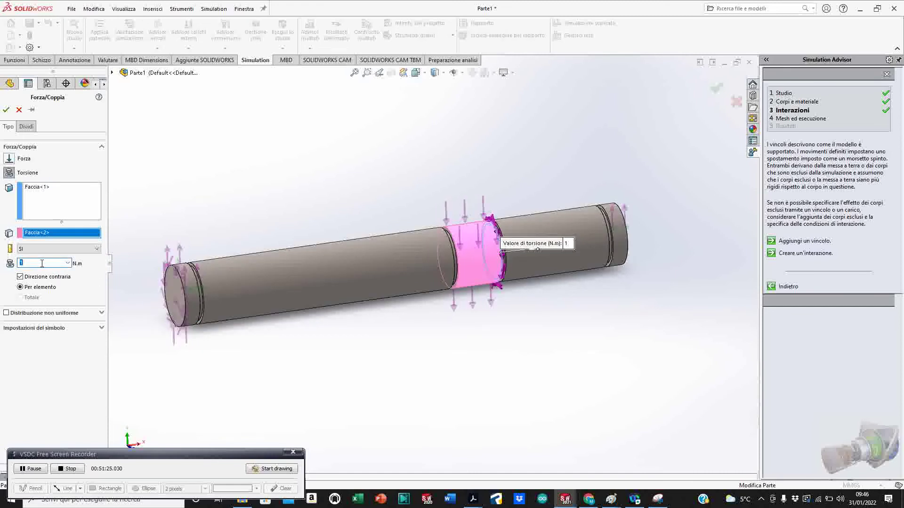
{"action": "type", "text": "00"}
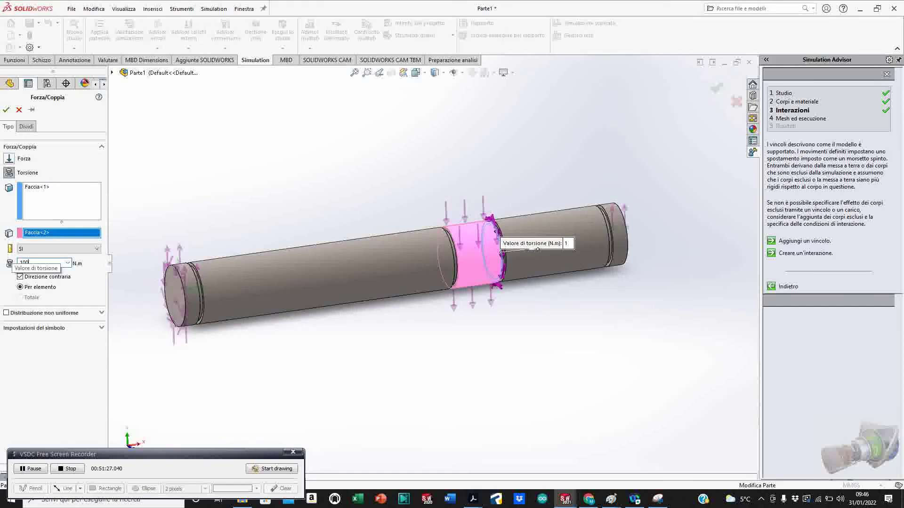
{"action": "left_click", "coordinate": [6, 109]}
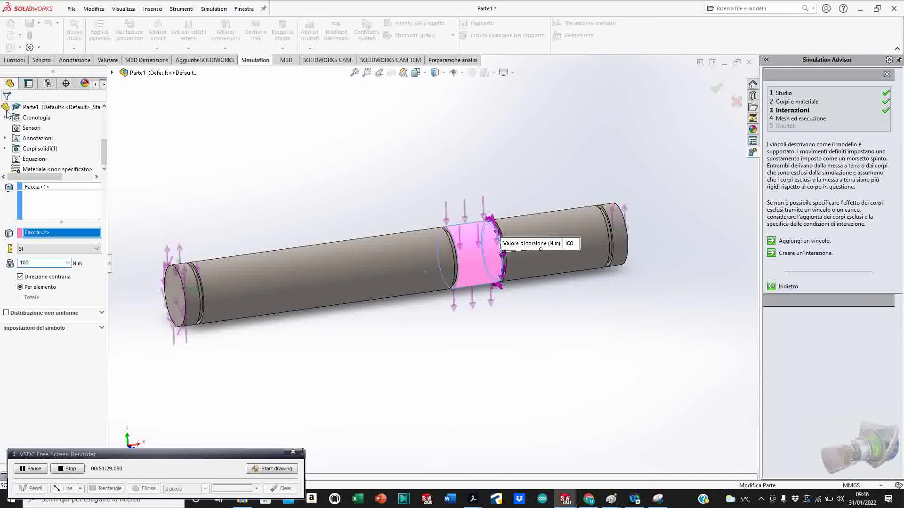
Step: Review the definition of Torsione-1 on the flat near-end face and close it
{"action": "left_click", "coordinate": [51, 311]}
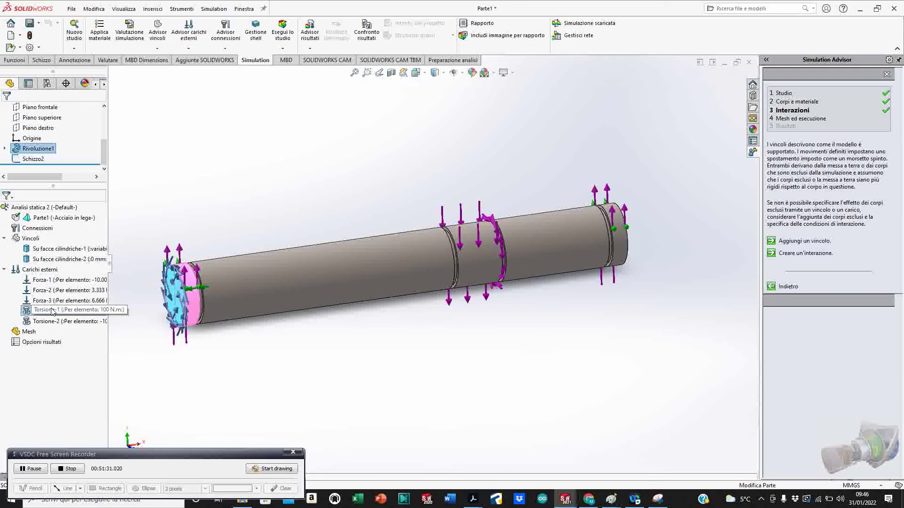
{"action": "right_click", "coordinate": [52, 311]}
{"action": "left_click", "coordinate": [69, 318]}
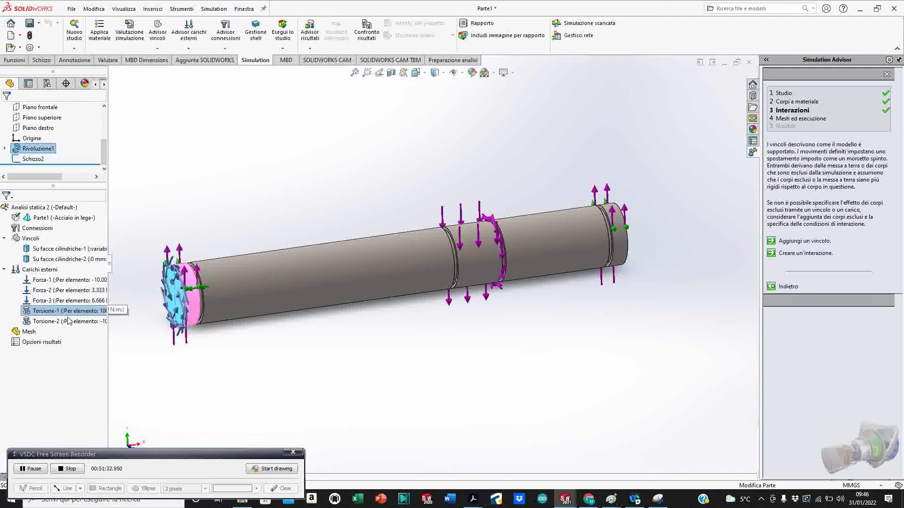
{"action": "left_click", "coordinate": [6, 109]}
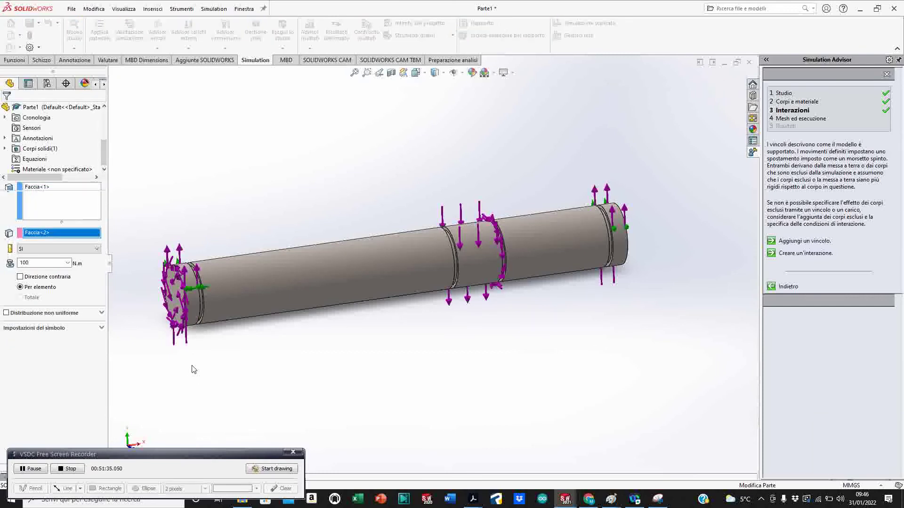
Step: Create the shaft's mesh with the default mid-range density
{"action": "mouse_move", "coordinate": [264, 364]}
{"action": "middle_mouse_down"}
{"action": "mouse_move", "coordinate": [230, 359]}
{"action": "mouse_move", "coordinate": [249, 356]}
{"action": "middle_mouse_up"}
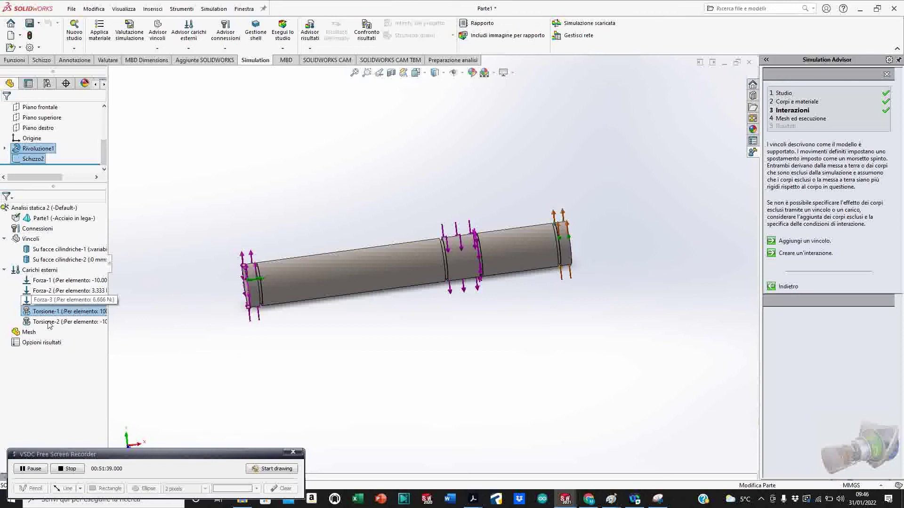
{"action": "left_click", "coordinate": [29, 333]}
{"action": "right_click", "coordinate": [33, 335]}
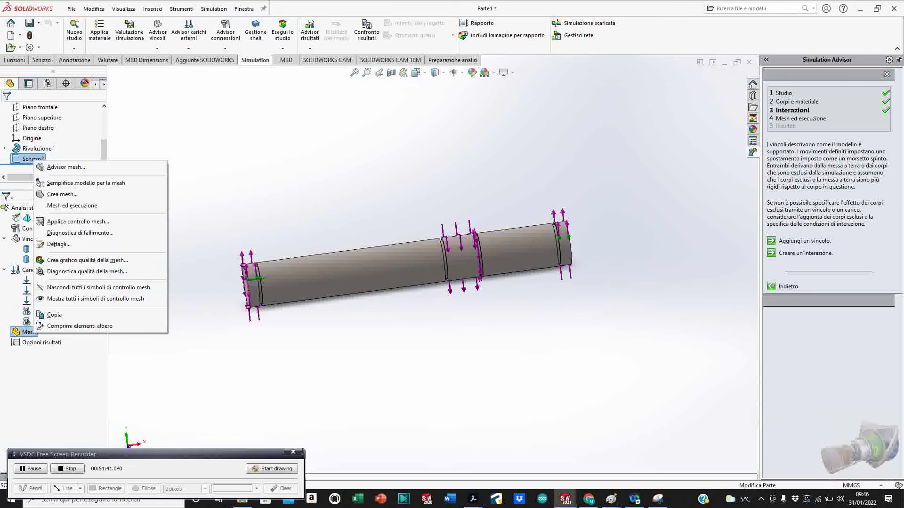
{"action": "left_click", "coordinate": [46, 196]}
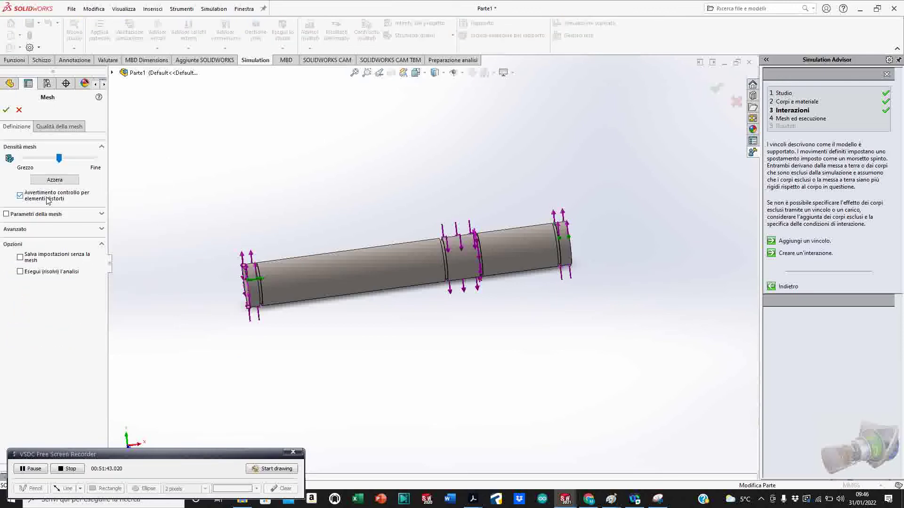
{"action": "left_click", "coordinate": [6, 110]}
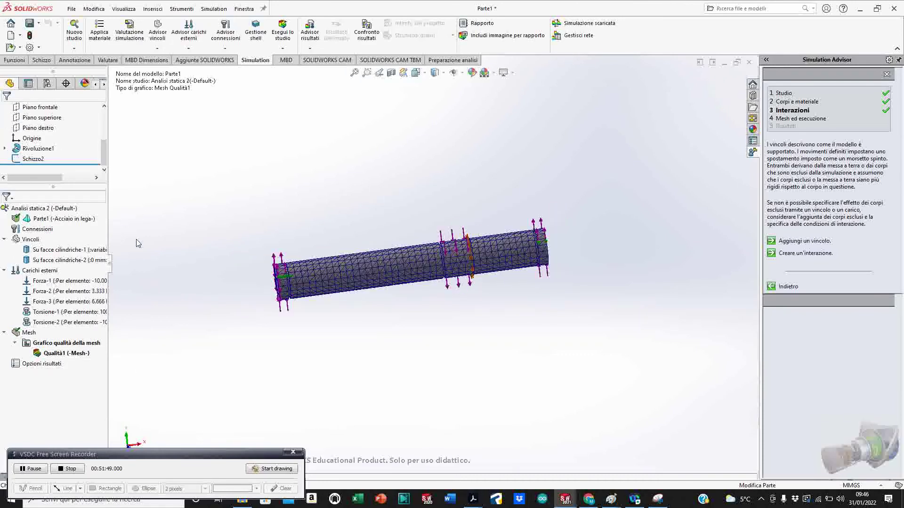
Step: Run the static study Analisi statica 2, declining the large displacement option
{"action": "left_click", "coordinate": [281, 49]}
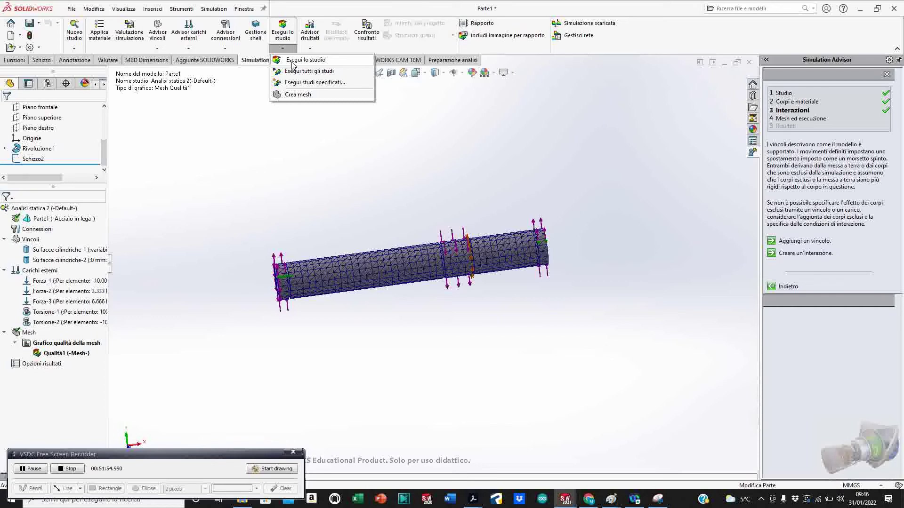
{"action": "left_click", "coordinate": [292, 61]}
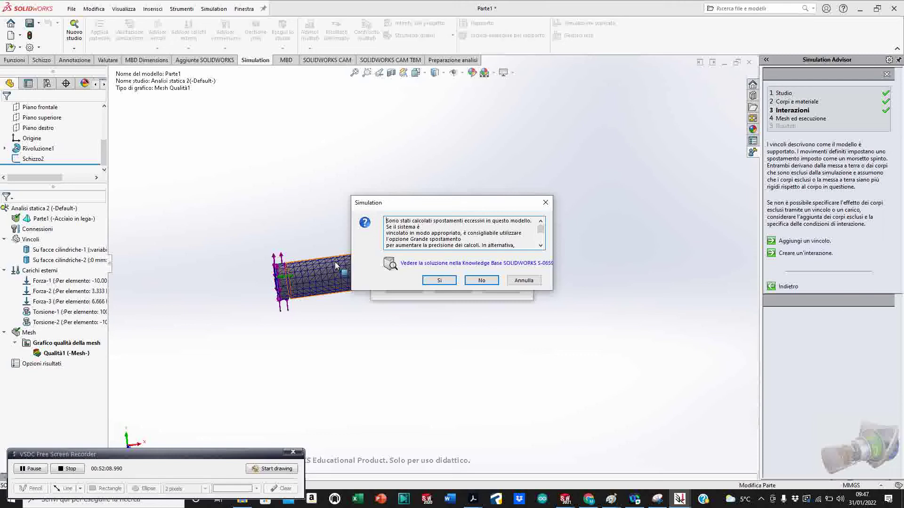
{"action": "left_click", "coordinate": [480, 280]}
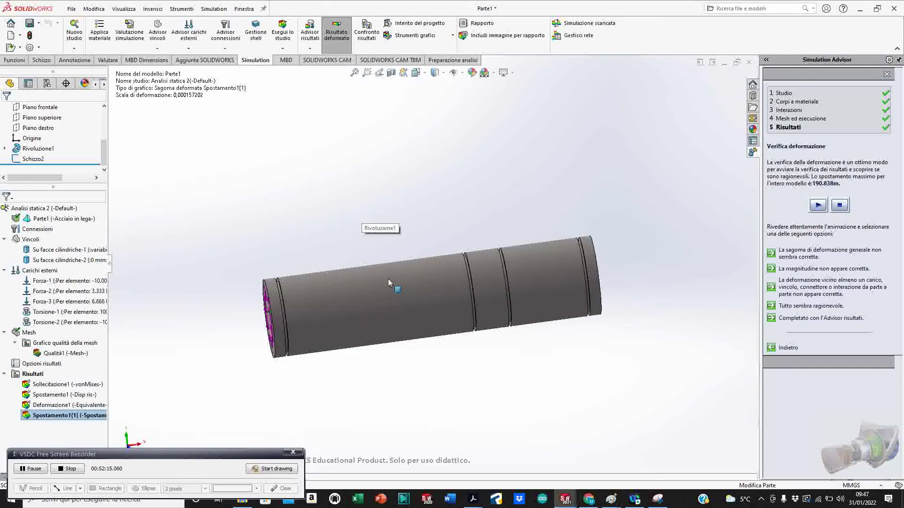
Step: Examine the shaft's deformed shape result from the side and from the torque-loaded near end
{"action": "middle_click_drag", "start_coordinate": [388, 281], "coordinate": [428, 272]}
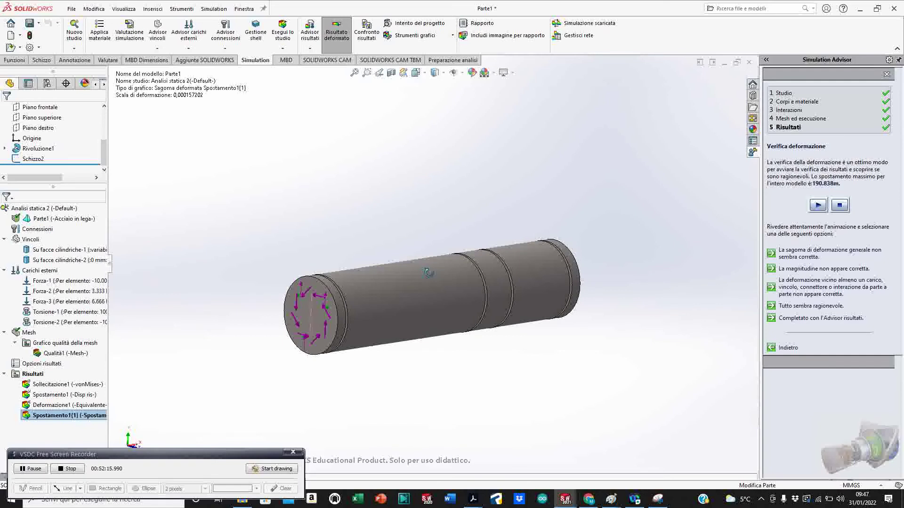
{"action": "left_click", "coordinate": [96, 9]}
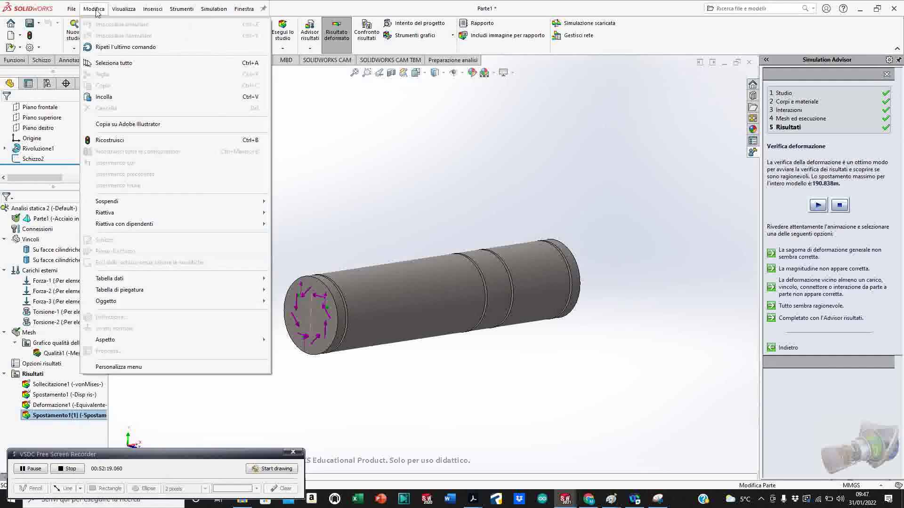
{"action": "left_click", "coordinate": [303, 167]}
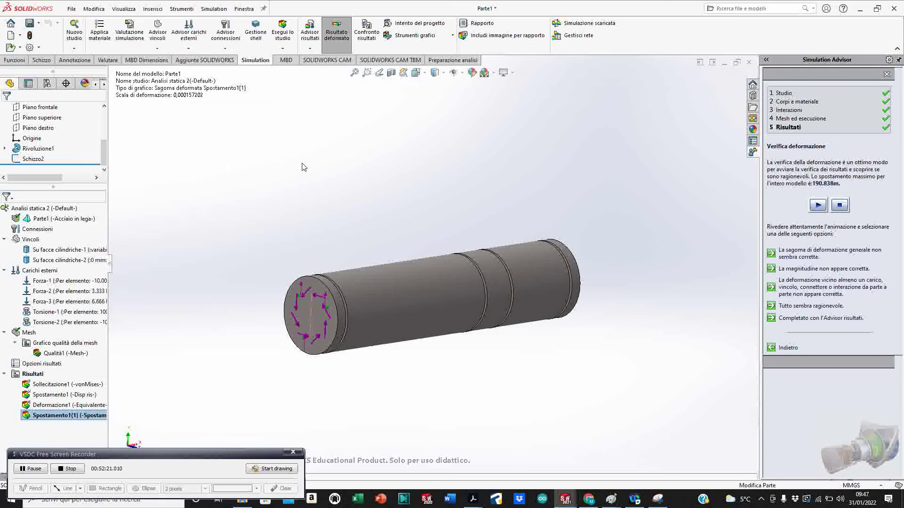
{"action": "middle_click_drag", "start_coordinate": [330, 194], "coordinate": [305, 194]}
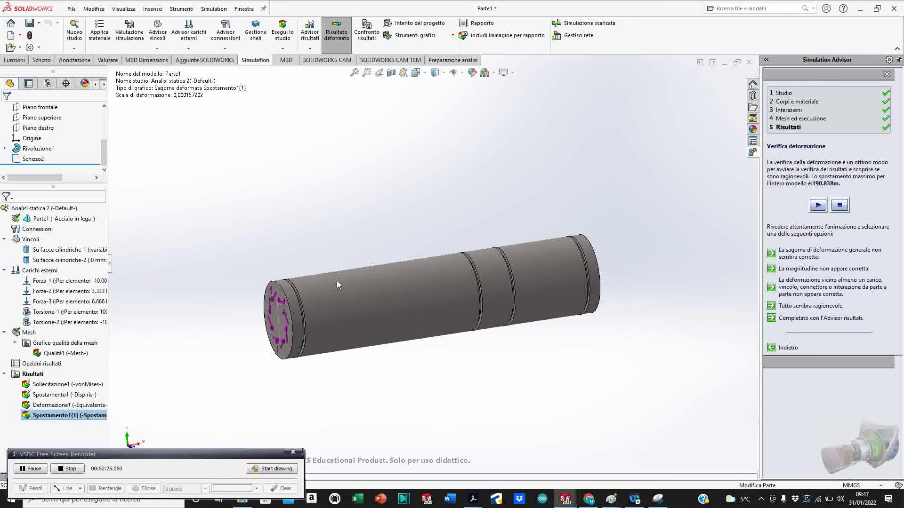
{"action": "scroll", "coordinate": [367, 318], "scroll_direction": "down", "scroll_amount": 3}
{"action": "middle_click_drag", "start_coordinate": [368, 318], "coordinate": [408, 284]}
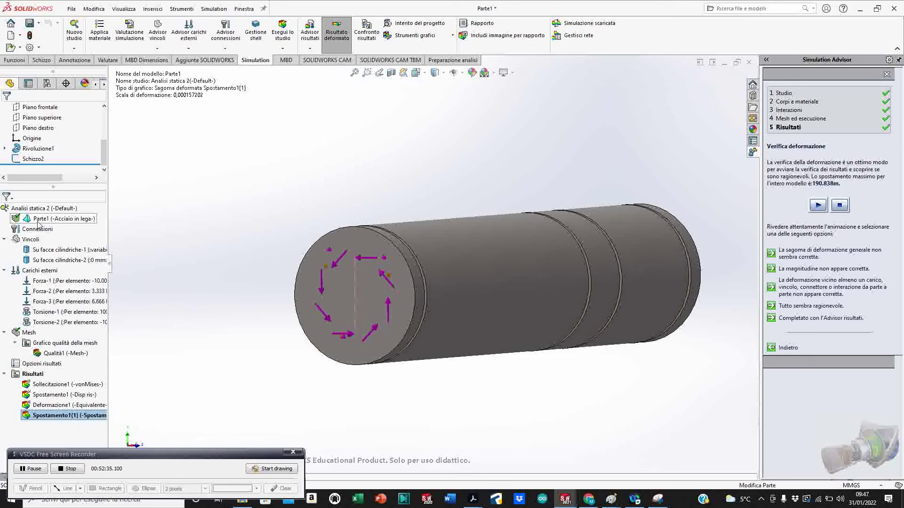
Step: Show the Sollecitazione1 von Mises stress plot and examine the stresses along the shaft and around its grooves
{"action": "left_click", "coordinate": [53, 385]}
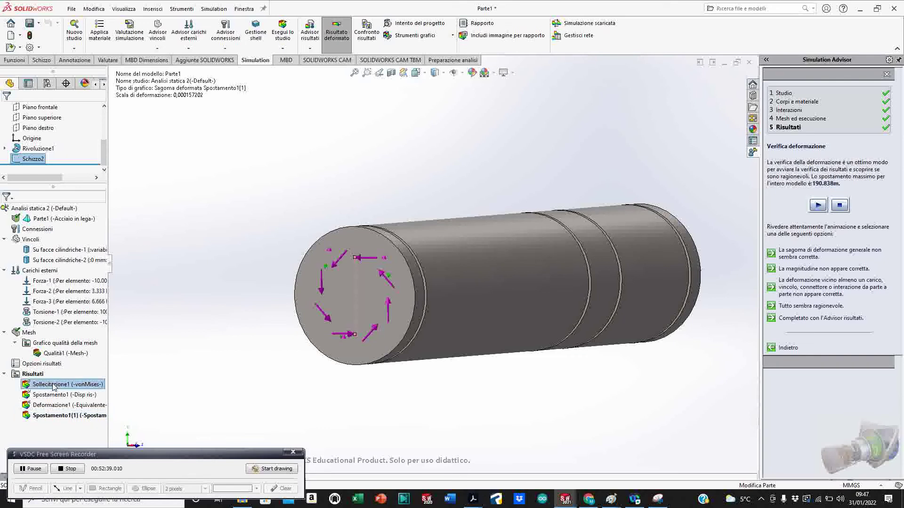
{"action": "right_click", "coordinate": [53, 385]}
{"action": "left_click", "coordinate": [64, 390]}
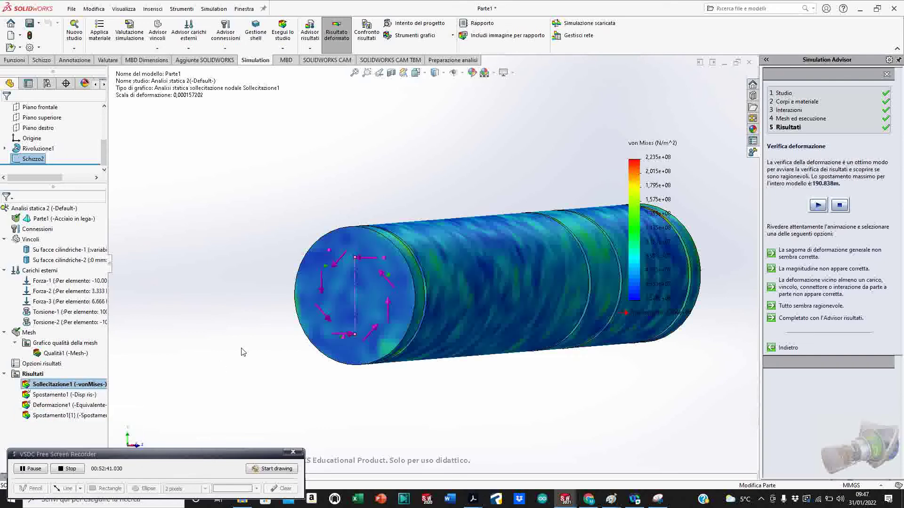
{"action": "middle_click_drag", "start_coordinate": [243, 352], "coordinate": [149, 350]}
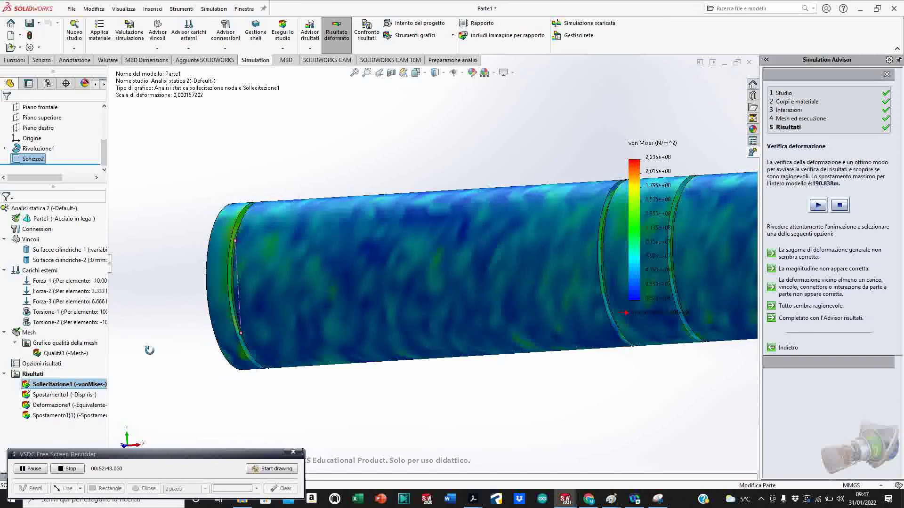
{"action": "scroll", "coordinate": [508, 225], "scroll_direction": "up", "scroll_amount": 4}
{"action": "scroll", "coordinate": [485, 239], "scroll_direction": "down", "scroll_amount": 6}
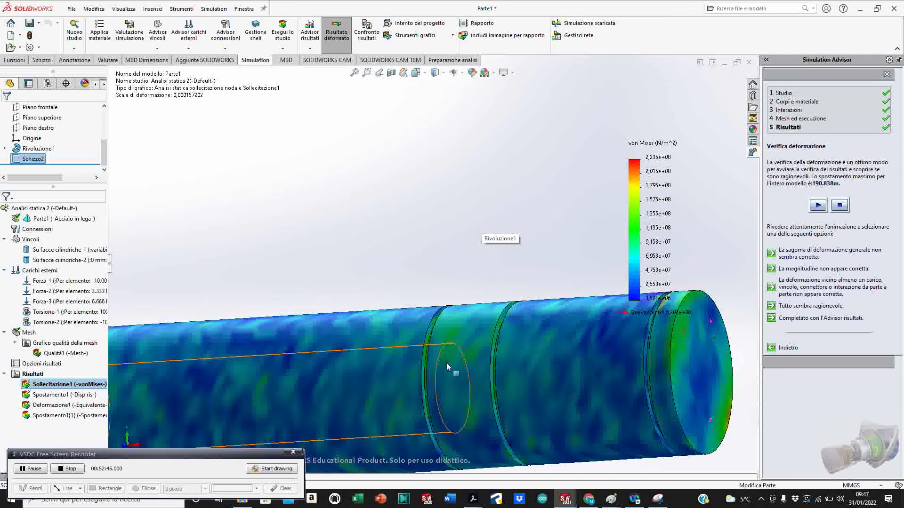
{"action": "scroll", "coordinate": [451, 367], "scroll_direction": "down", "scroll_amount": 3}
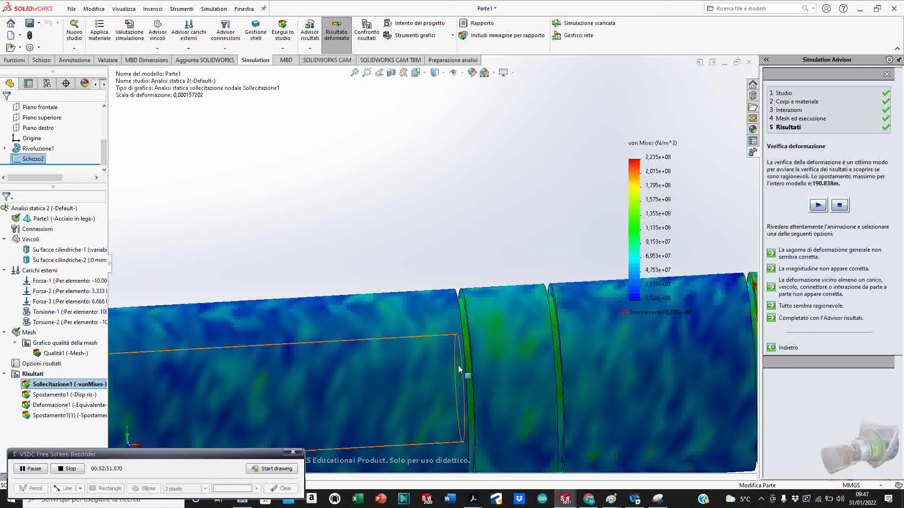
{"action": "scroll", "coordinate": [463, 367], "scroll_direction": "up", "scroll_amount": 4}
{"action": "scroll", "coordinate": [306, 331], "scroll_direction": "down", "scroll_amount": 2}
{"action": "scroll", "coordinate": [303, 334], "scroll_direction": "down", "scroll_amount": 4}
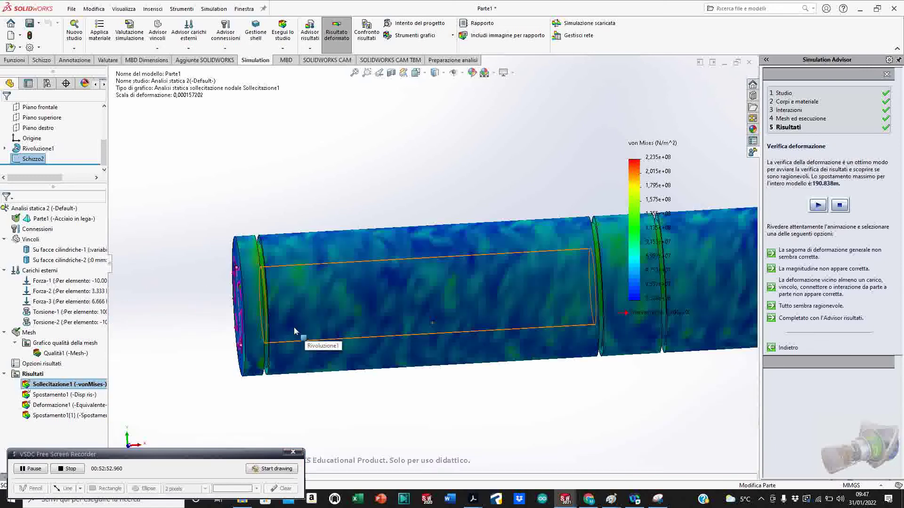
Step: Show the Spostamento1 displacement plot and examine the displacements along the whole shaft and on its flat near-end face
{"action": "left_click", "coordinate": [60, 396]}
{"action": "right_click", "coordinate": [59, 399]}
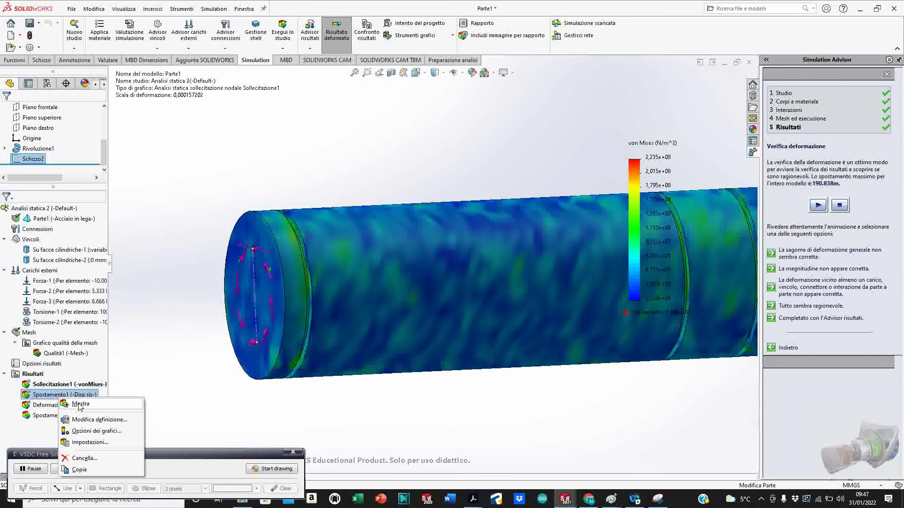
{"action": "left_click", "coordinate": [80, 406]}
{"action": "mouse_move", "coordinate": [393, 390]}
{"action": "middle_mouse_down"}
{"action": "mouse_move", "coordinate": [379, 384]}
{"action": "mouse_move", "coordinate": [338, 399]}
{"action": "middle_mouse_up"}
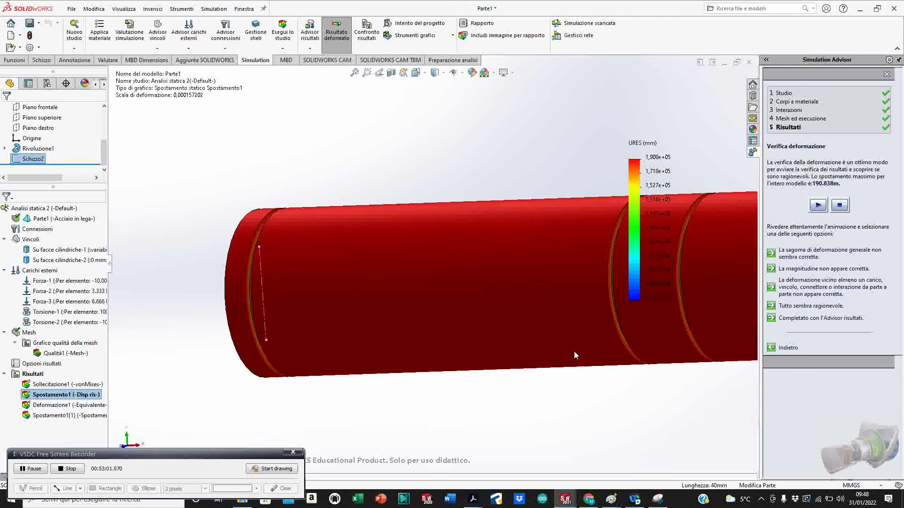
{"action": "key", "text": "f"}
{"action": "middle_click_drag", "start_coordinate": [561, 347], "coordinate": [600, 340]}
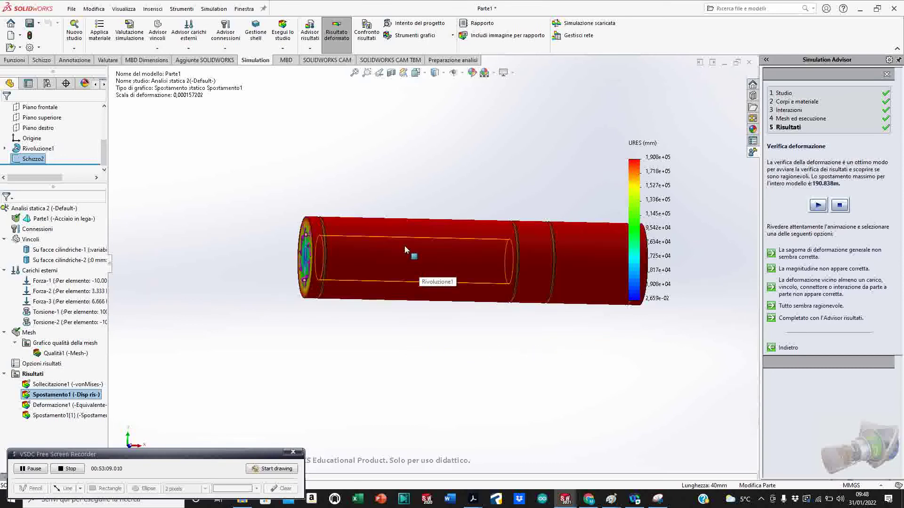
{"action": "scroll", "coordinate": [424, 266], "scroll_direction": "down", "scroll_amount": 3}
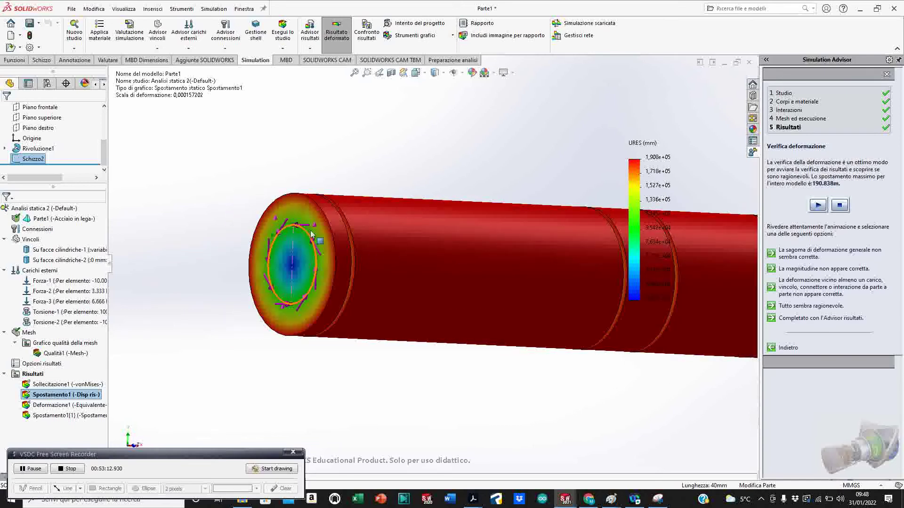
{"action": "scroll", "coordinate": [479, 270], "scroll_direction": "up", "scroll_amount": 2}
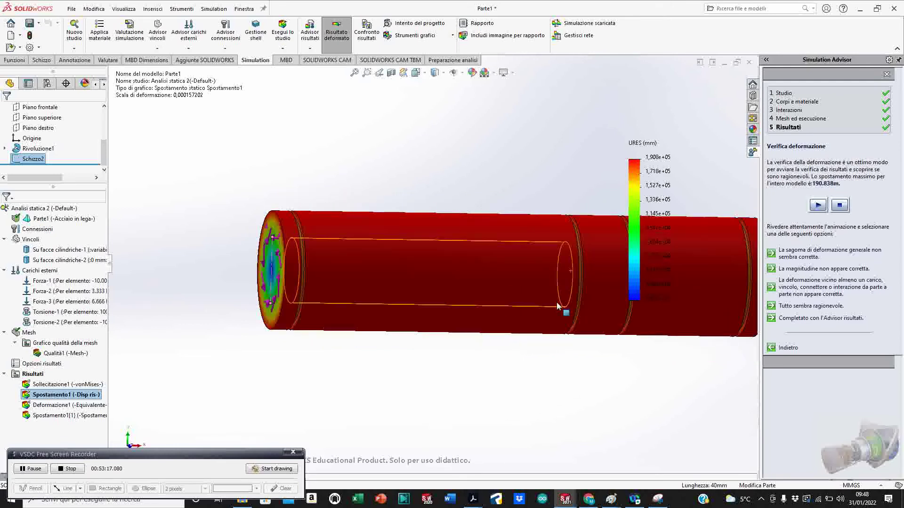
{"action": "scroll", "coordinate": [572, 305], "scroll_direction": "up", "scroll_amount": 2}
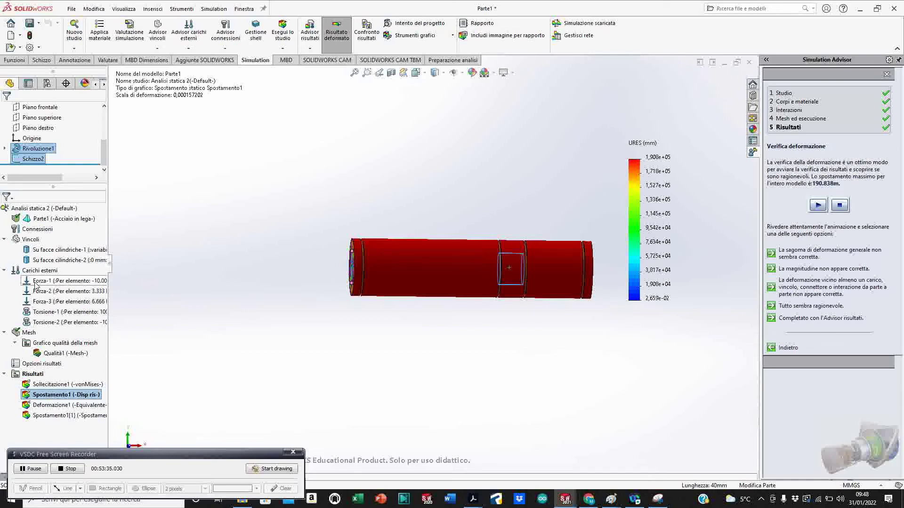
Step: Start deleting the simulation study Analisi statica 2
{"action": "left_click", "coordinate": [26, 159]}
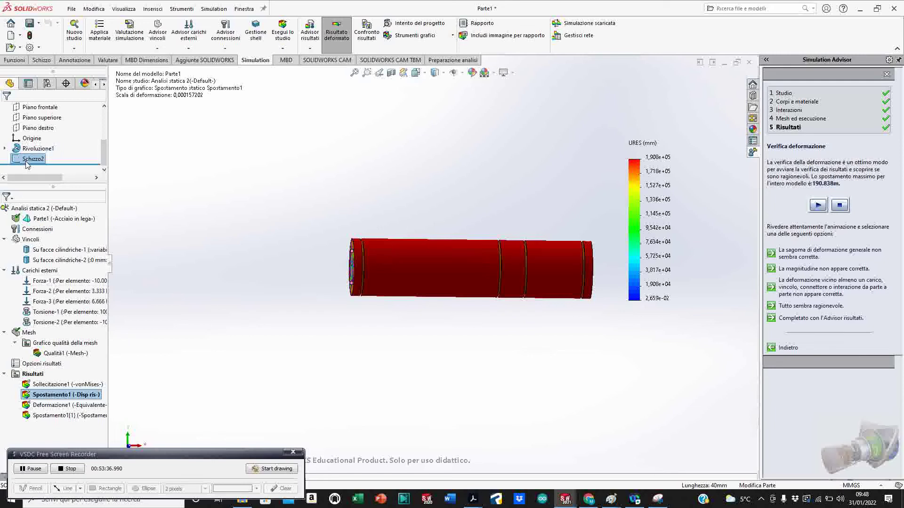
{"action": "left_click", "coordinate": [27, 210]}
{"action": "right_click", "coordinate": [25, 213]}
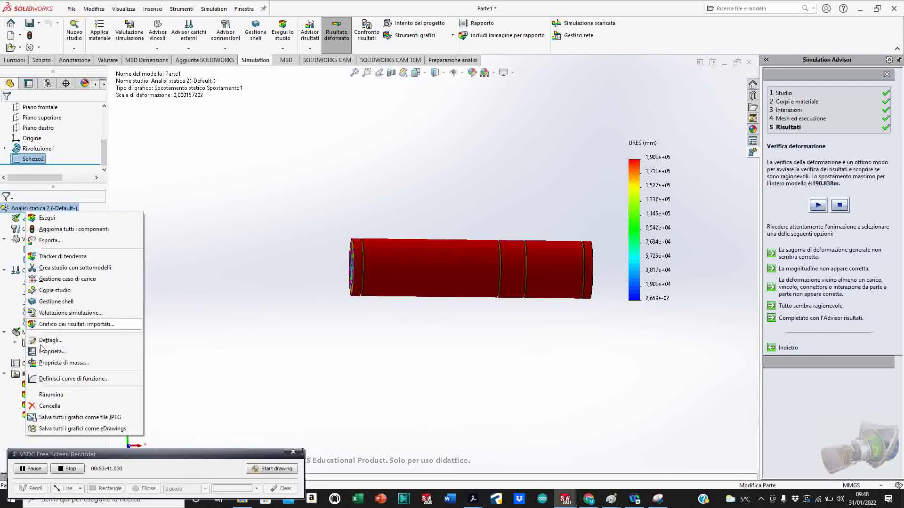
{"action": "left_click", "coordinate": [51, 407]}
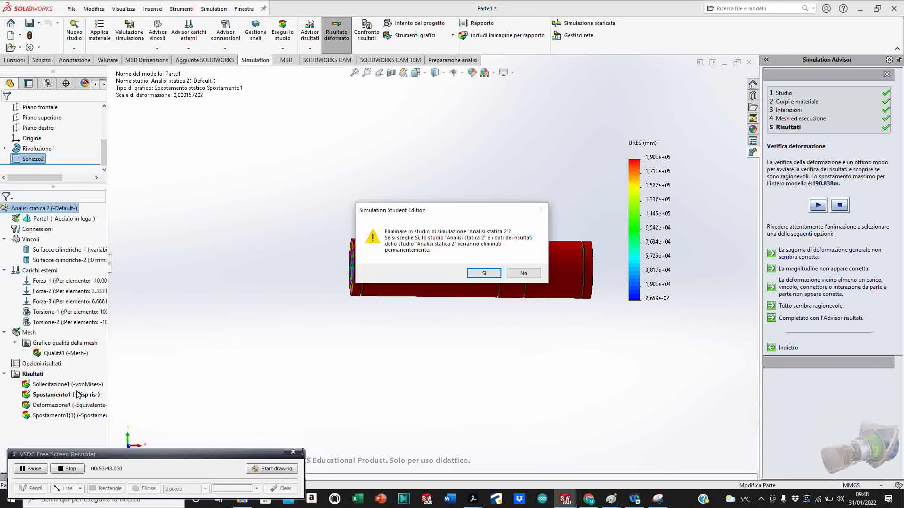